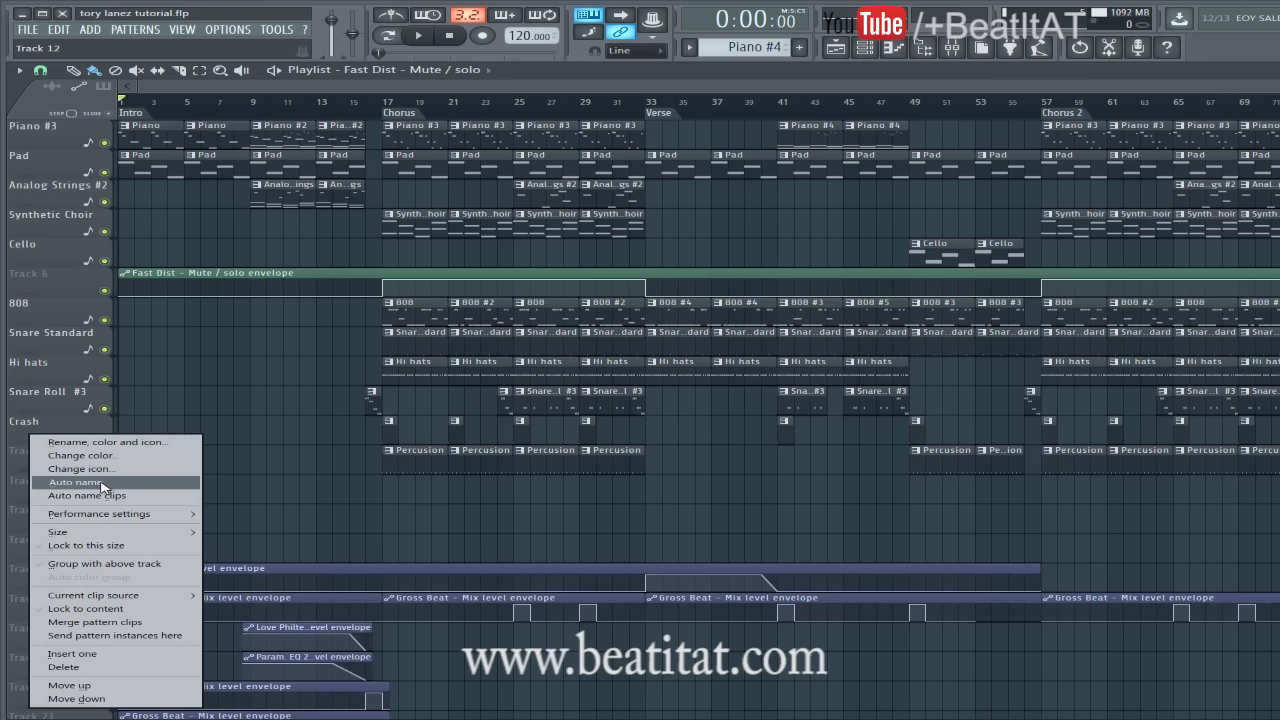
# Auto name playlist track 12 after its Percussion clips.
pyautogui.click(103, 487)
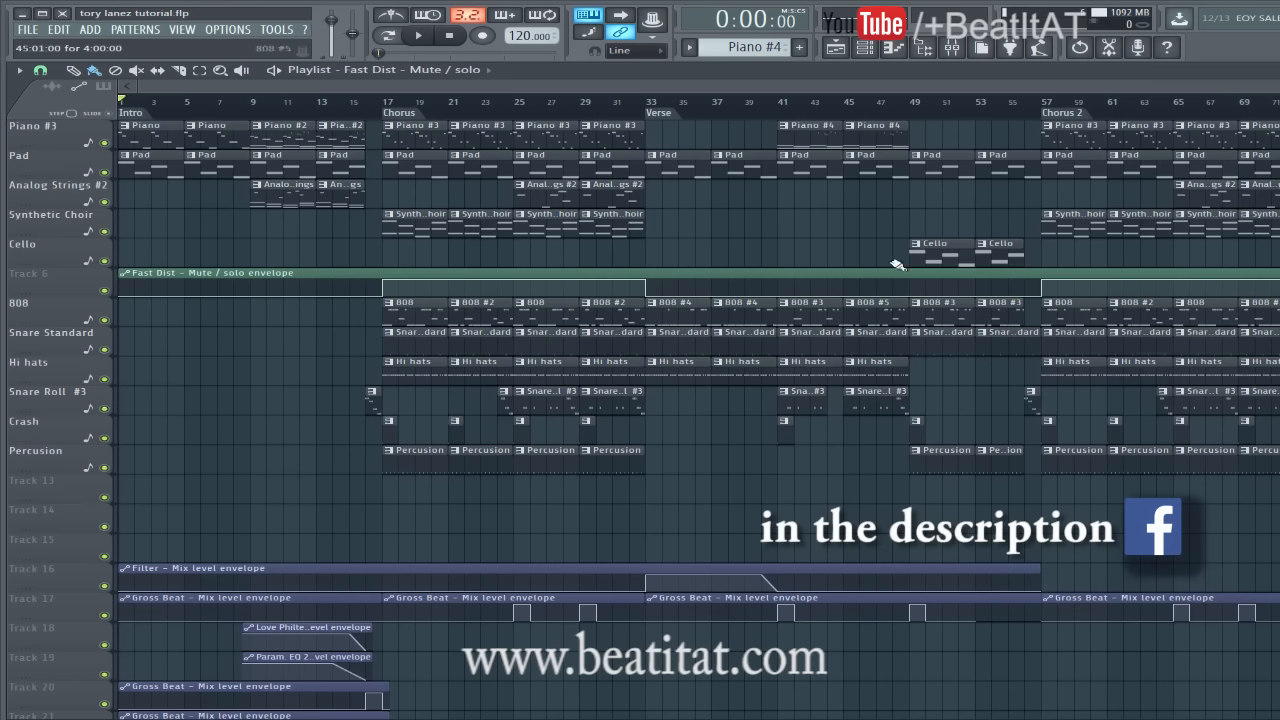
# Play the whole arrangement from the Intro through Chorus 2 with the full song in view, and stop playback.
pyautogui.click(421, 38)
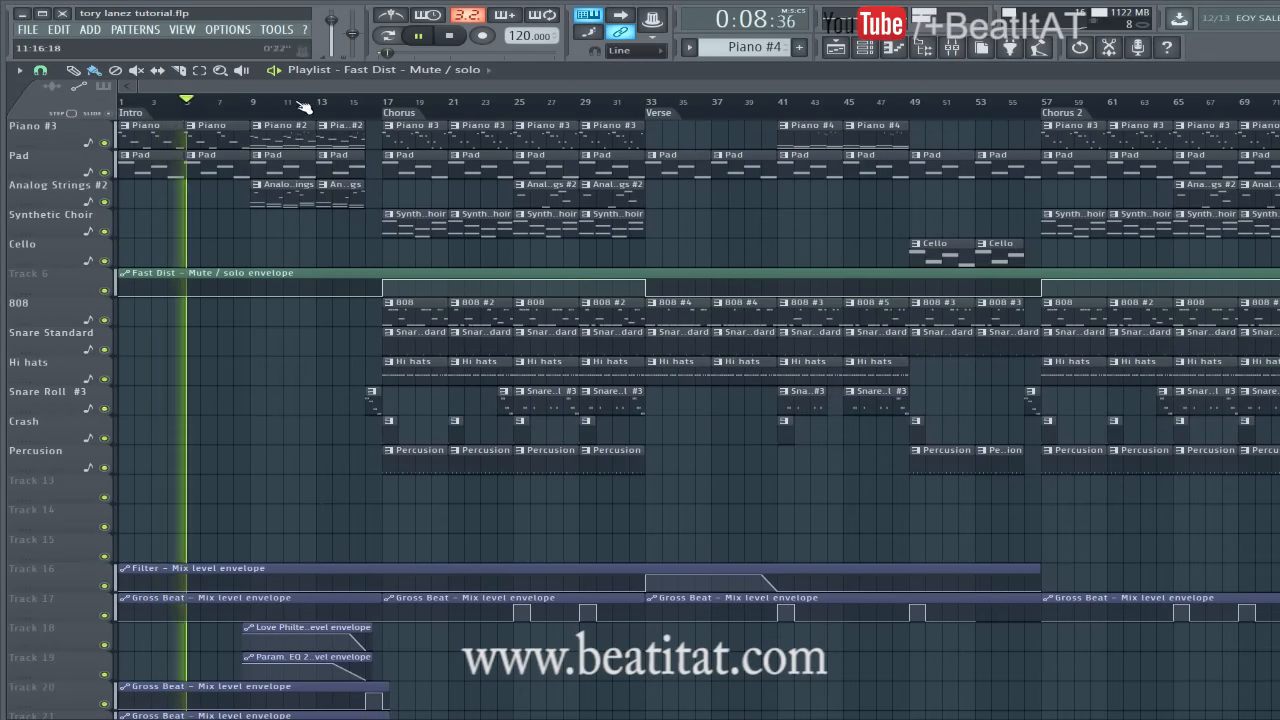
pyautogui.moveTo(660, 72); pyautogui.dragTo(135, 88)
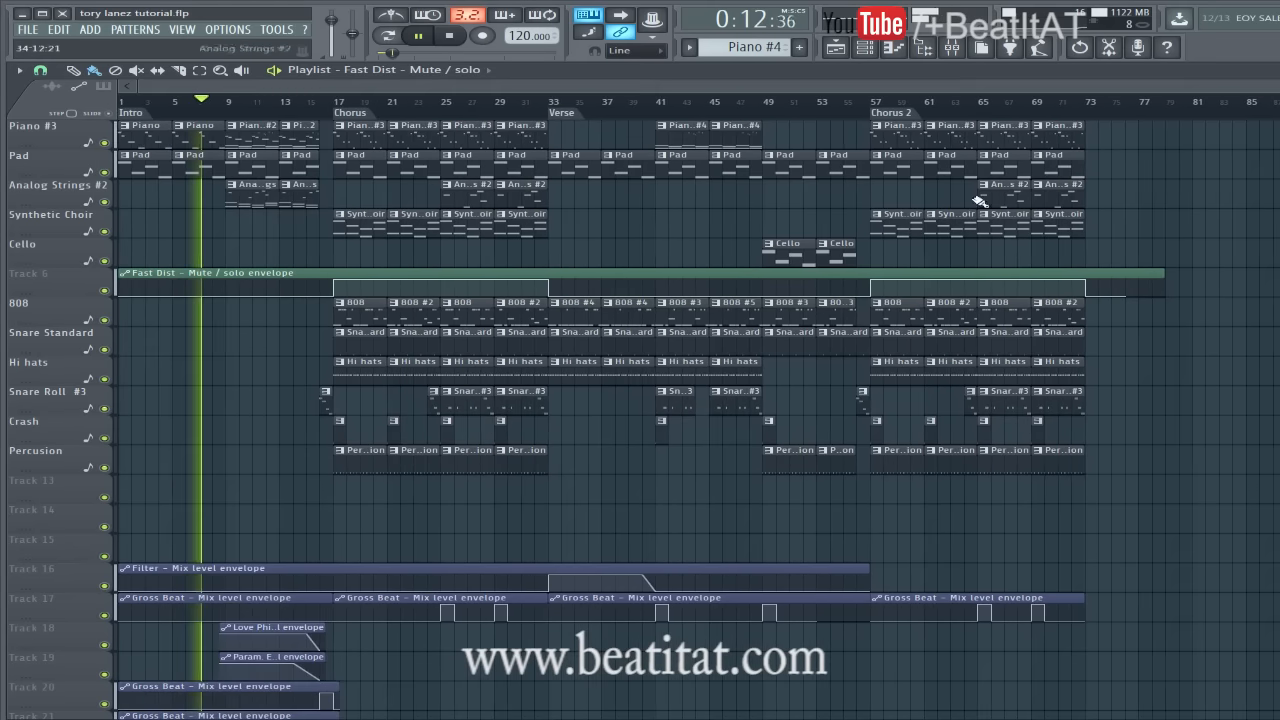
pyautogui.moveTo(1277, 98); pyautogui.dragTo(1277, 108)
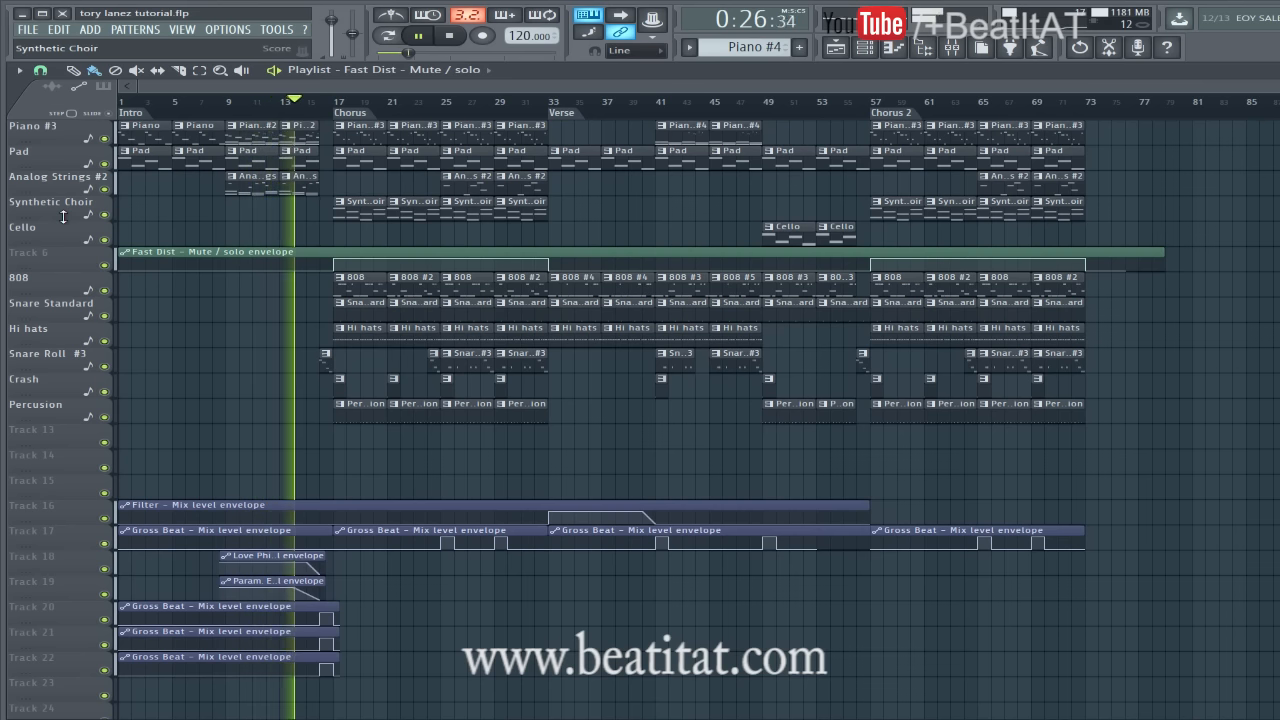
pyautogui.click(455, 69)
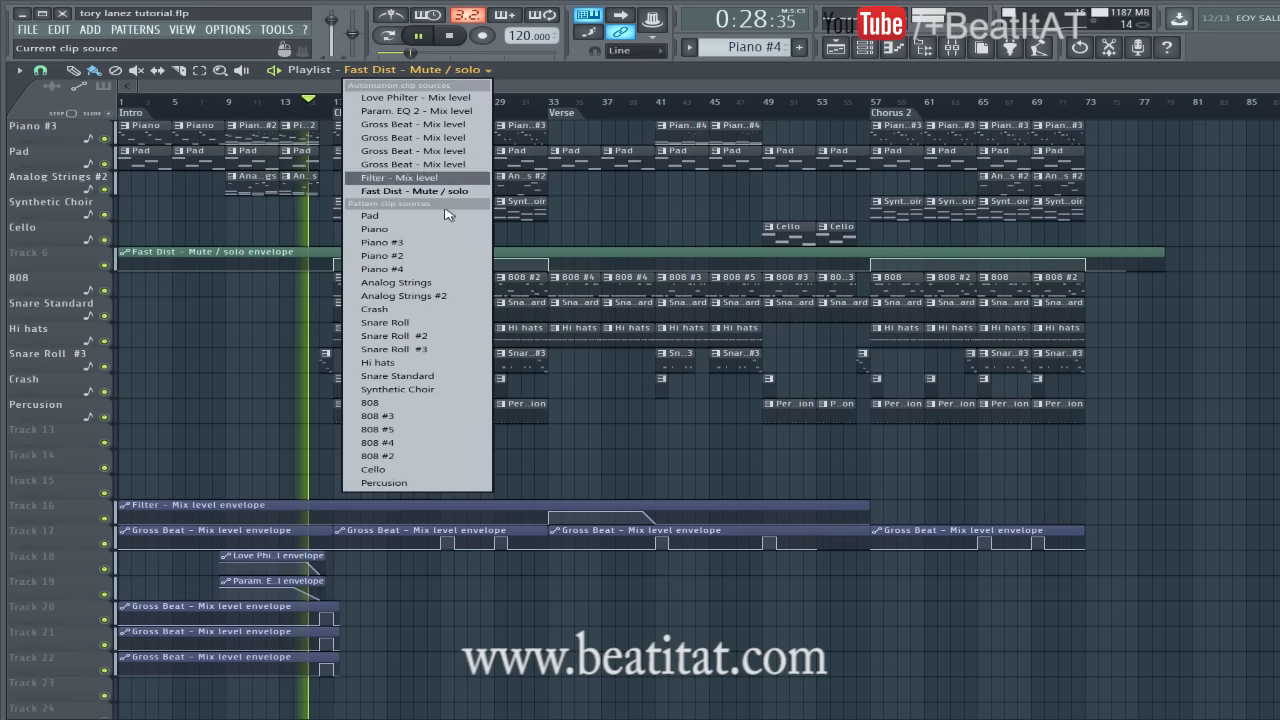
pyautogui.click(692, 87)
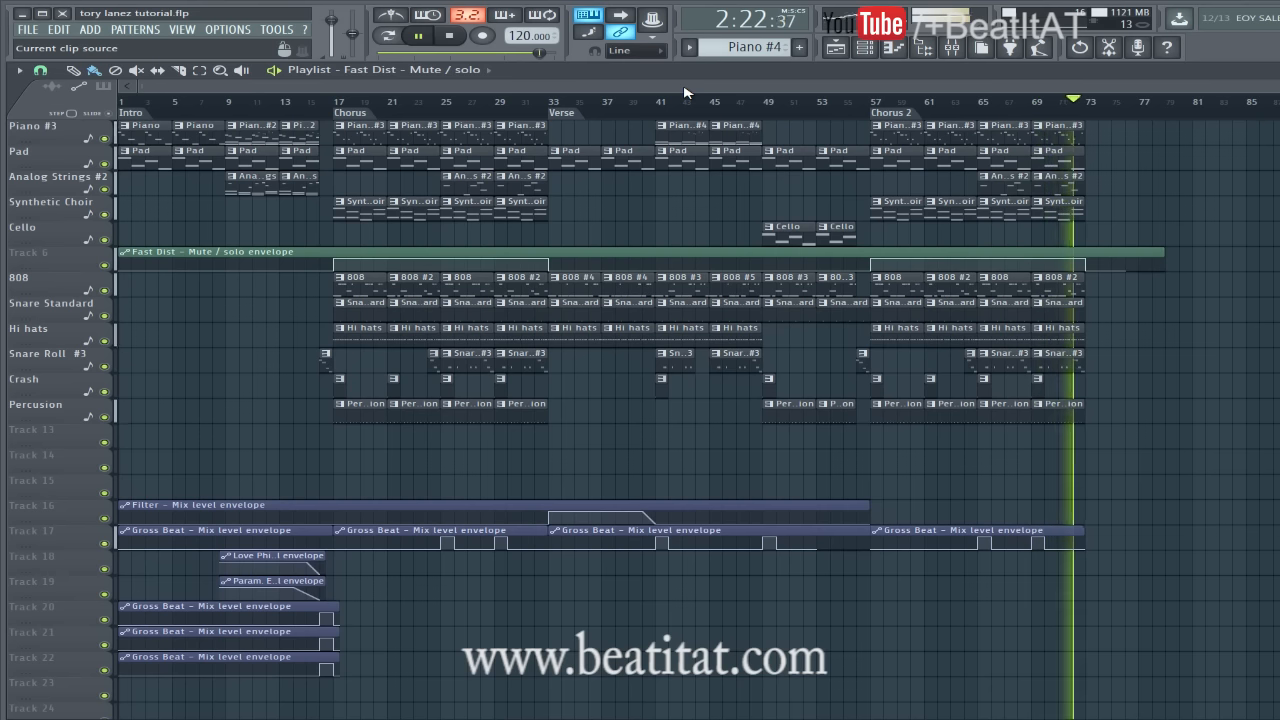
pyautogui.press('space')
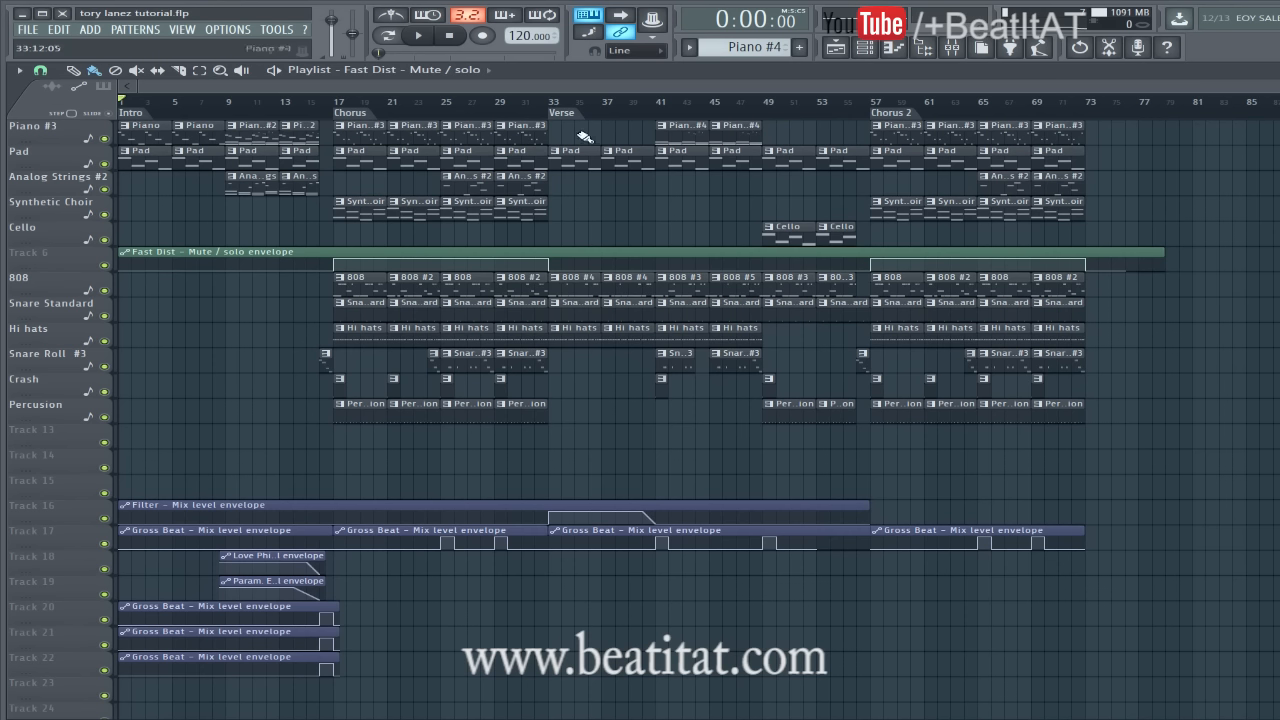
# Select the Piano pattern, show its channels in the channel rack and audition the pattern.
pyautogui.click(420, 70)
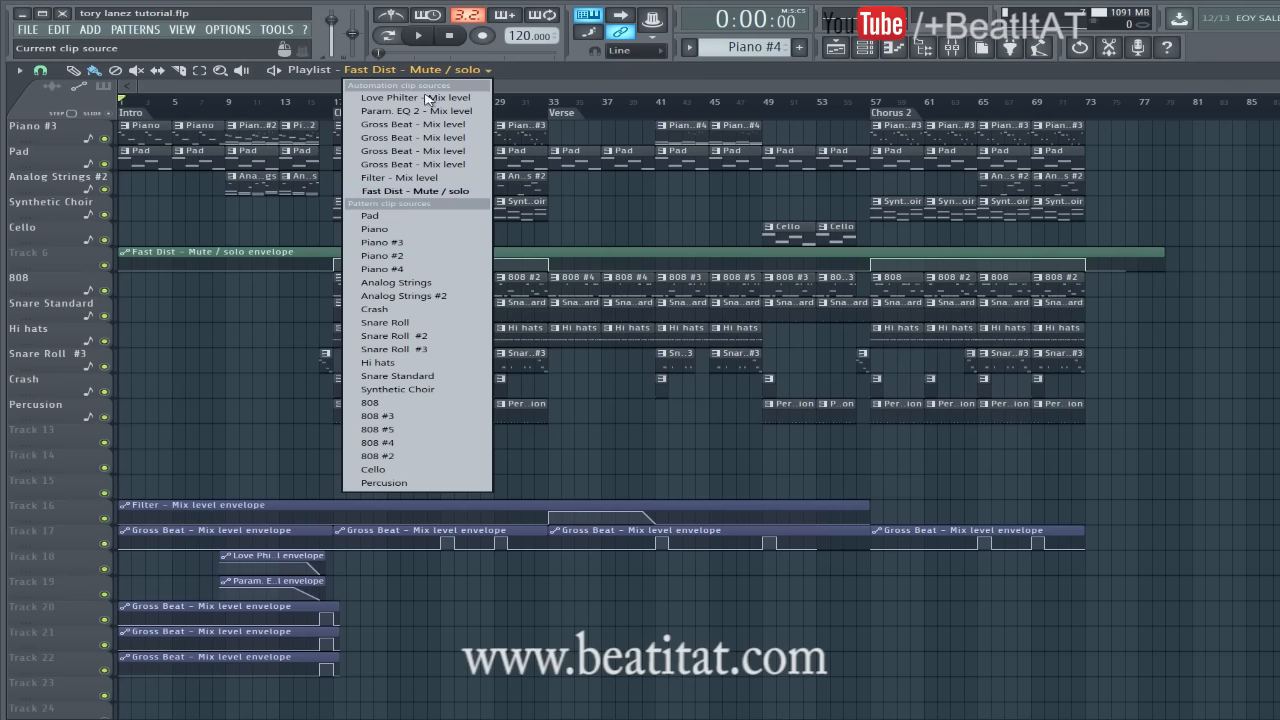
pyautogui.click(402, 230)
pyautogui.click(862, 48)
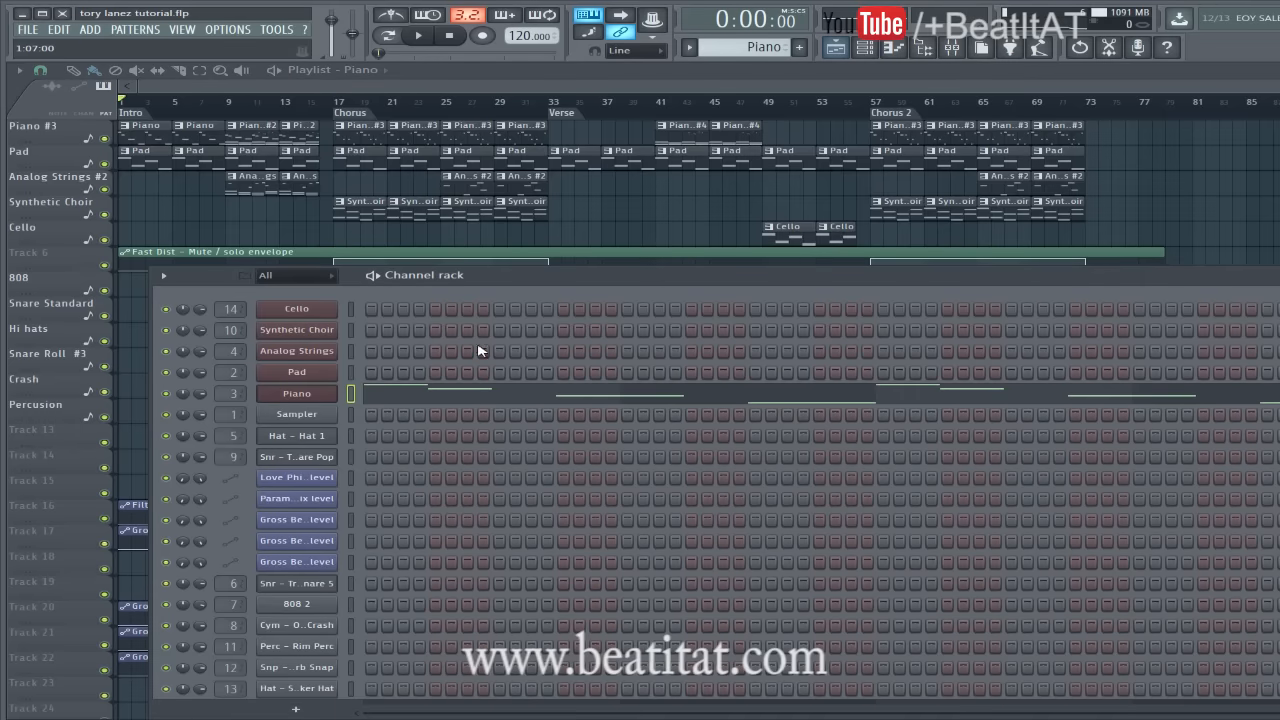
pyautogui.moveTo(579, 279); pyautogui.dragTo(561, 211)
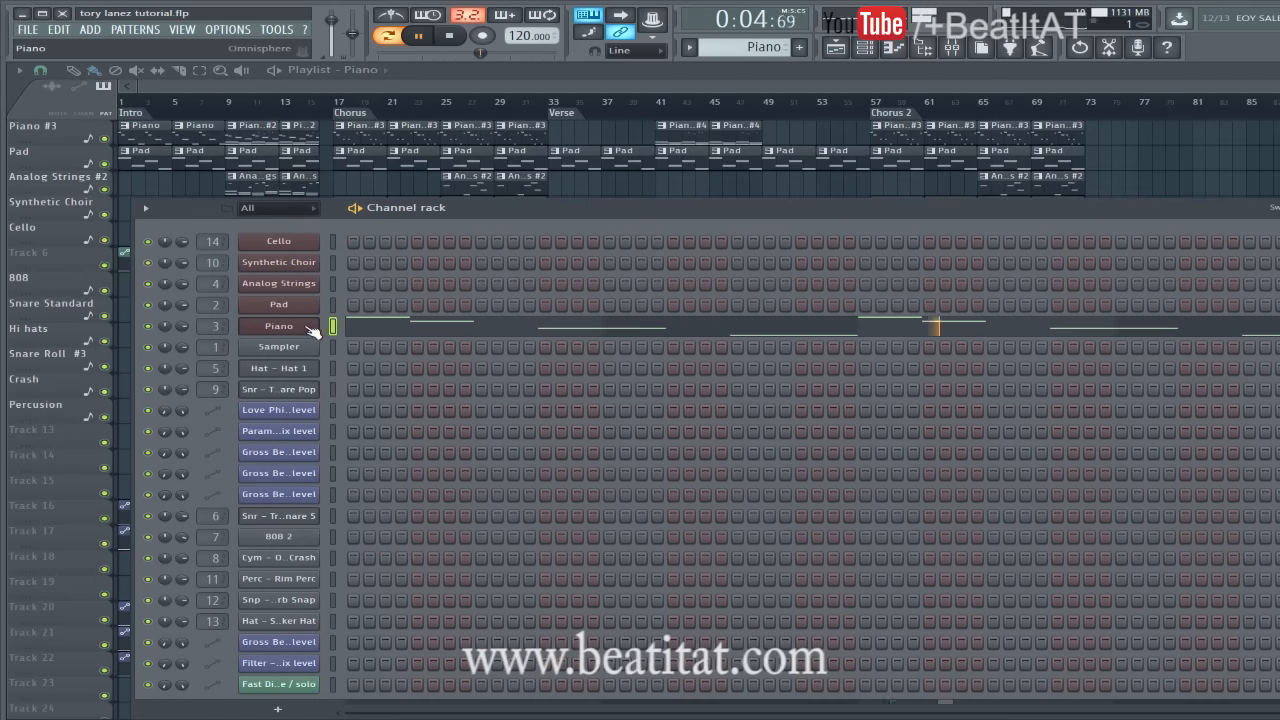
pyautogui.press('space')
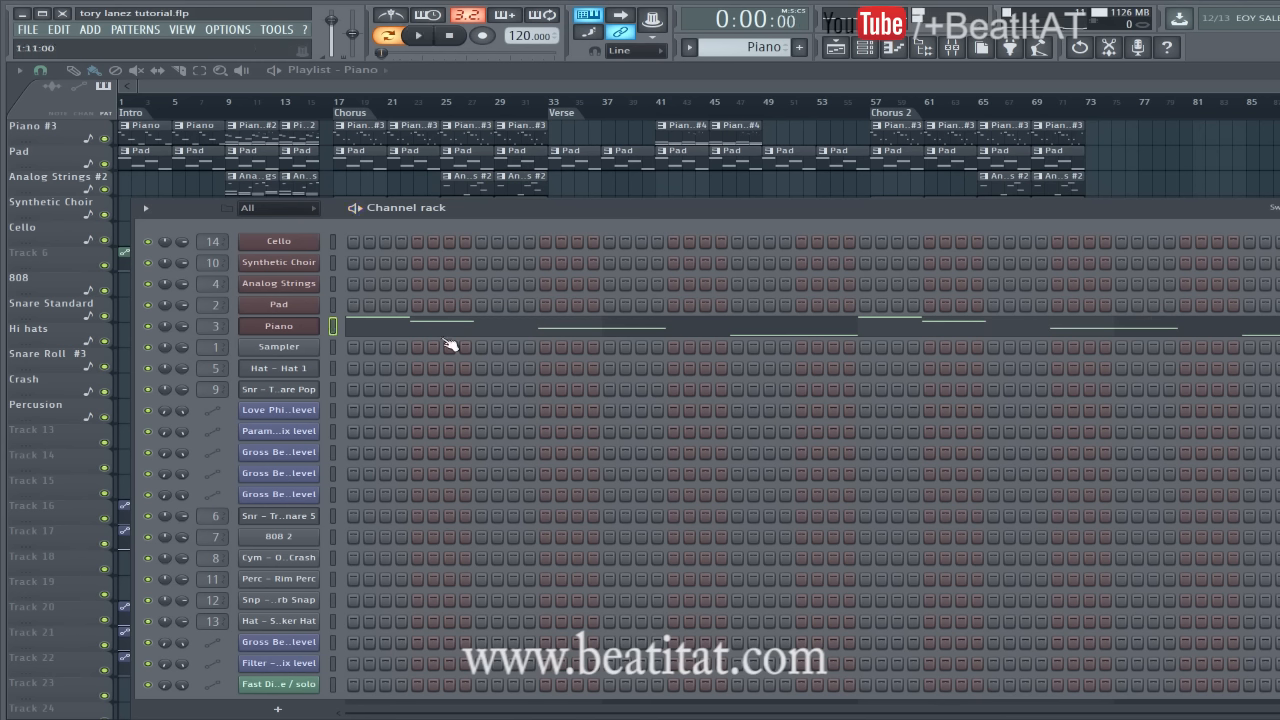
# Examine and play the Piano pattern's notes in the piano roll, and return to the playlist.
pyautogui.click(378, 318)
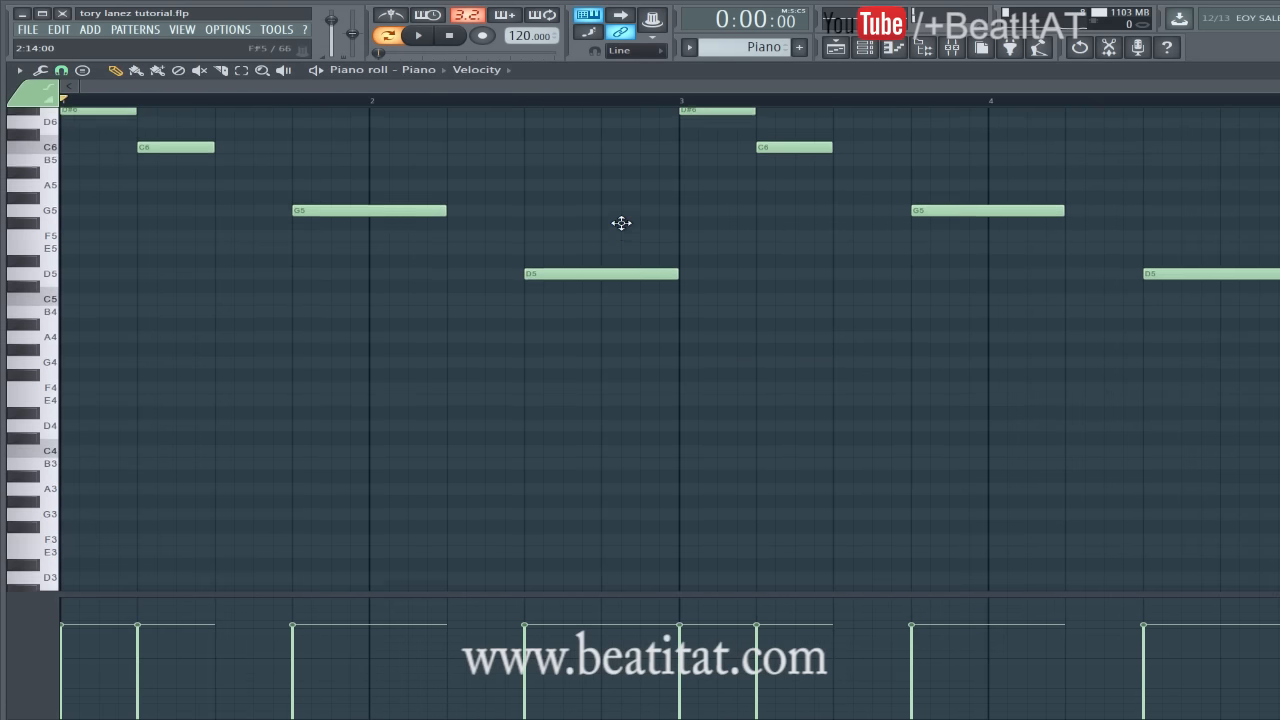
pyautogui.scroll(2, 326, 210)
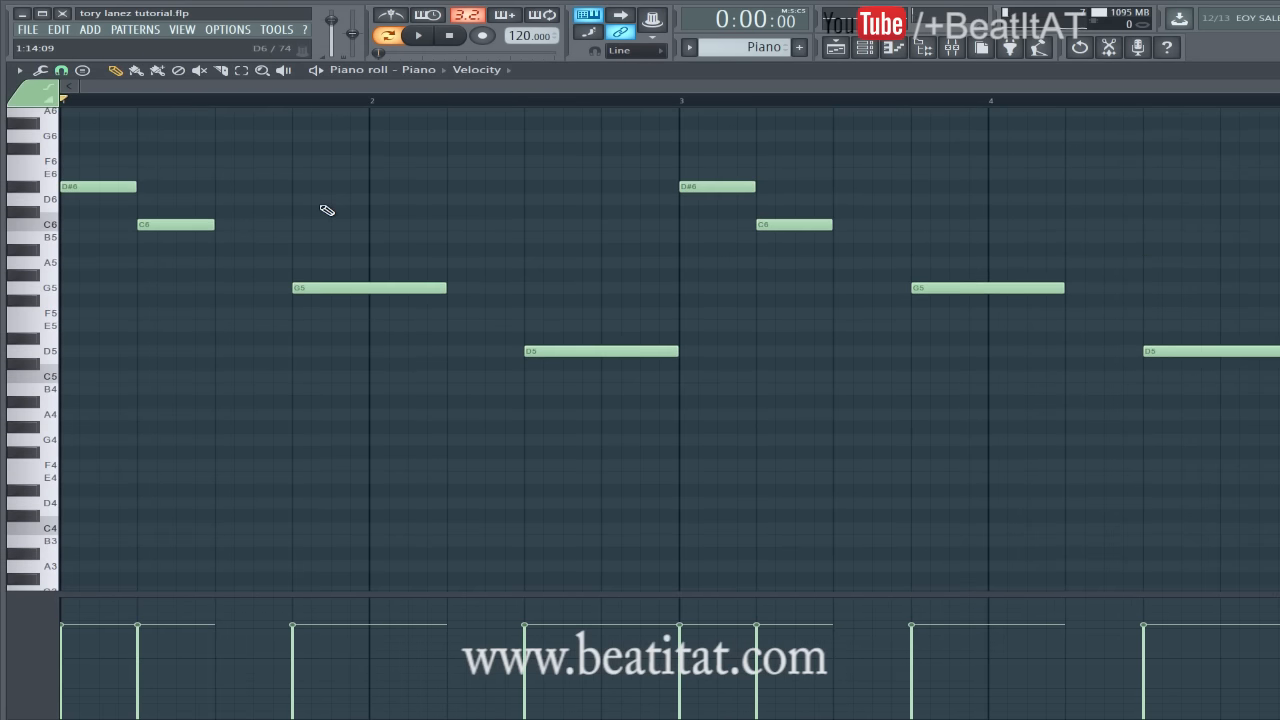
pyautogui.press('space')
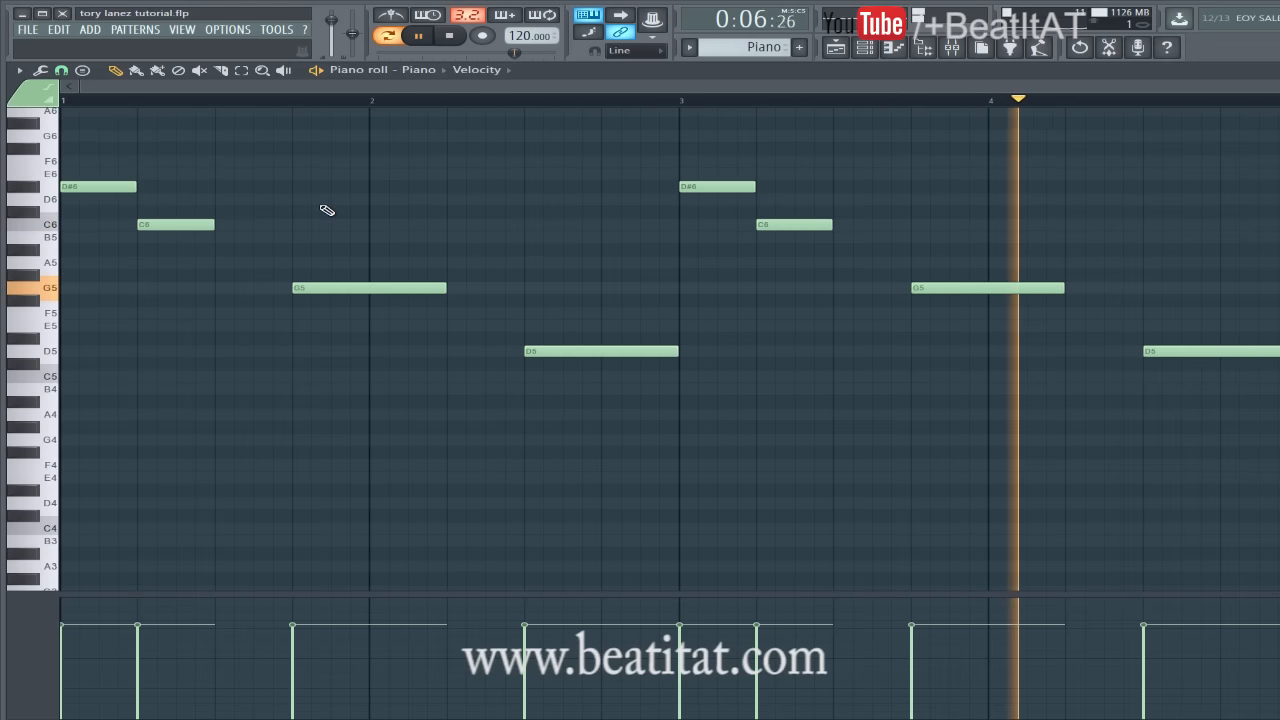
pyautogui.press('Escape')
pyautogui.press('space')
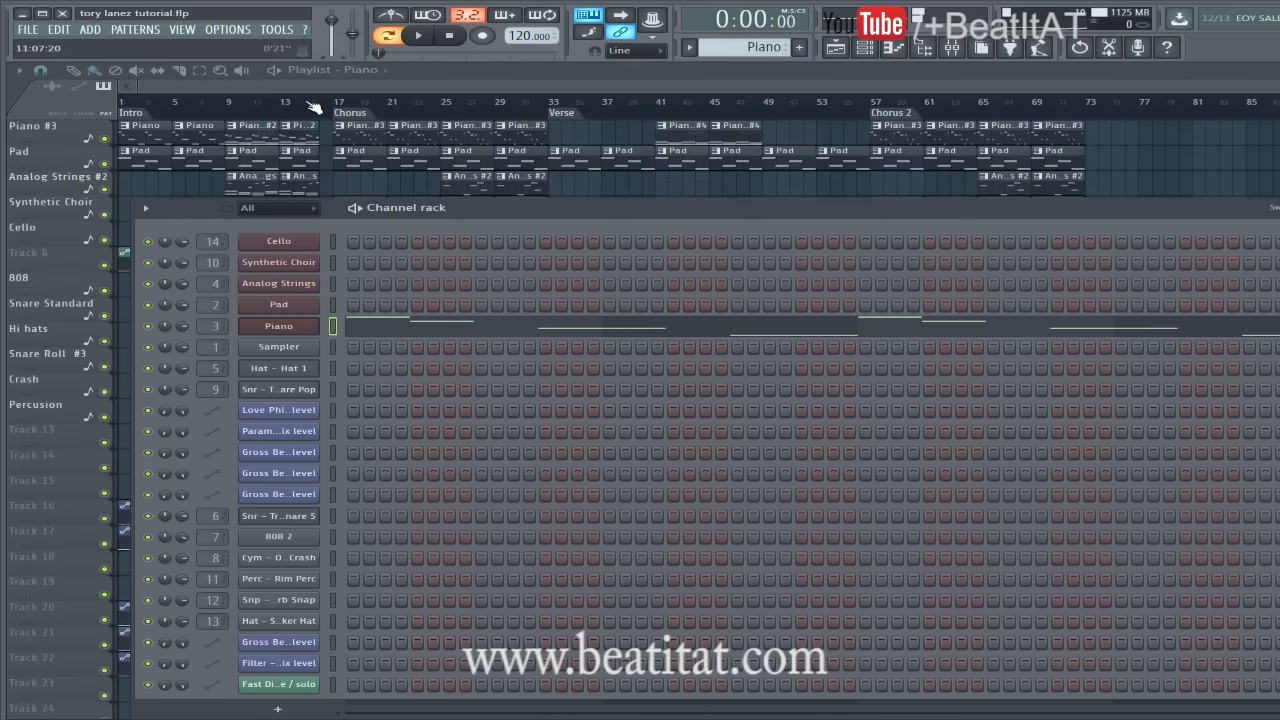
pyautogui.press('F6')
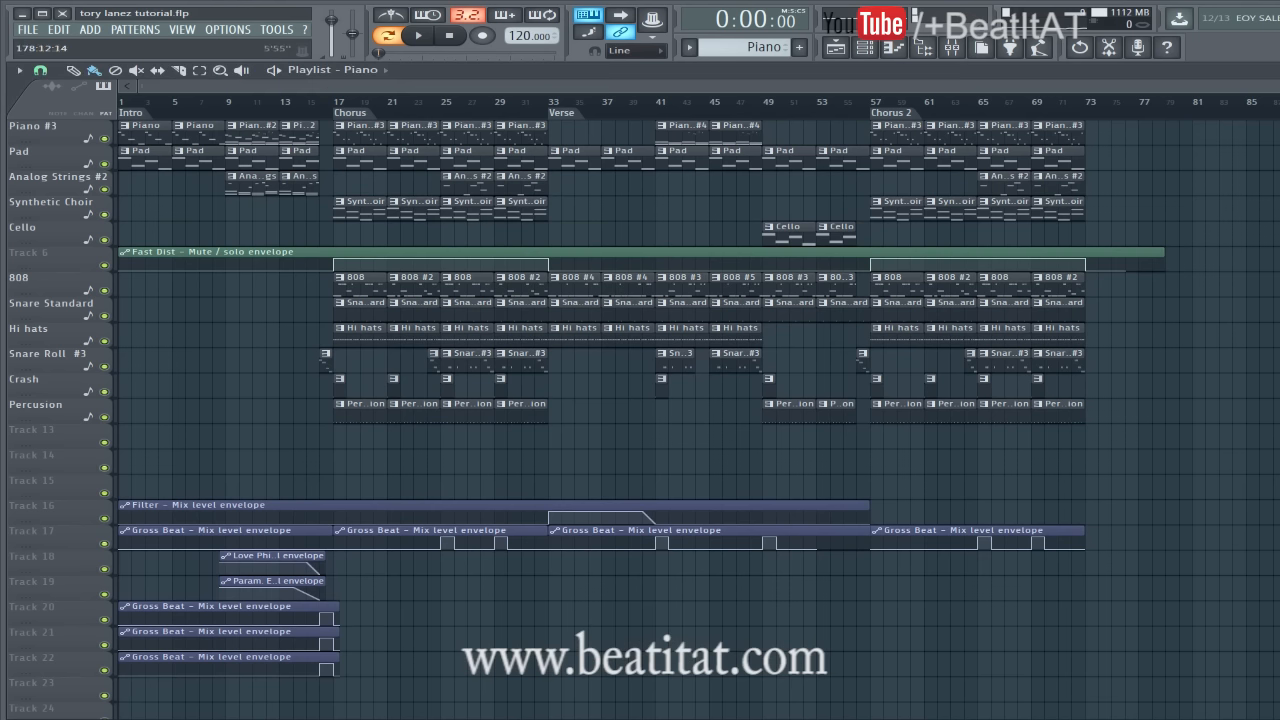
# Examine the Piano #2 clip's low and high notes in the piano roll during playback, and return to the playlist.
pyautogui.scroll(5, 243, 137)
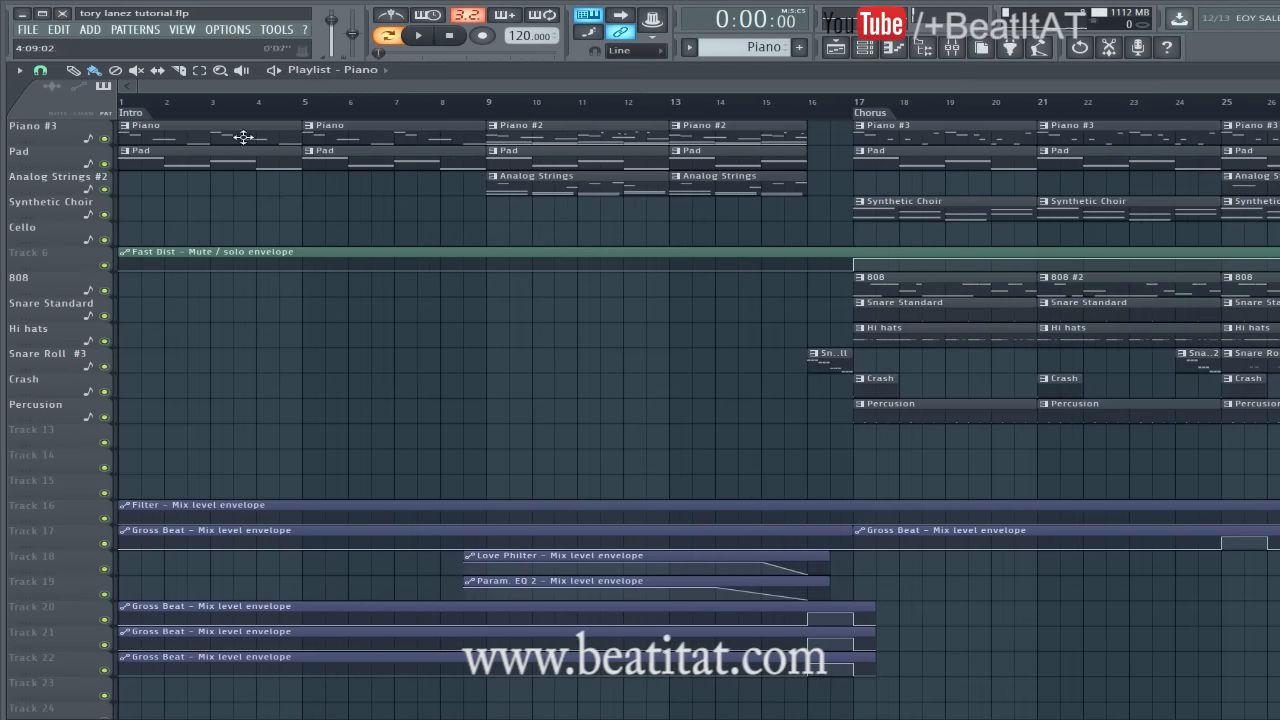
pyautogui.doubleClick(580, 134)
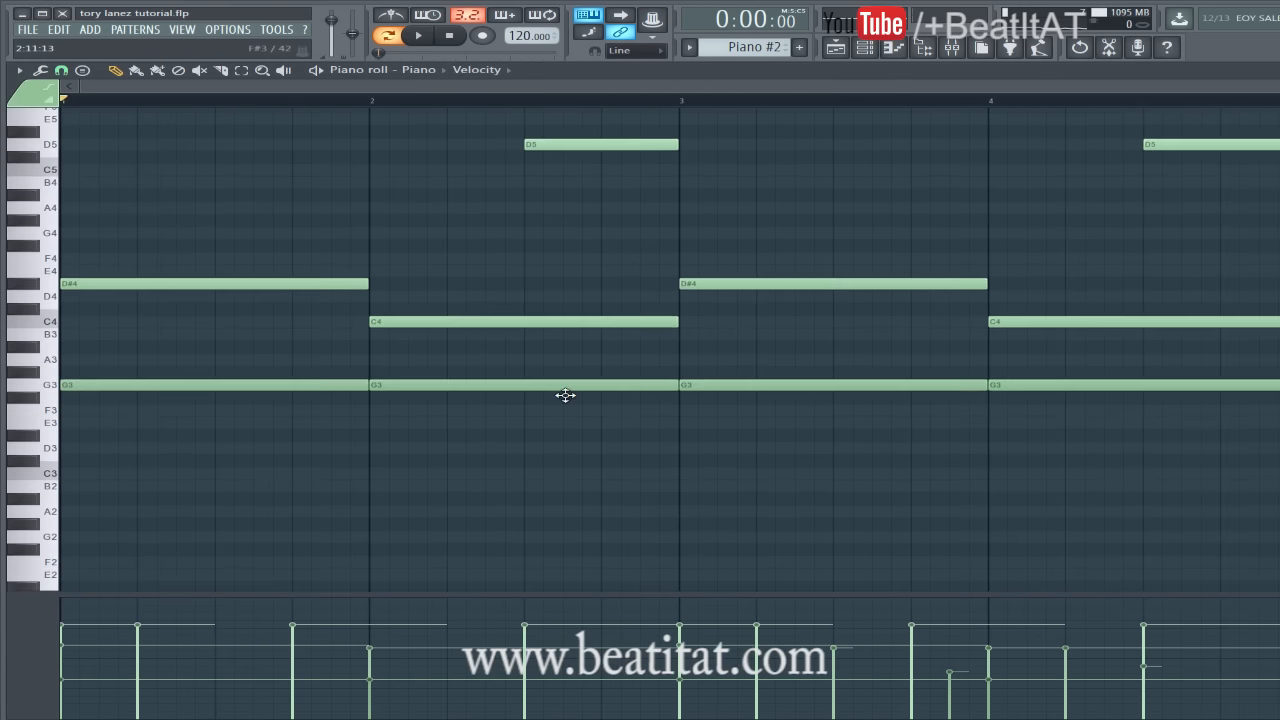
pyautogui.press('space')
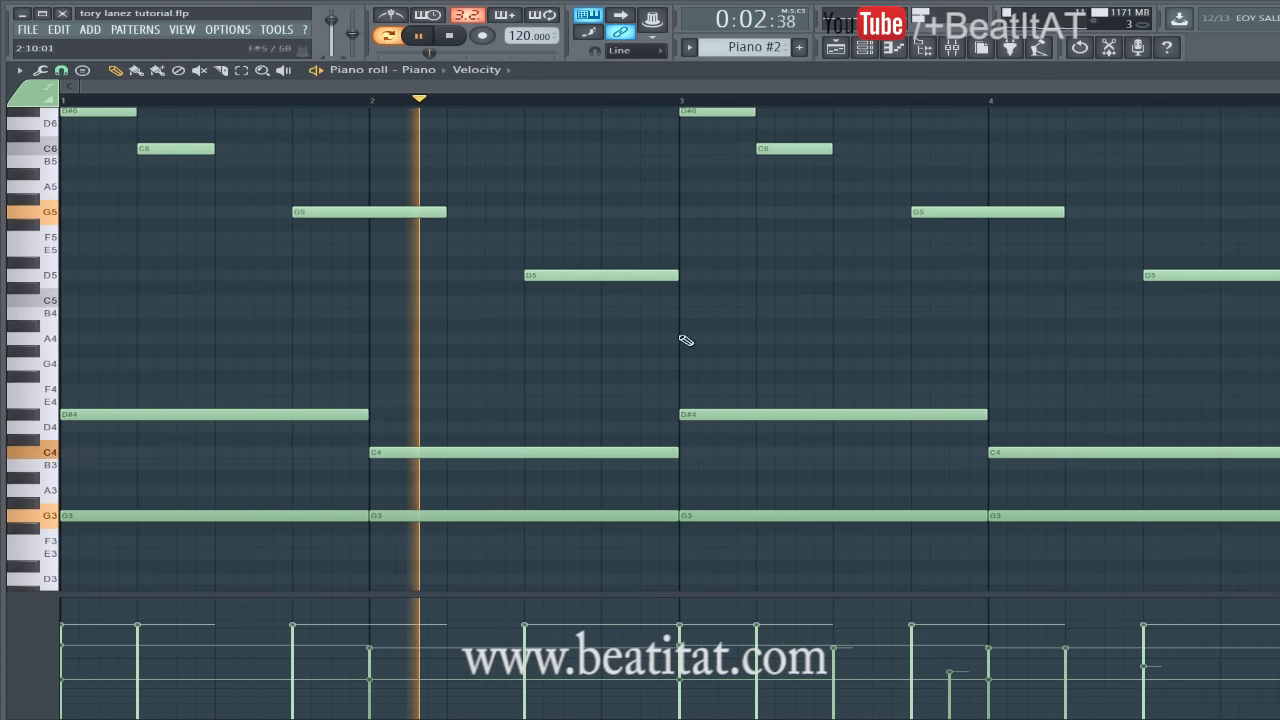
pyautogui.scroll(1, 700, 355)
pyautogui.scroll(2, 697, 357)
pyautogui.scroll(4, 694, 363)
pyautogui.scroll(-2, 690, 352)
pyautogui.scroll(-3, 692, 355)
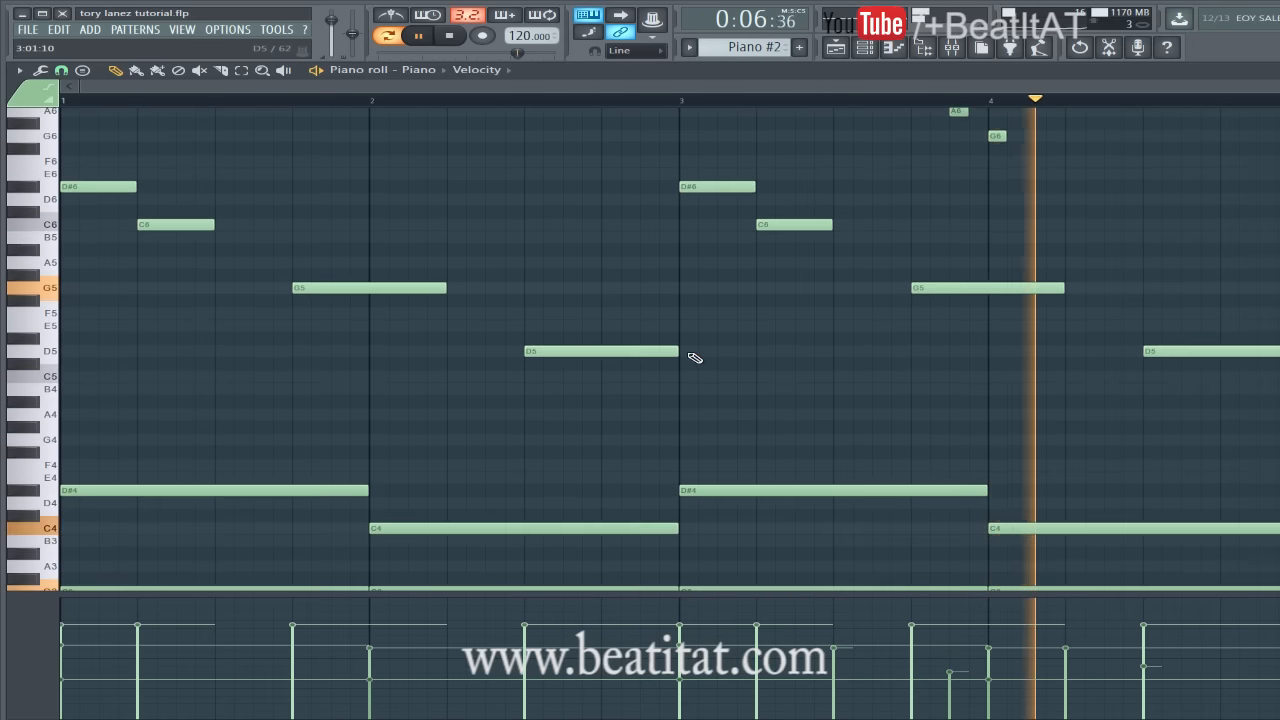
pyautogui.scroll(4, 703, 355)
pyautogui.press('space')
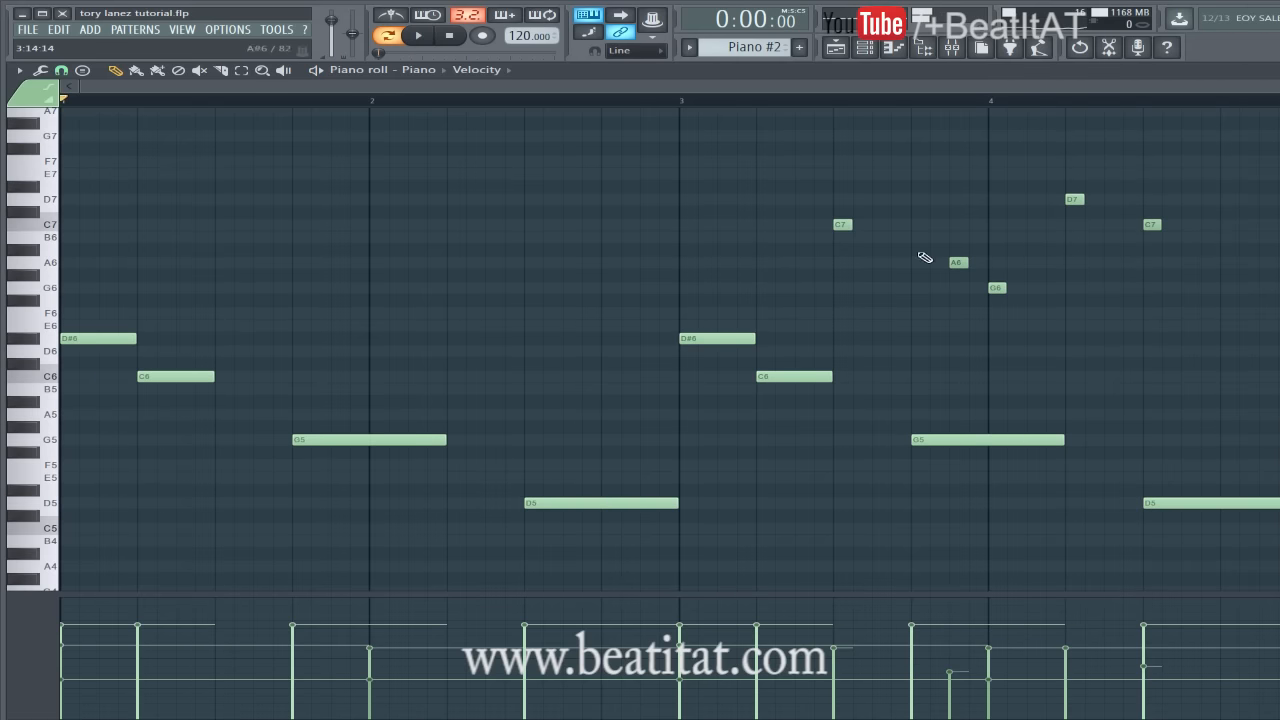
pyautogui.press('Escape')
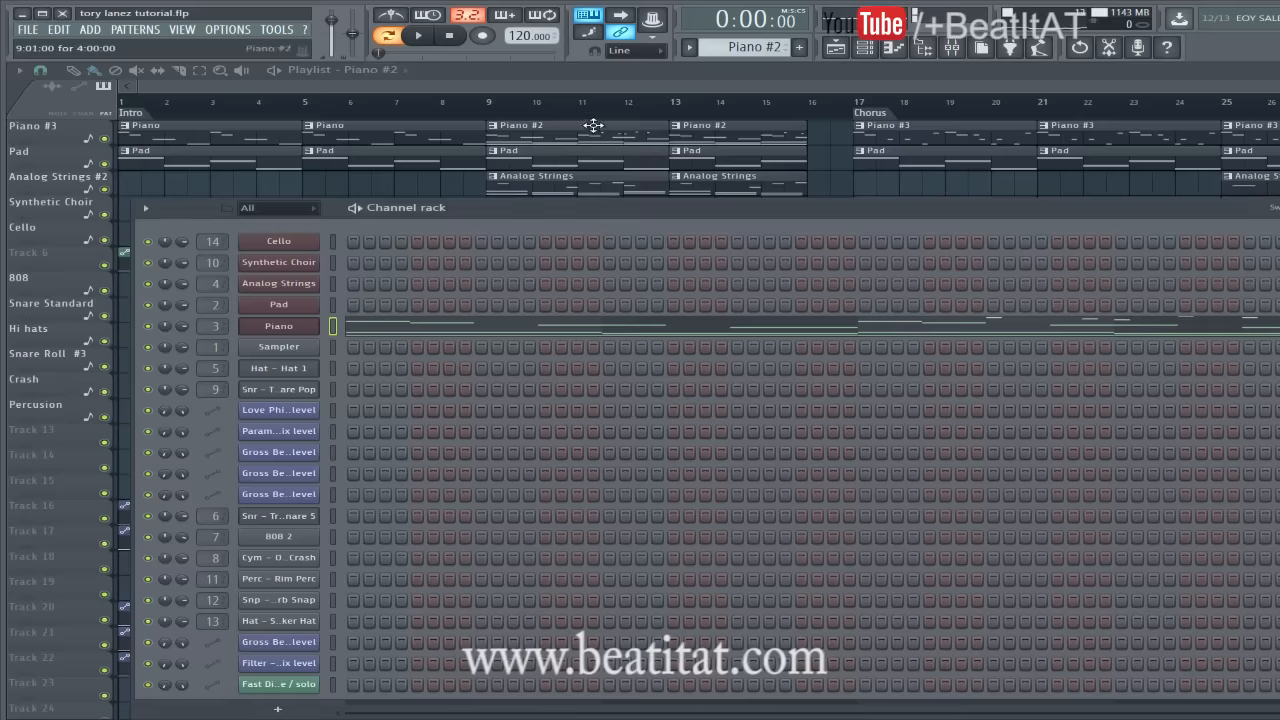
pyautogui.press('F6')
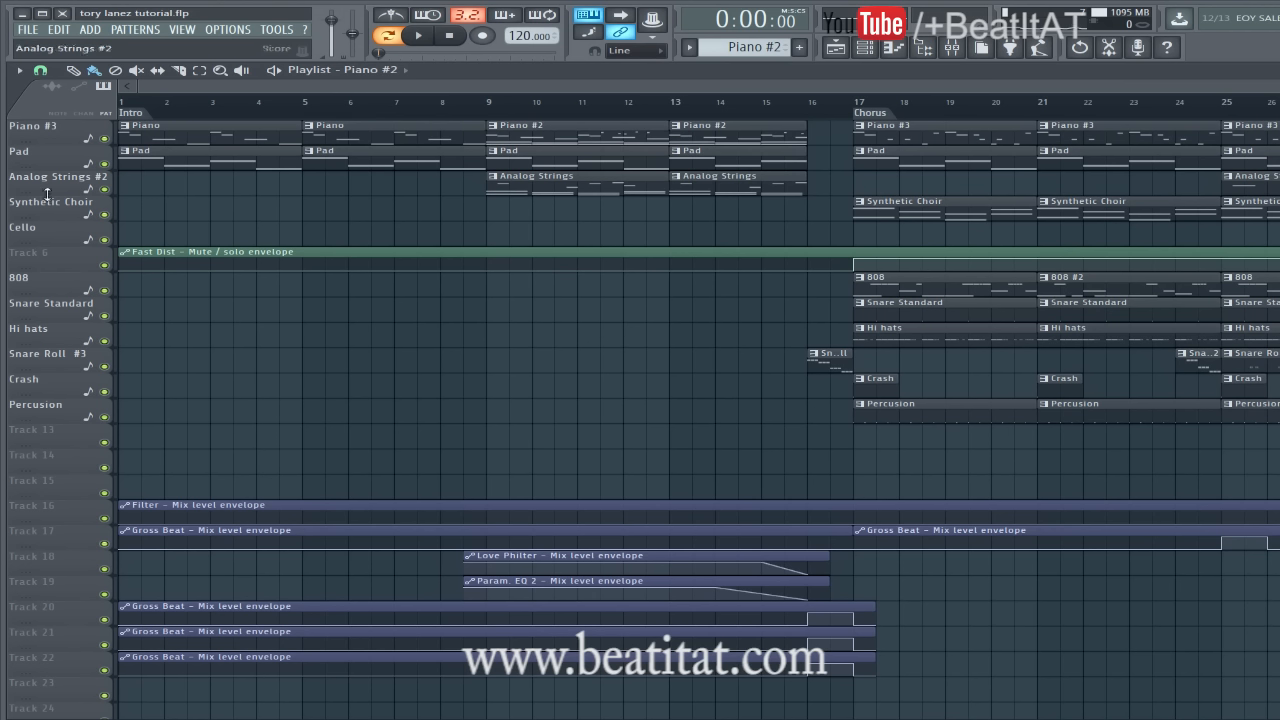
# Examine the notes of the first Pad clip in the piano roll.
pyautogui.doubleClick(163, 166)
pyautogui.scroll(-3, 566, 268)
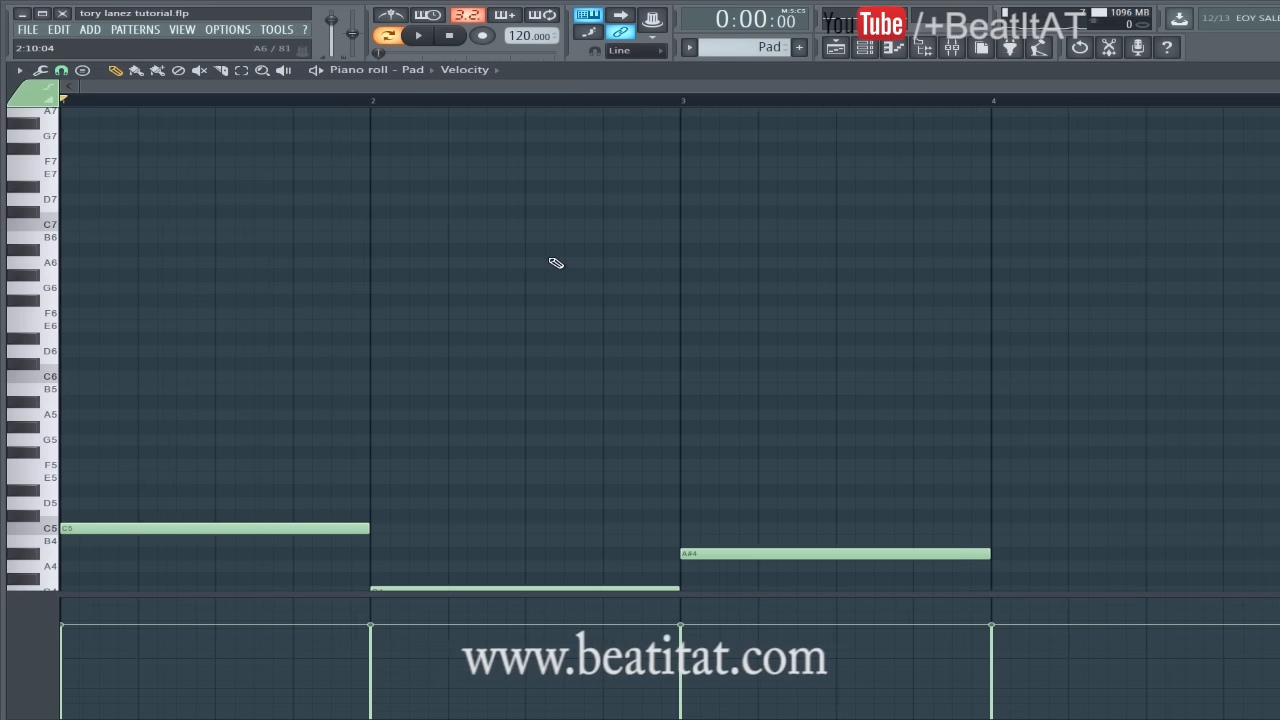
pyautogui.scroll(-3, 452, 262)
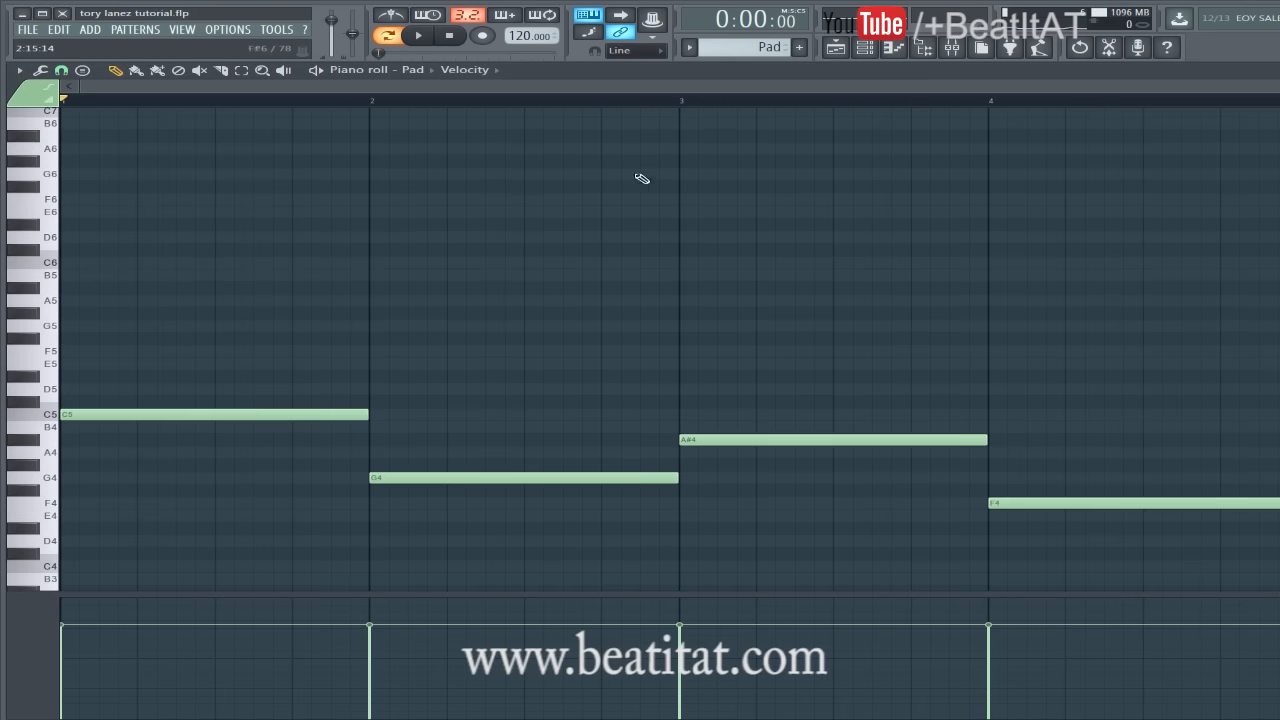
# View the preset loaded in the Pad channel's Nexus instrument, and close the plugin window.
pyautogui.click(864, 47)
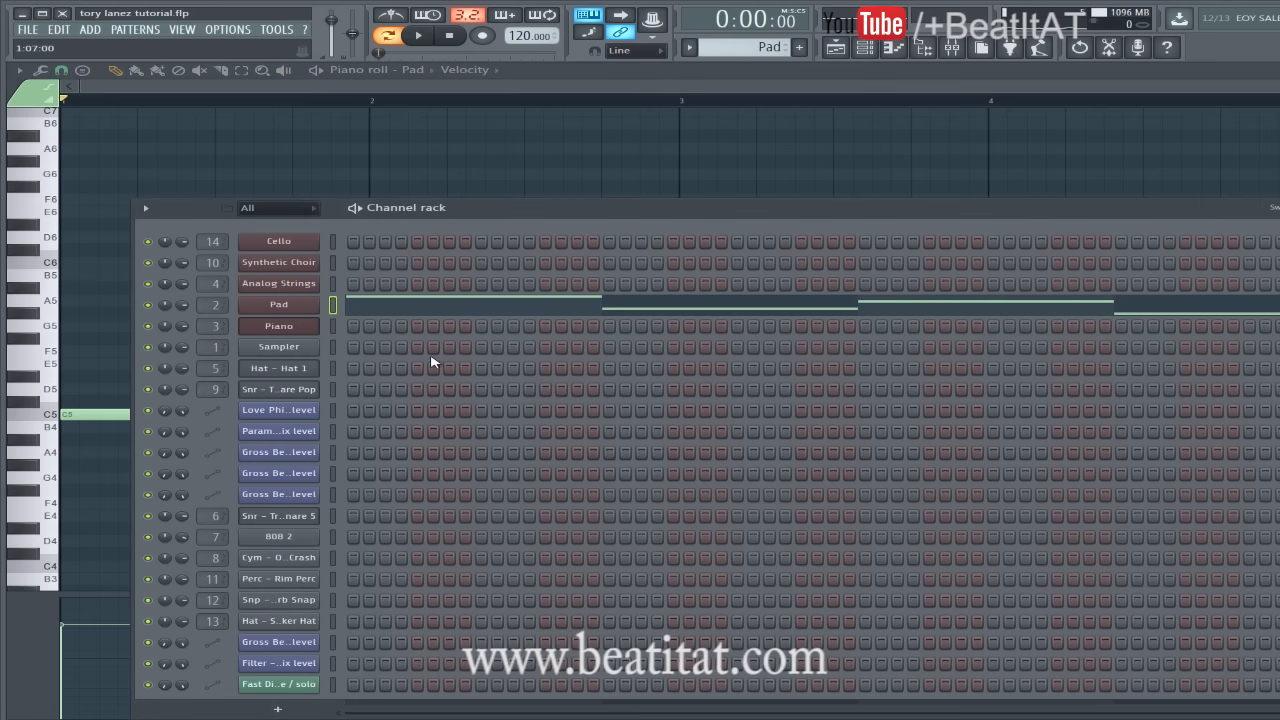
pyautogui.click(280, 305)
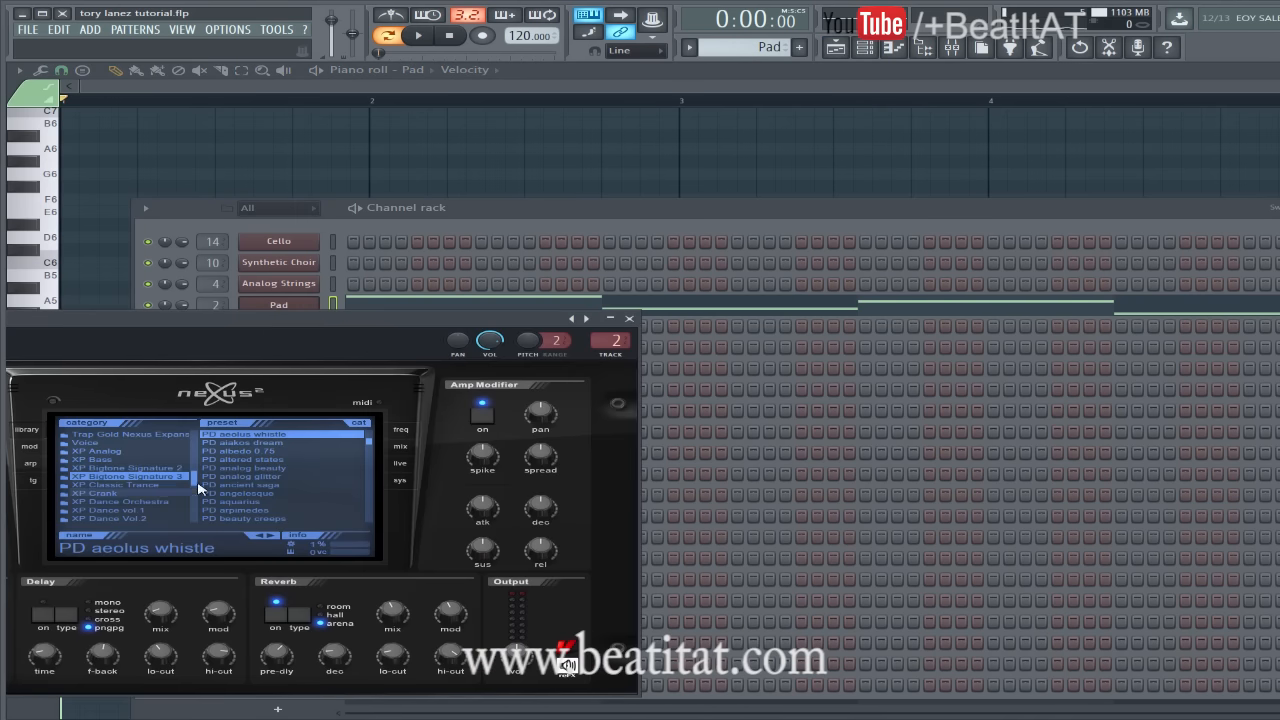
pyautogui.click(630, 319)
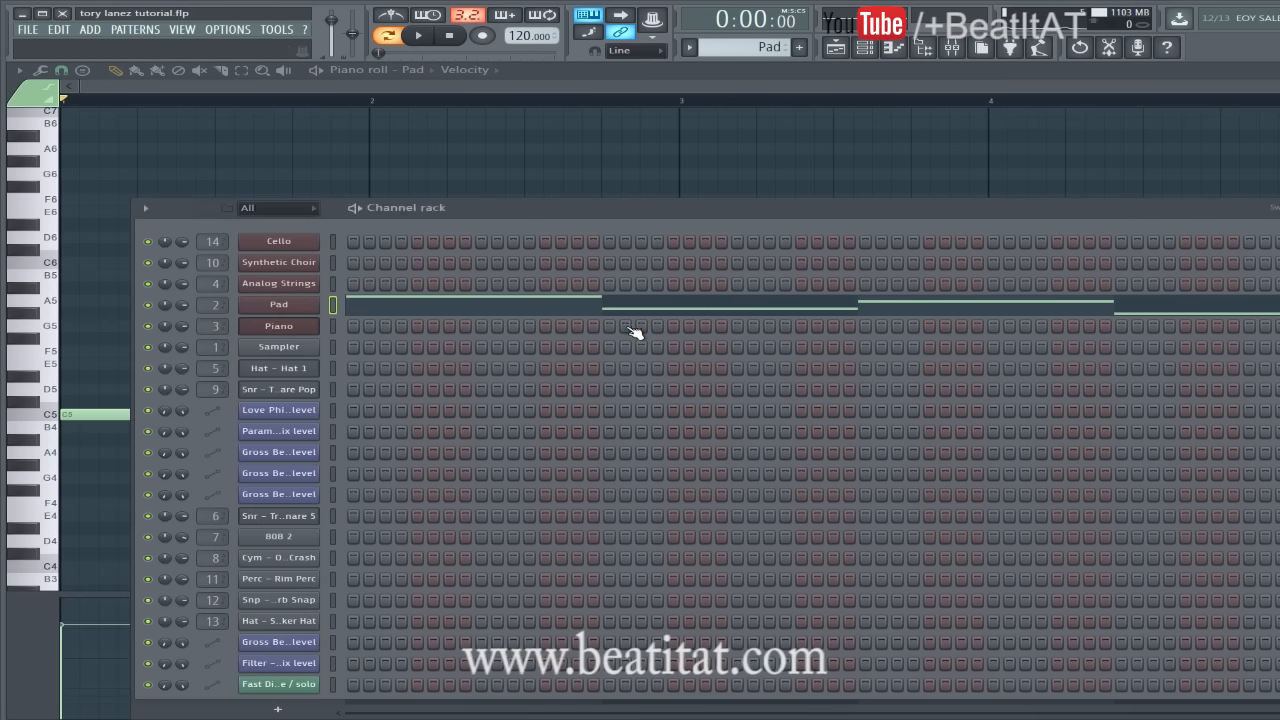
# Inspect the Fruity parametric EQ 2 curve on the Pad mixer track.
pyautogui.click(952, 47)
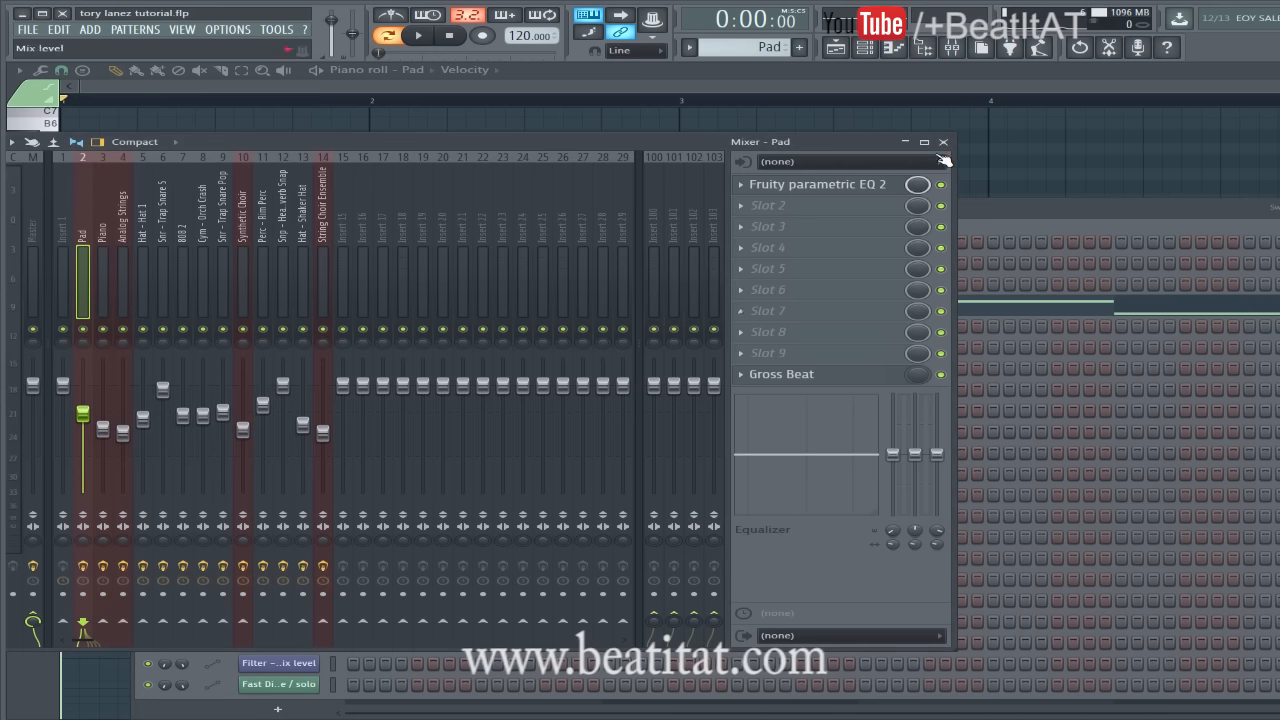
pyautogui.click(870, 184)
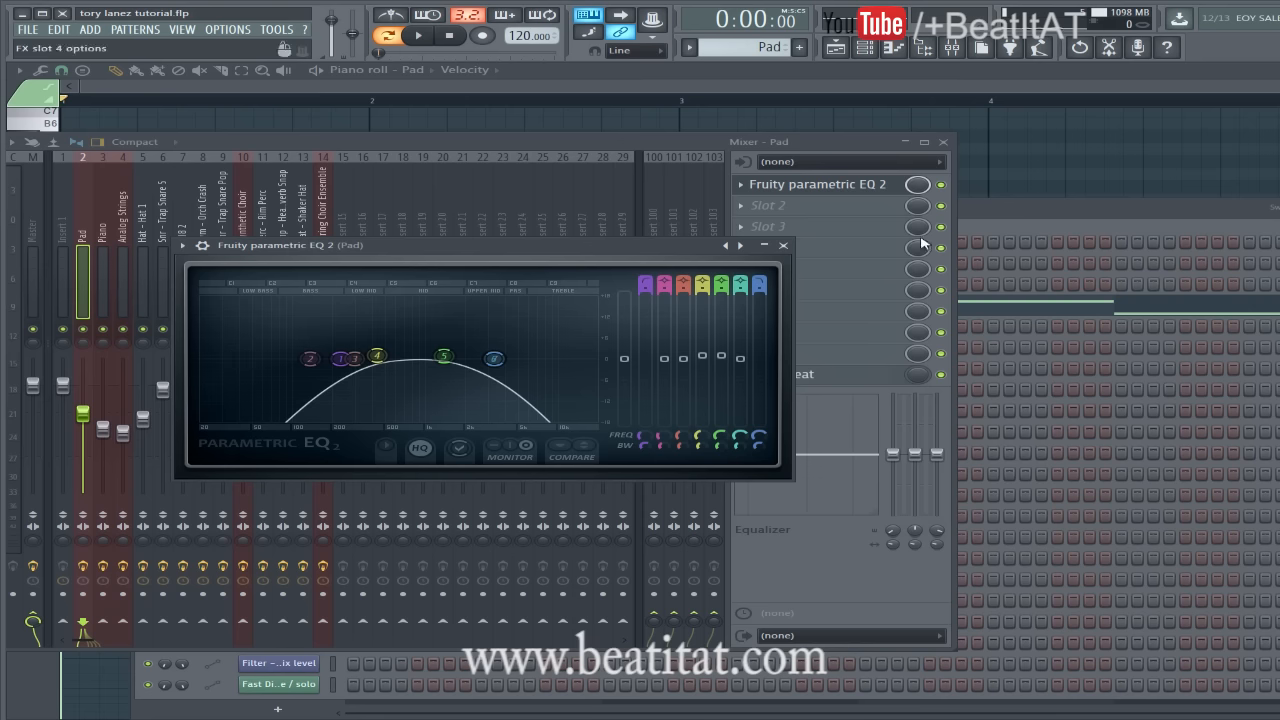
pyautogui.press('F6')
# Play the Pad pattern while bypassing and re-enabling Fruity parametric EQ 2 on its mixer track to compare the sound.
pyautogui.press('space')
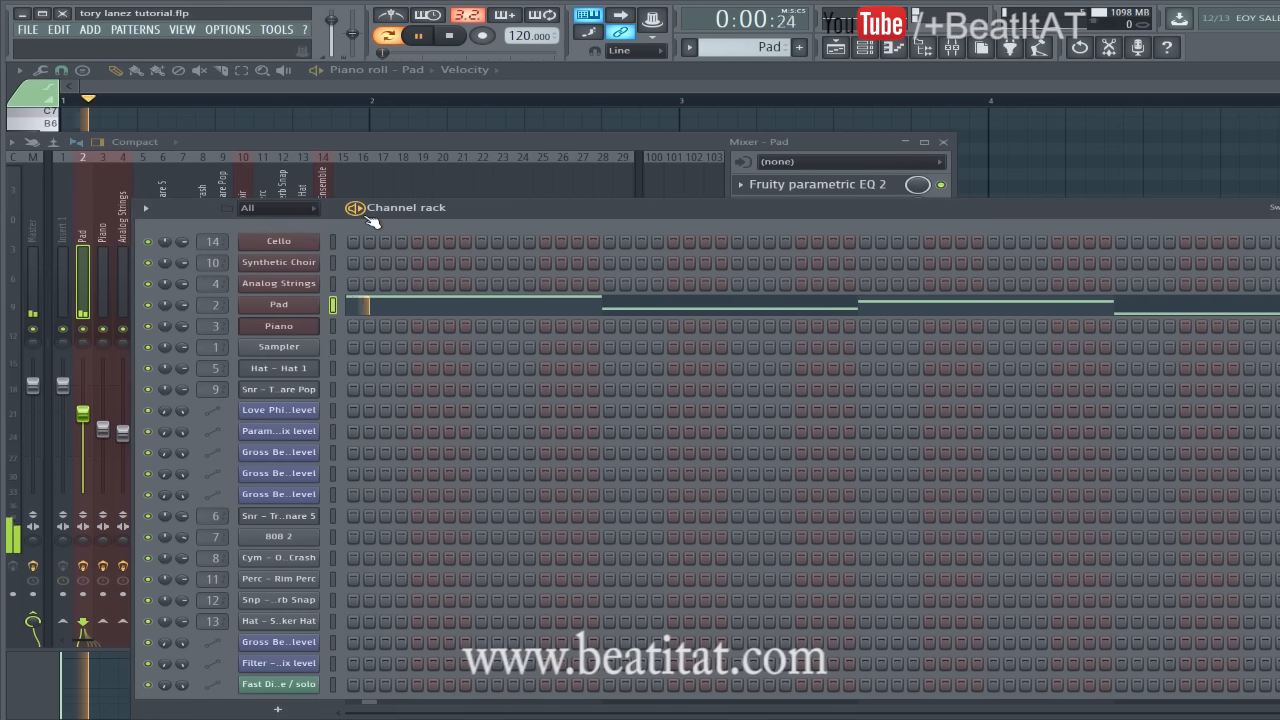
pyautogui.click(618, 144)
pyautogui.click(945, 185)
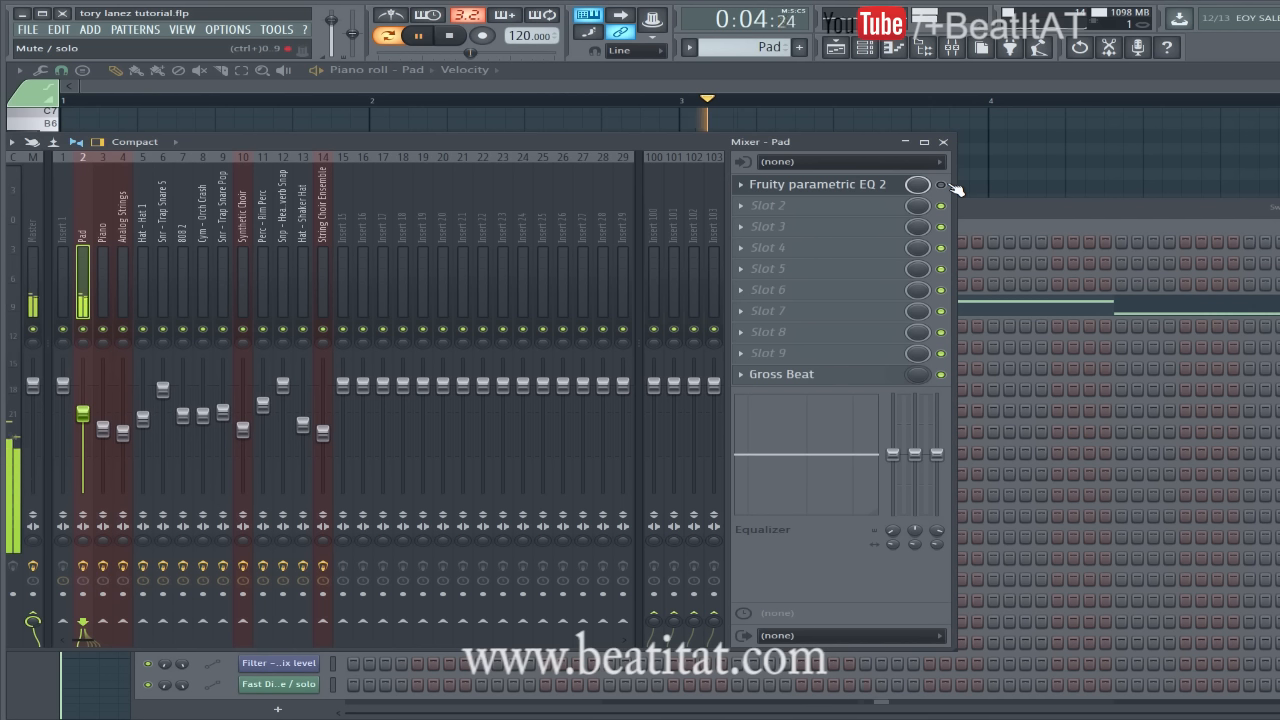
pyautogui.click(950, 186)
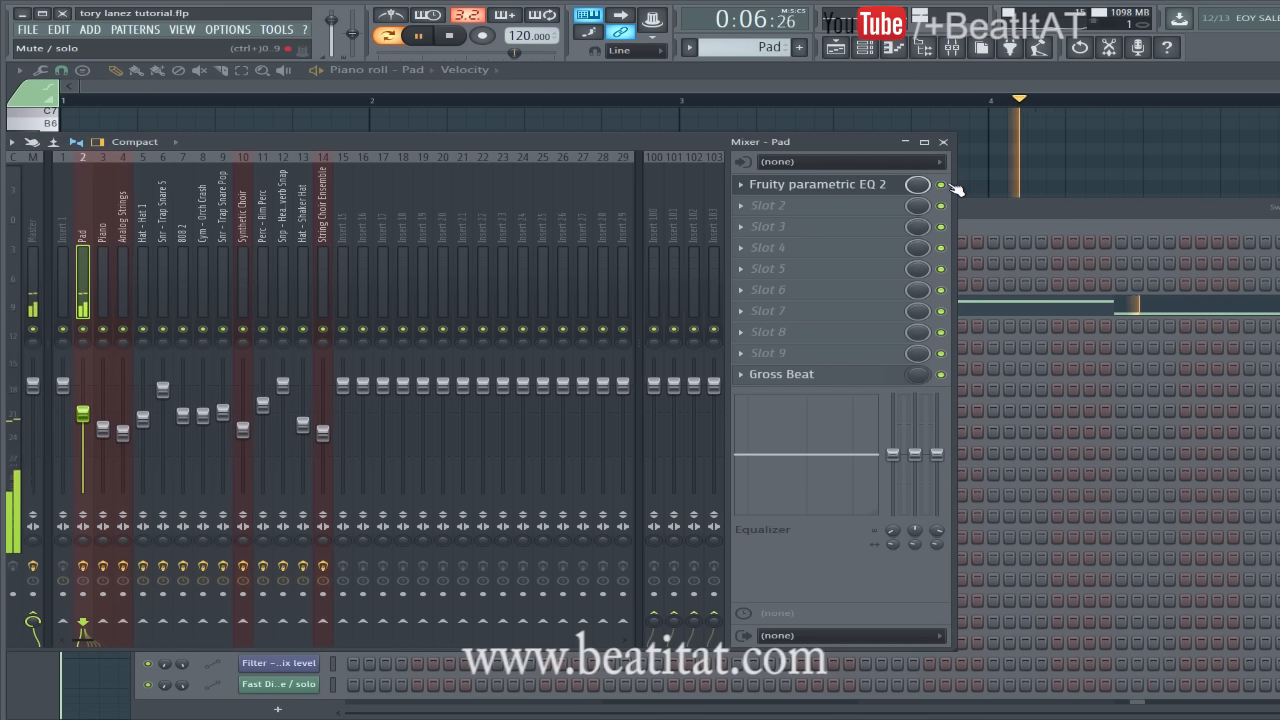
pyautogui.click(950, 186)
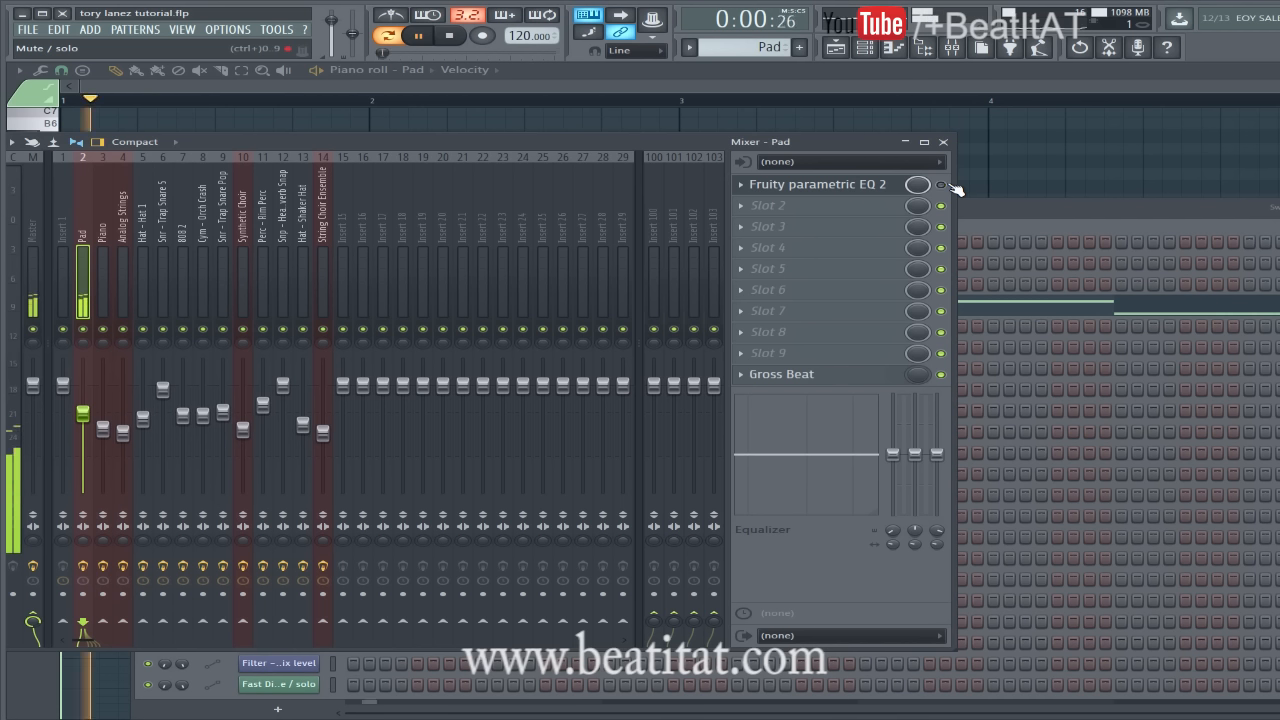
pyautogui.click(950, 186)
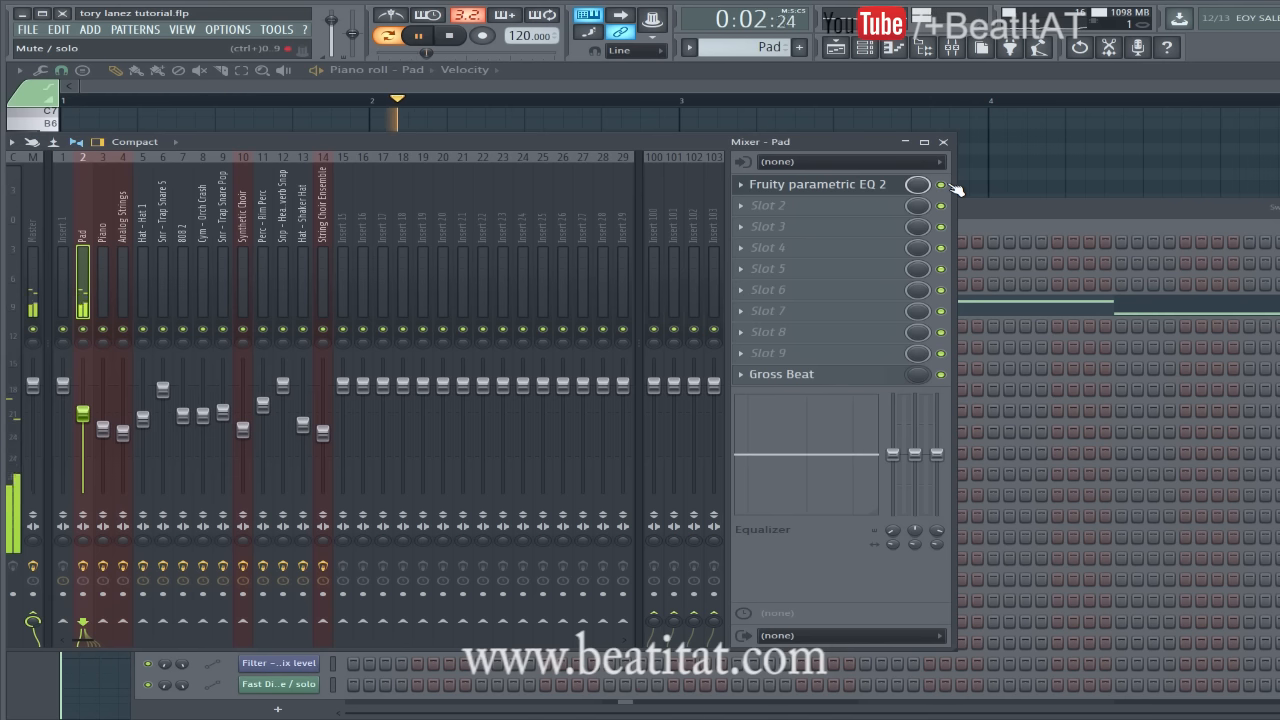
# Stop playback and view the effect slots of the Piano and Analog Strings mixer tracks.
pyautogui.press('space')
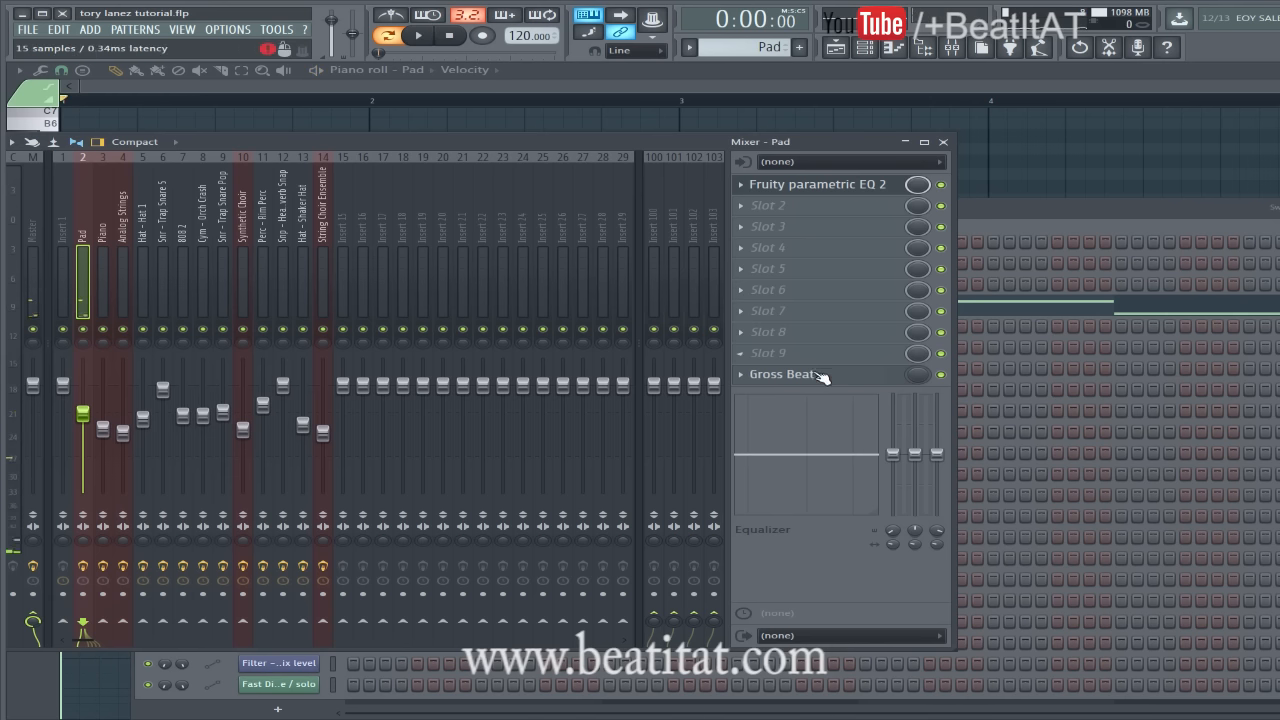
pyautogui.click(96, 271)
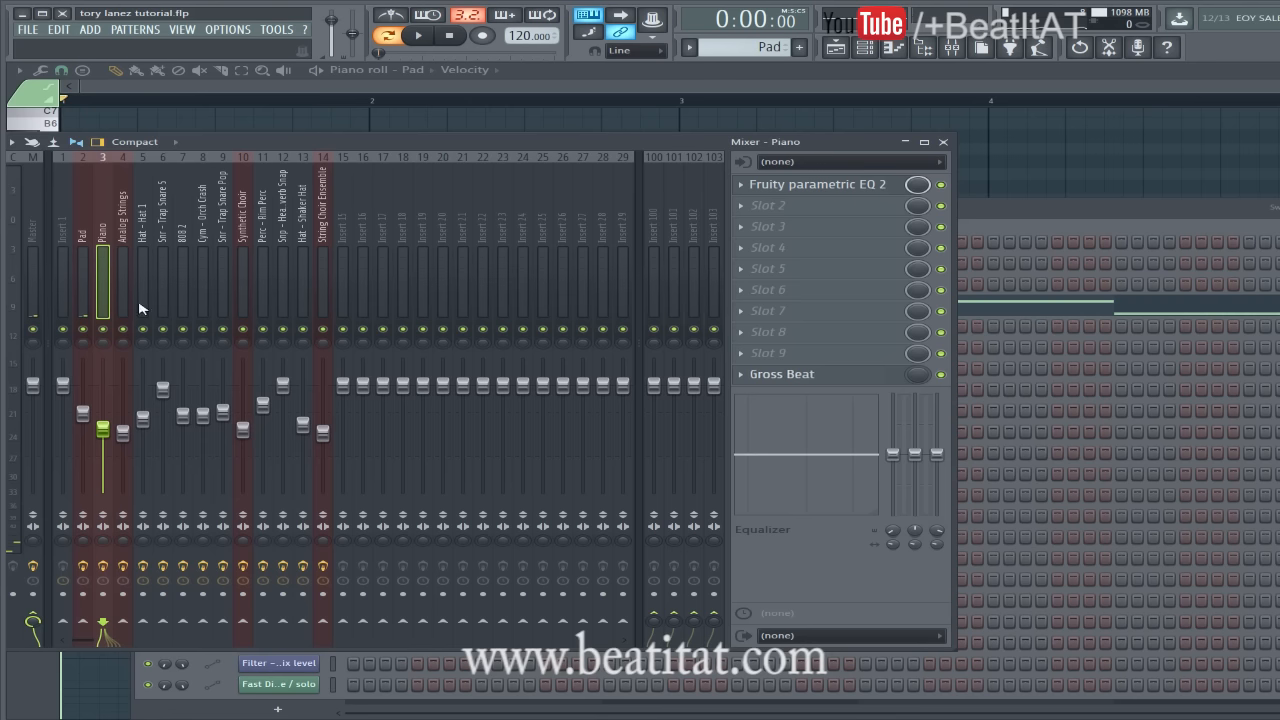
pyautogui.click(115, 260)
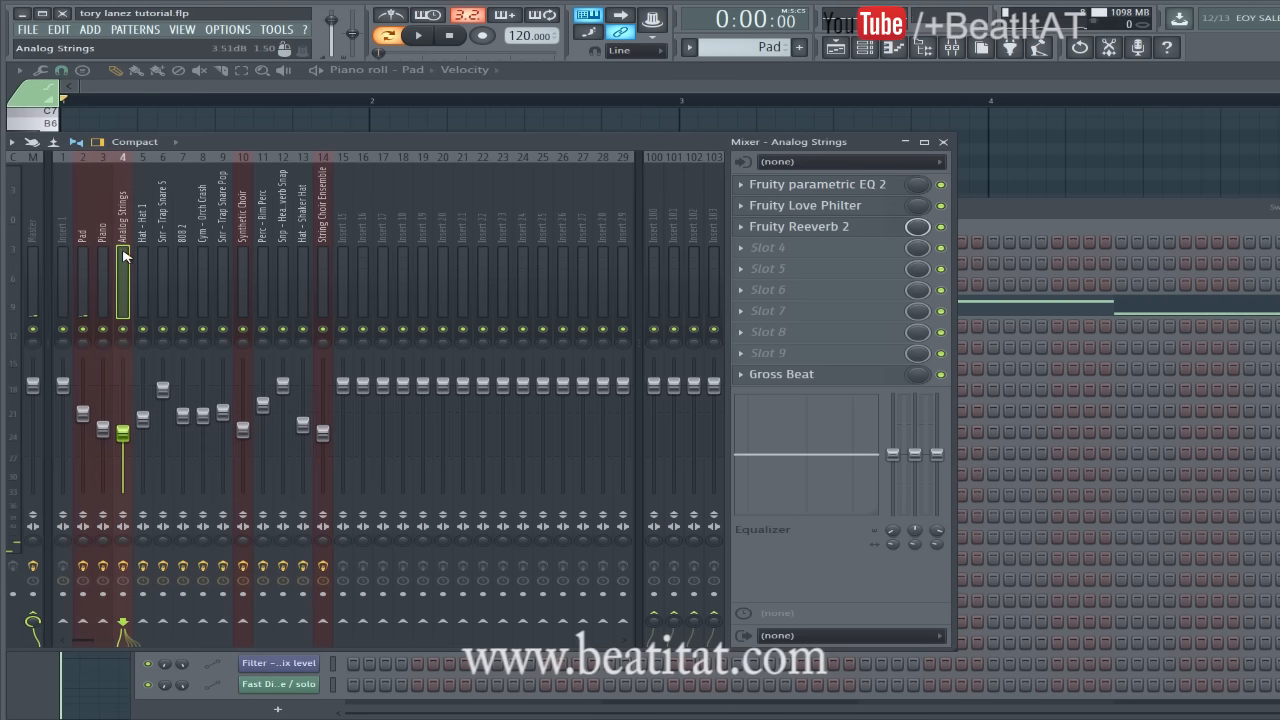
# Return to the playlist and place the song position at bar 9, where the first Analog Strings clip starts.
pyautogui.click(946, 143)
pyautogui.rightClick(357, 149)
pyautogui.press('Escape')
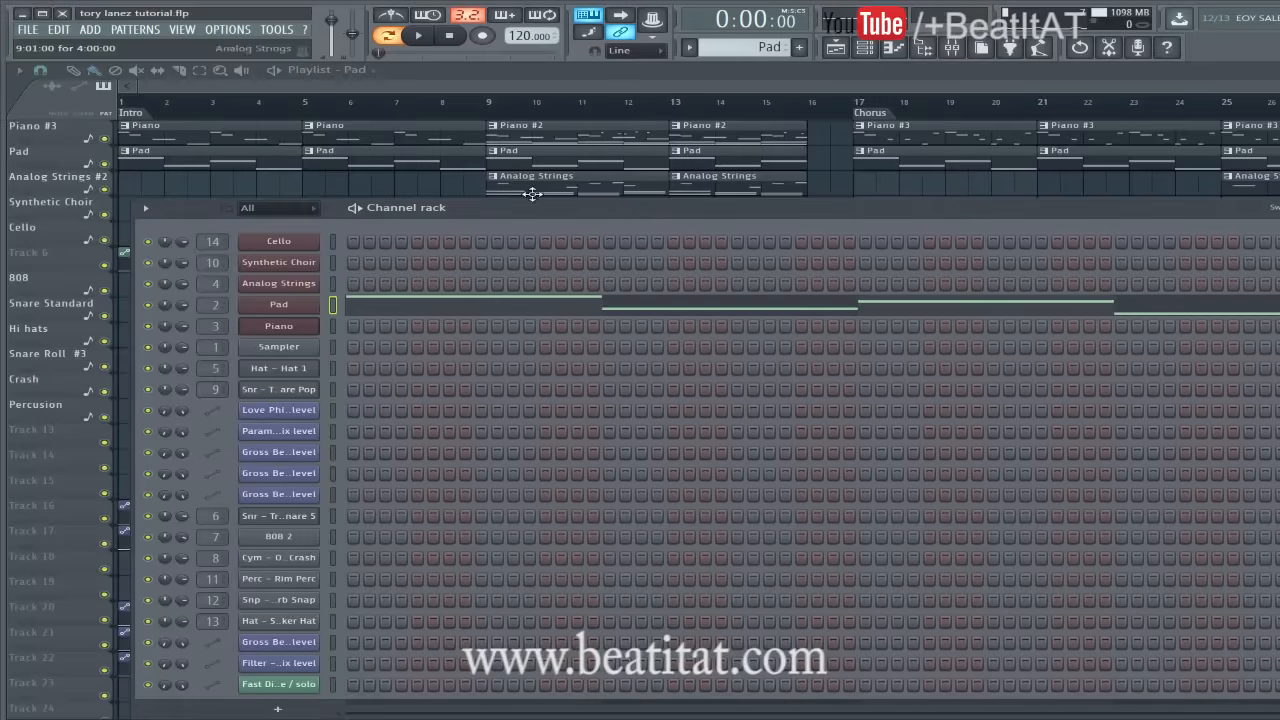
pyautogui.press('F6')
pyautogui.click(162, 115)
pyautogui.click(487, 101)
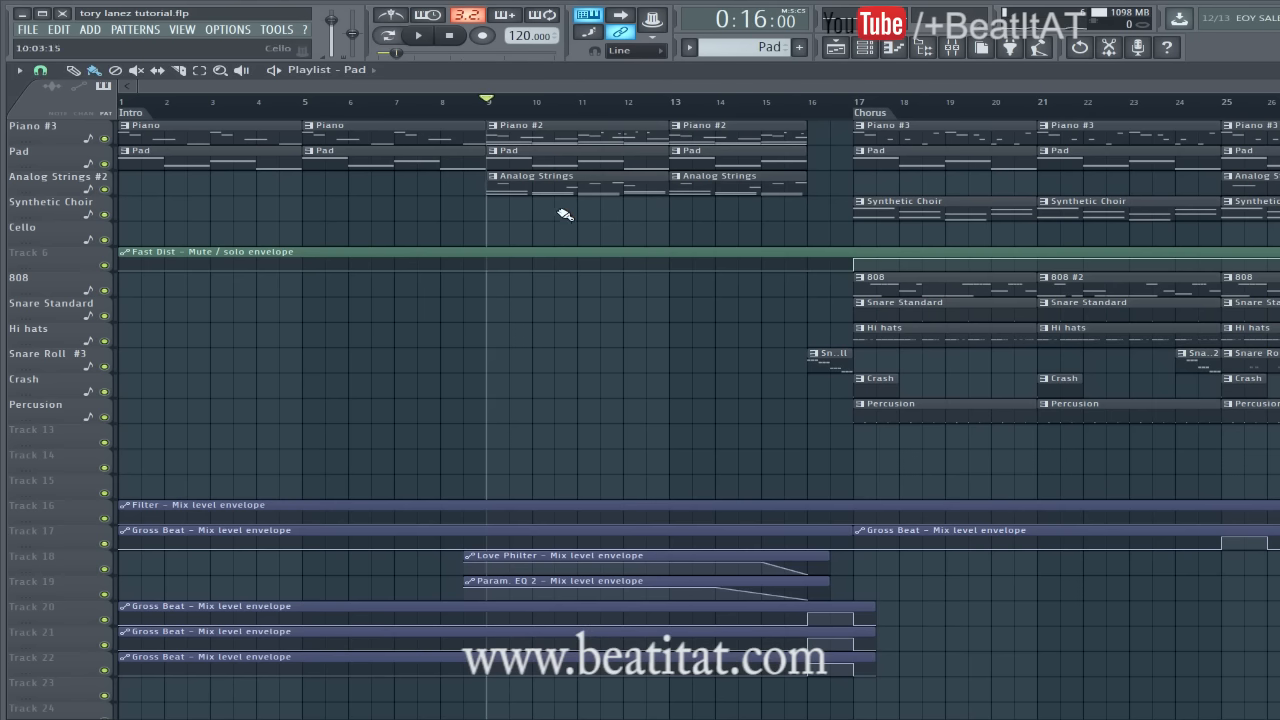
# Play the Analog Strings pattern while viewing its mixer track, and stop playback back in the playlist.
pyautogui.click(515, 192)
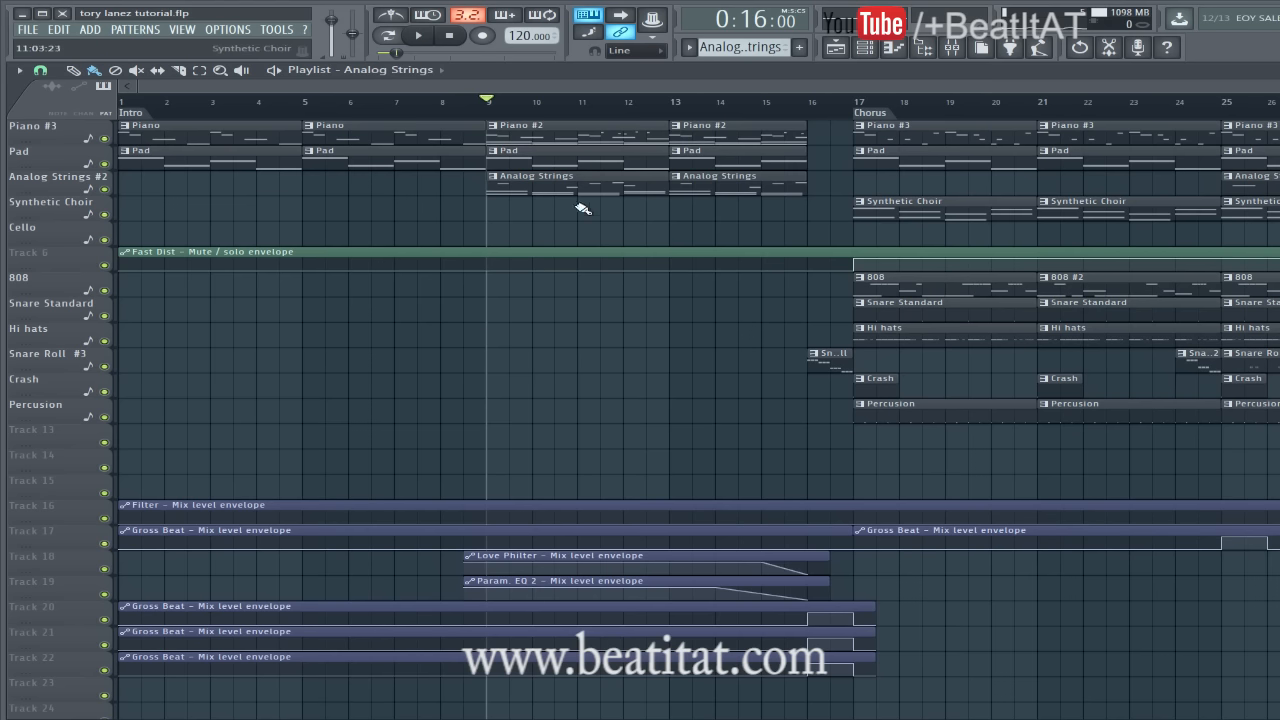
pyautogui.doubleClick(608, 190)
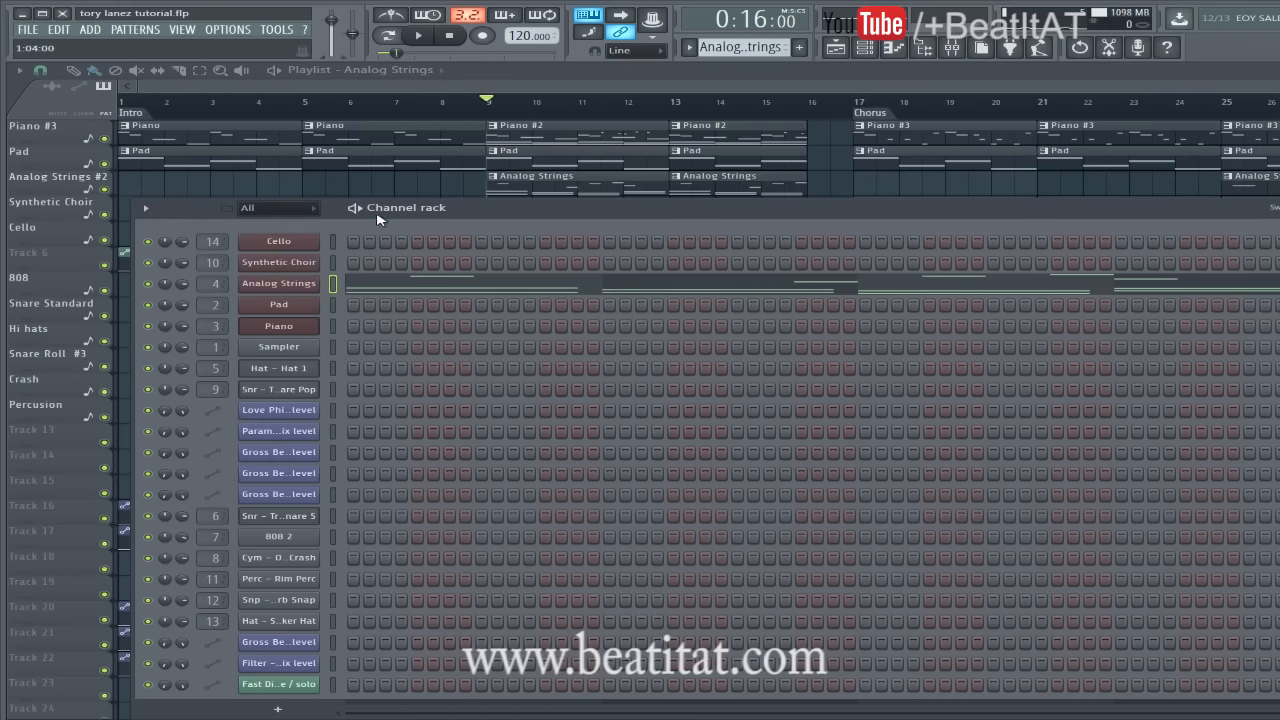
pyautogui.press('space')
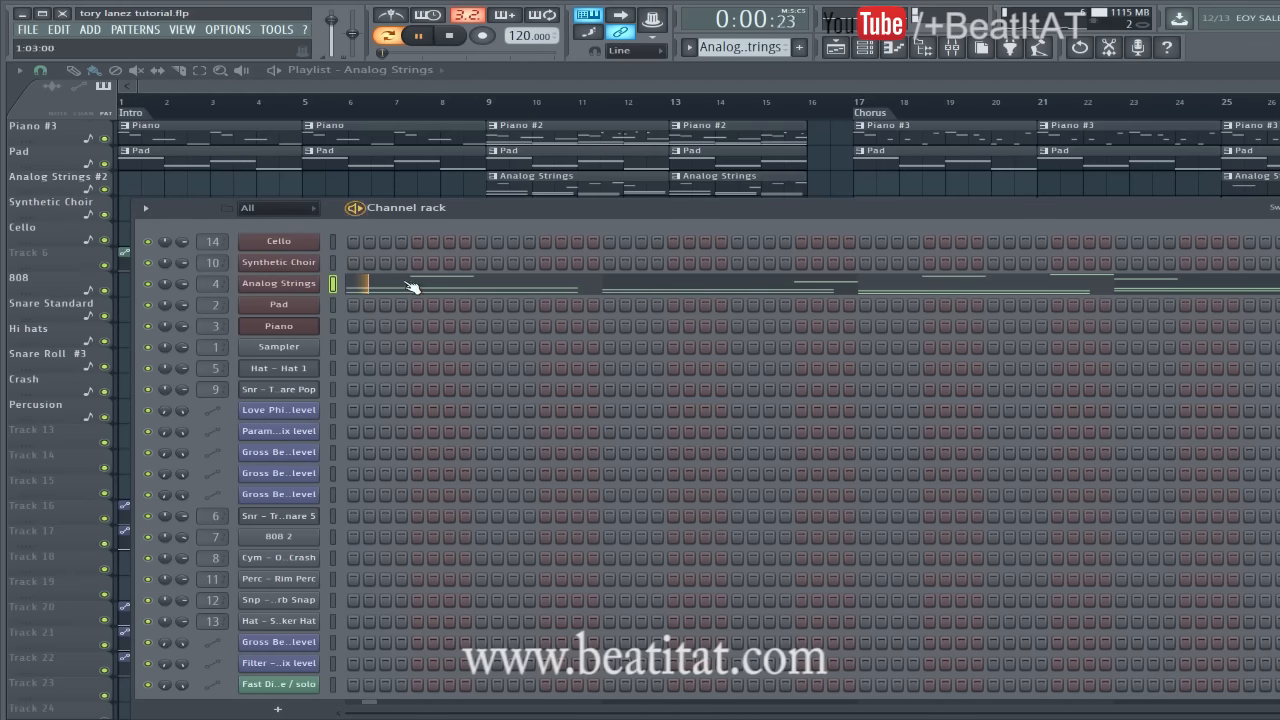
pyautogui.click(949, 47)
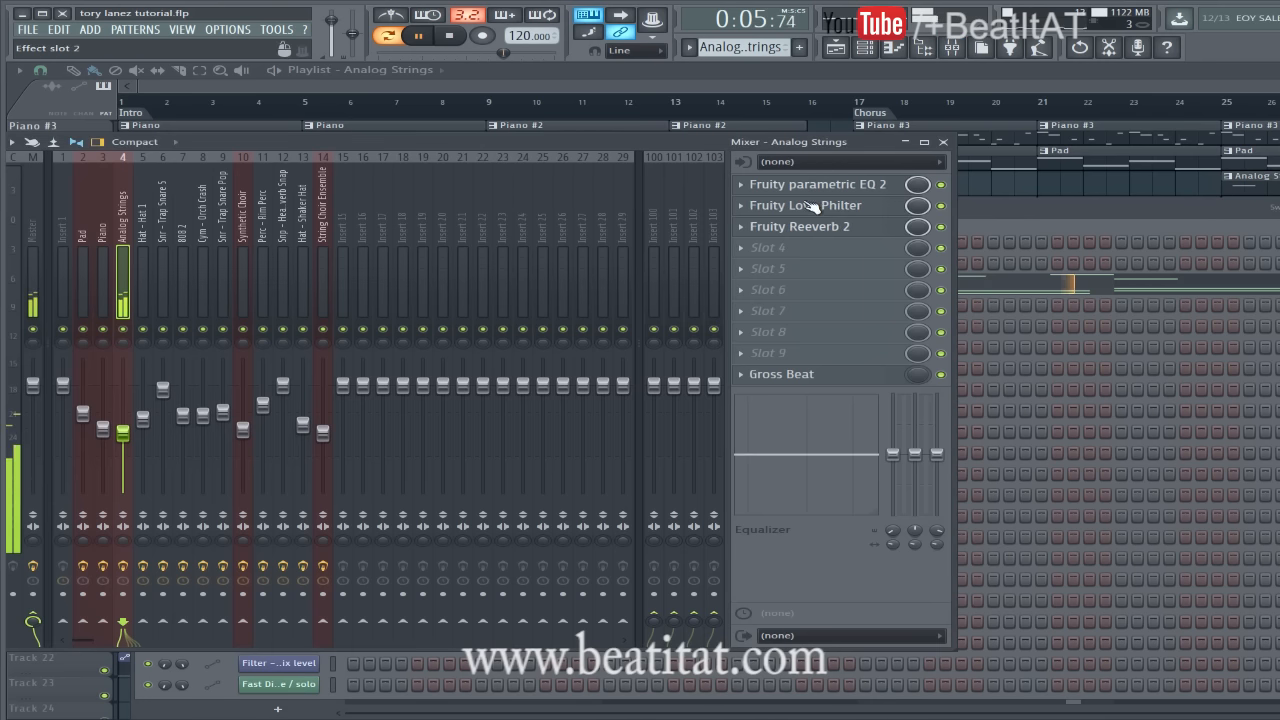
pyautogui.click(943, 142)
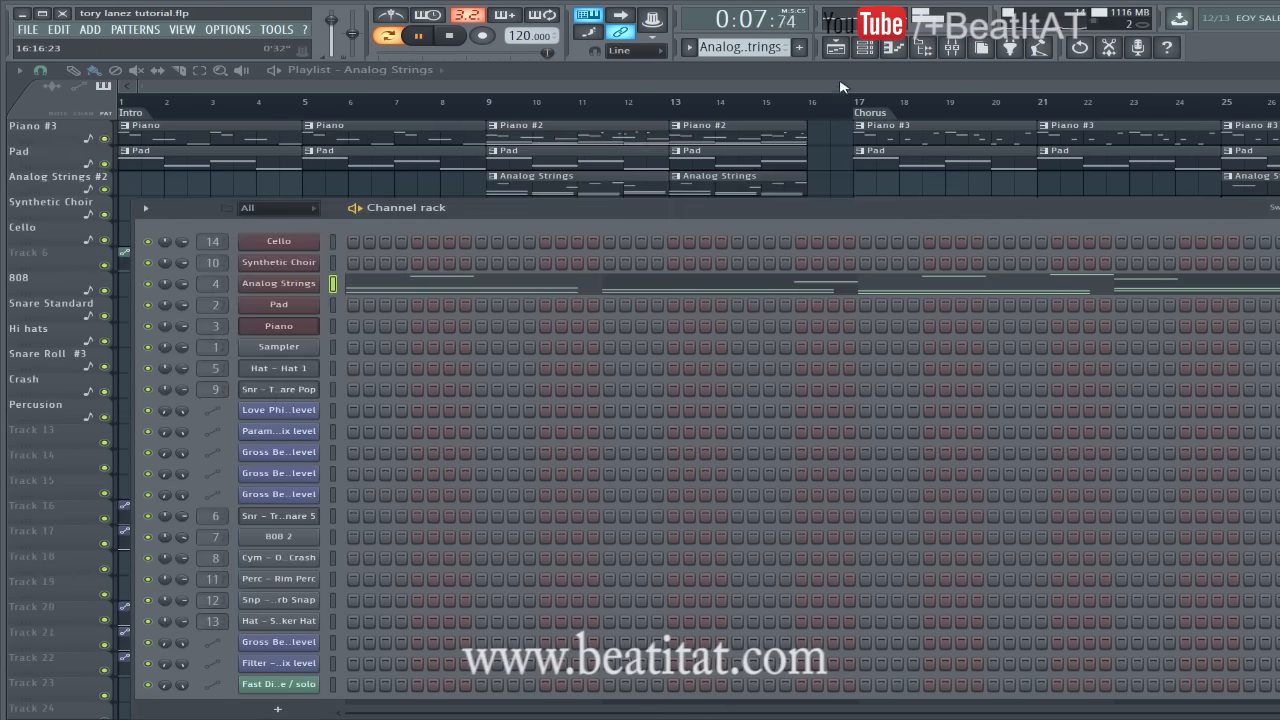
pyautogui.press('F6')
pyautogui.press('space')
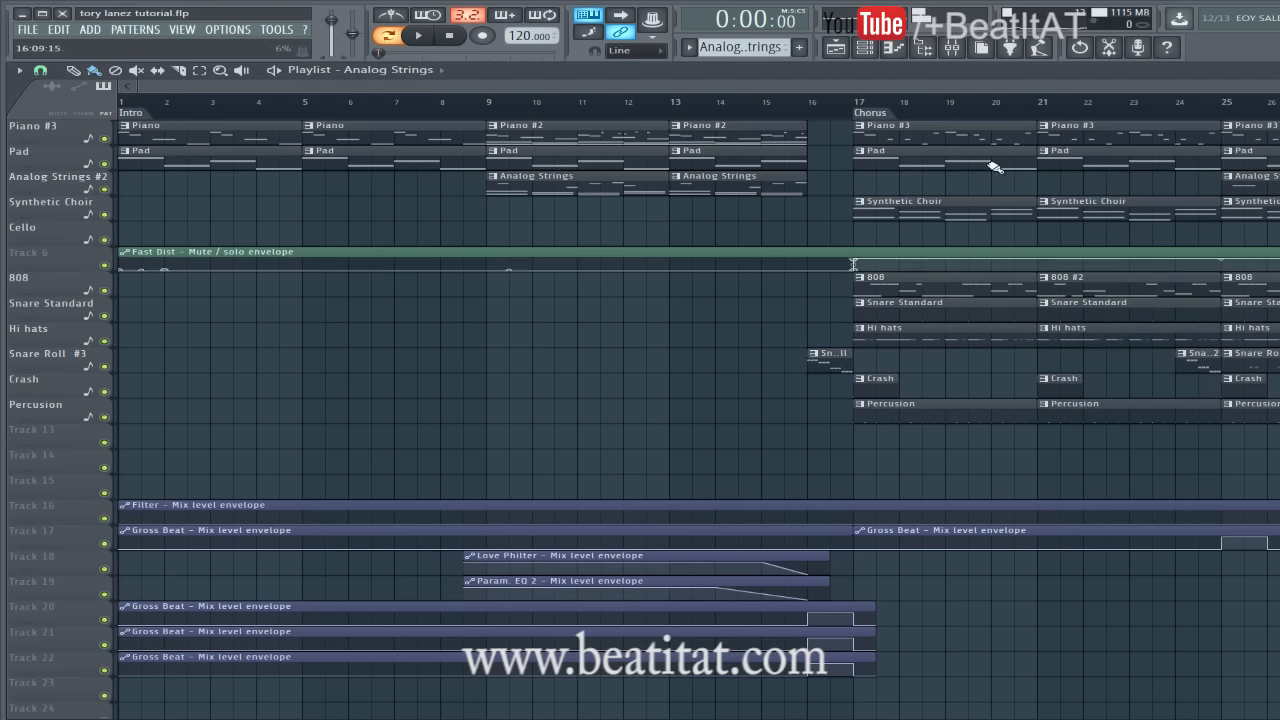
# Inspect the Fruity parametric EQ 2 curve on the Analog Strings mixer track, and close the plugin and mixer.
pyautogui.click(952, 47)
pyautogui.click(868, 195)
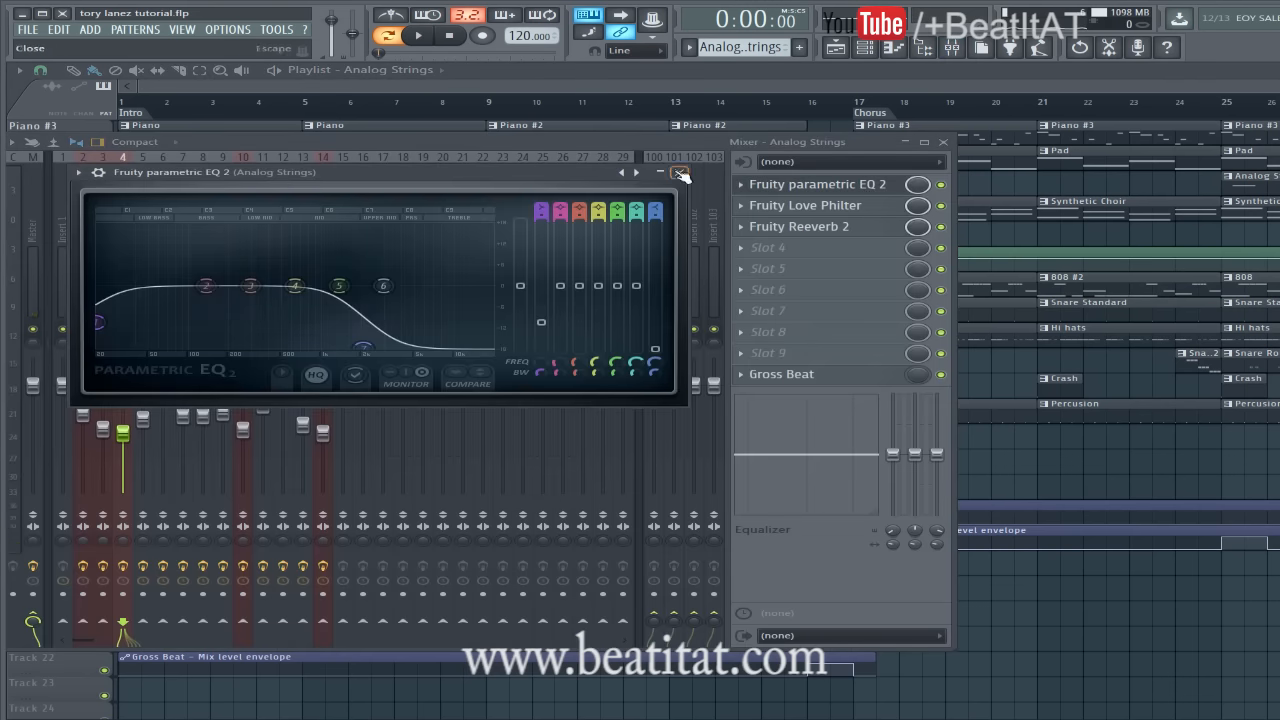
pyautogui.click(680, 173)
pyautogui.click(848, 184)
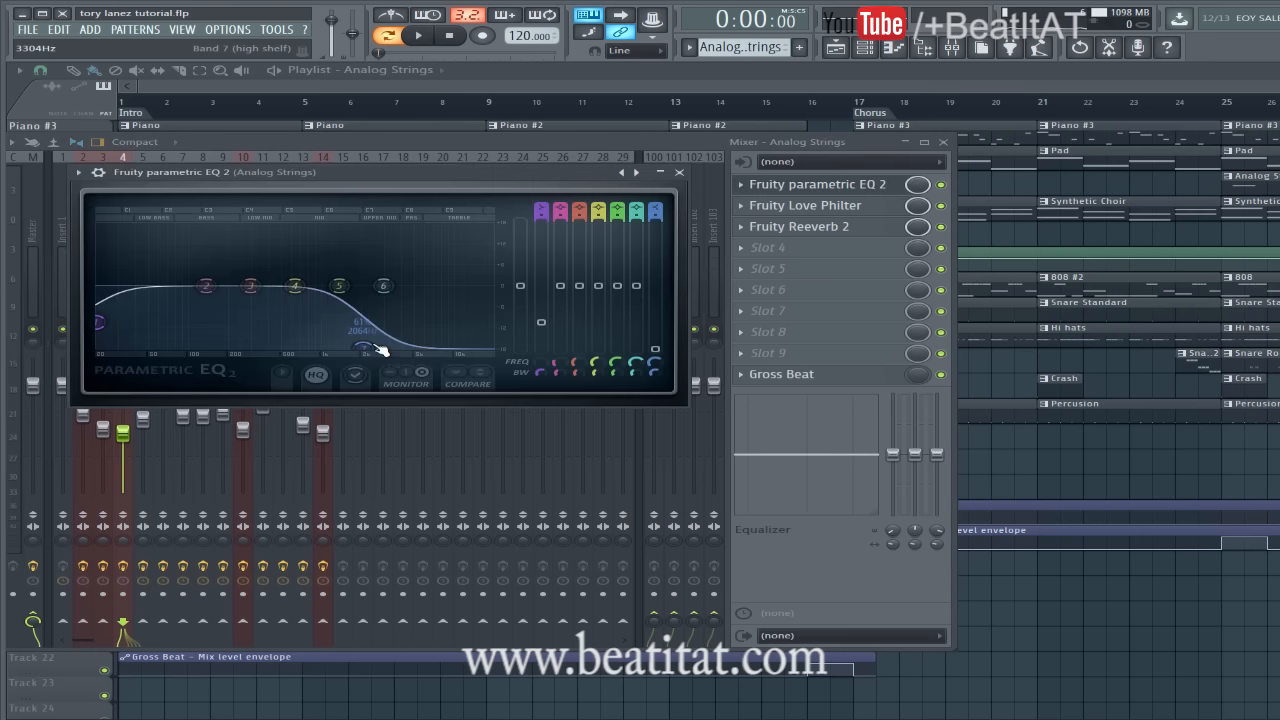
pyautogui.click(678, 174)
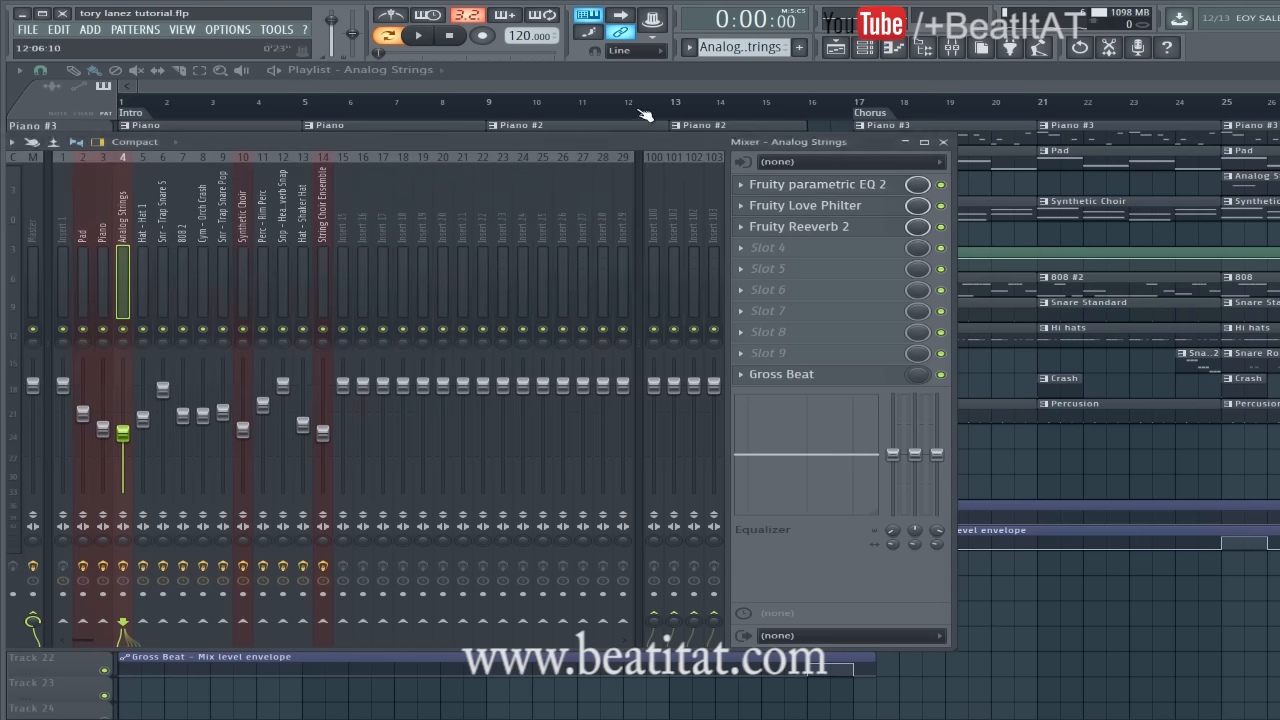
pyautogui.press('F9')
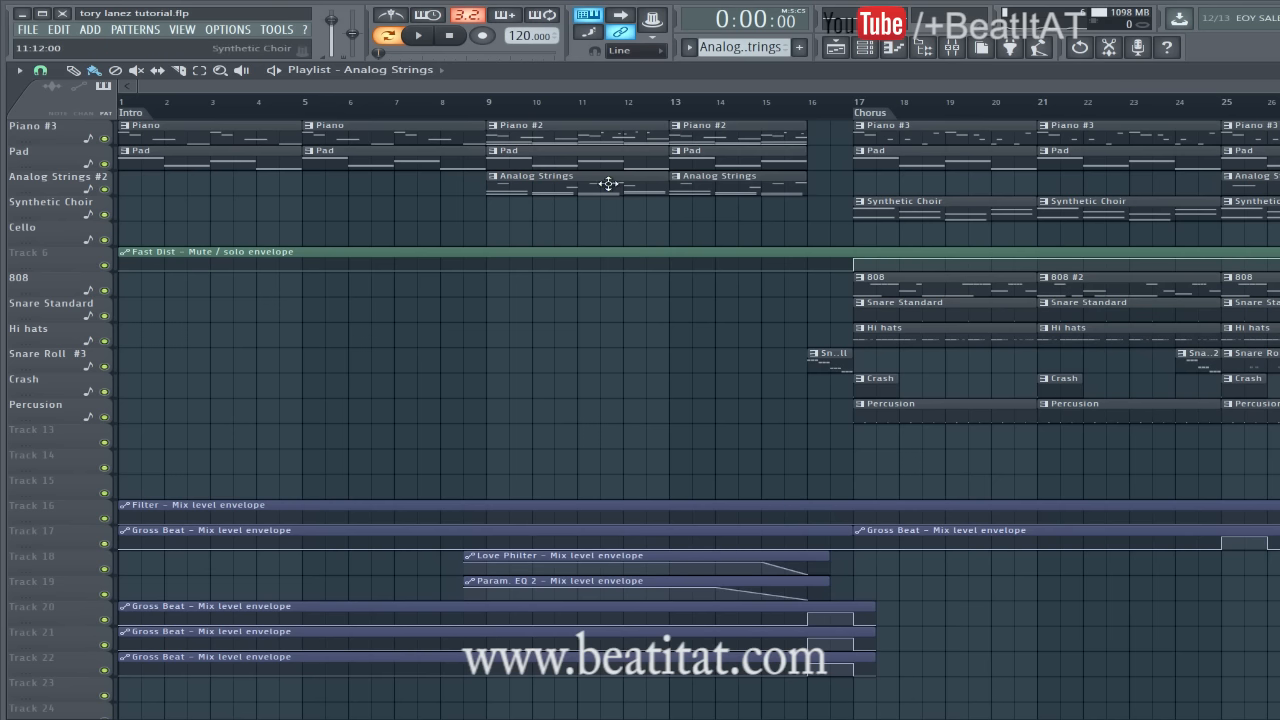
# Play the song from bar 13 to hear the Love Philter and Param. EQ 2 mix level automation.
pyautogui.click(679, 114)
pyautogui.press('space')
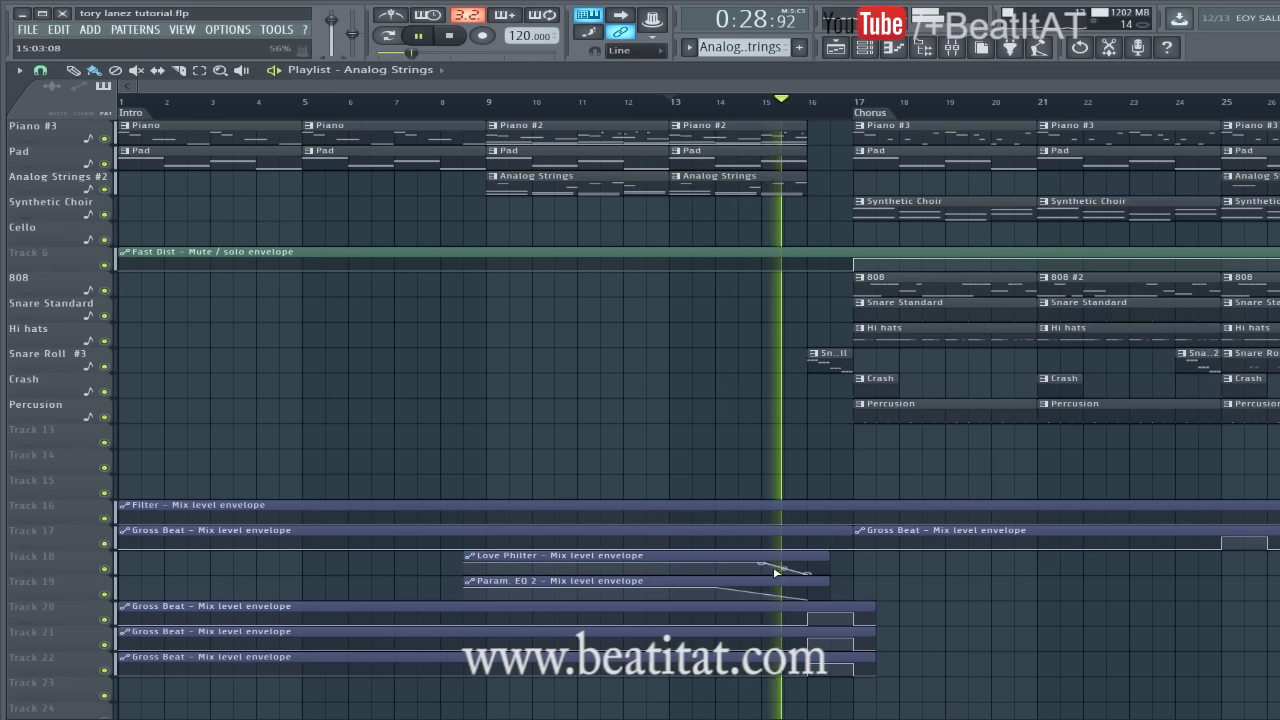
pyautogui.press('space')
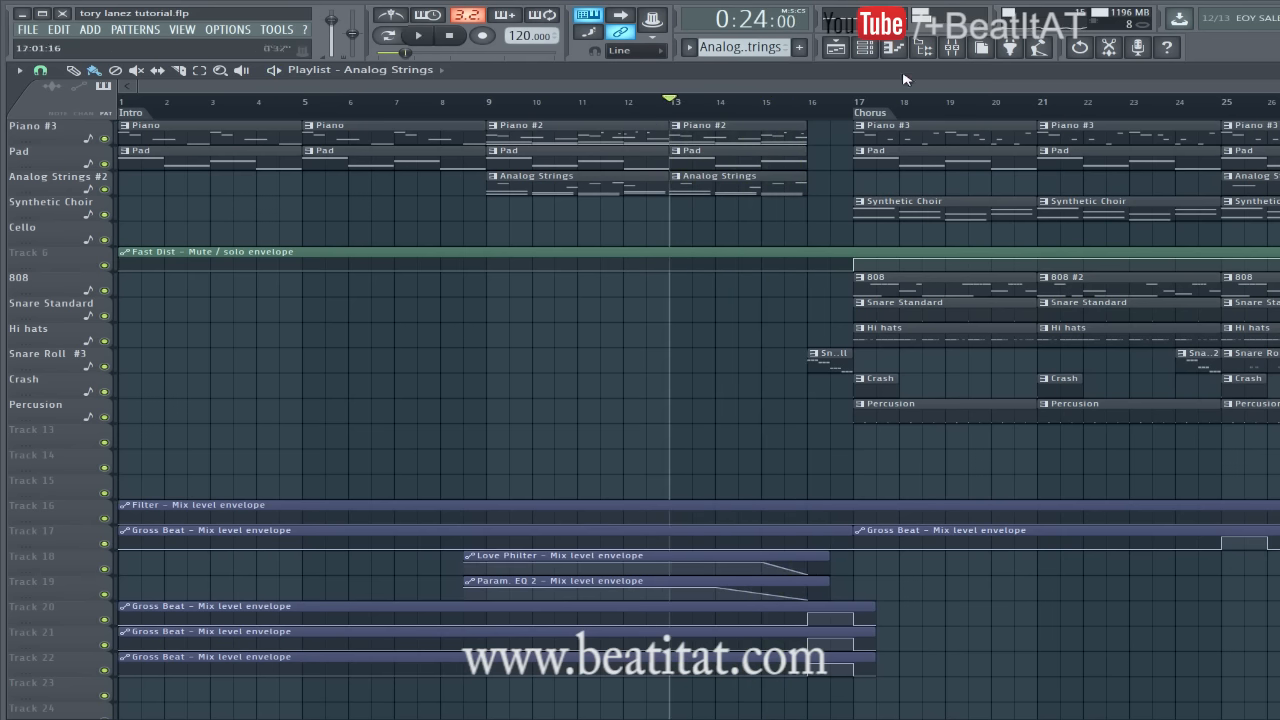
# View the Fruity Love Philter settings on the Analog Strings mixer track, and return to the playlist.
pyautogui.click(968, 50)
pyautogui.click(810, 205)
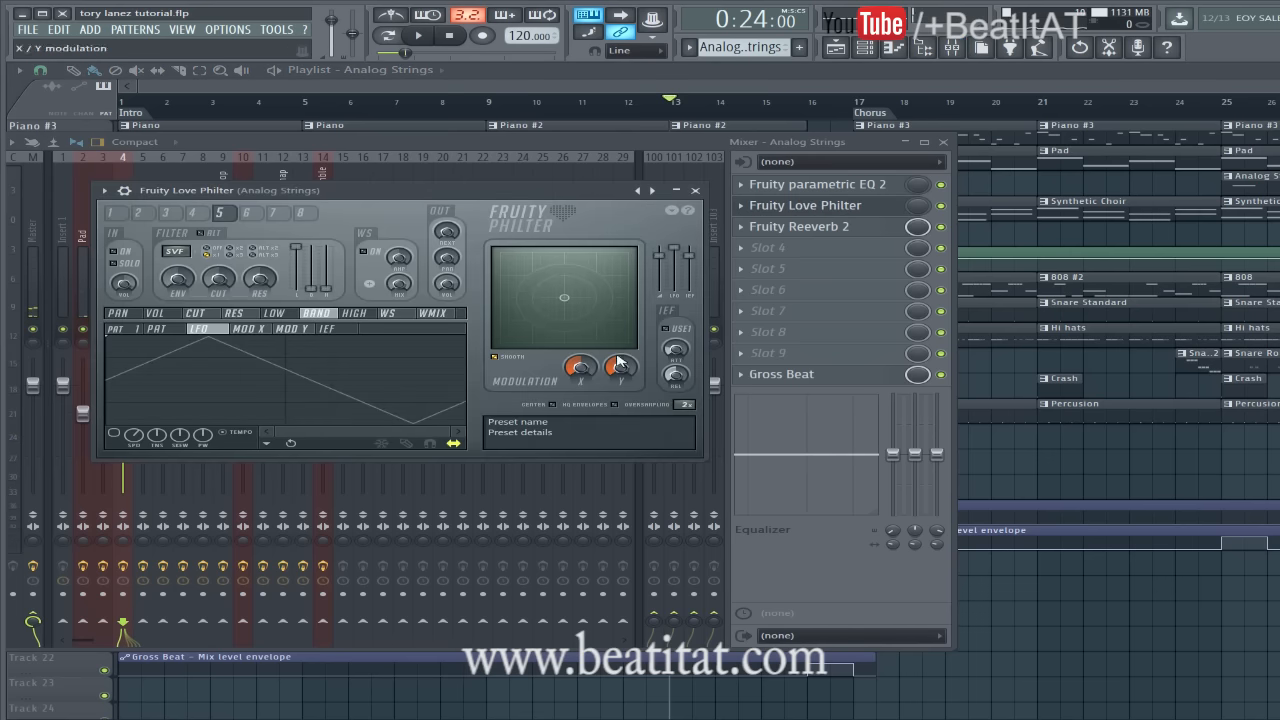
pyautogui.click(767, 80)
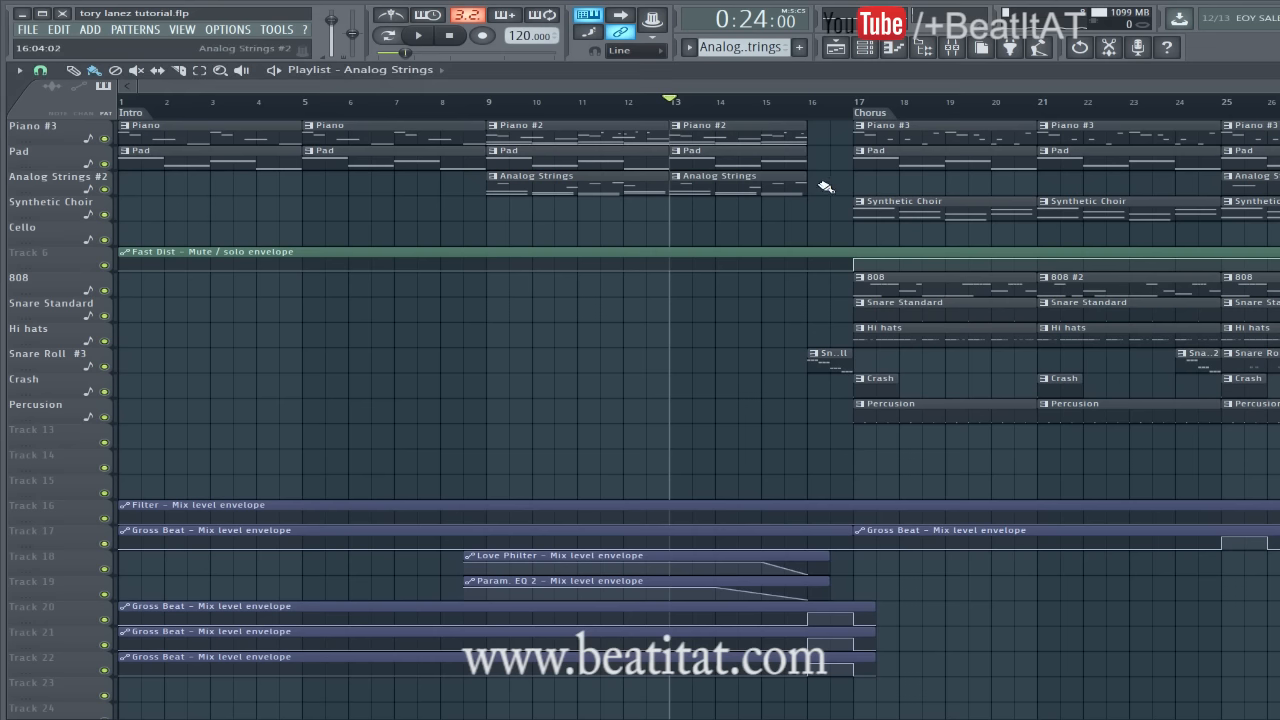
# Play the song from bar 15 to hear the end of the intro's filter automation.
pyautogui.click(788, 107)
pyautogui.press('space')
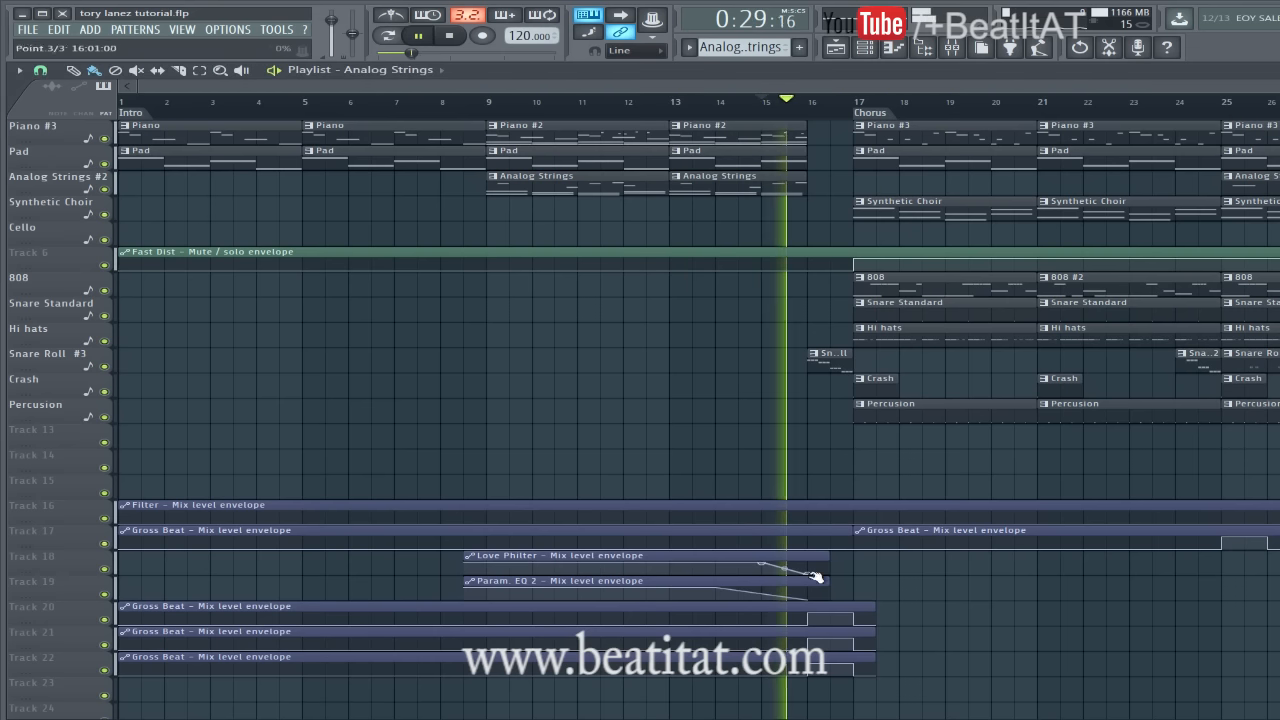
pyautogui.press('space')
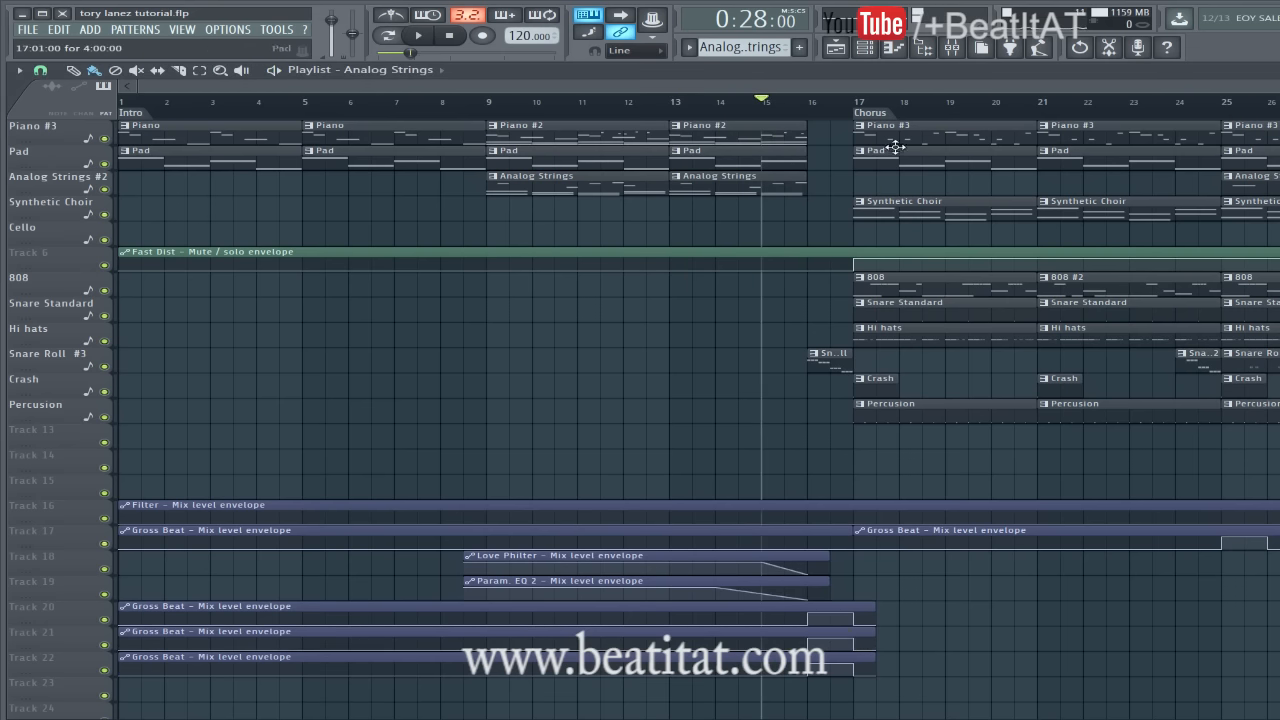
# Inspect the Gross Beat effect on the Analog Strings mixer track and its Mute volume preset, and close the plugin.
pyautogui.click(953, 50)
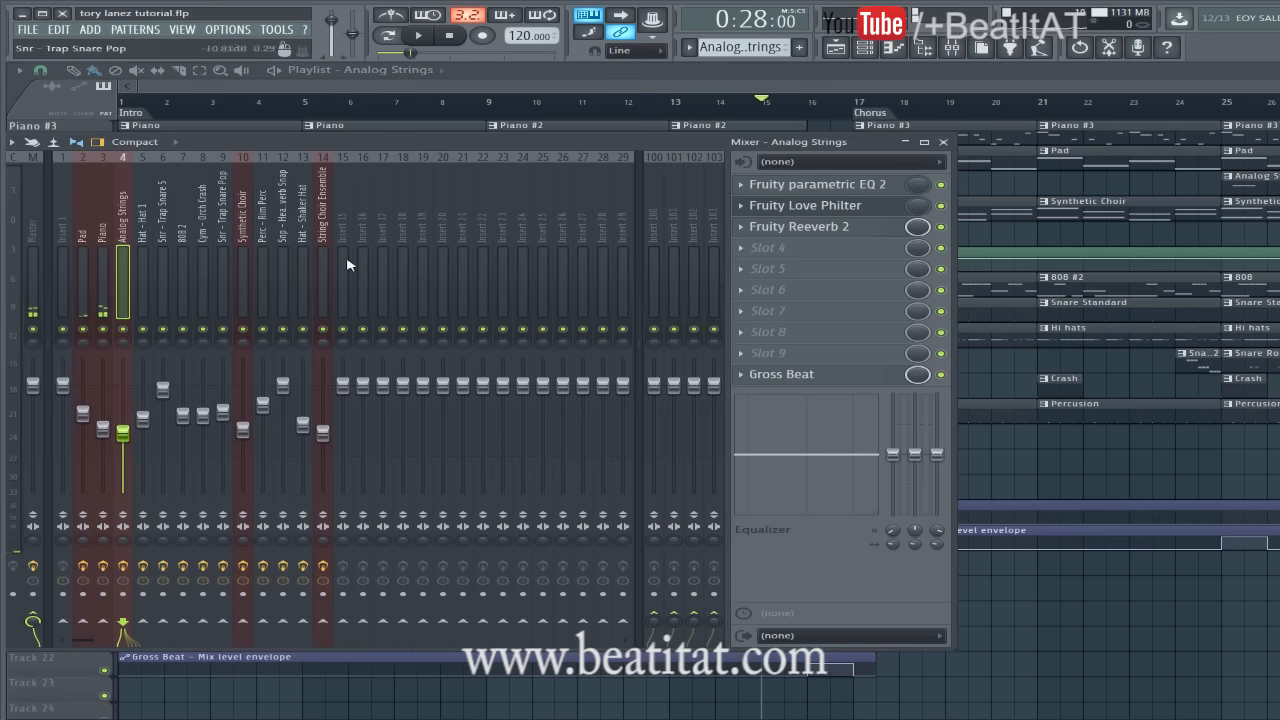
pyautogui.click(795, 375)
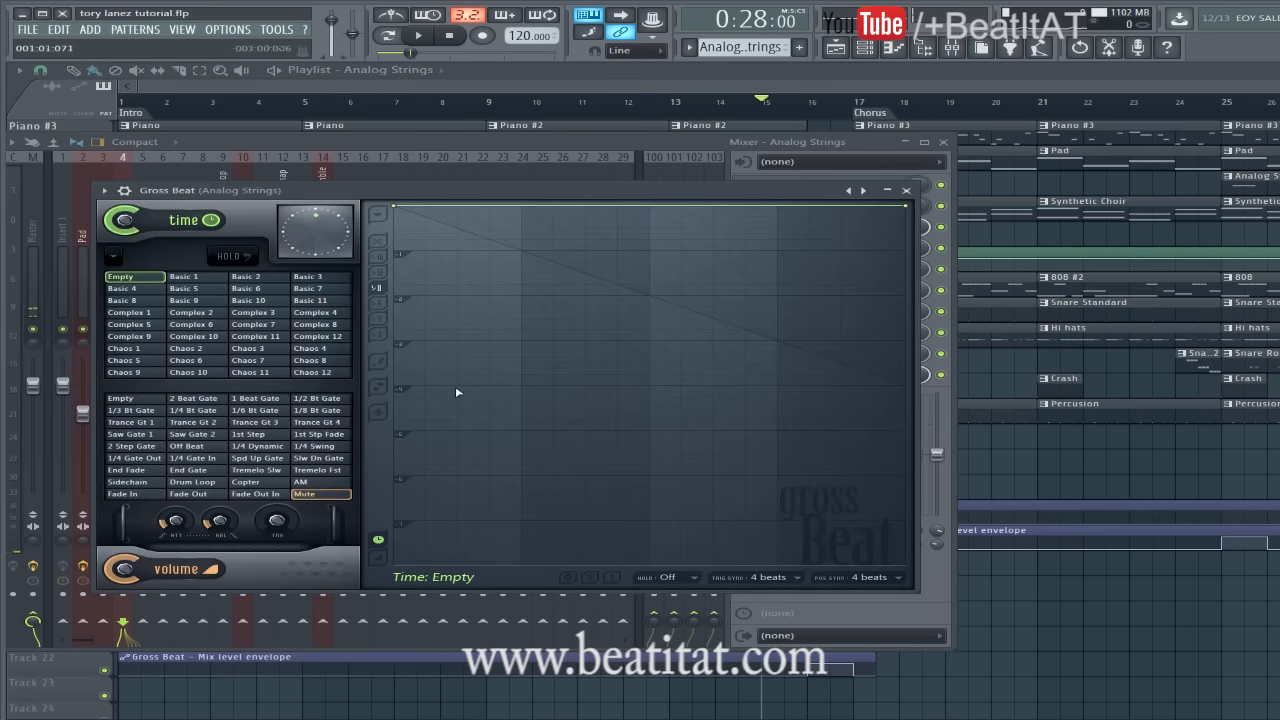
pyautogui.click(305, 494)
pyautogui.click(906, 190)
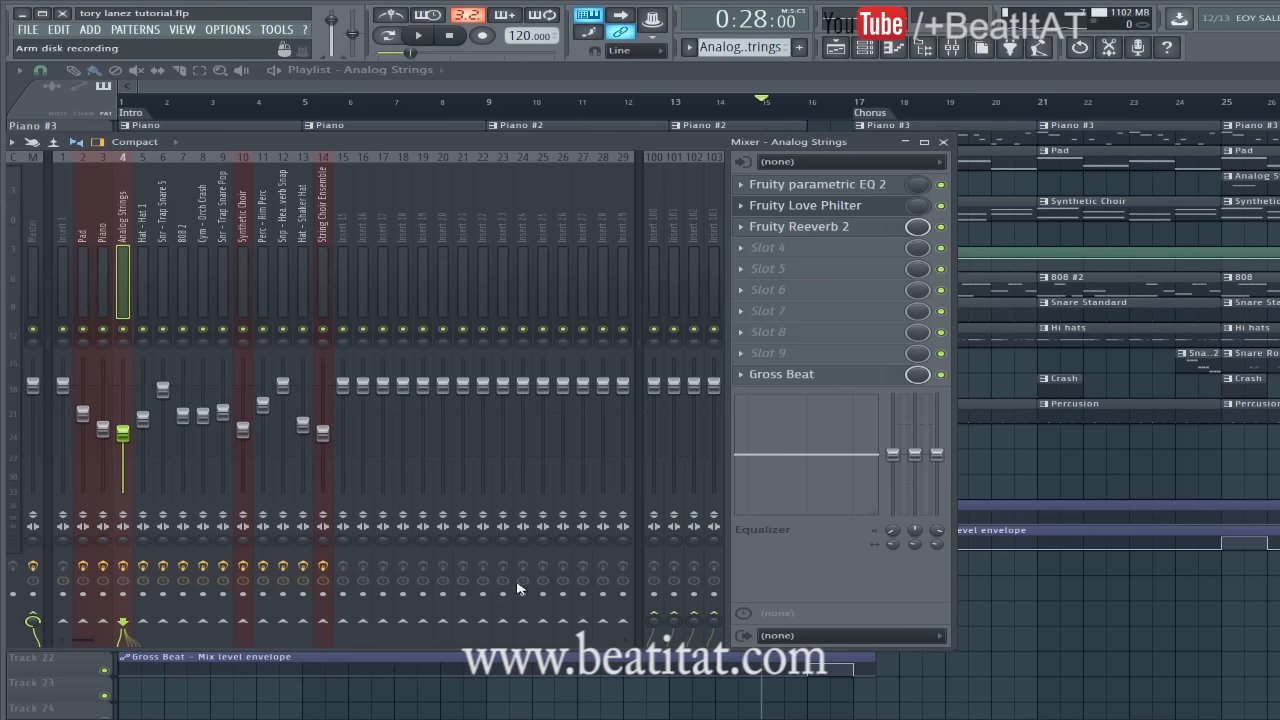
# Show the automation options of Gross Beat's mix level on Analog Strings, and check that level with the song position at bars 16 and 18.
pyautogui.rightClick(918, 375)
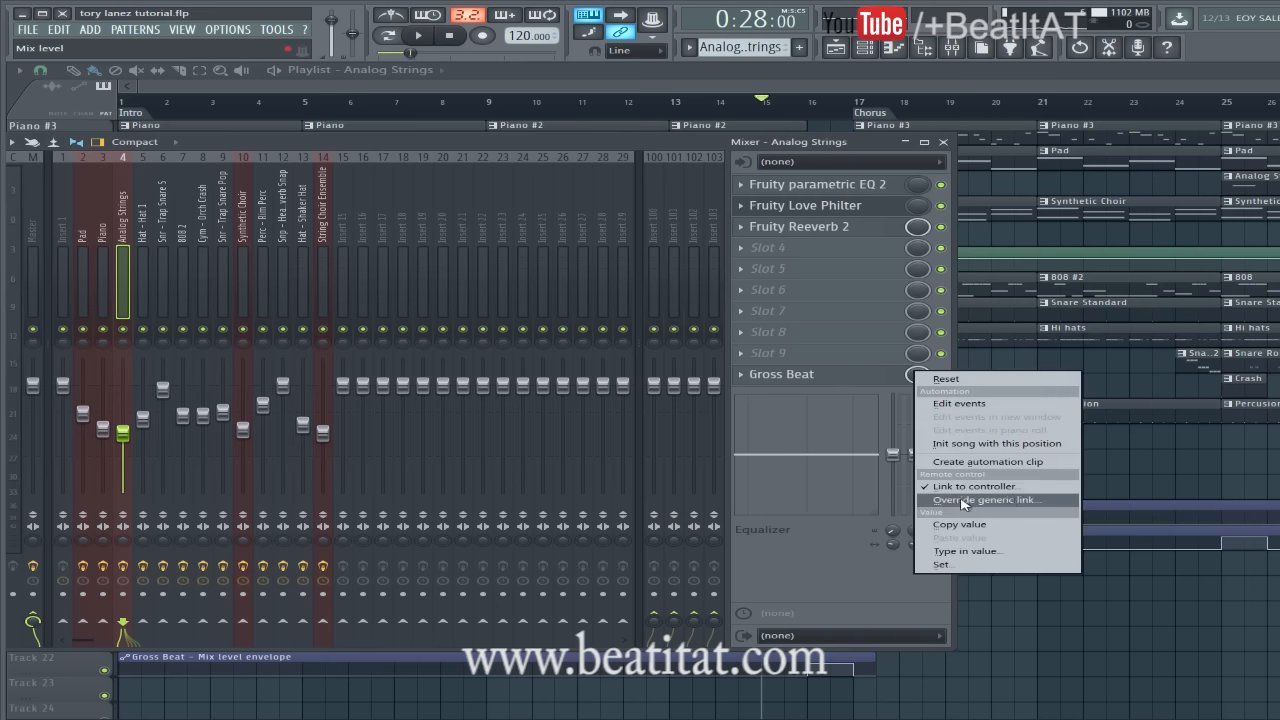
pyautogui.click(1167, 680)
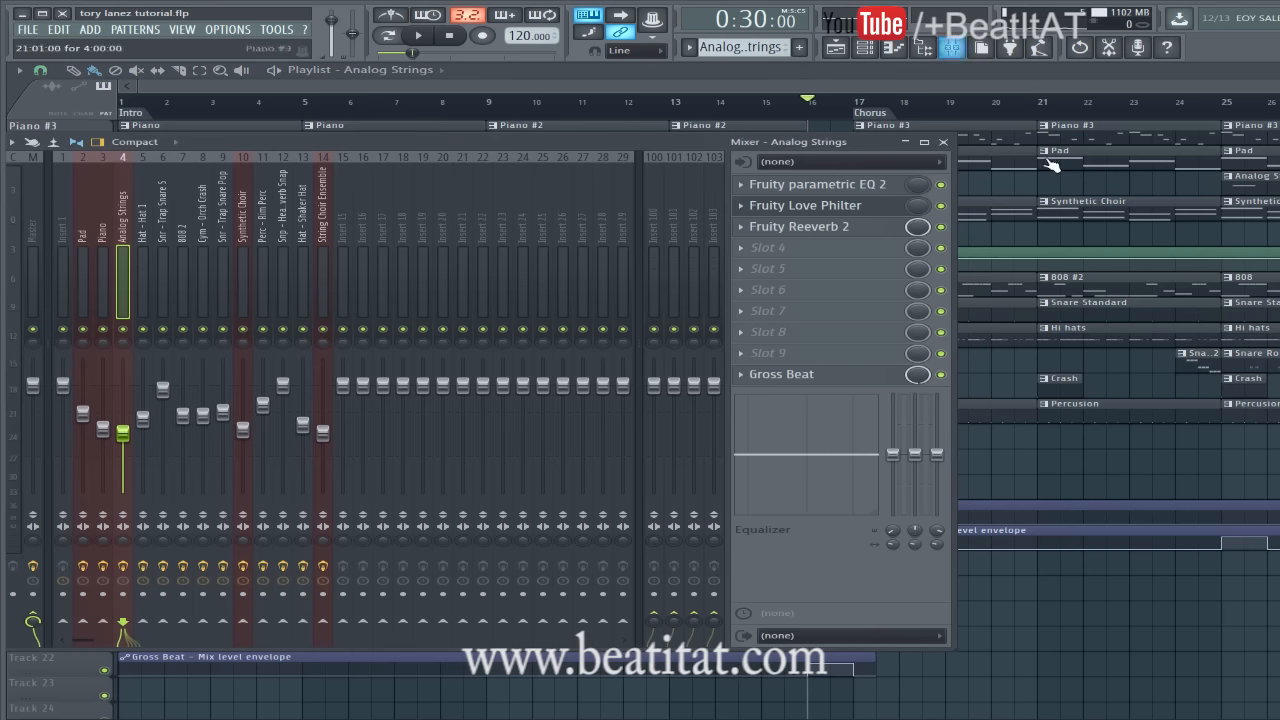
pyautogui.click(952, 47)
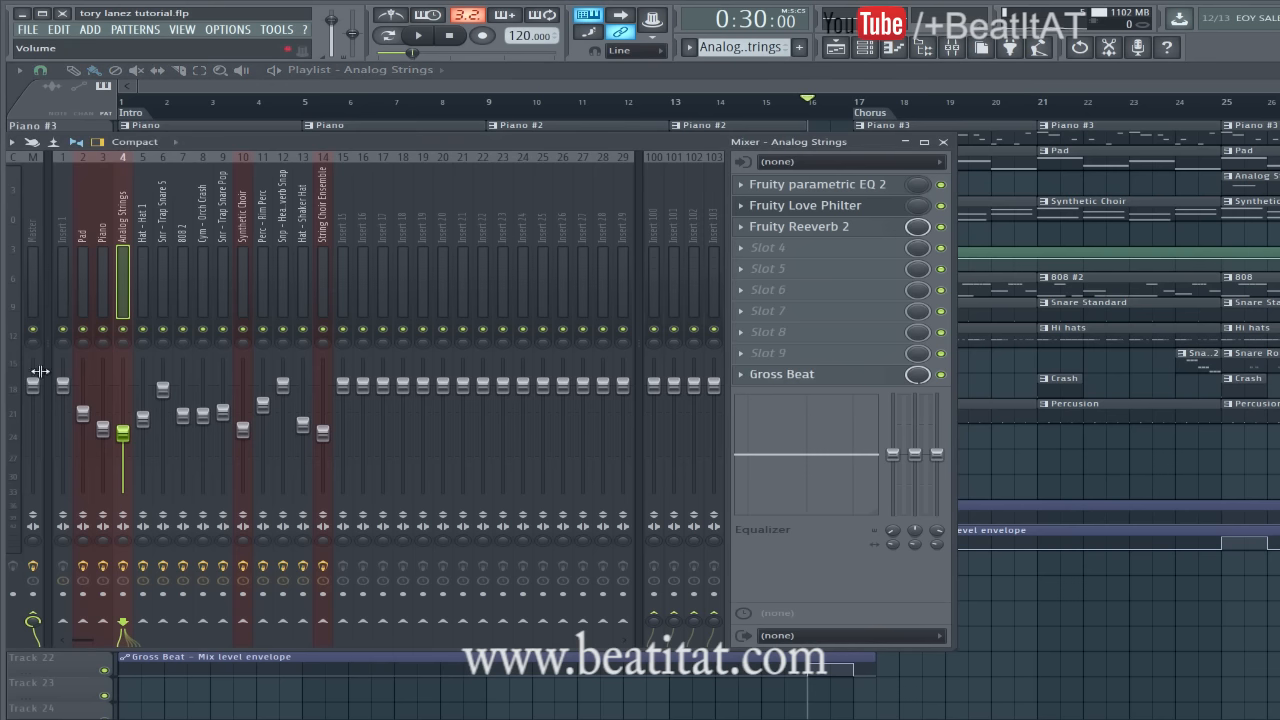
pyautogui.click(944, 142)
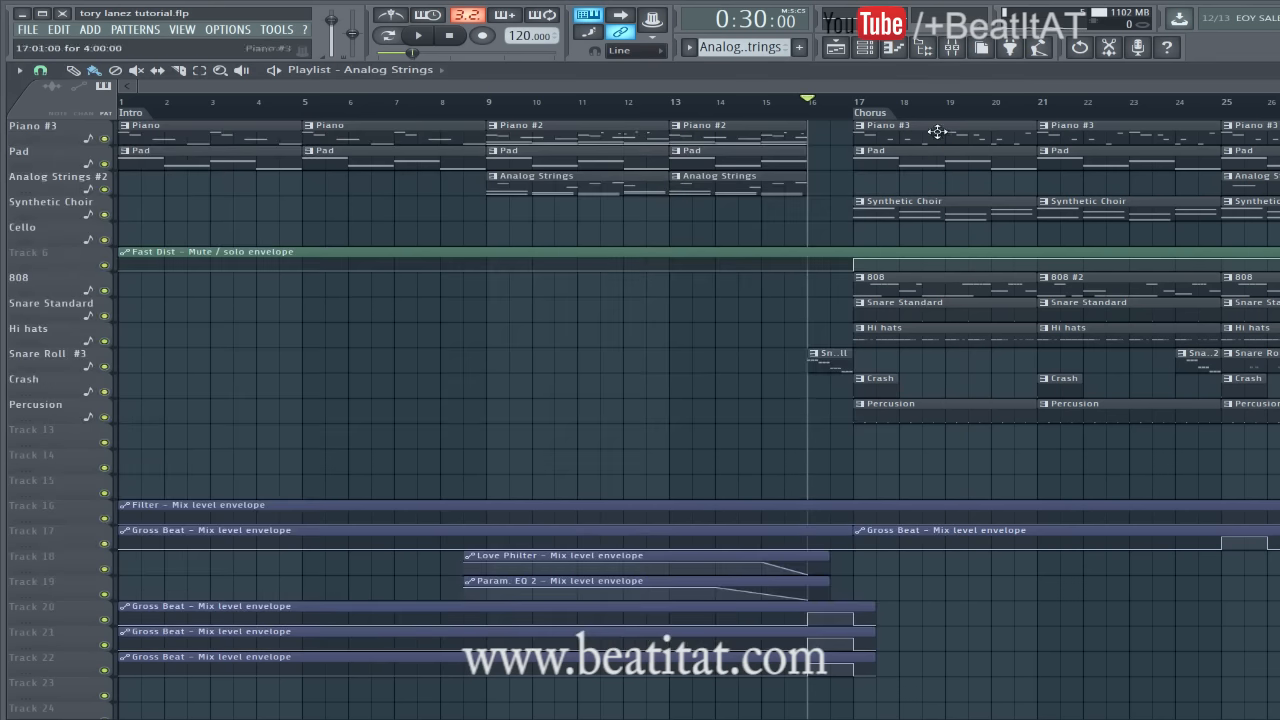
pyautogui.click(948, 48)
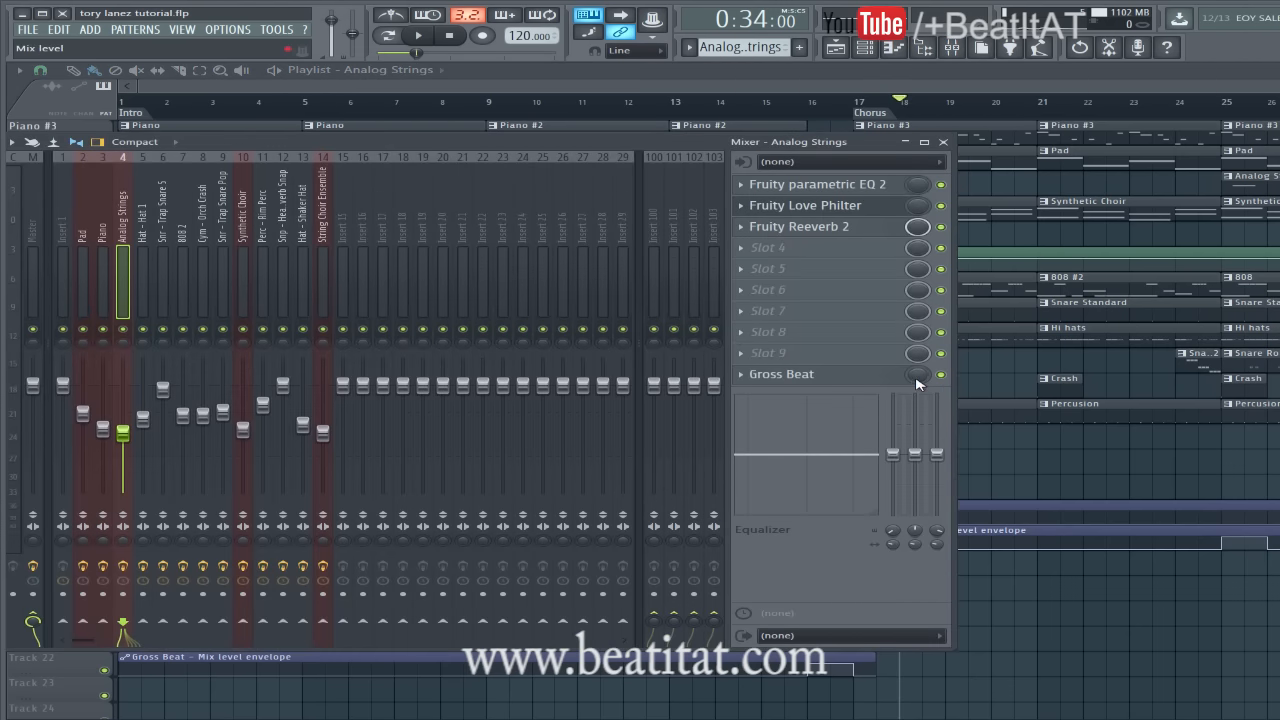
pyautogui.click(943, 142)
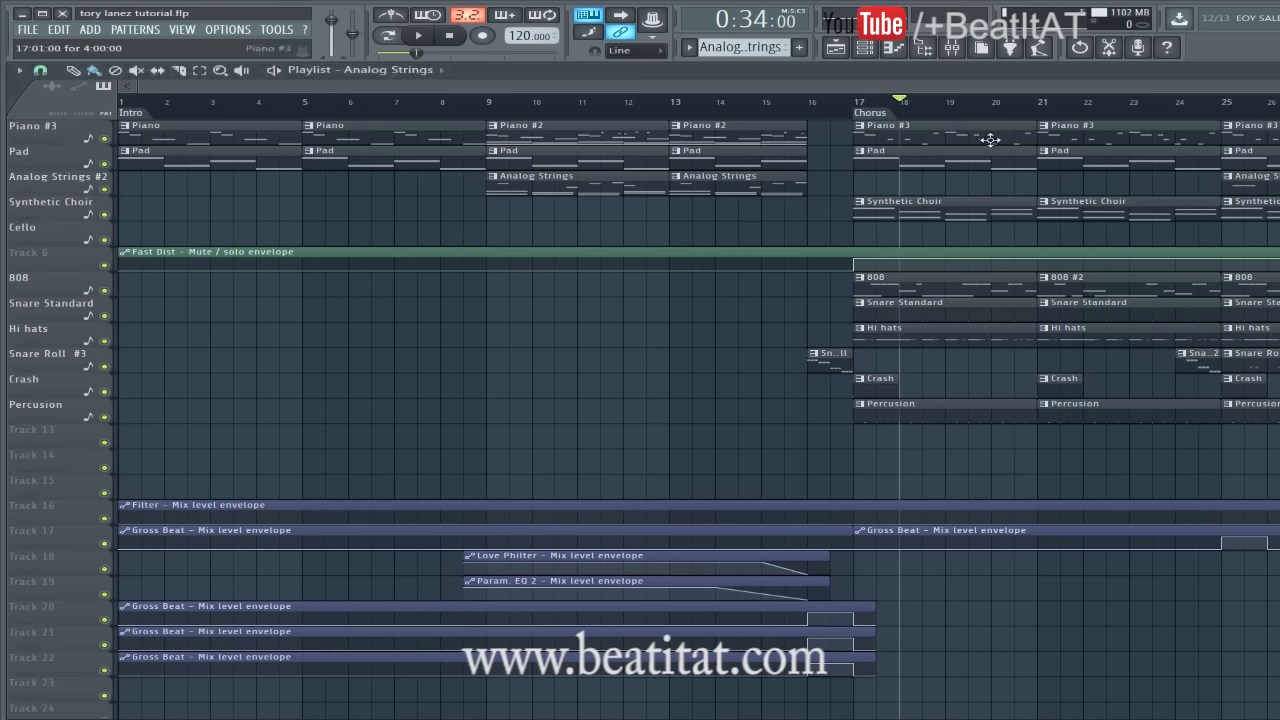
# Set the song position to bar 16 and examine the Snare Roll pattern's Snr - Trap Snare Pop notes in the piano roll.
pyautogui.click(864, 99)
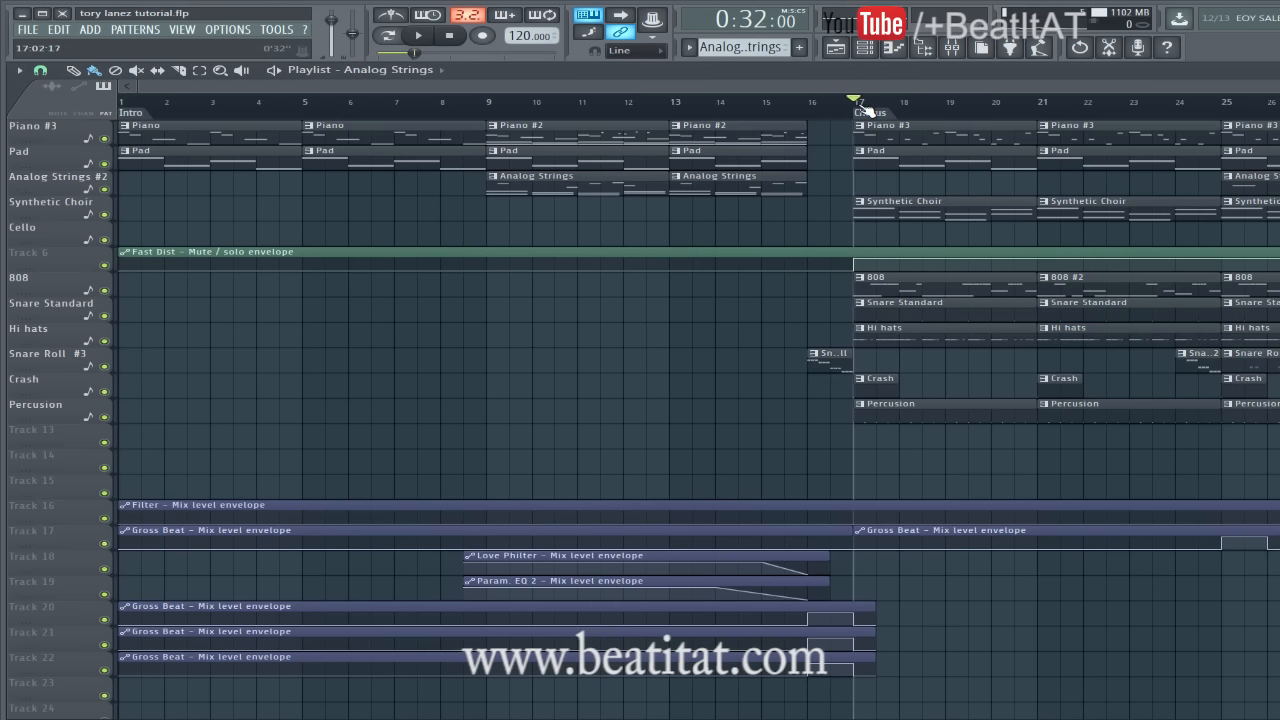
pyautogui.click(810, 100)
pyautogui.doubleClick(838, 366)
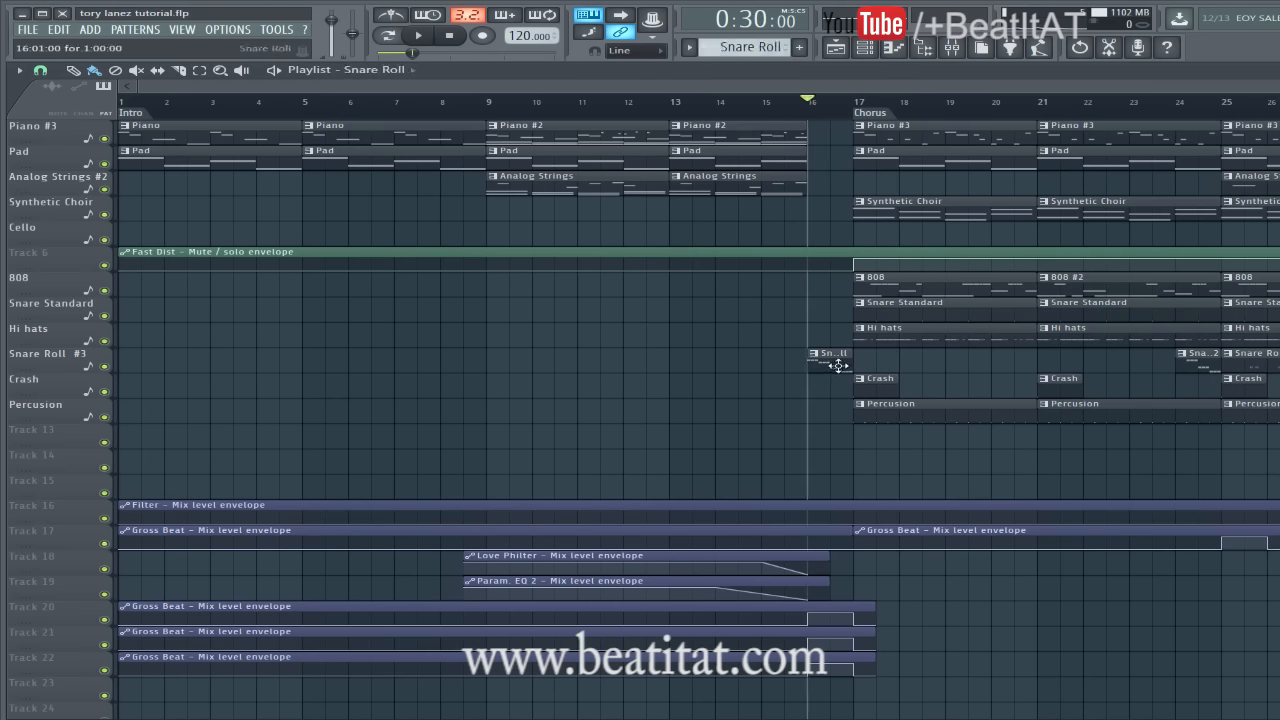
pyautogui.scroll(-5, 846, 210)
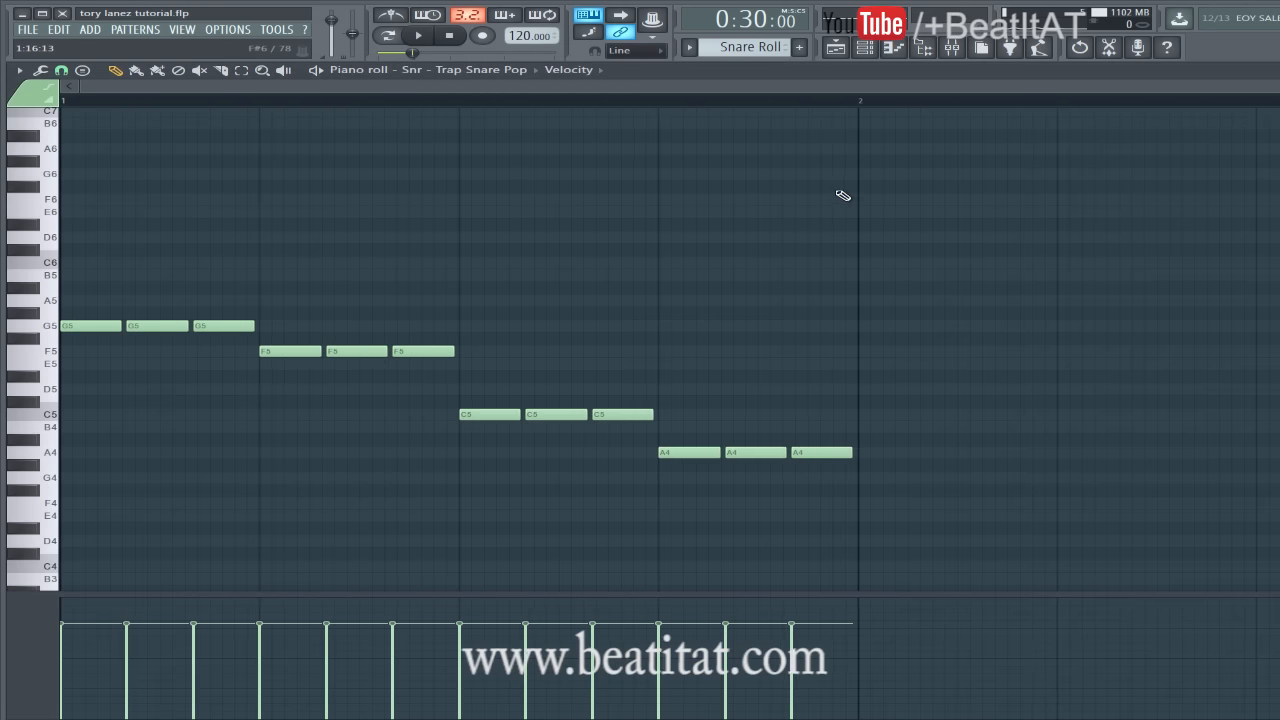
pyautogui.press('Escape')
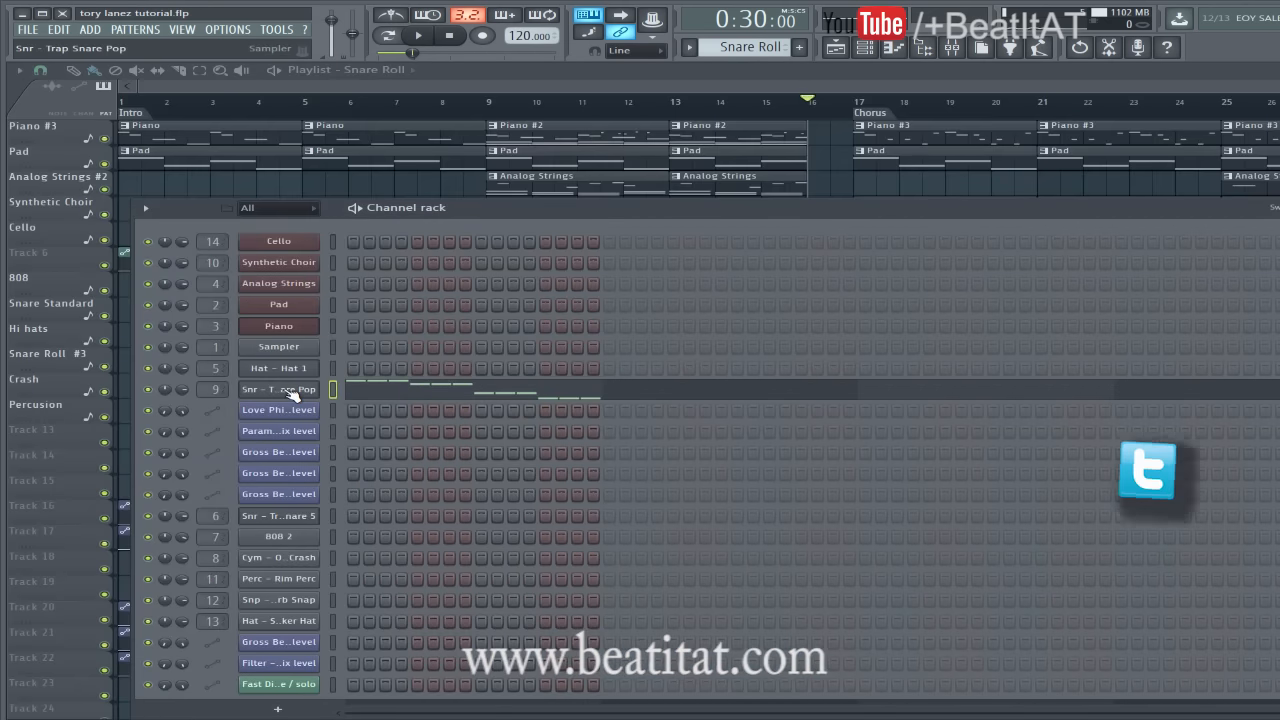
pyautogui.click(537, 398)
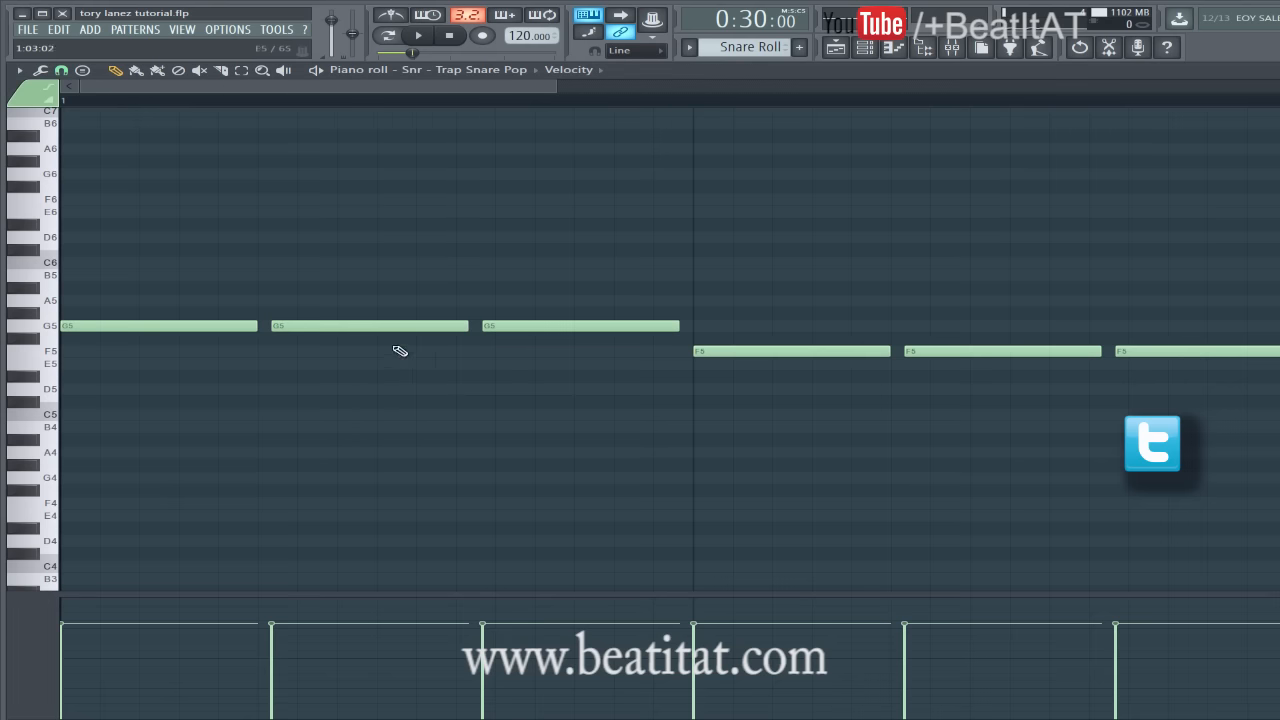
# Set the piano roll snap to 1/3 step and play back the Snare Roll notes.
pyautogui.scroll(-2, 400, 357)
pyautogui.click(19, 70)
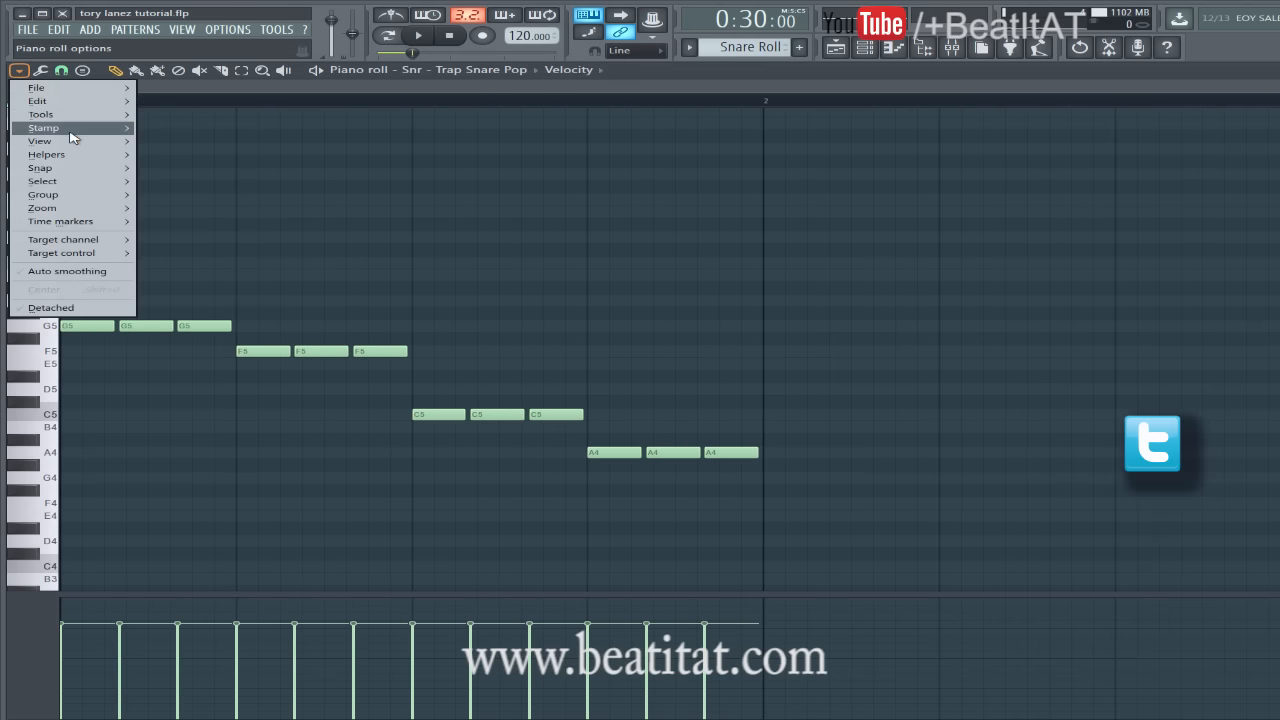
pyautogui.moveTo(72, 155)
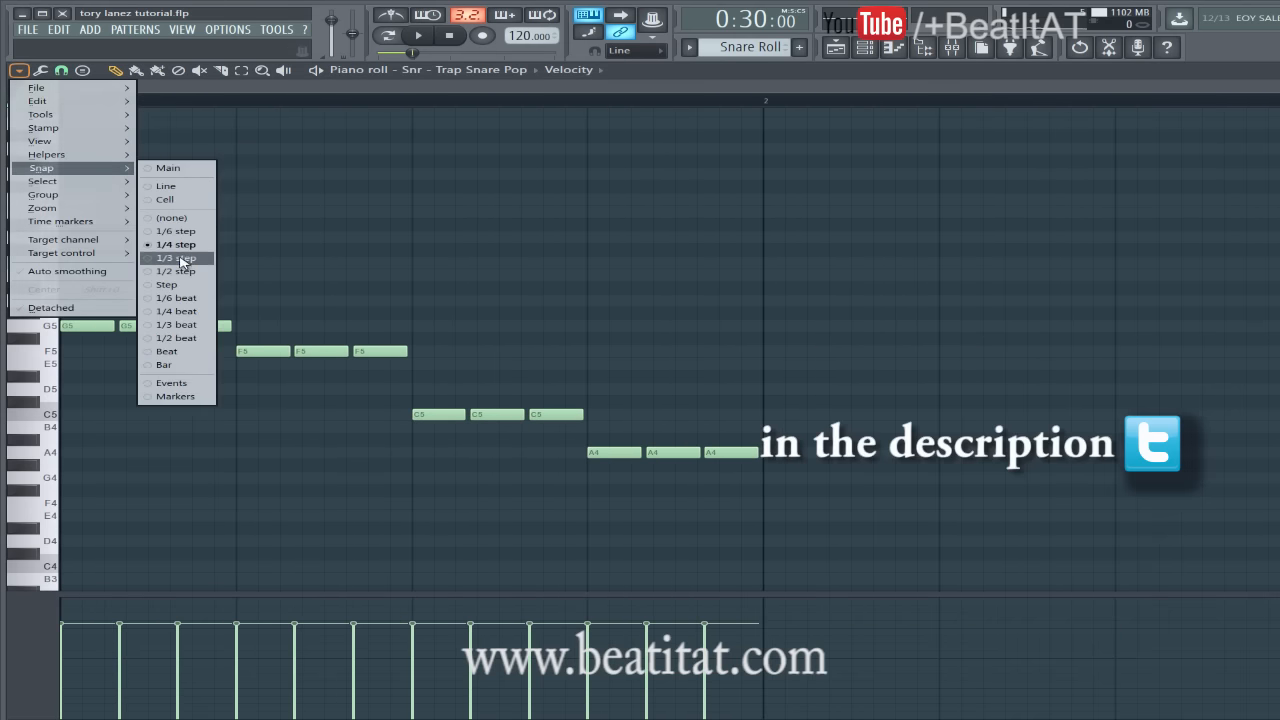
pyautogui.click(180, 260)
pyautogui.press('space')
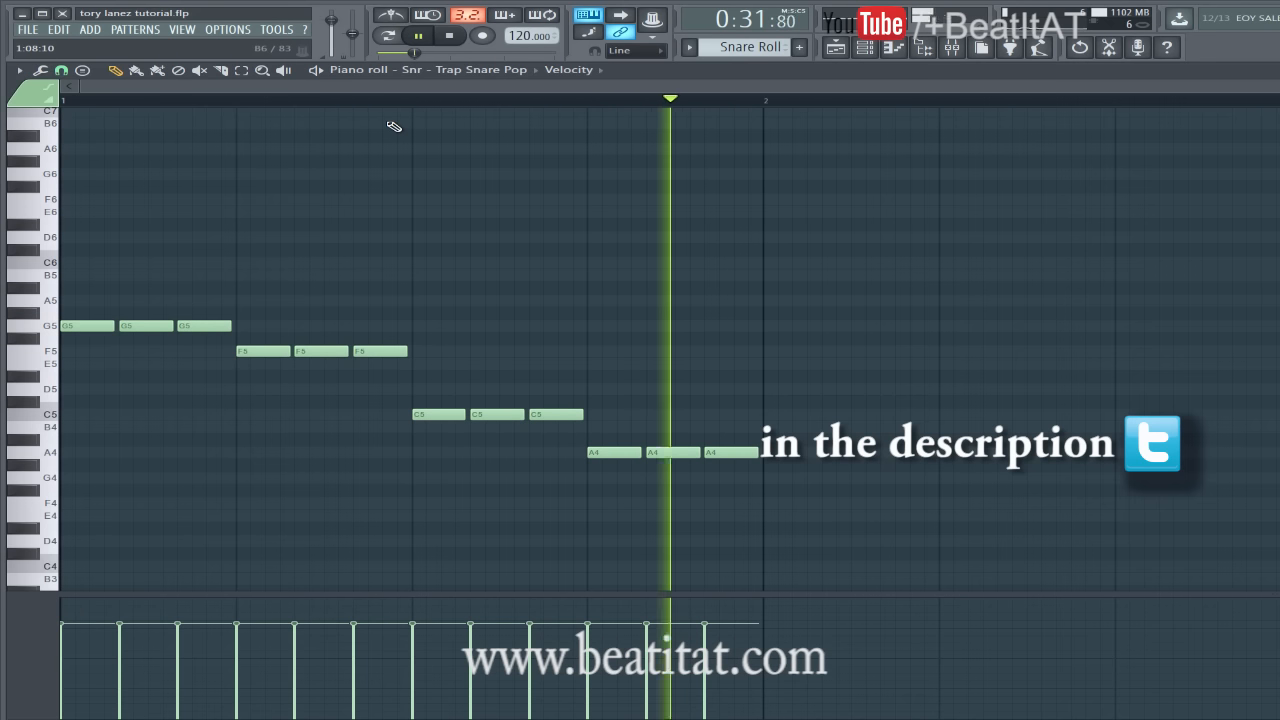
pyautogui.press('space')
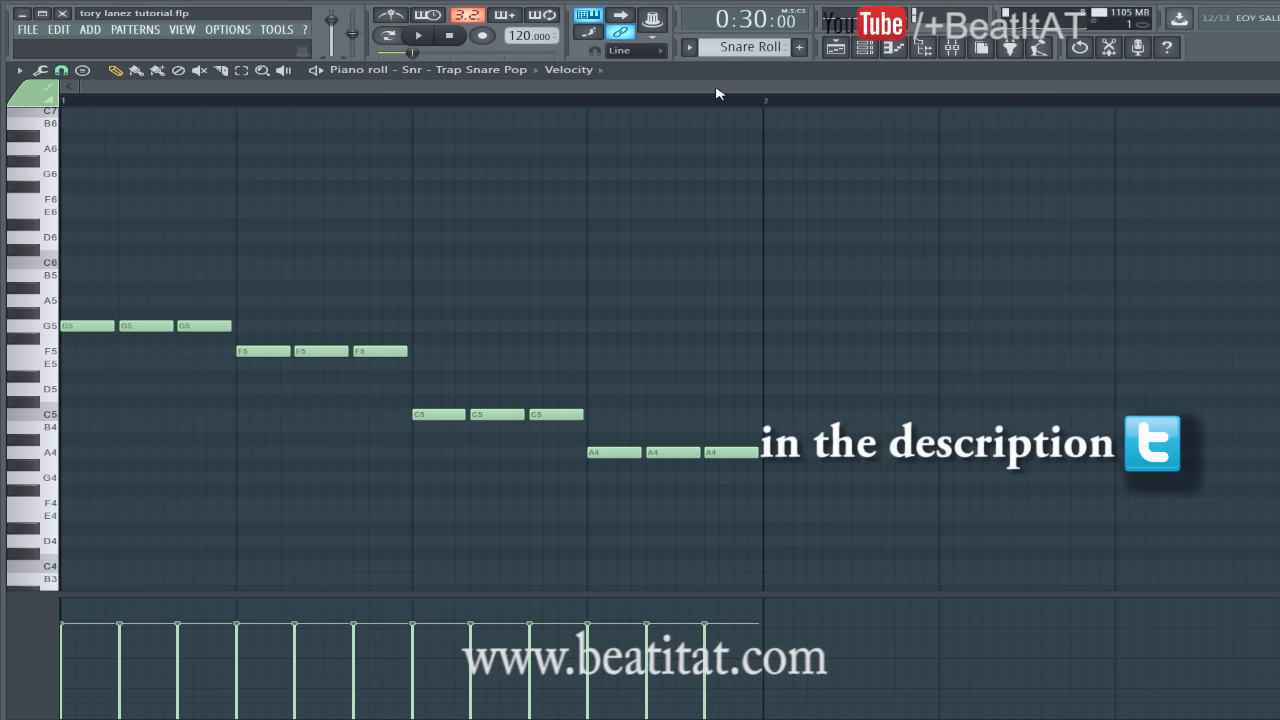
# Inspect the mixer effects on Snr - Trap Snare Pop, including Fruity Reeverb 2, and return to the playlist with the other windows closed.
pyautogui.click(951, 47)
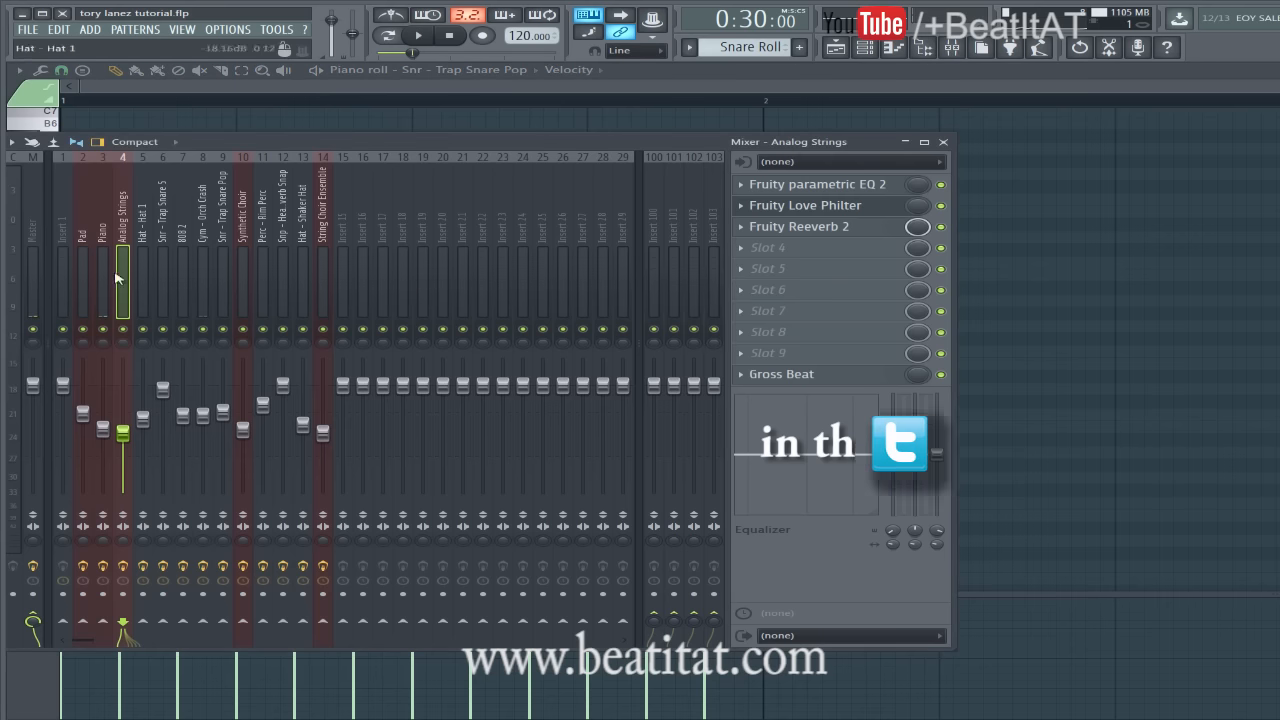
pyautogui.click(168, 244)
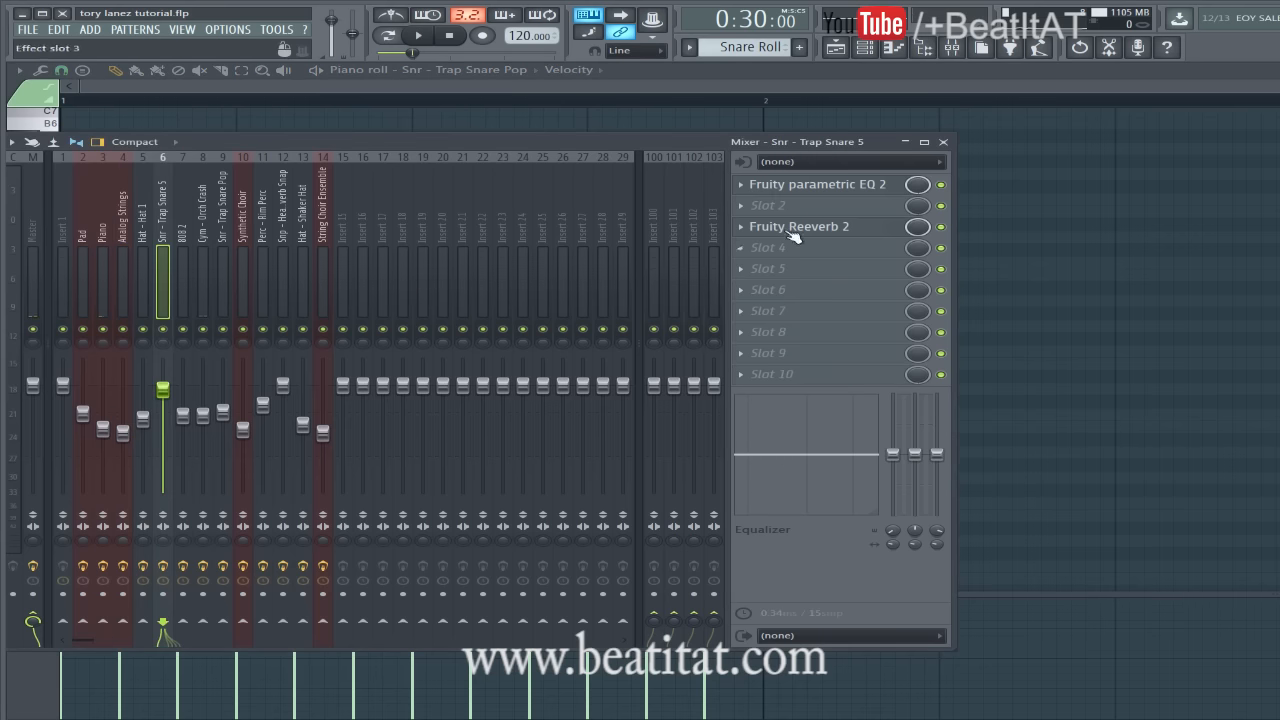
pyautogui.click(220, 272)
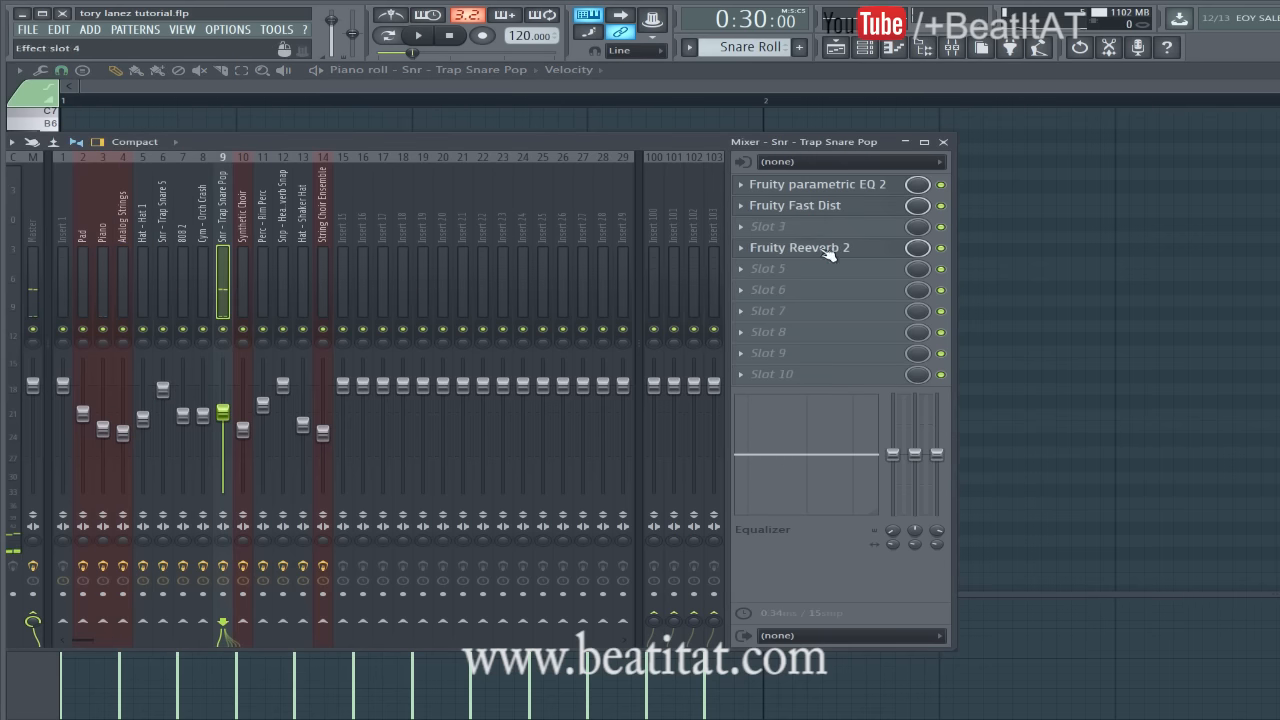
pyautogui.click(876, 186)
pyautogui.click(714, 209)
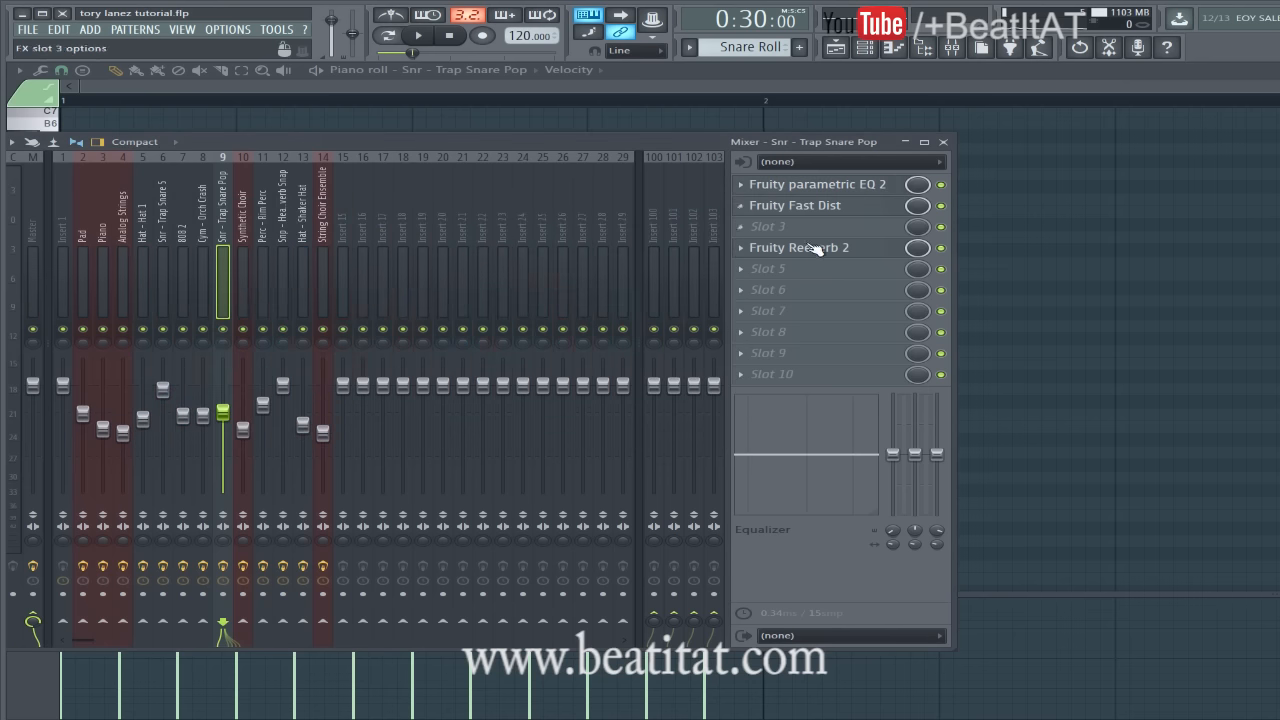
pyautogui.click(814, 249)
pyautogui.click(669, 90)
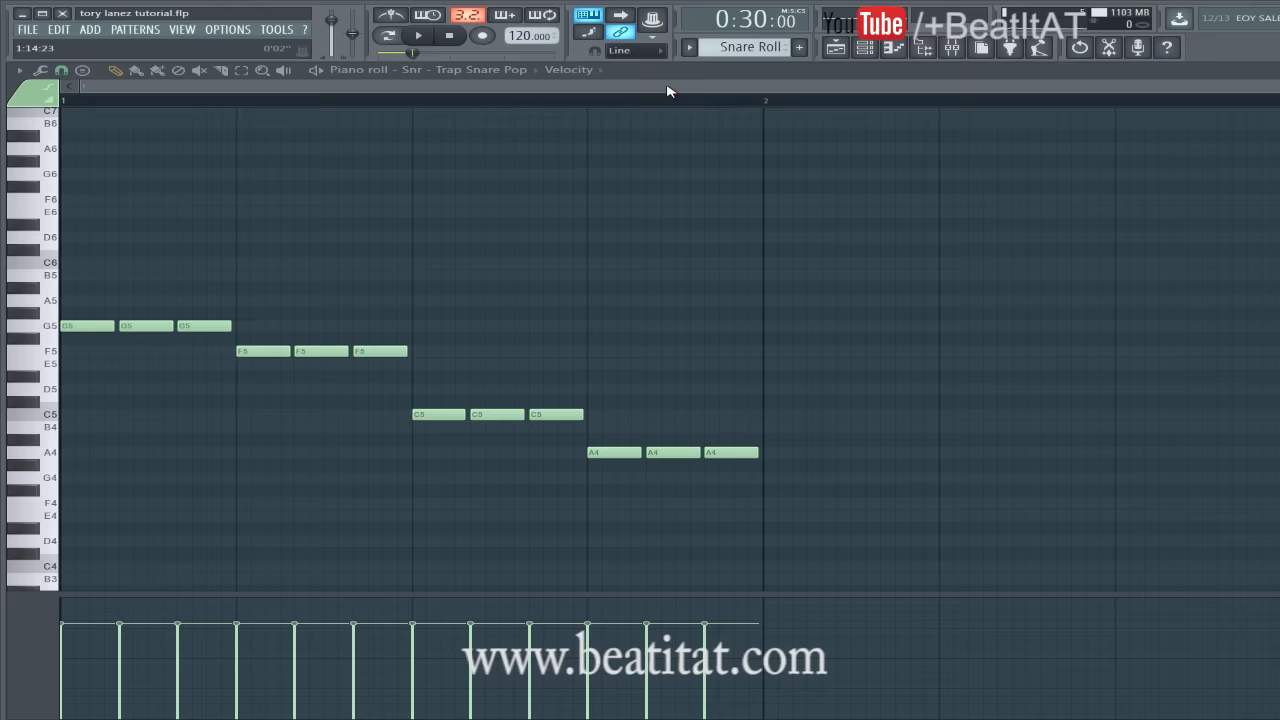
pyautogui.press('Escape')
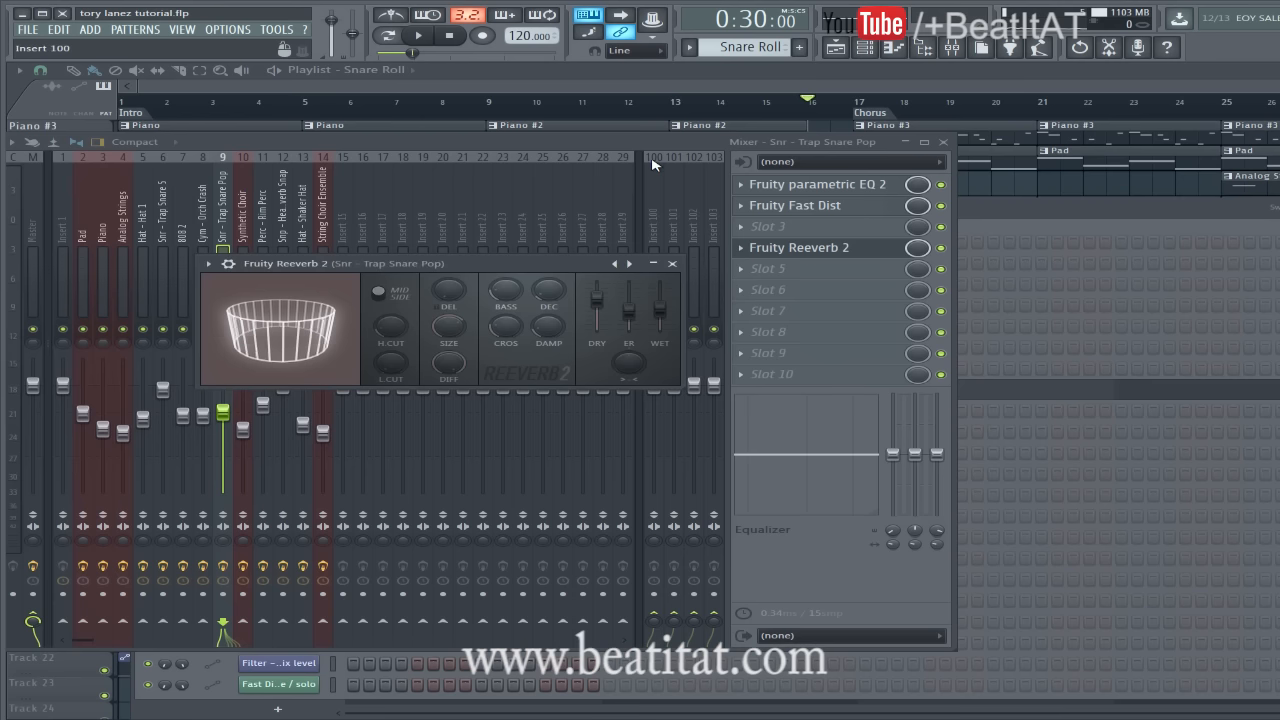
pyautogui.click(1040, 87)
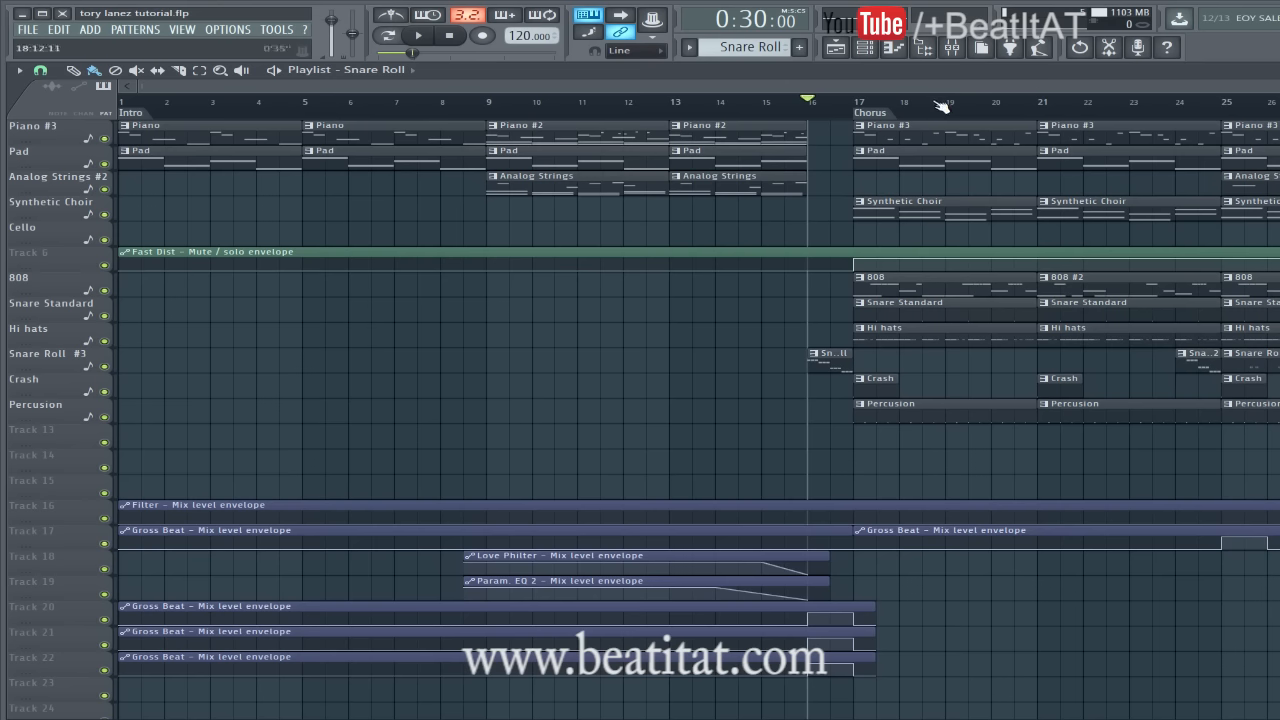
# Set the song position to bar 17 at the start of the chorus and look over the chorus arrangement.
pyautogui.click(868, 104)
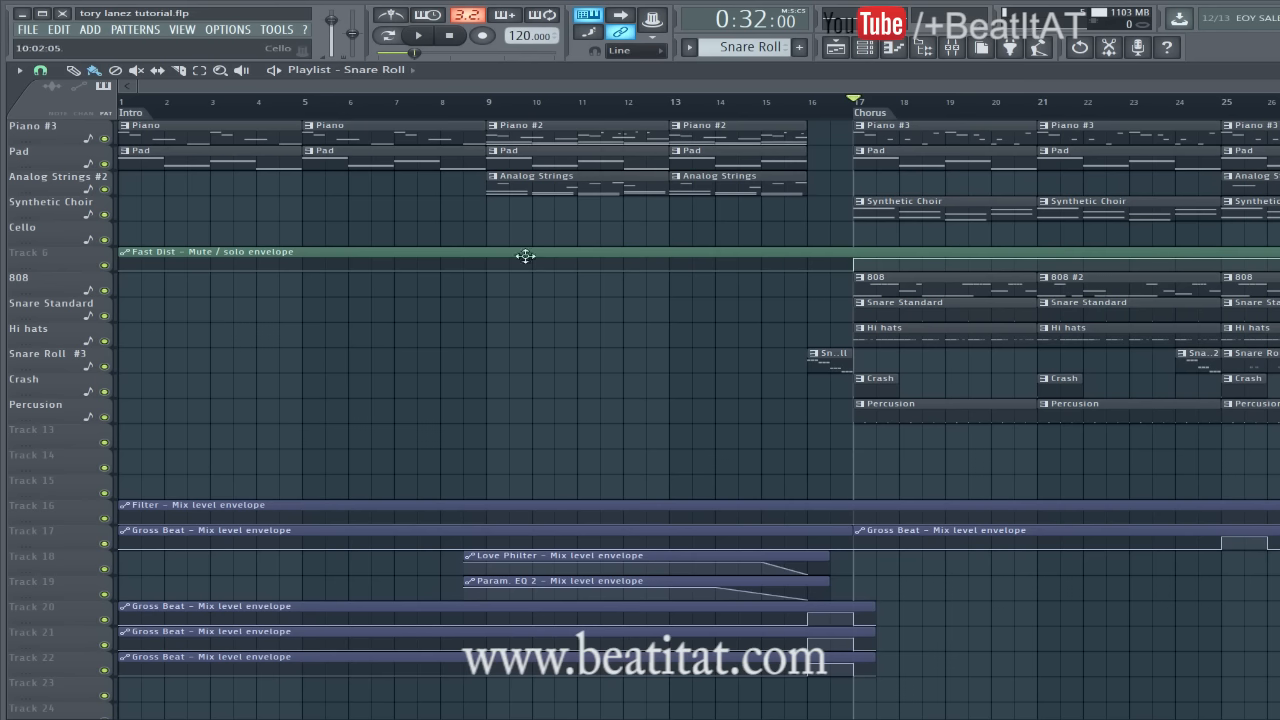
pyautogui.moveTo(874, 88); pyautogui.dragTo(1052, 98)
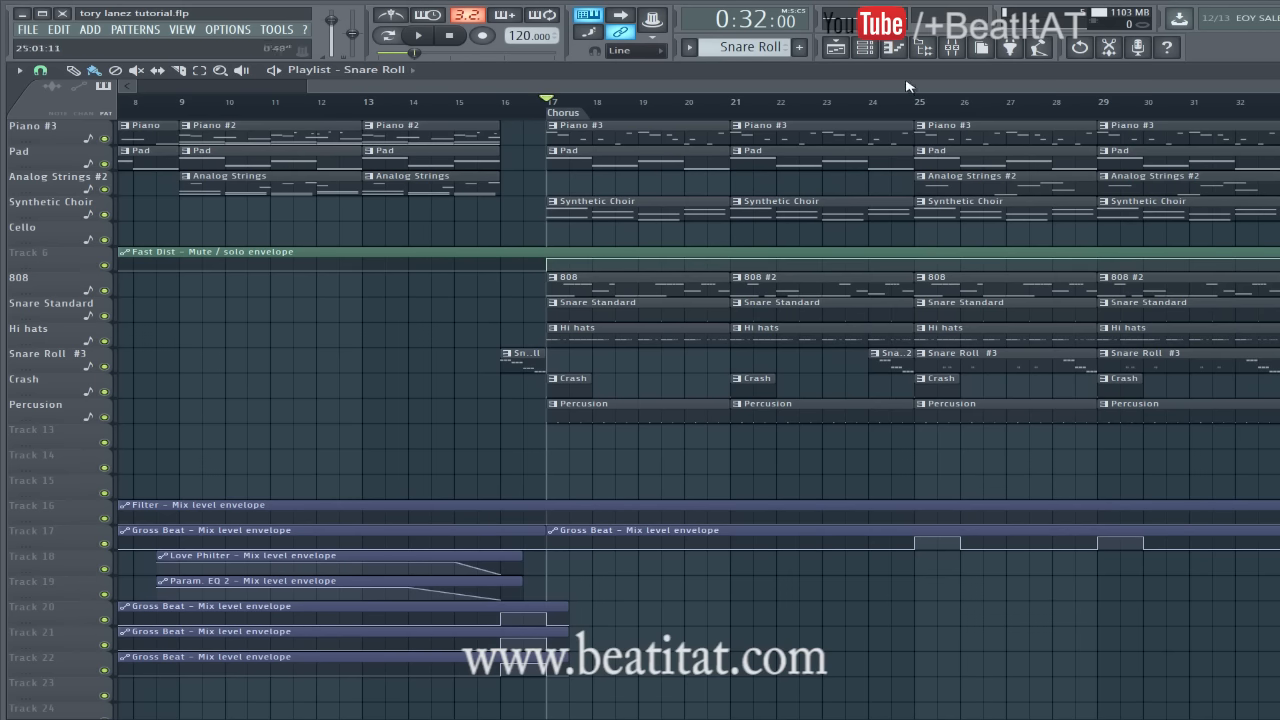
pyautogui.hscroll(4, 905, 88)
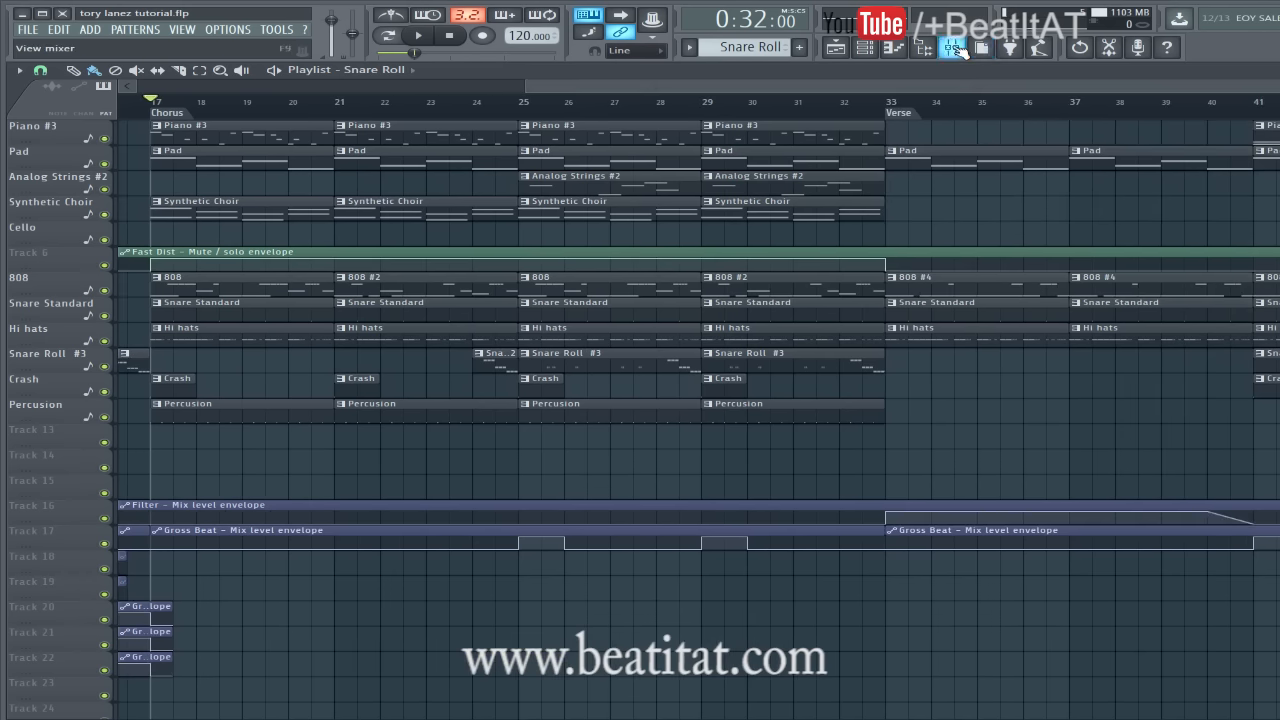
# Inspect the effects chain on the 808 2 mixer track, including Fruity Fast Dist, and close the mixer.
pyautogui.click(951, 47)
pyautogui.click(189, 268)
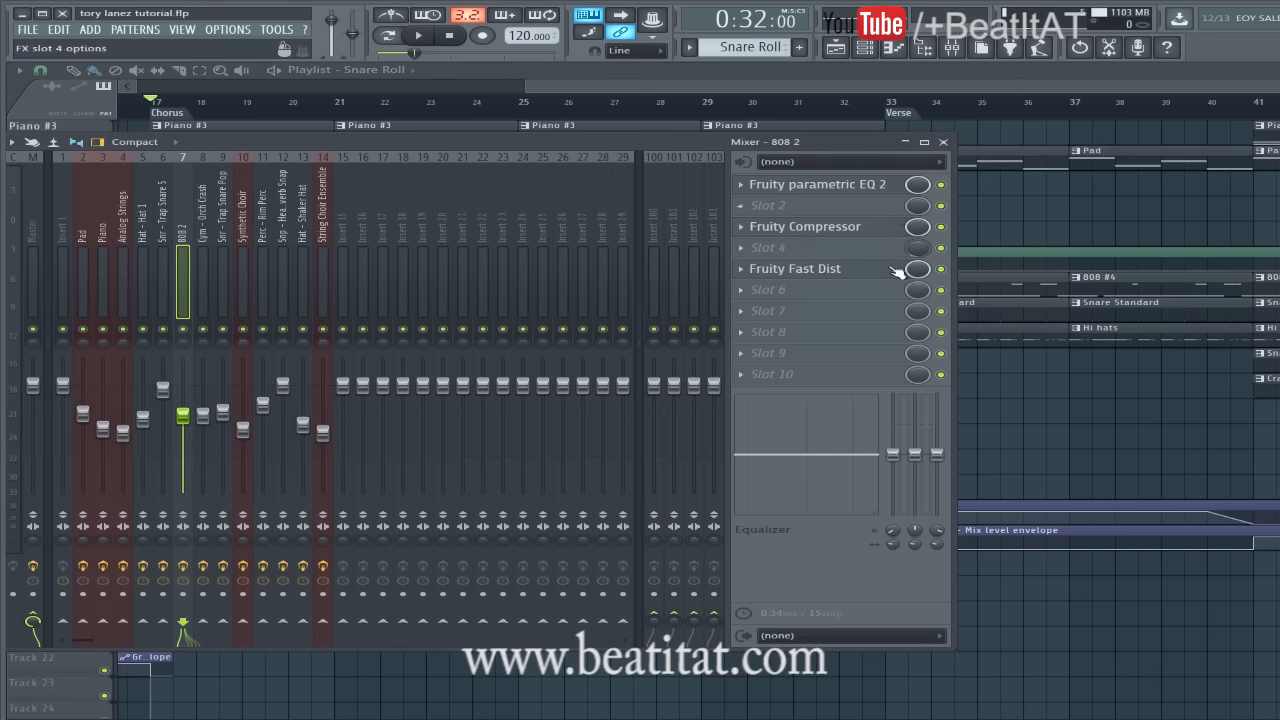
pyautogui.click(945, 142)
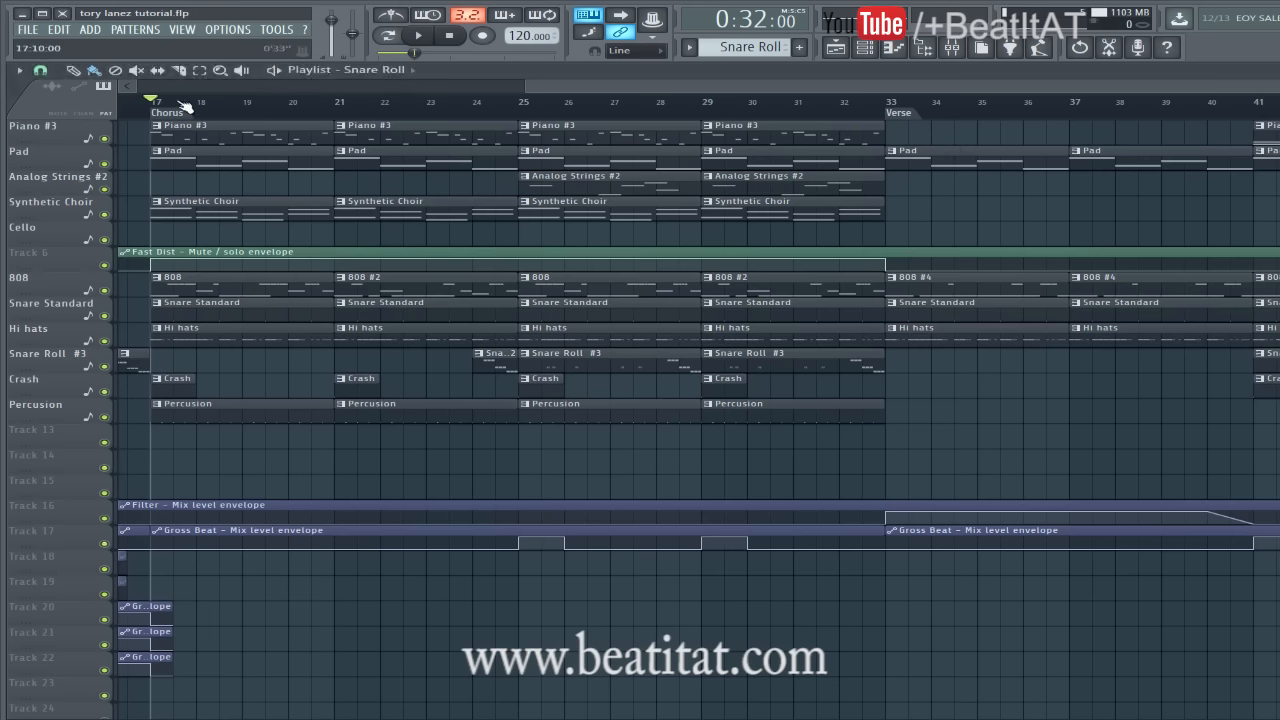
# Play the chorus from bar 17 while checking the mixer levels, listen to a further part of the song, and return the position to bar 17.
pyautogui.click(951, 47)
pyautogui.press('space')
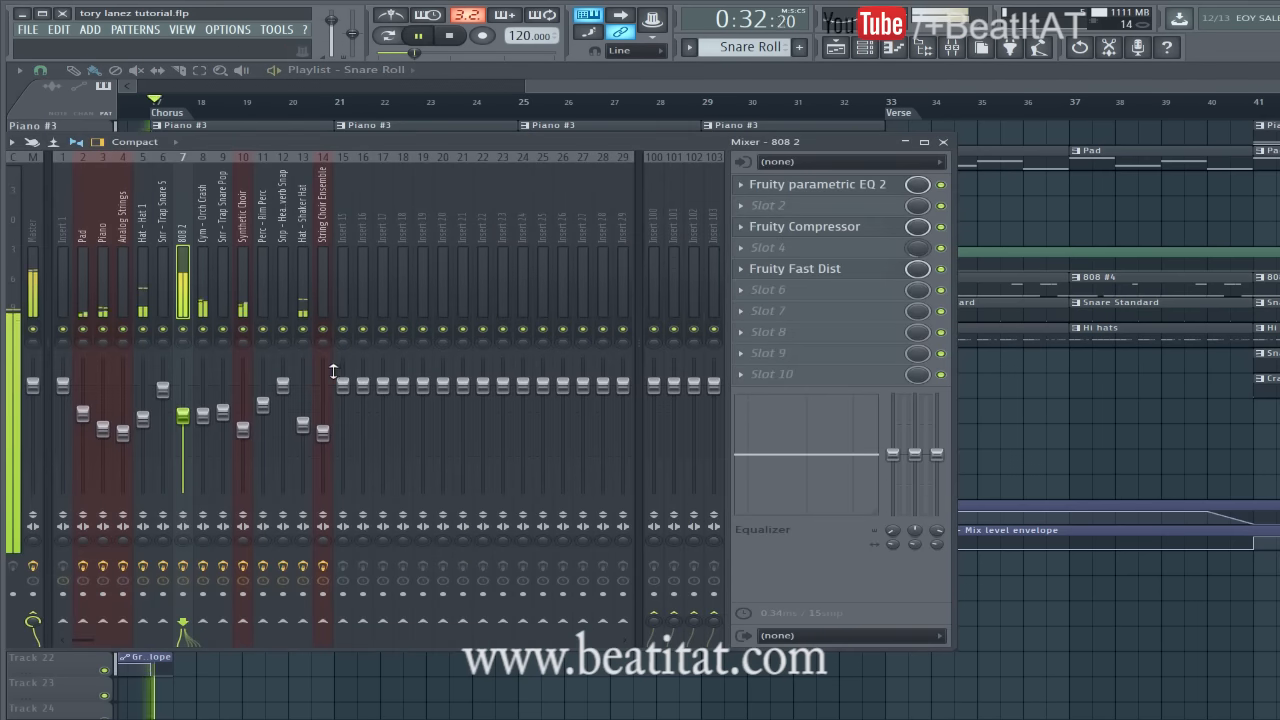
pyautogui.click(943, 142)
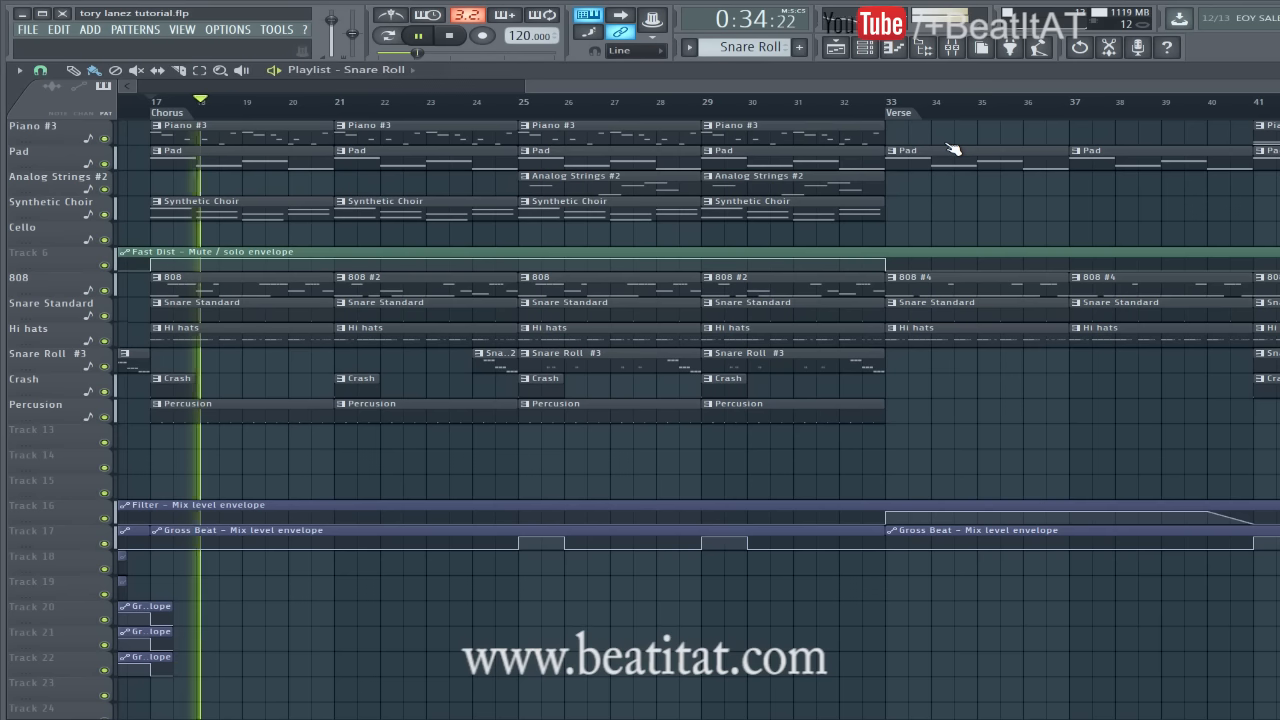
pyautogui.press('space')
pyautogui.click(981, 107)
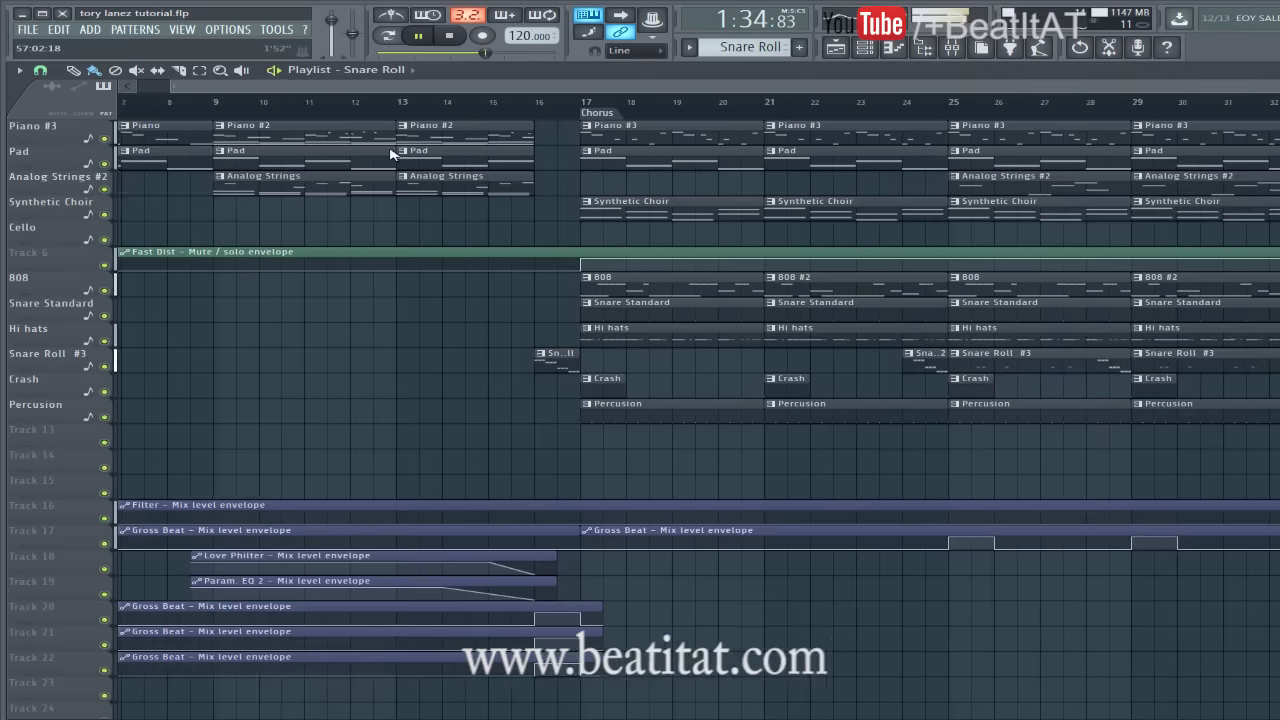
pyautogui.click(834, 104)
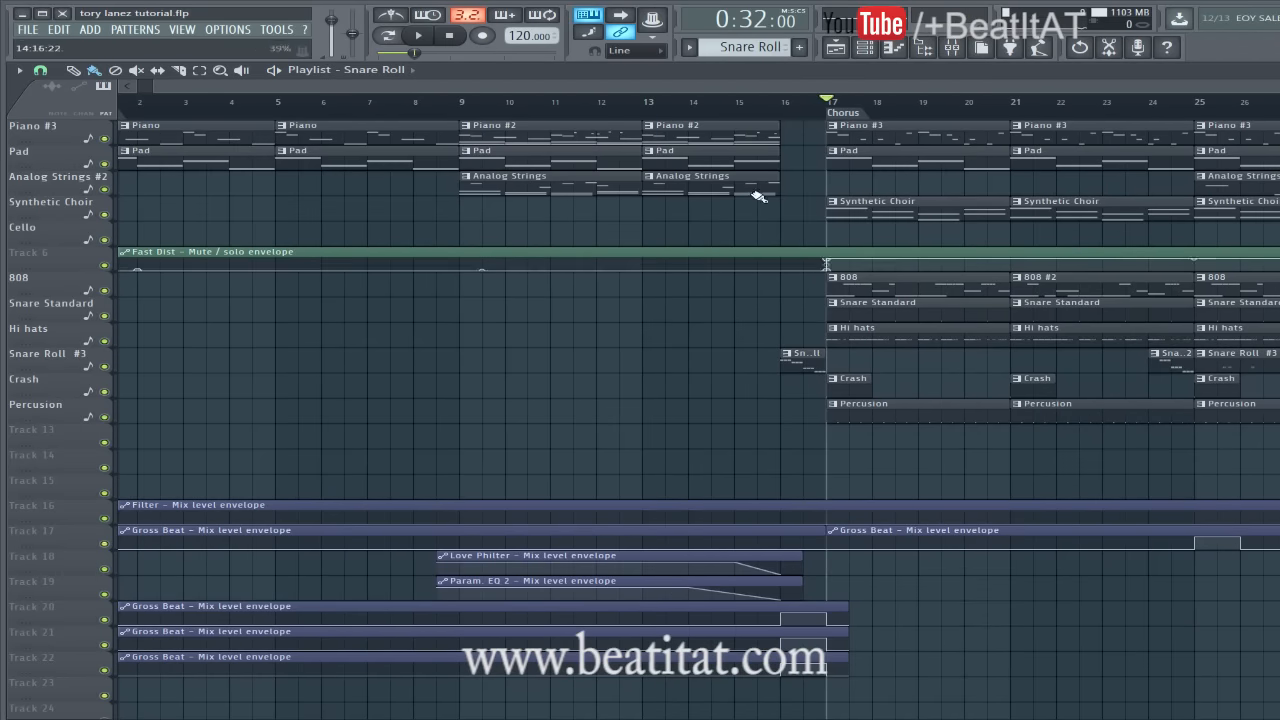
# Play the chorus's Piano #3 pattern and examine its melody notes in the piano roll.
pyautogui.doubleClick(880, 126)
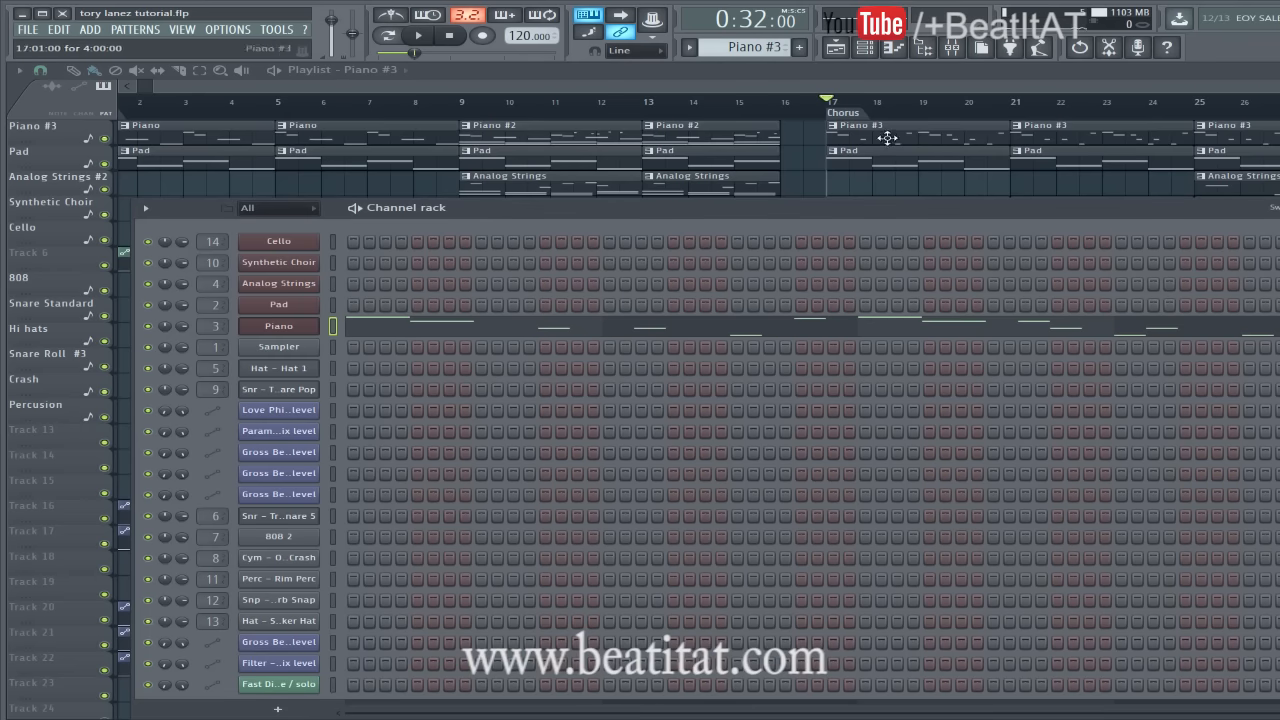
pyautogui.click(430, 318)
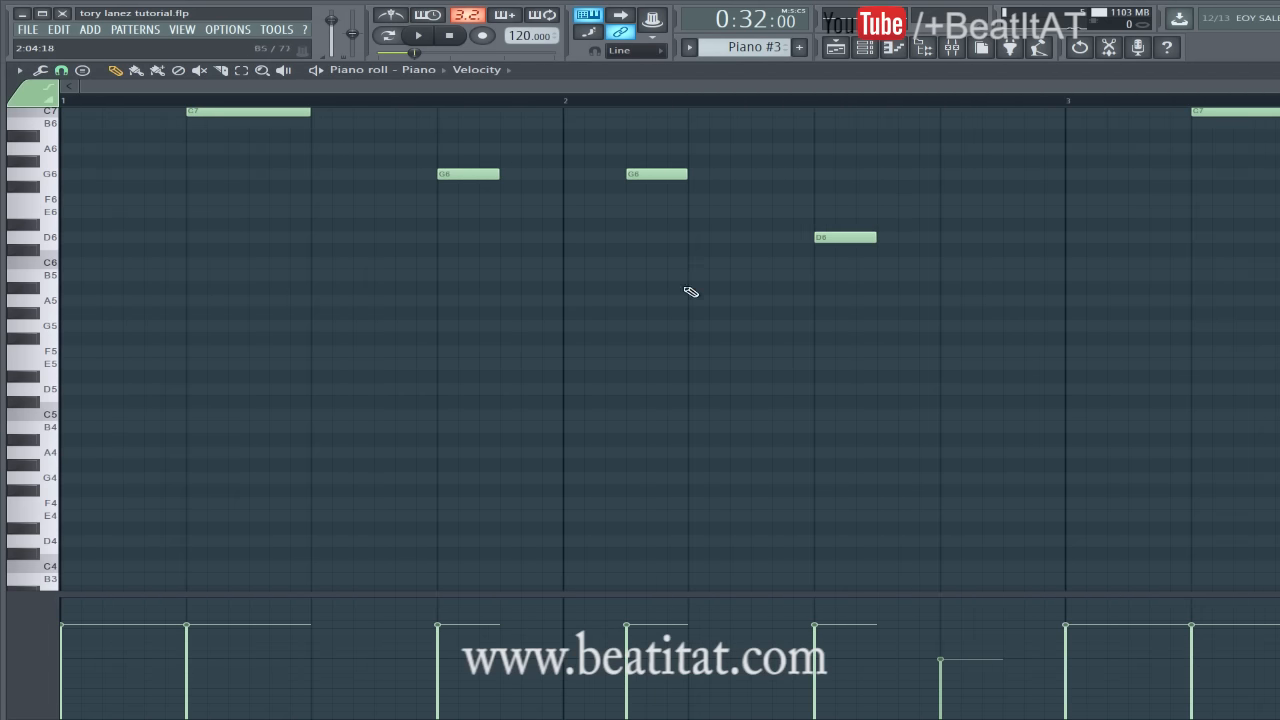
pyautogui.scroll(6, 688, 282)
pyautogui.click(322, 71)
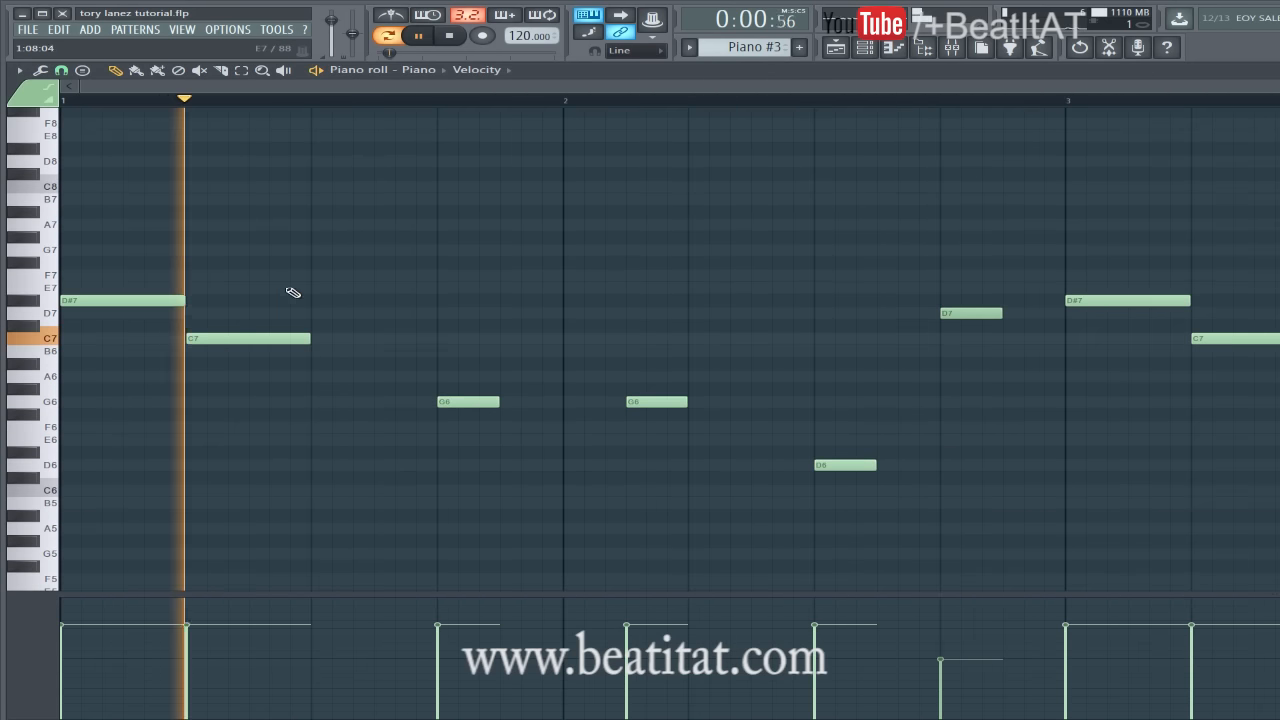
pyautogui.scroll(-2, 800, 330)
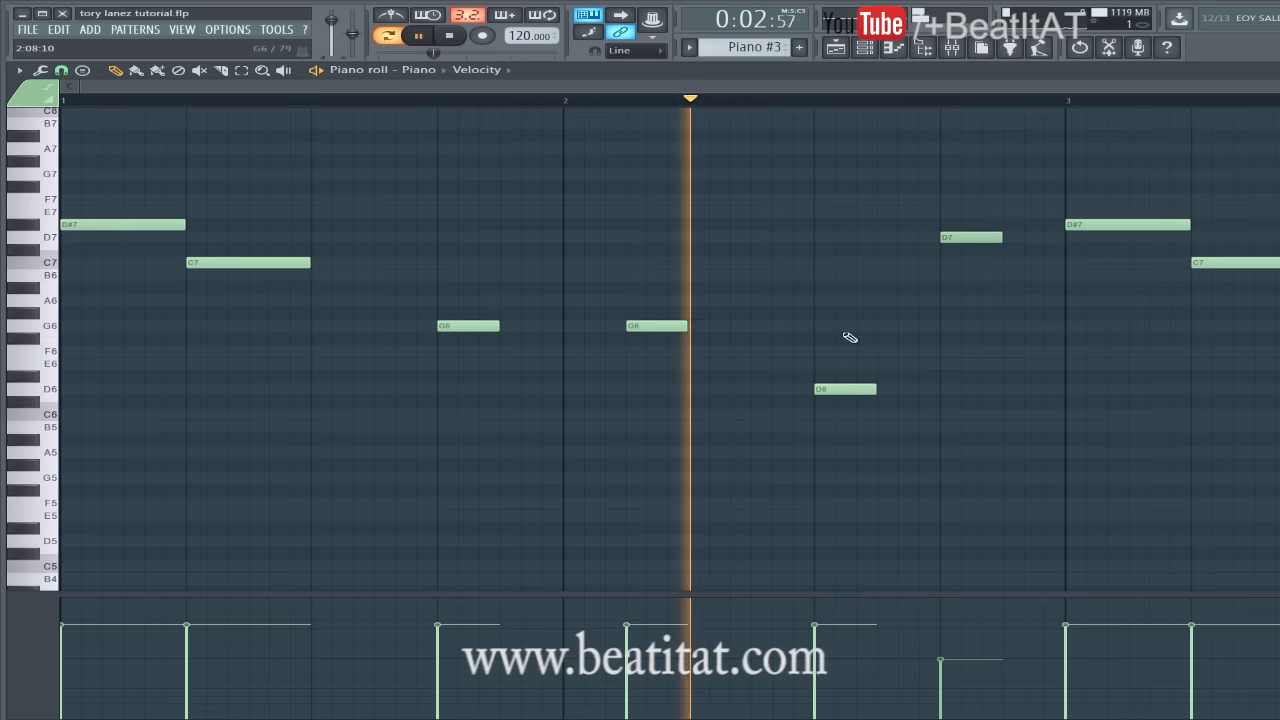
pyautogui.moveTo(753, 87); pyautogui.dragTo(1272, 115)
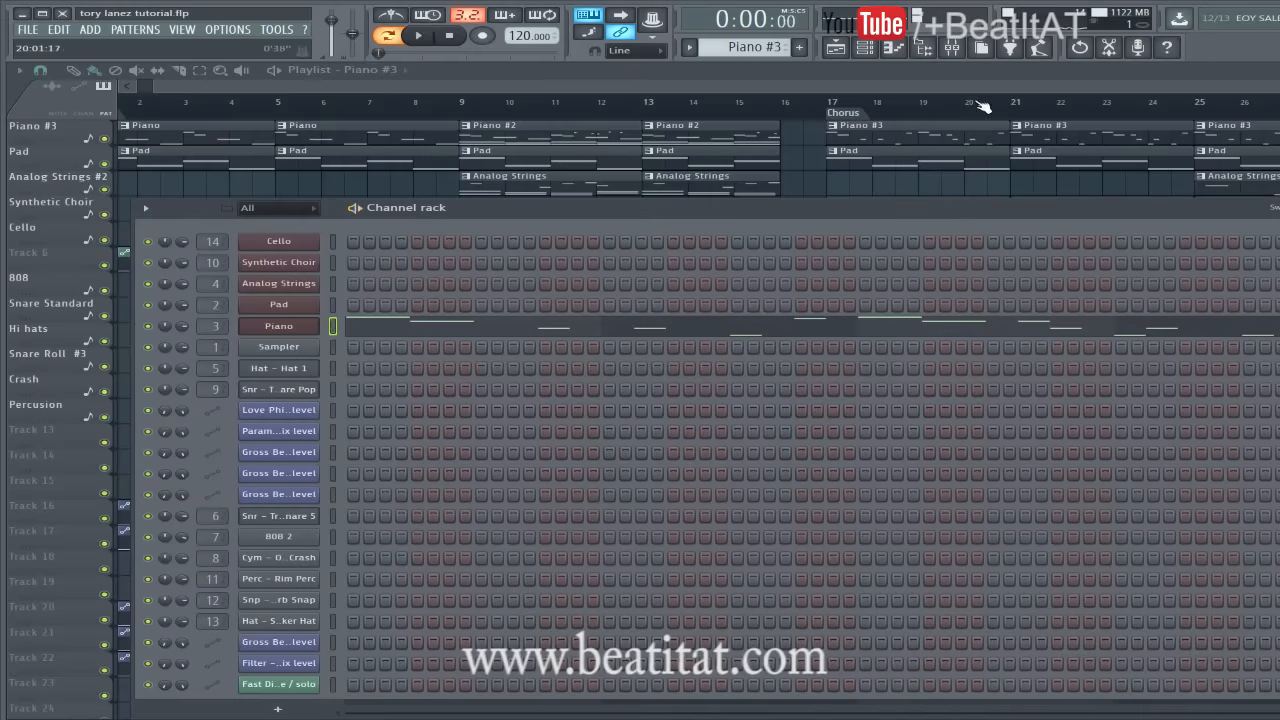
# Look along the chorus in the playlist and open its Synthetic Choir pattern in the channel rack.
pyautogui.moveTo(947, 90); pyautogui.dragTo(1220, 87)
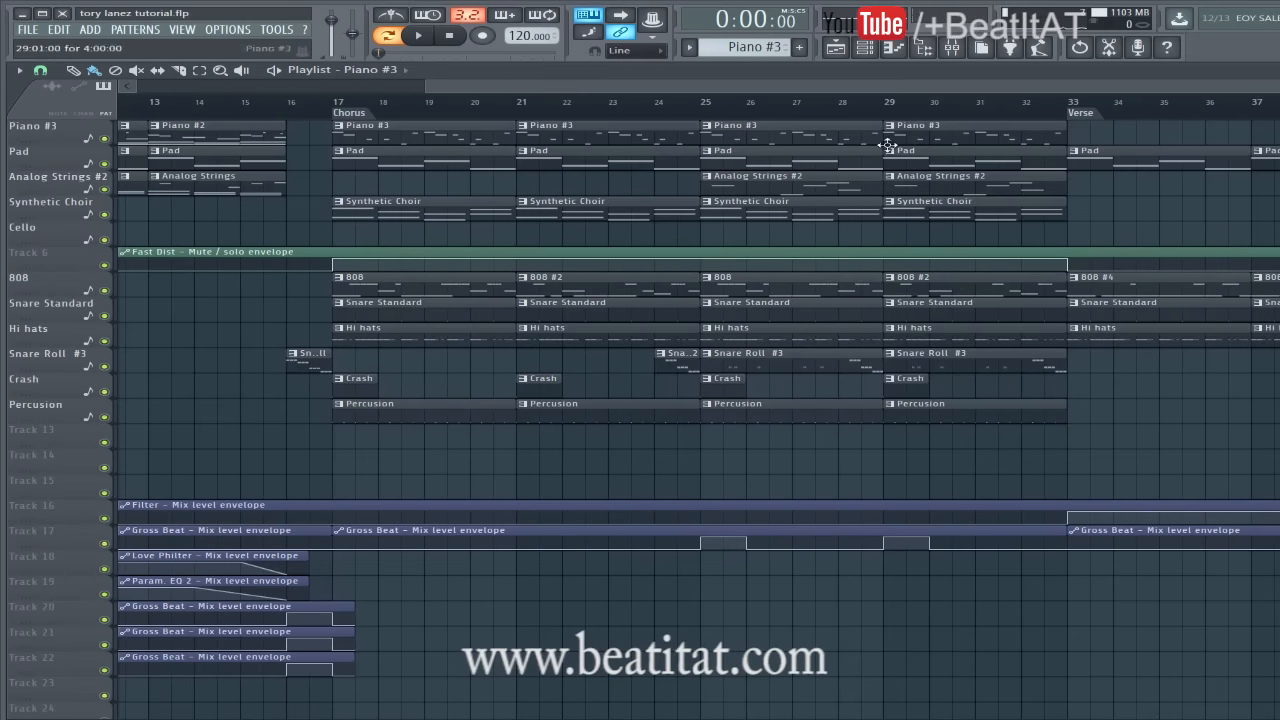
pyautogui.moveTo(896, 92); pyautogui.dragTo(774, 168)
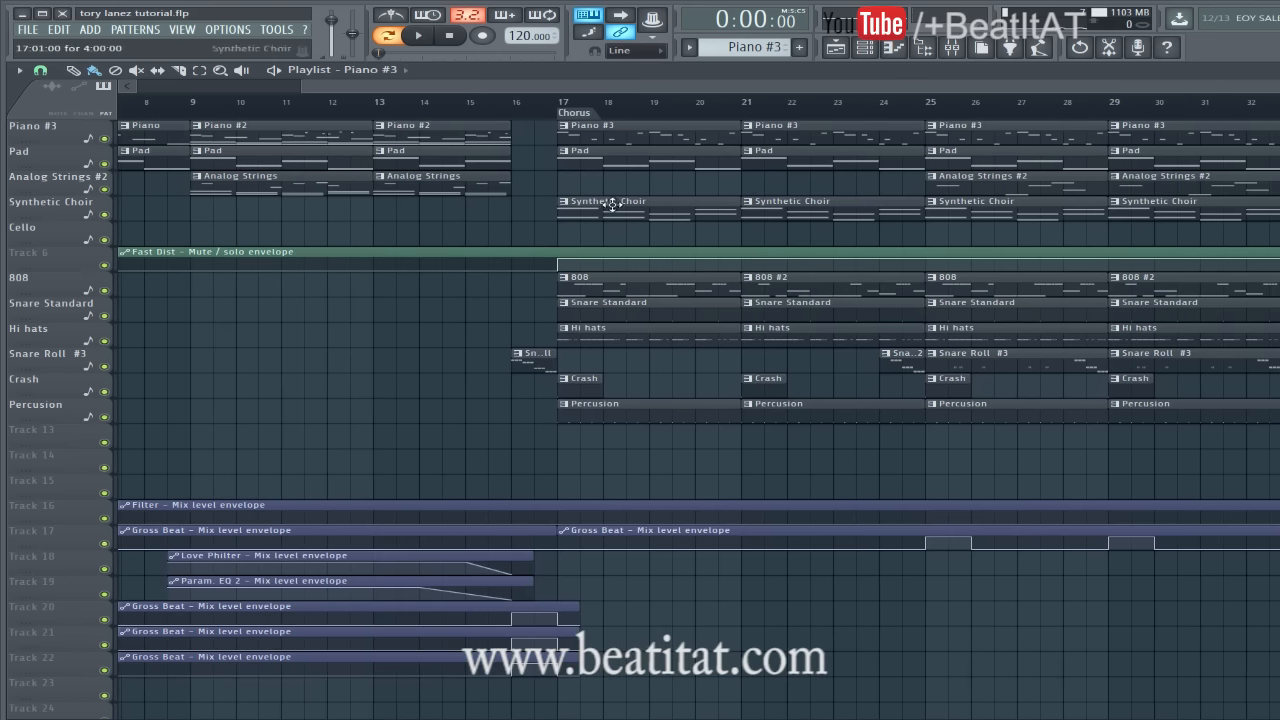
pyautogui.click(645, 206)
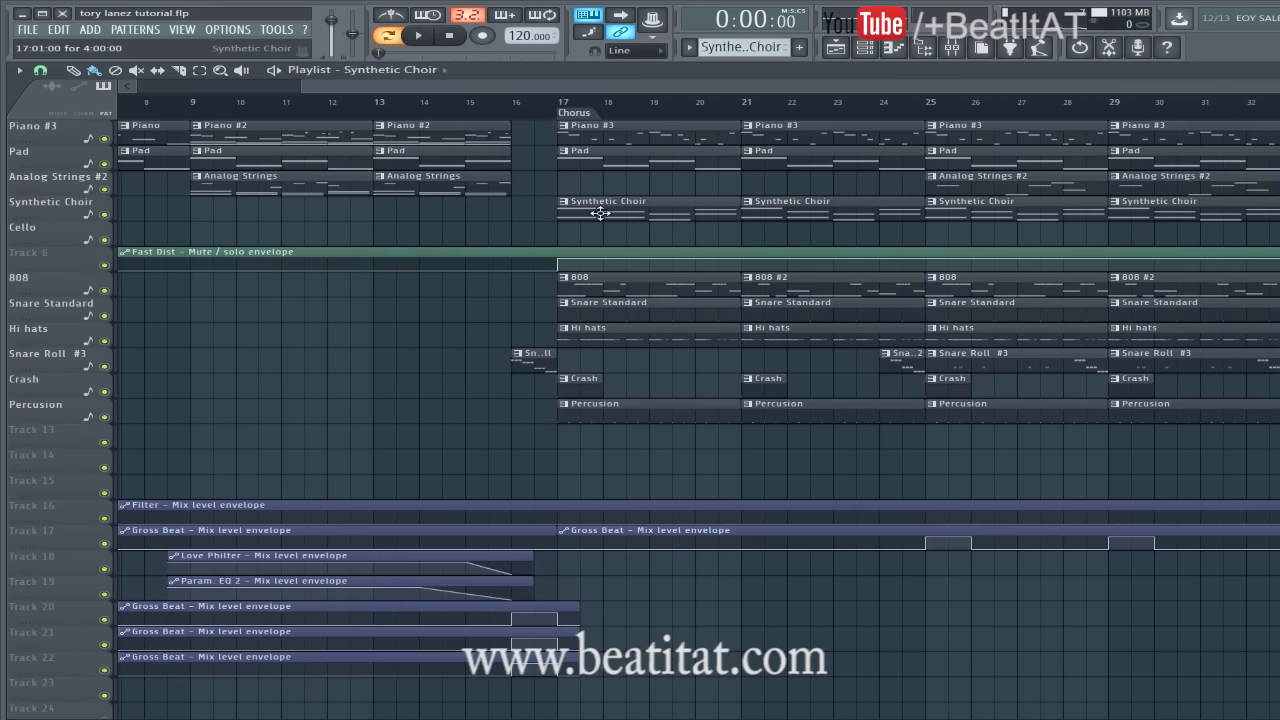
pyautogui.doubleClick(642, 215)
pyautogui.press('Escape')
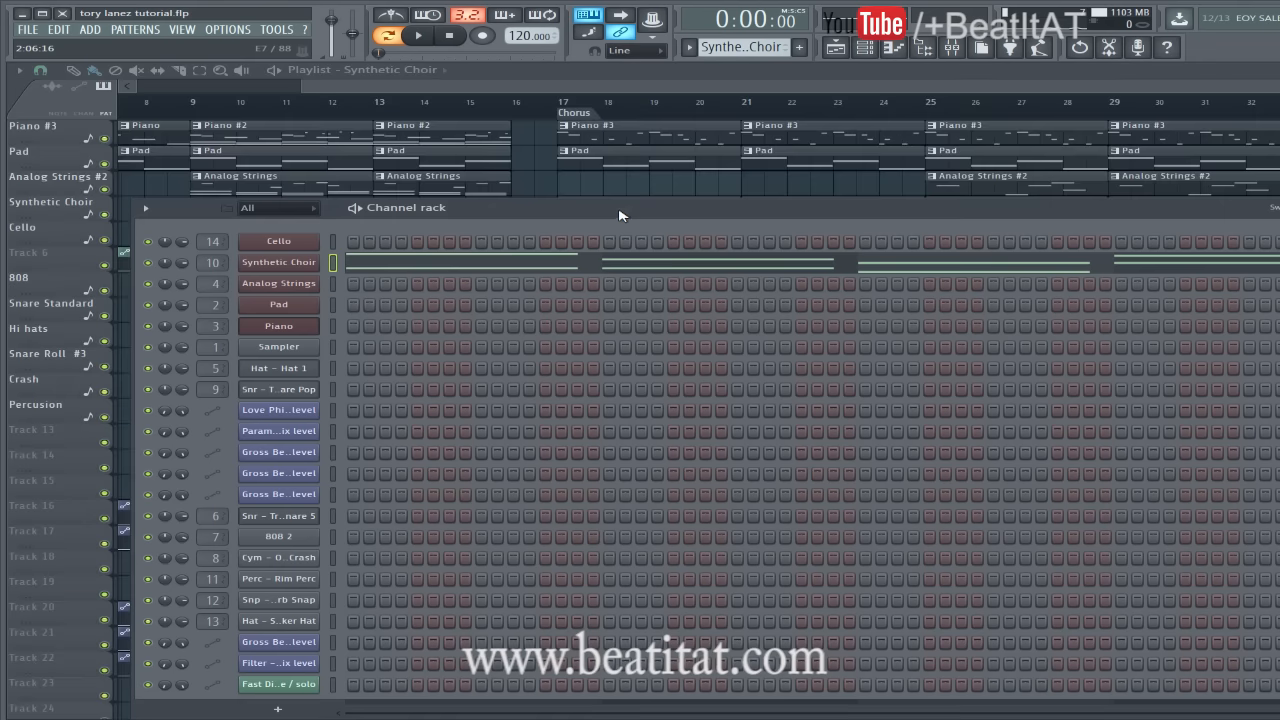
# Show the Synthetic Choir channel's Nexus preset VO Dance Back Choir, browse the preset and category lists, and close the plugin.
pyautogui.click(293, 263)
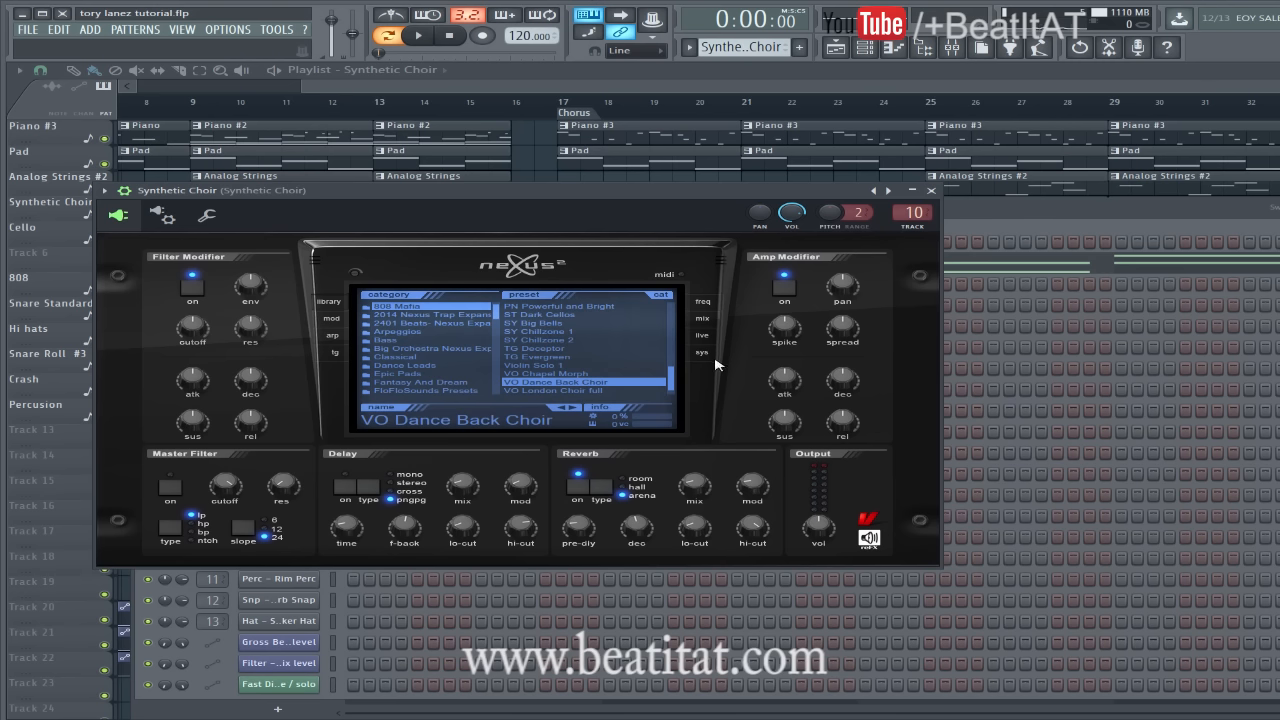
pyautogui.scroll(3, 645, 359)
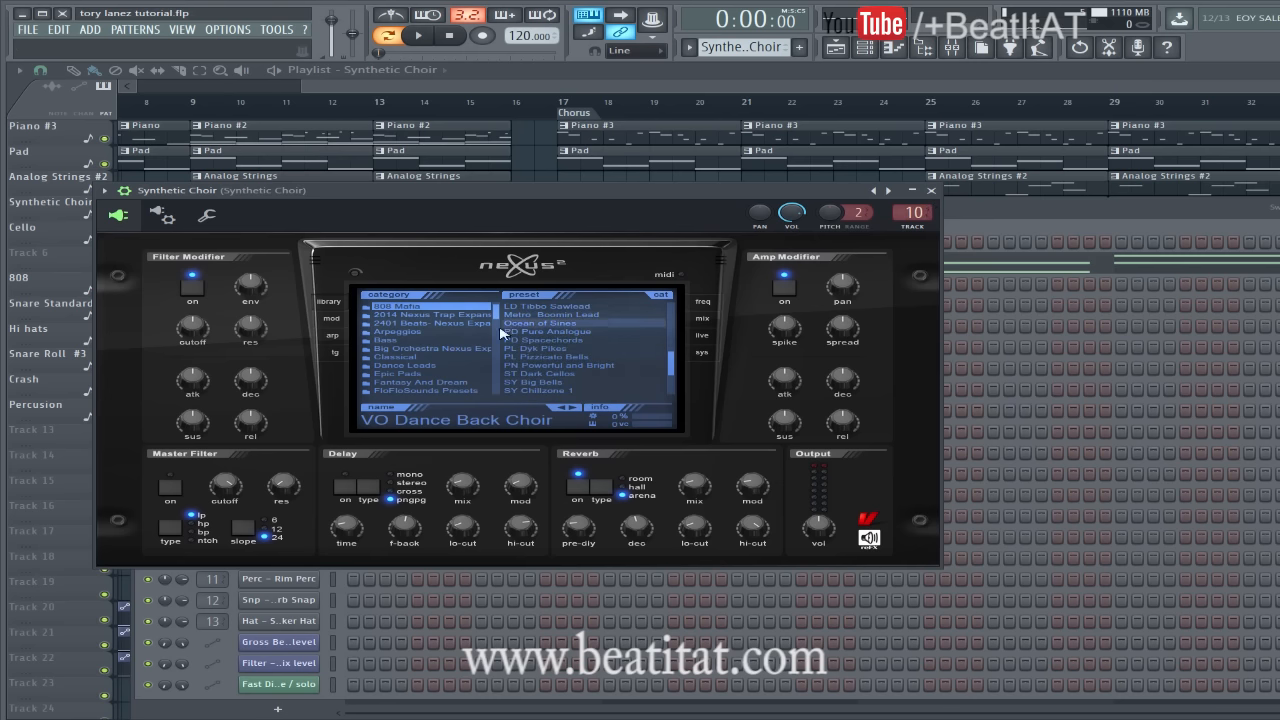
pyautogui.scroll(-3, 550, 345)
pyautogui.scroll(-5, 445, 340)
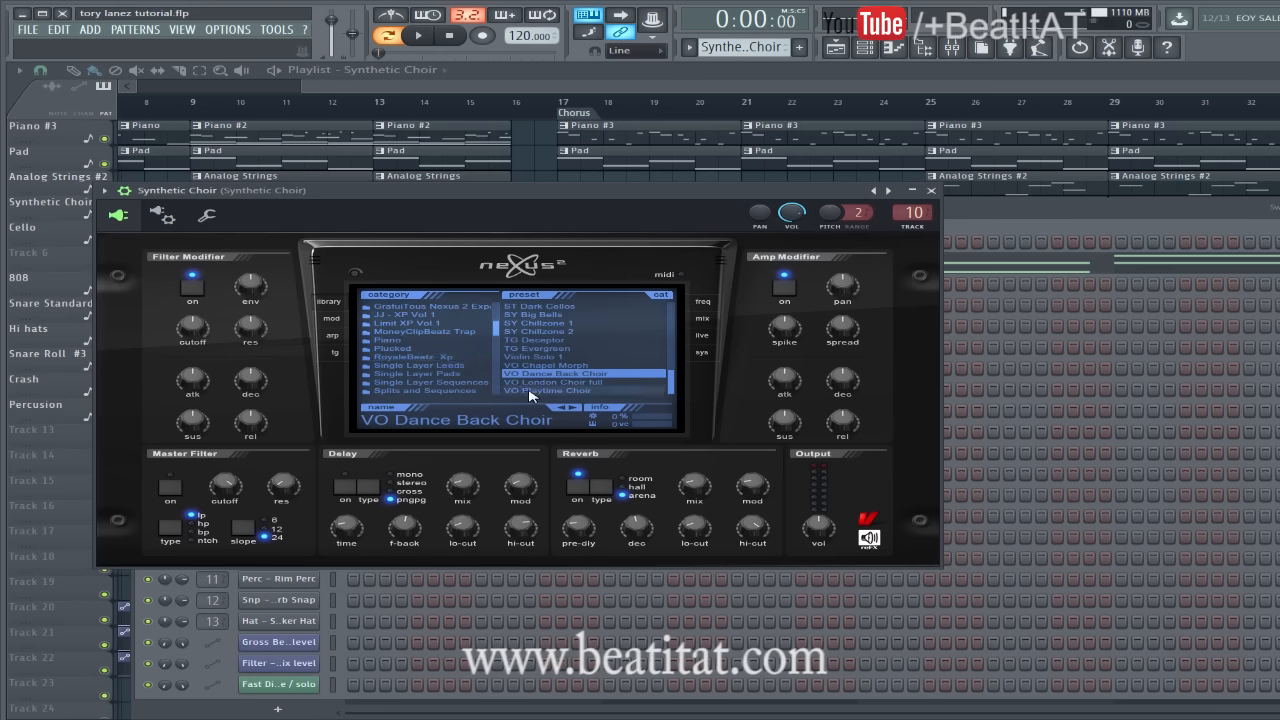
pyautogui.click(931, 190)
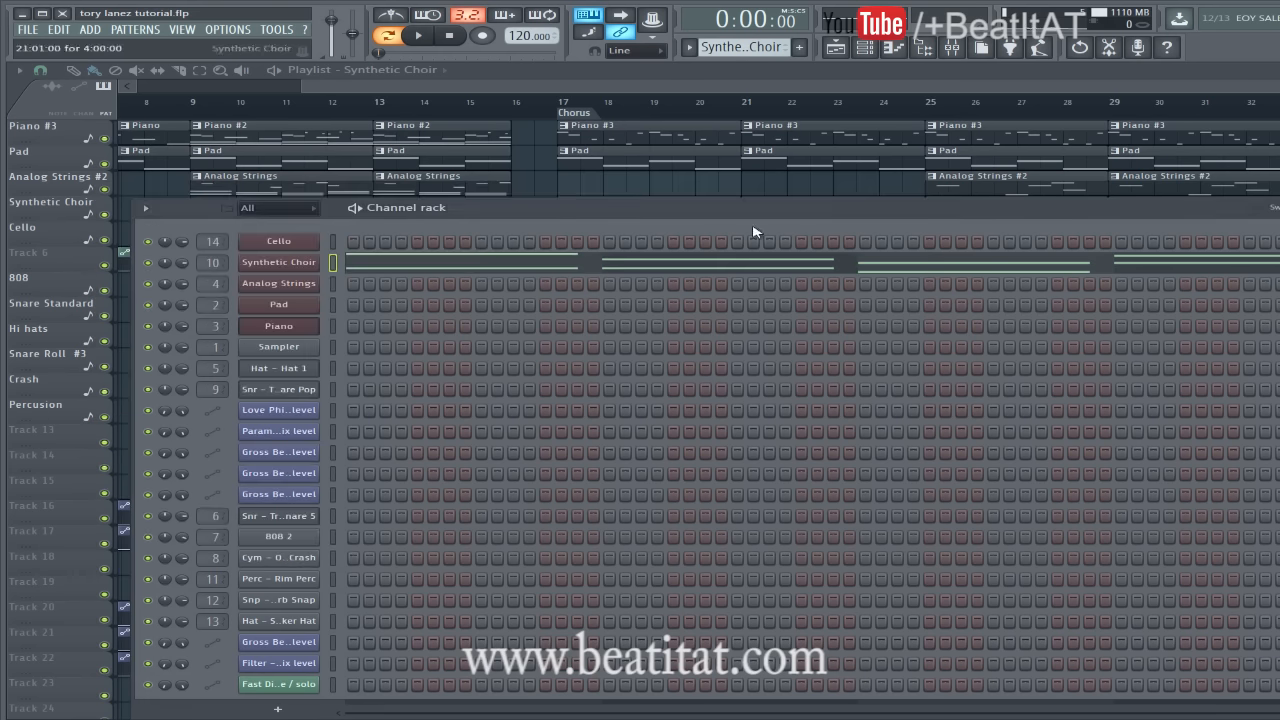
# Play the Synthetic Choir pattern and examine its chord notes in the piano roll.
pyautogui.click(476, 263)
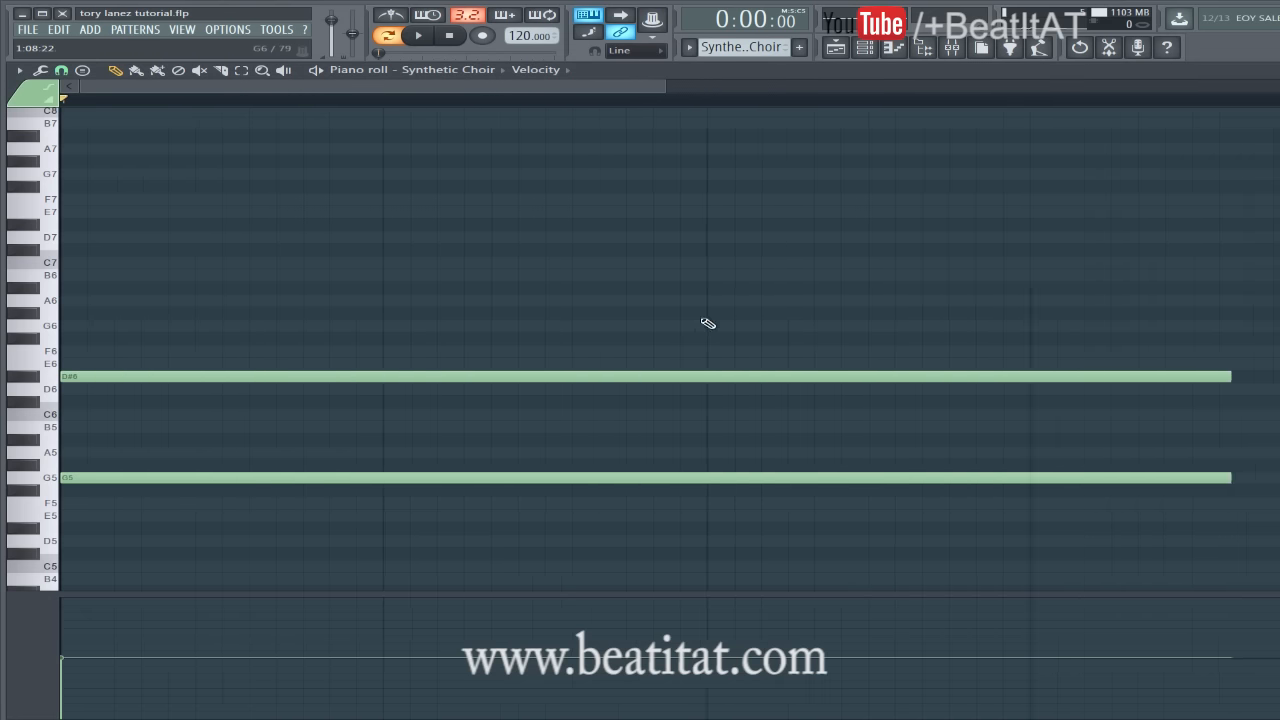
pyautogui.scroll(-5, 709, 323)
pyautogui.press('space')
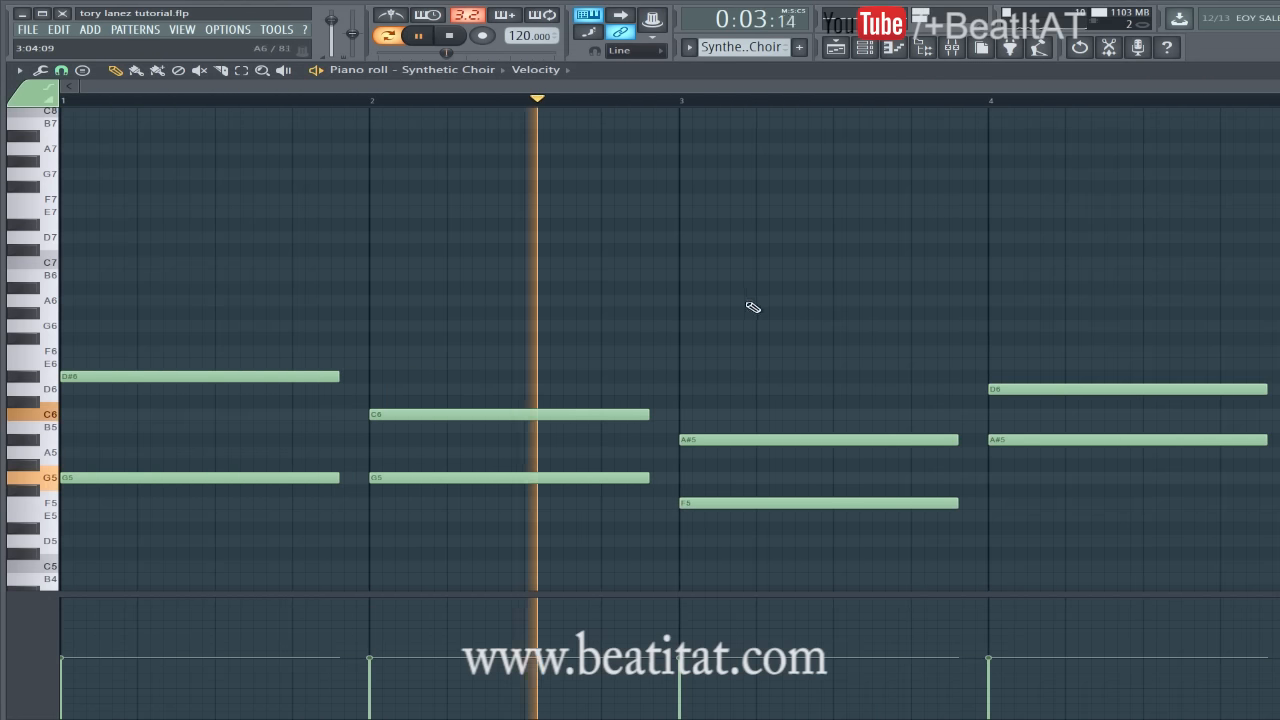
# Inspect the Fruity parametric EQ 2 curve on the Synthetic Choir mixer track while the pattern plays, then stop playback.
pyautogui.click(951, 49)
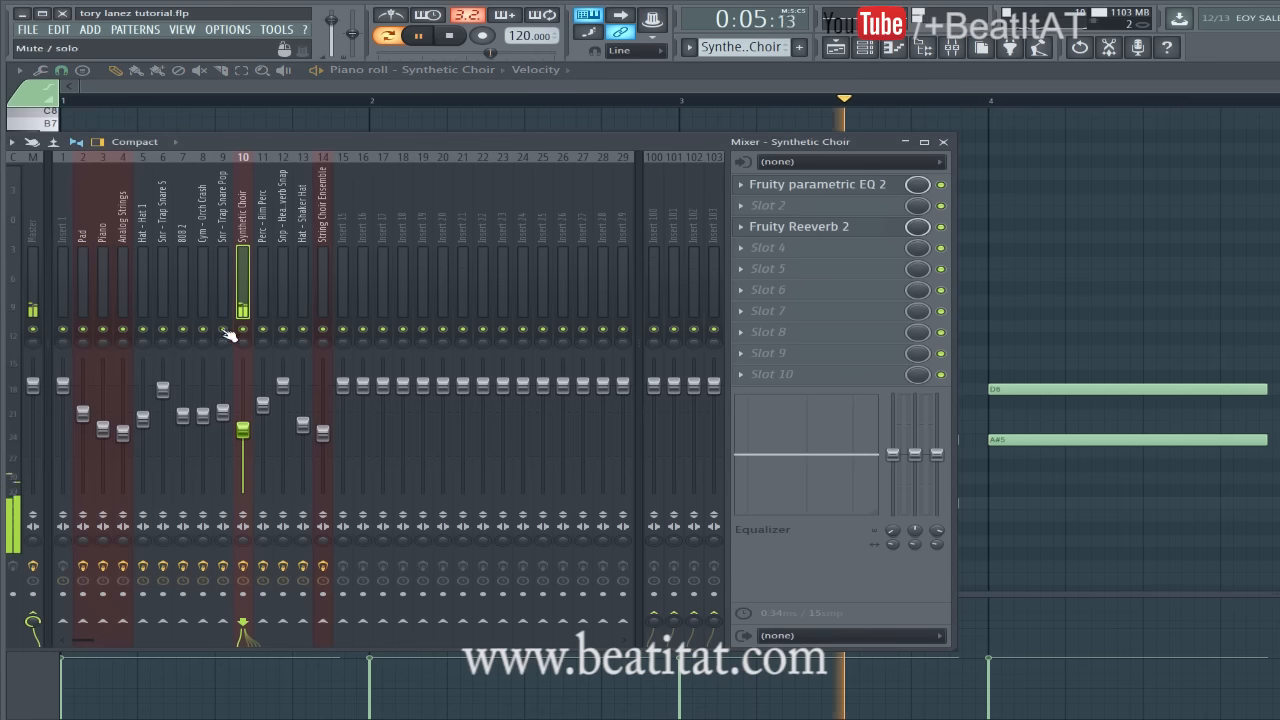
pyautogui.click(802, 190)
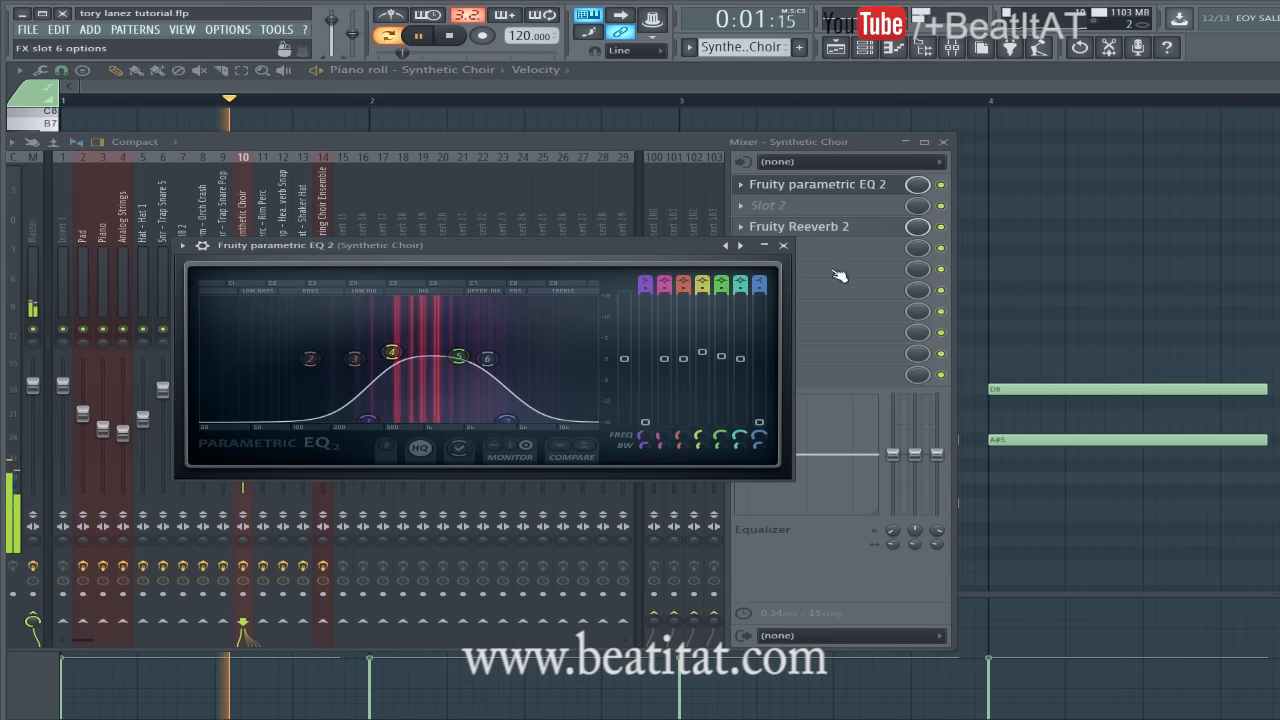
pyautogui.click(783, 245)
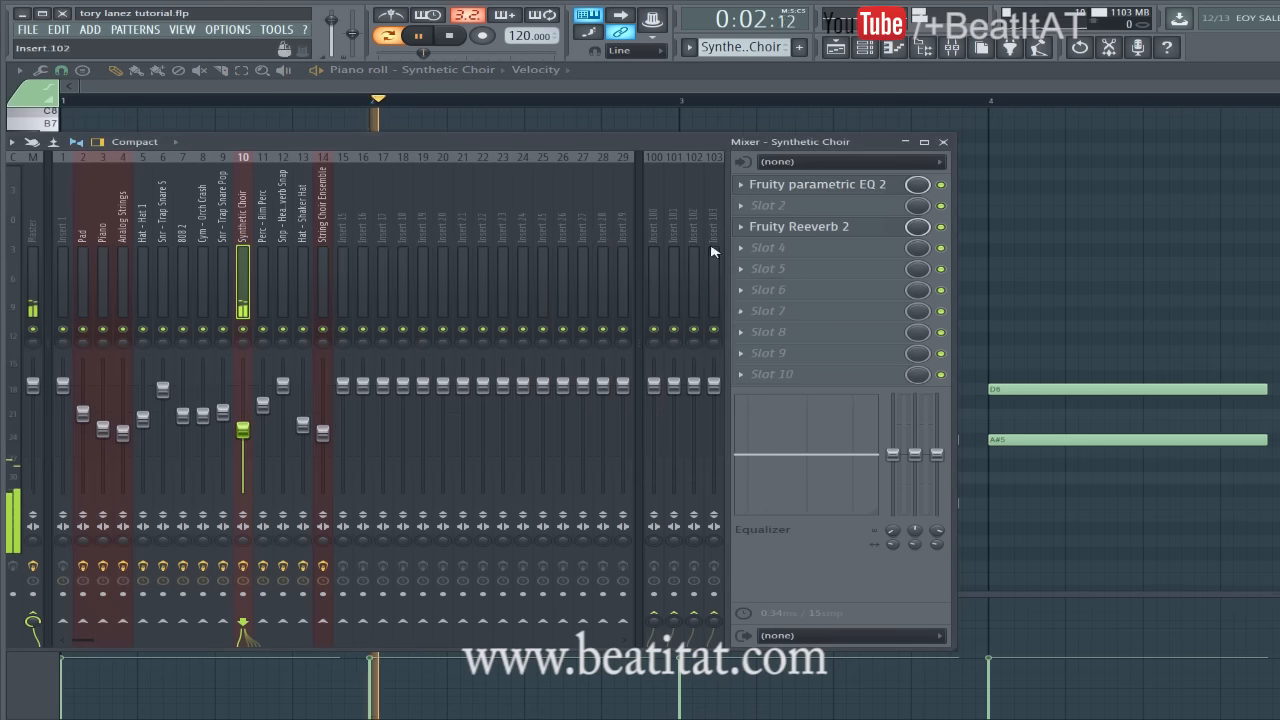
pyautogui.click(850, 186)
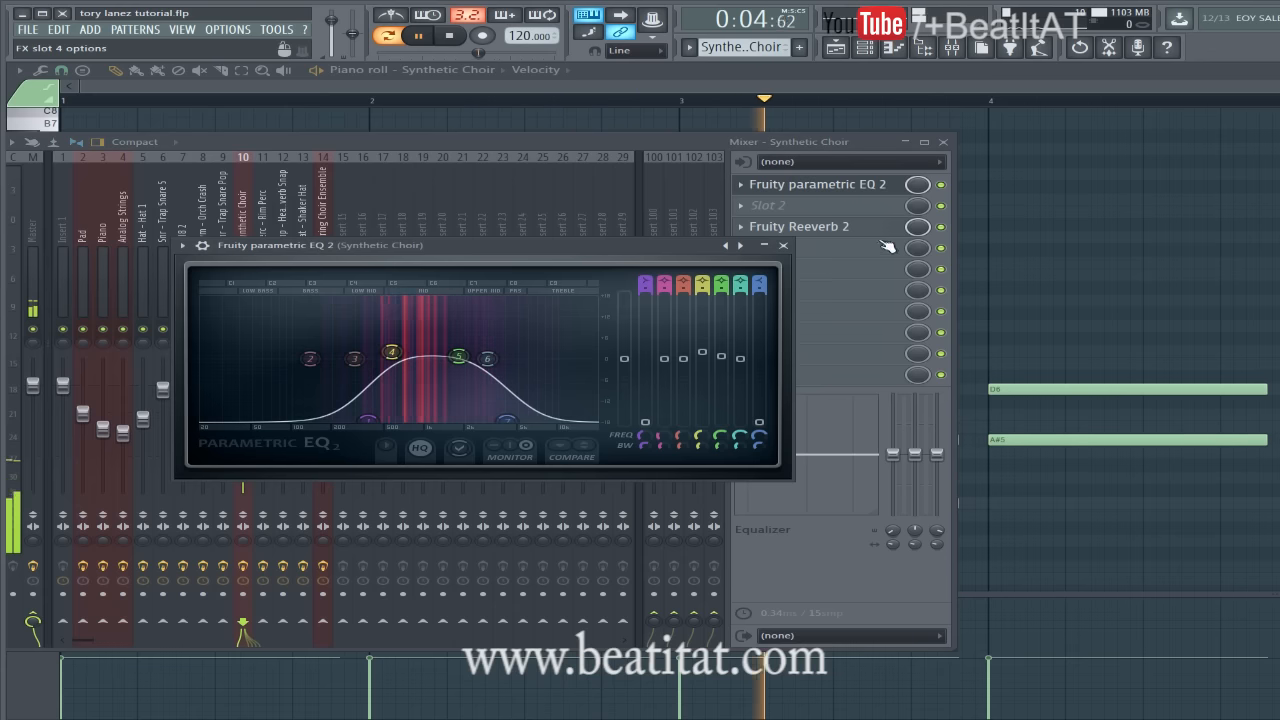
pyautogui.click(783, 245)
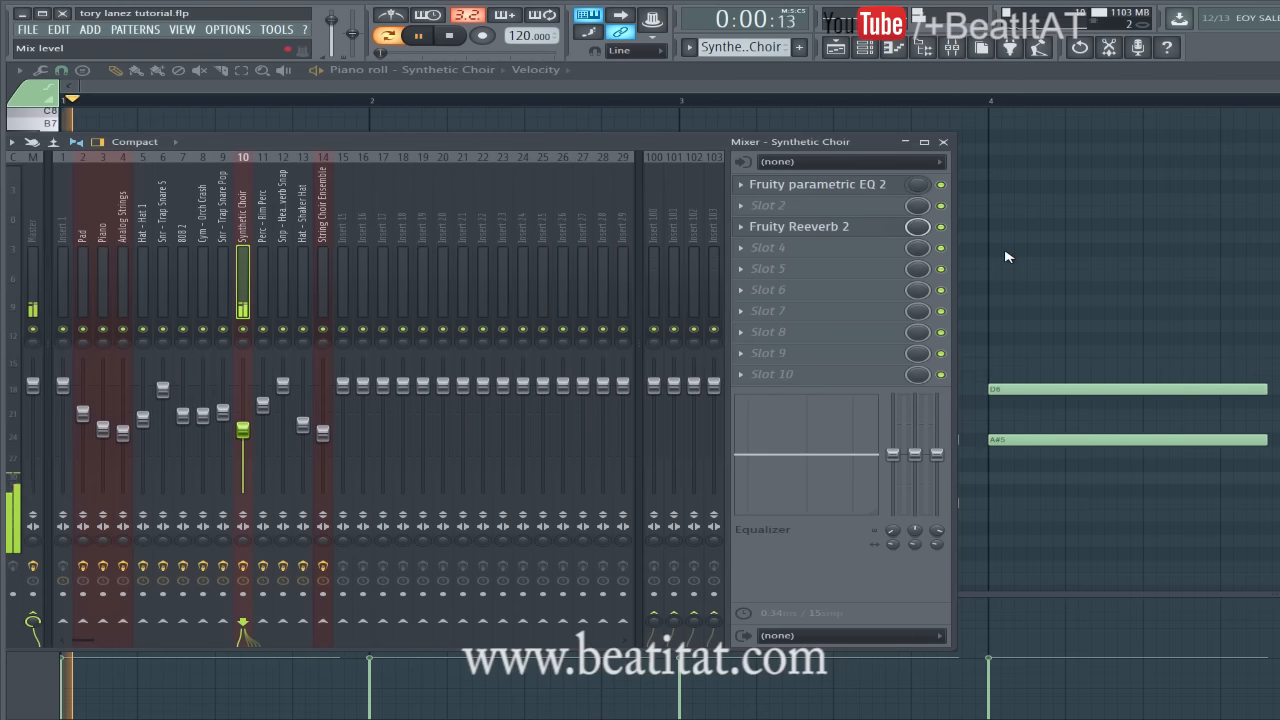
pyautogui.press('space')
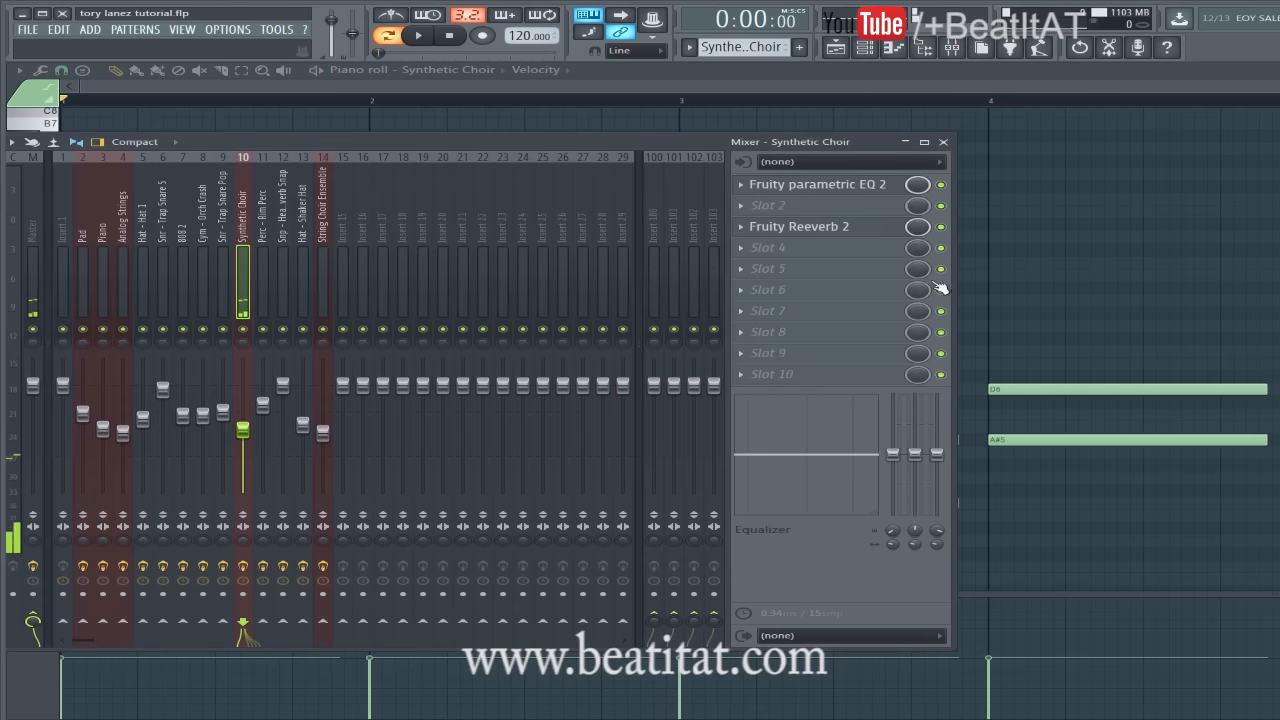
# View the Synthetic Choir track's Fruity Reeverb 2 settings, then close the plugin and return to the playlist.
pyautogui.click(800, 226)
pyautogui.click(491, 136)
pyautogui.click(588, 87)
pyautogui.press('Escape')
pyautogui.click(655, 87)
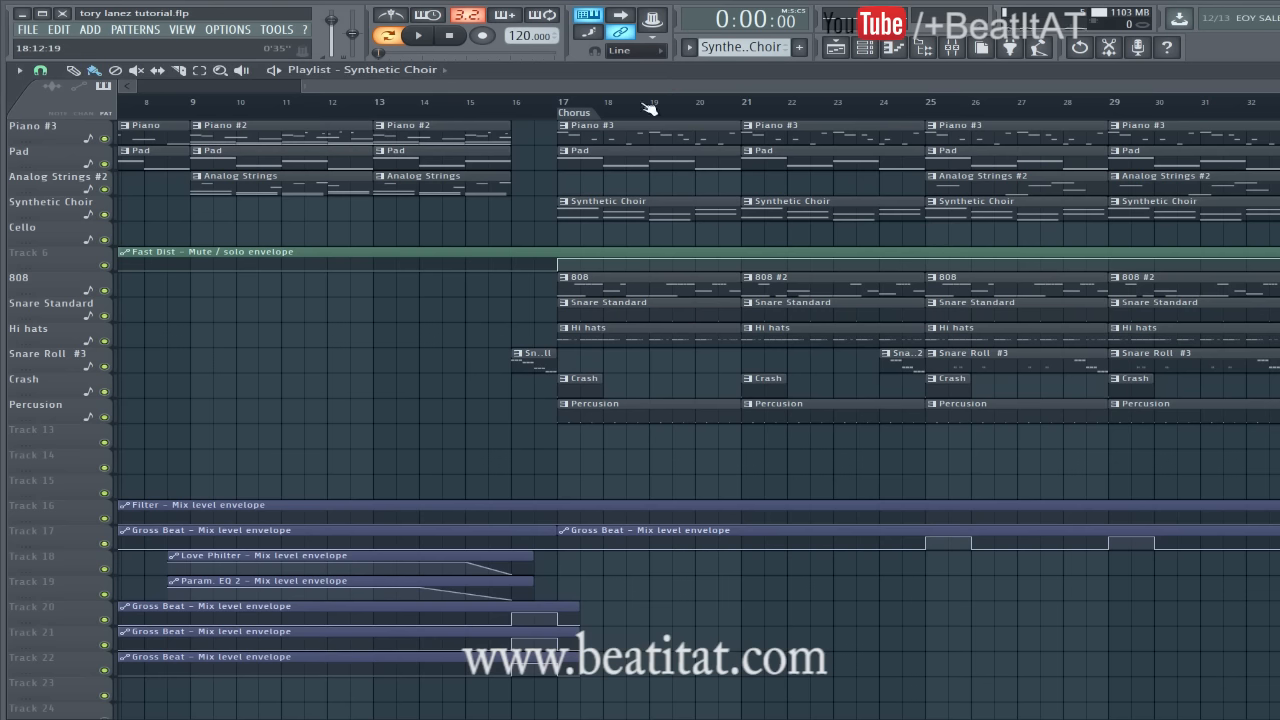
# Play the song from the Chorus marker at bar 17 and check the track levels in the mixer.
pyautogui.click(575, 105)
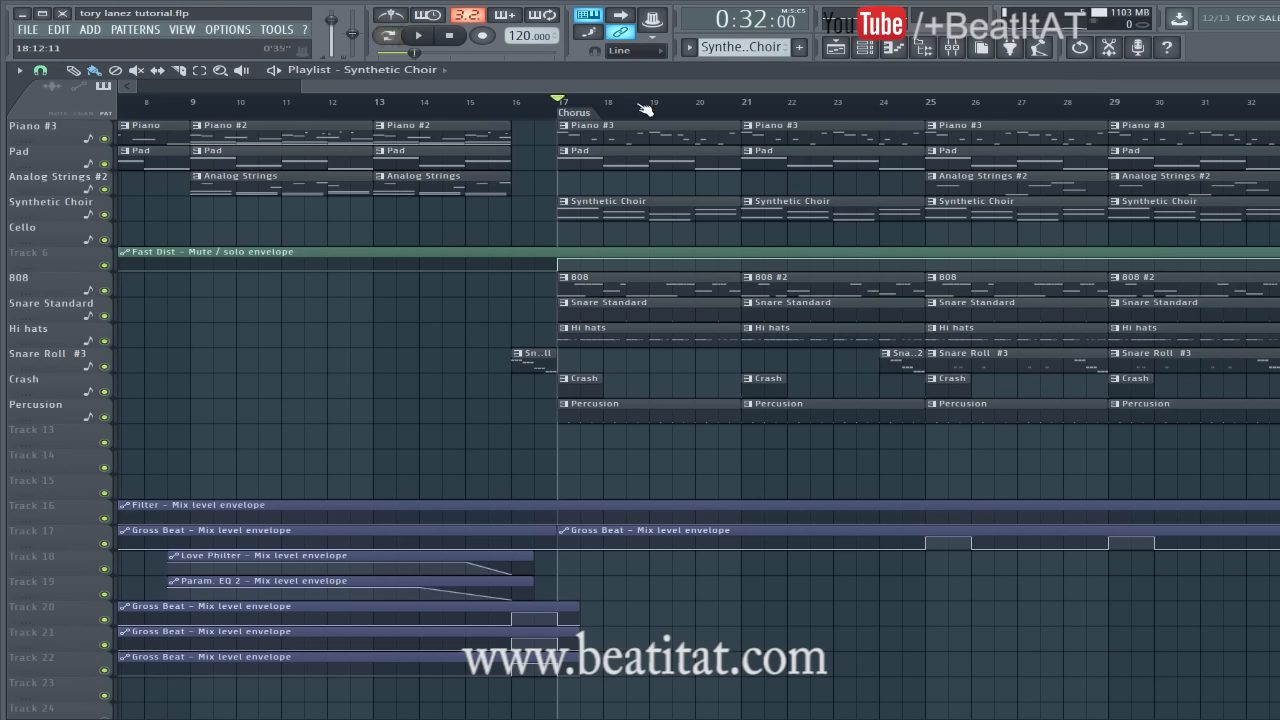
pyautogui.click(952, 47)
pyautogui.click(952, 47)
pyautogui.press('space')
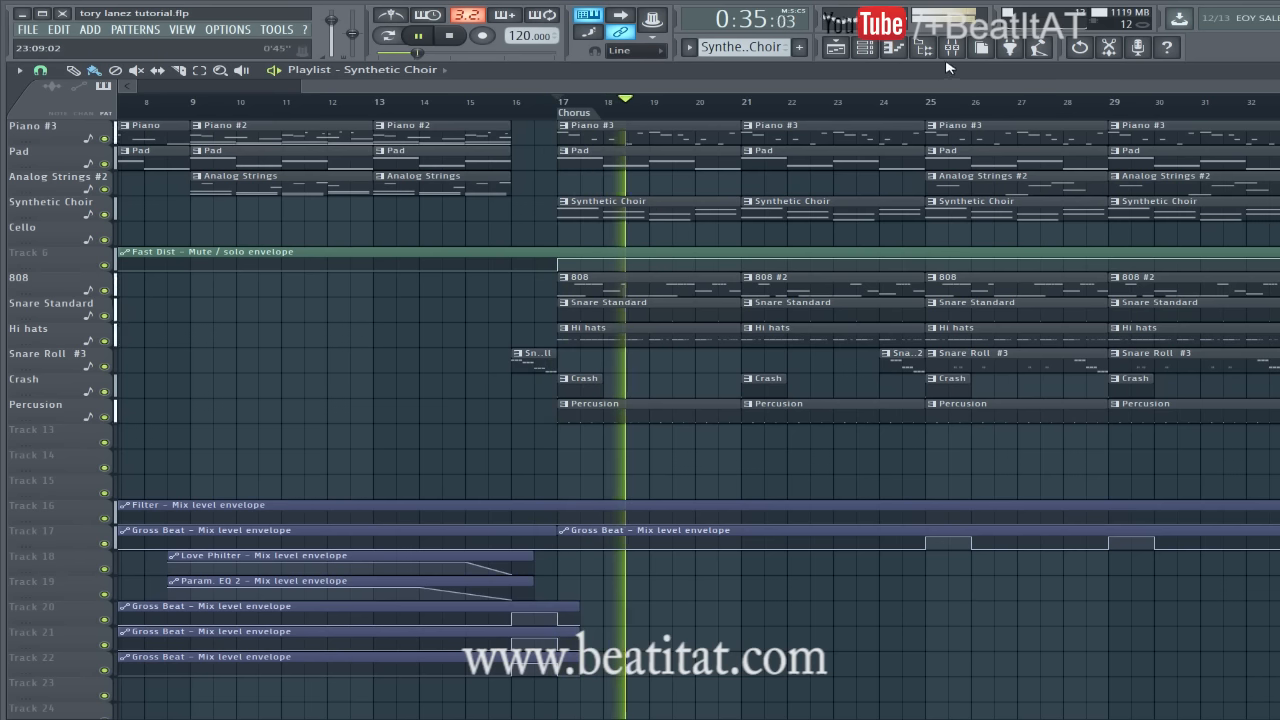
pyautogui.press('F9')
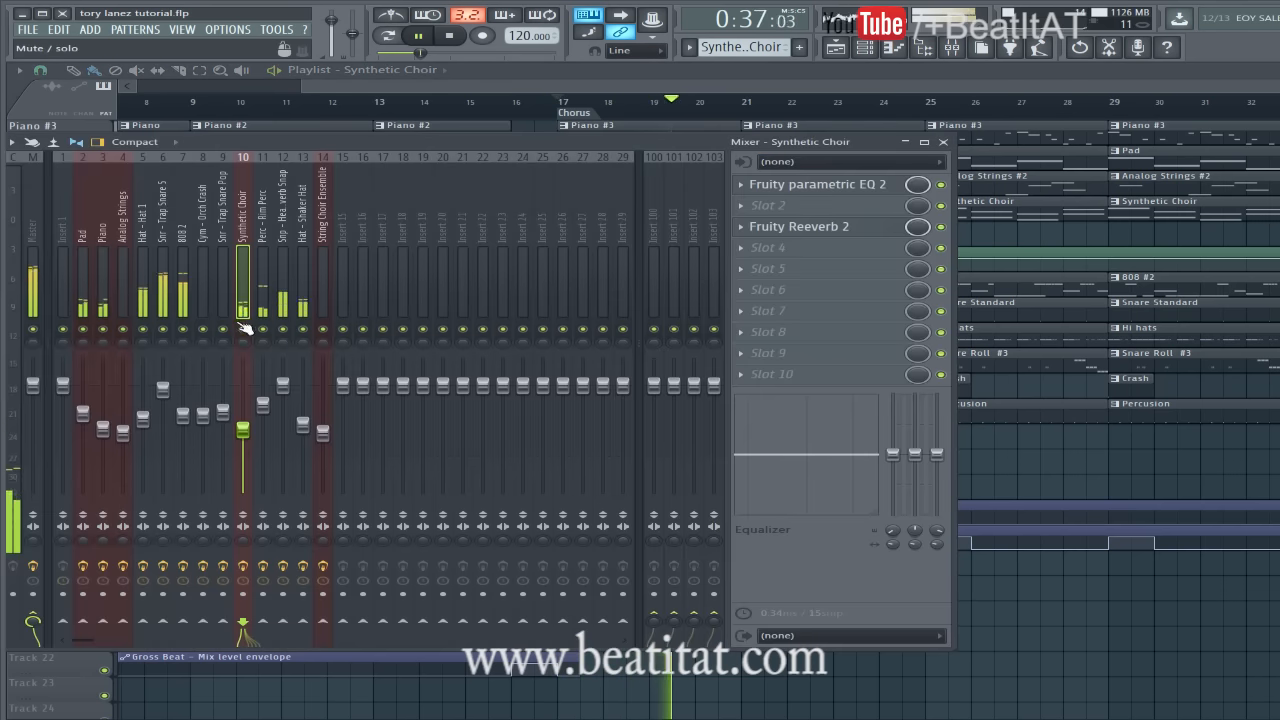
pyautogui.press('F9')
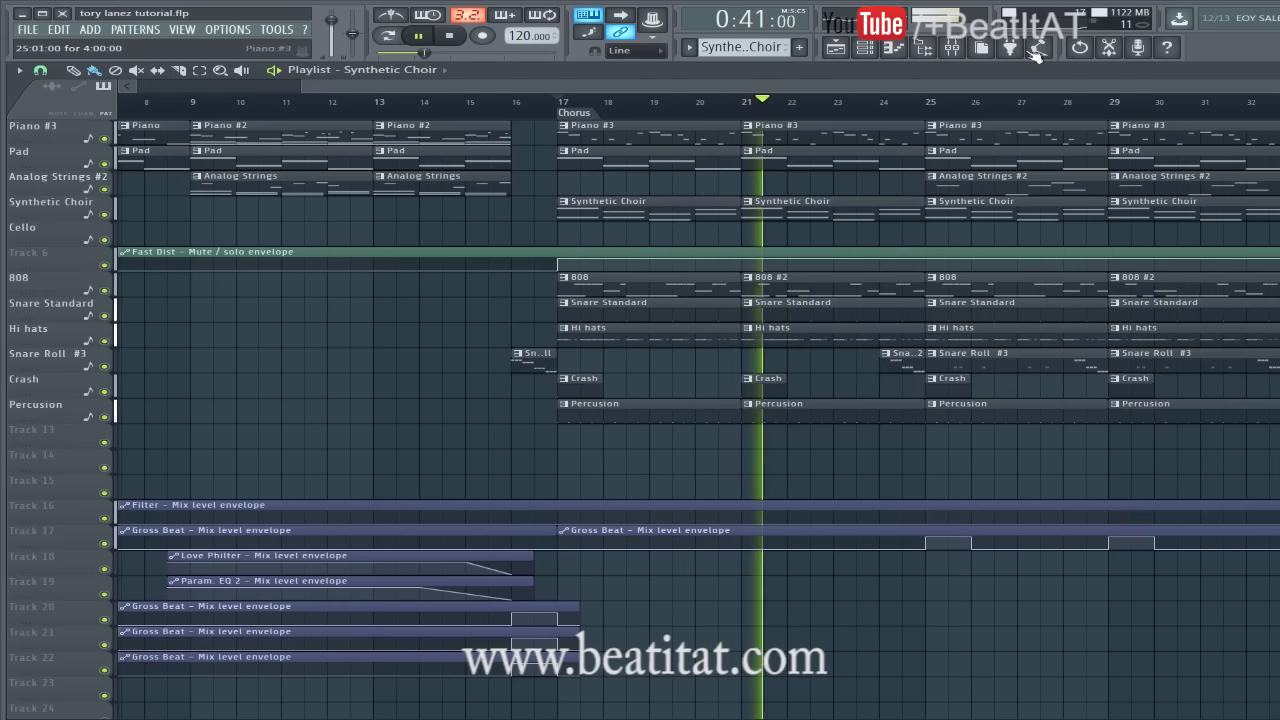
pyautogui.press('F9')
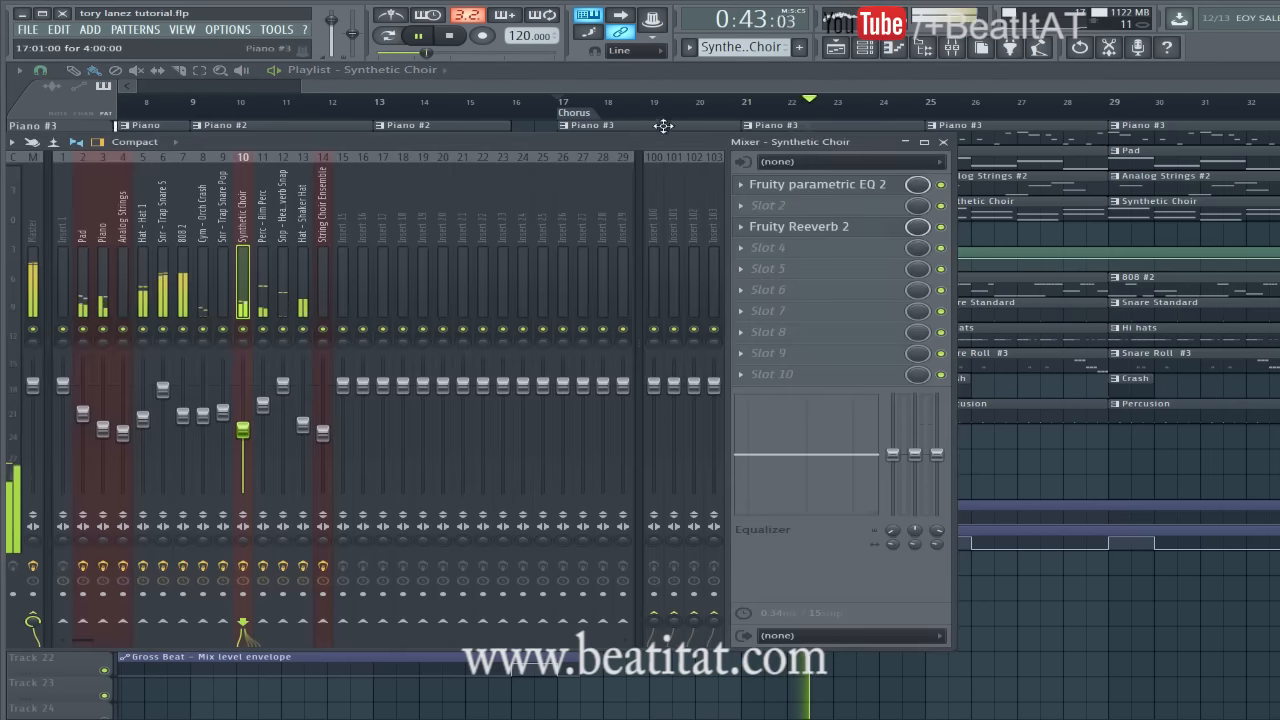
pyautogui.press('F9')
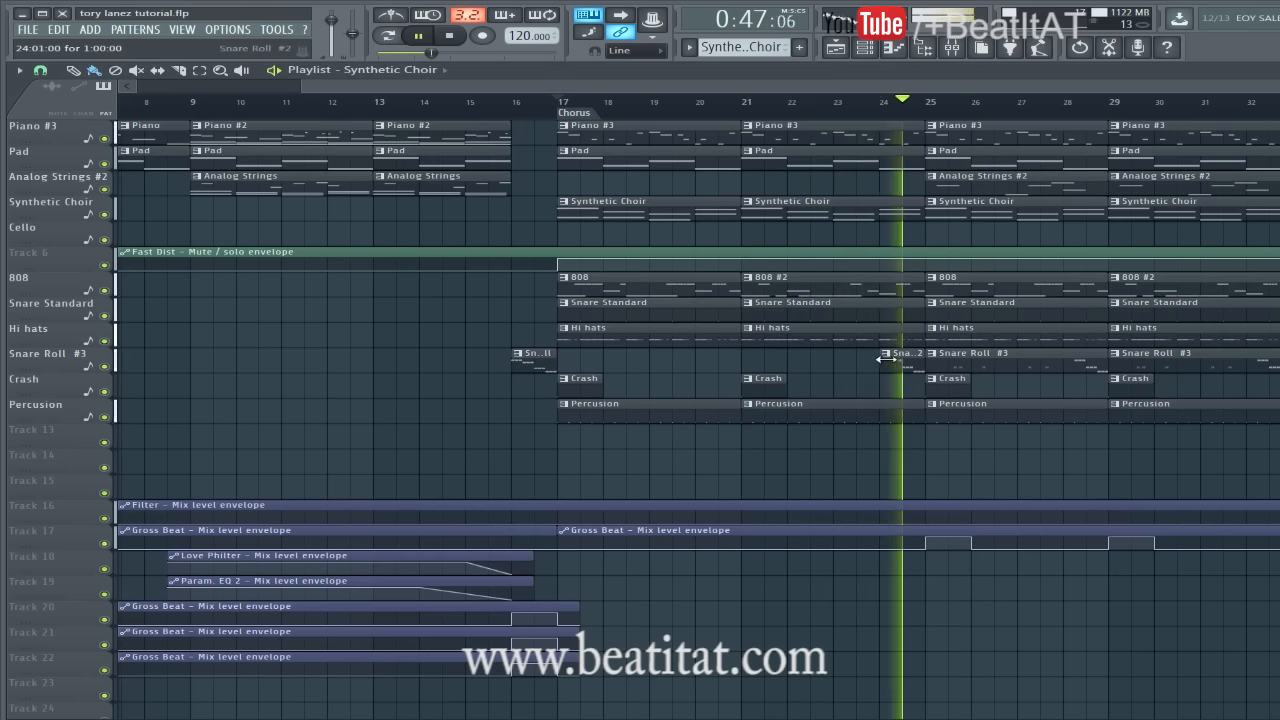
pyautogui.press('space')
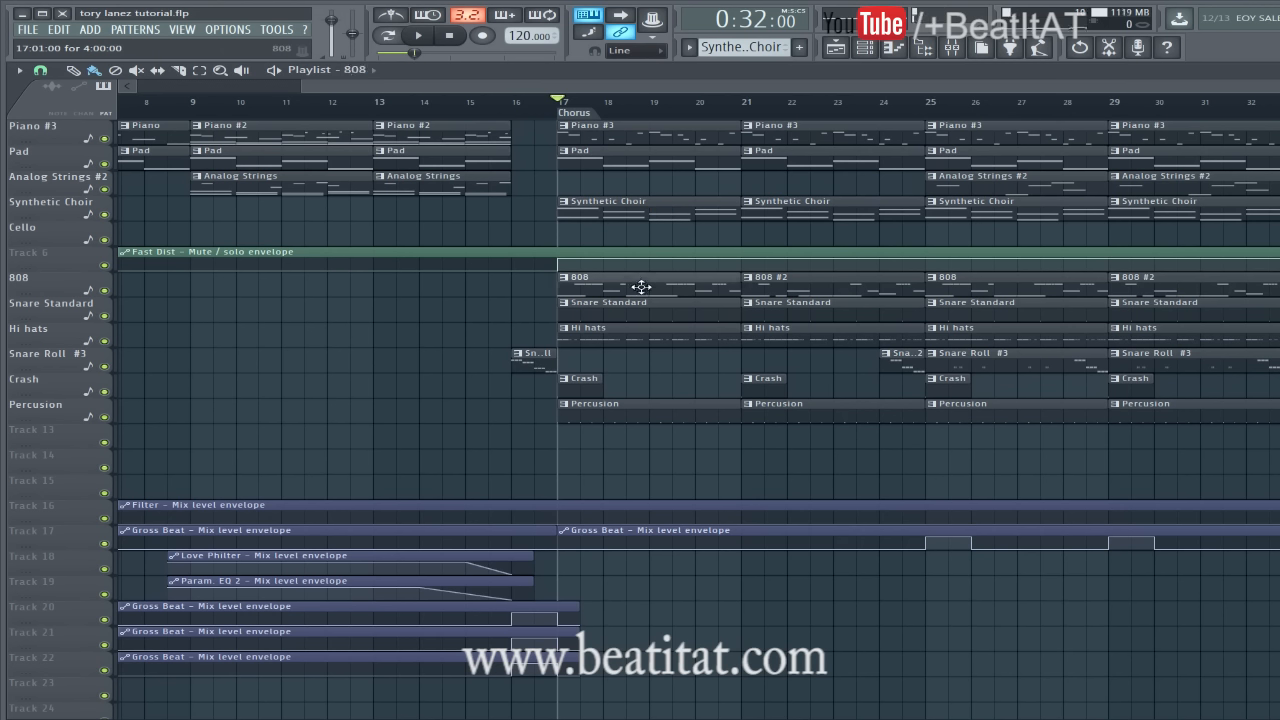
# Open the chorus's 808 pattern in the channel rack and view the 808 2 sampler's volume envelope.
pyautogui.doubleClick(649, 275)
pyautogui.press('Escape')
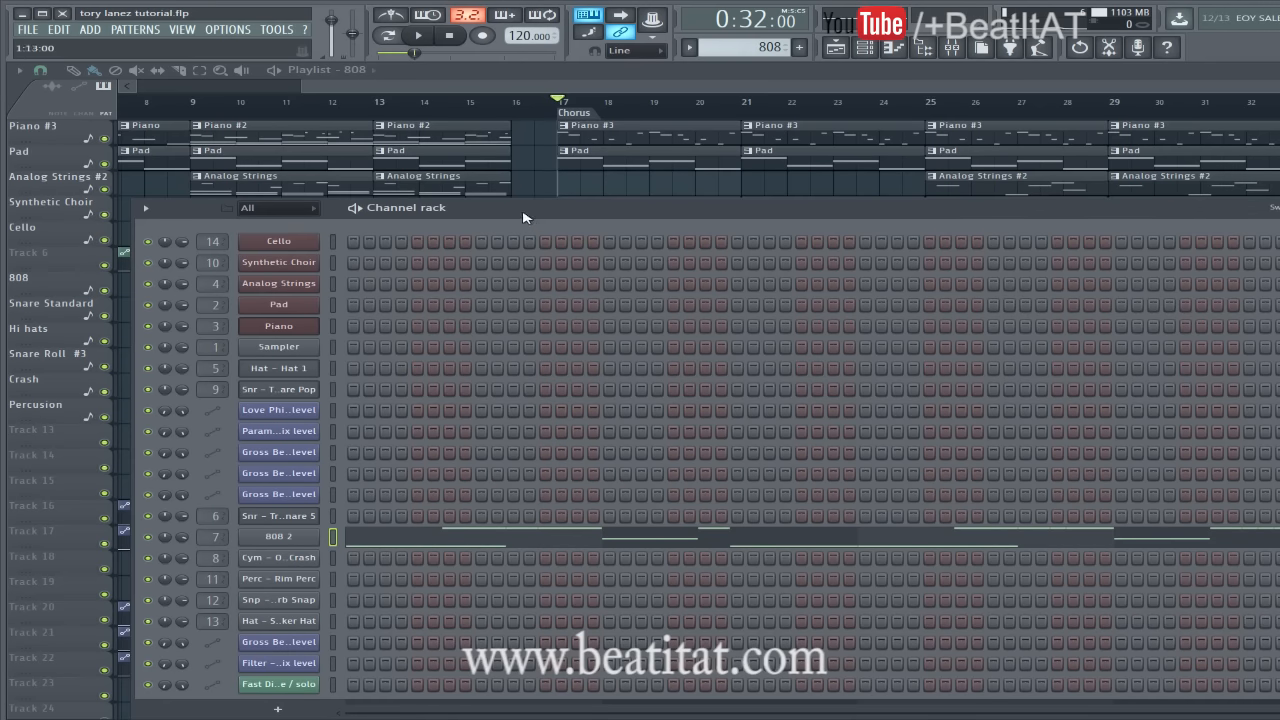
pyautogui.moveTo(509, 205); pyautogui.dragTo(446, 149)
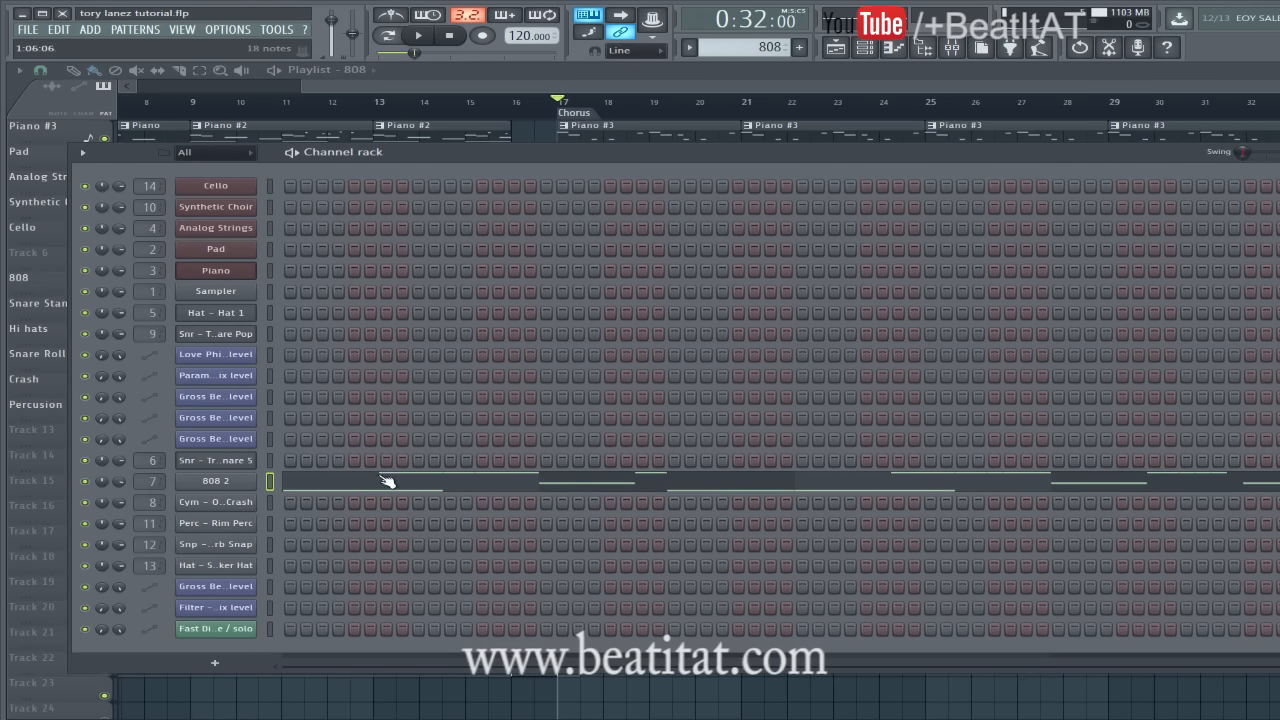
pyautogui.click(206, 481)
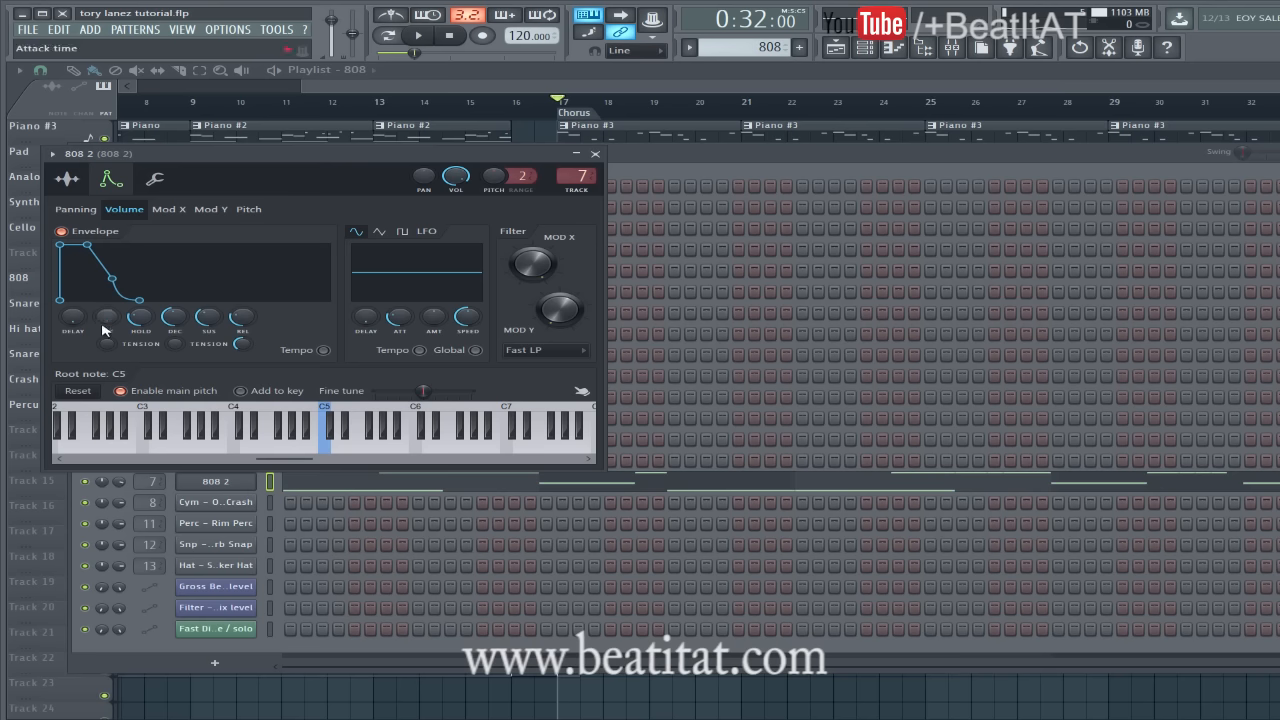
pyautogui.click(595, 154)
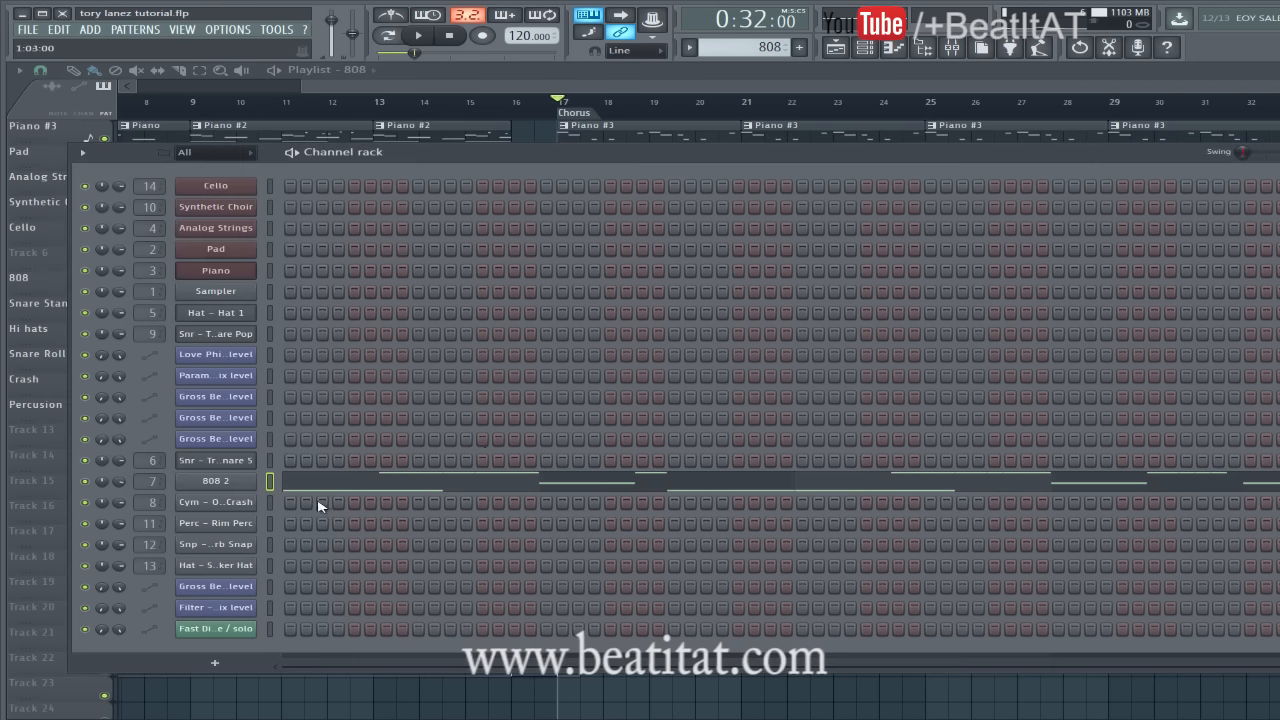
# Audition the 808 2 sample on the sampler keyboard with its volume envelope off and back on, then close the sampler.
pyautogui.click(228, 482)
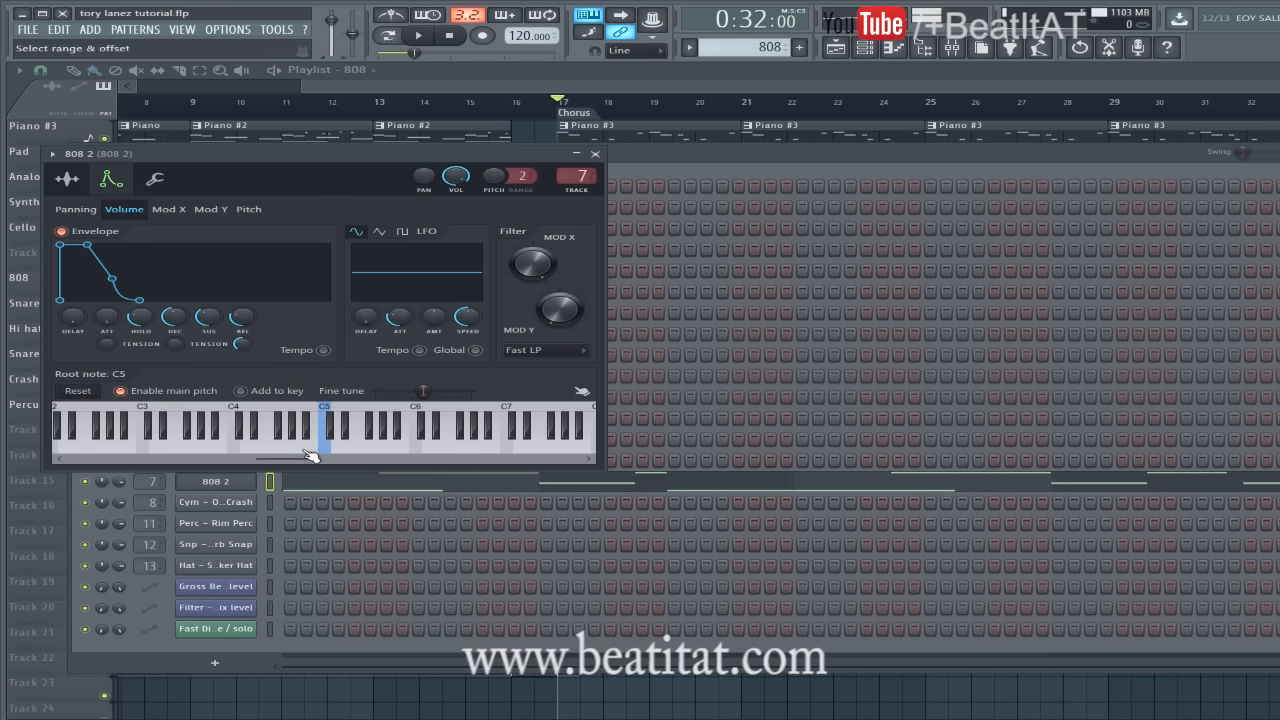
pyautogui.moveTo(410, 438); pyautogui.dragTo(383, 443)
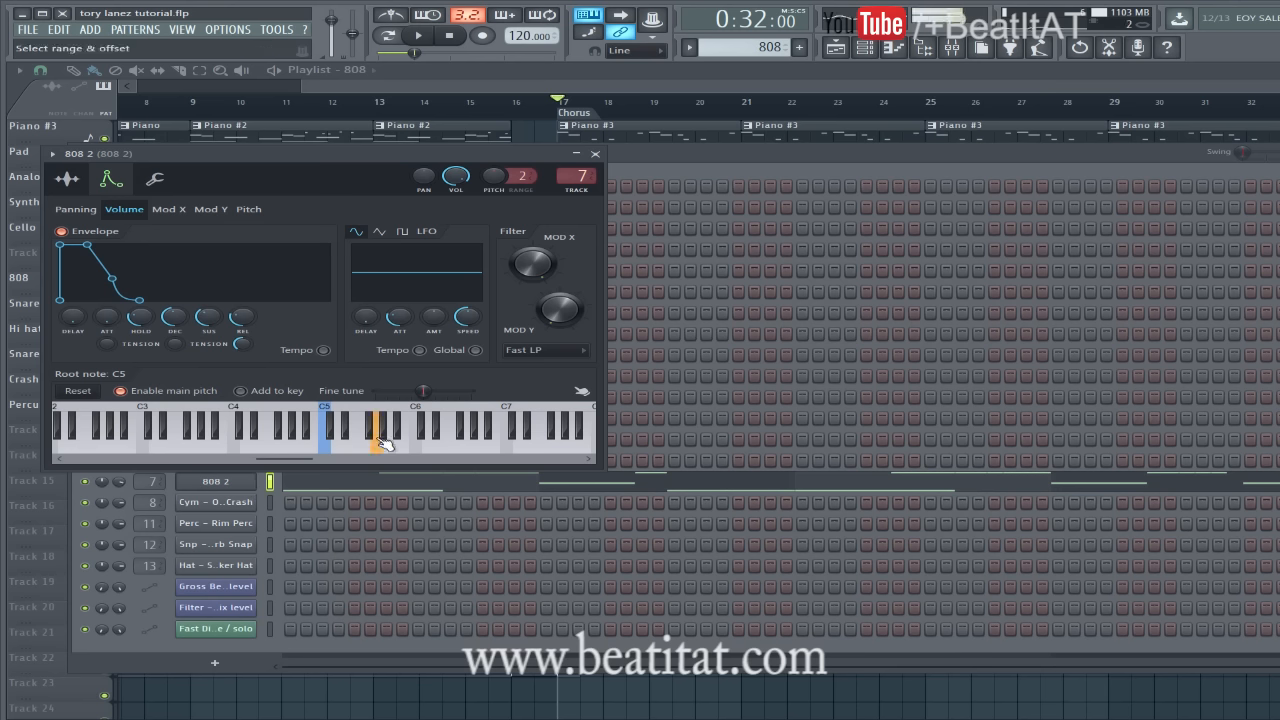
pyautogui.rightClick(107, 321)
pyautogui.click(75, 237)
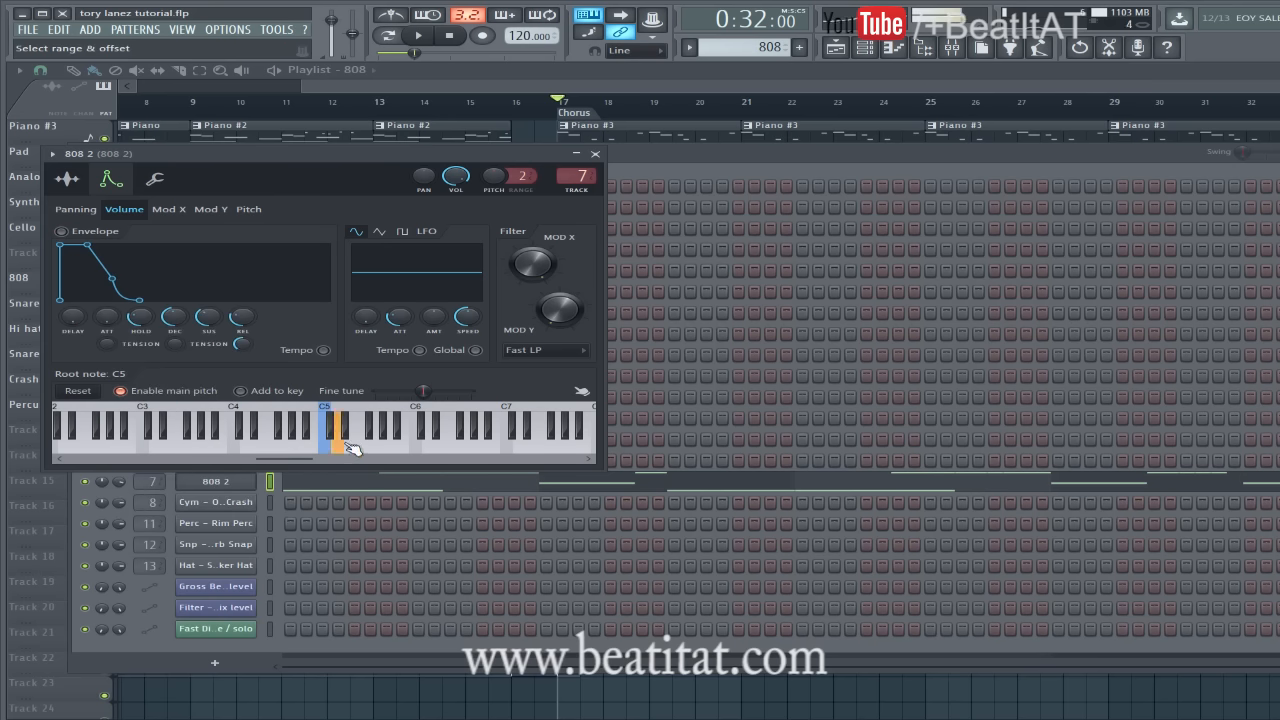
pyautogui.click(76, 236)
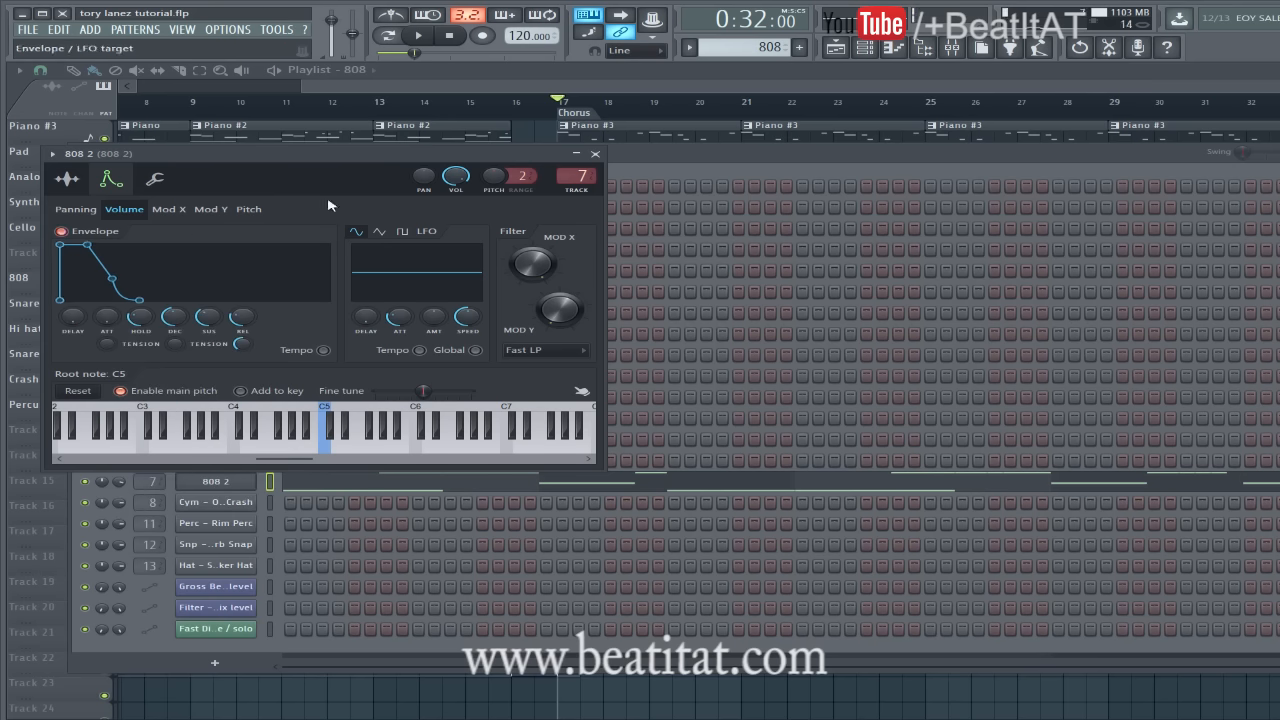
pyautogui.click(595, 154)
# Inspect the 808 2 mixer track's Fruity parametric EQ 2 curve, then close the mixer and return to the playlist.
pyautogui.click(954, 47)
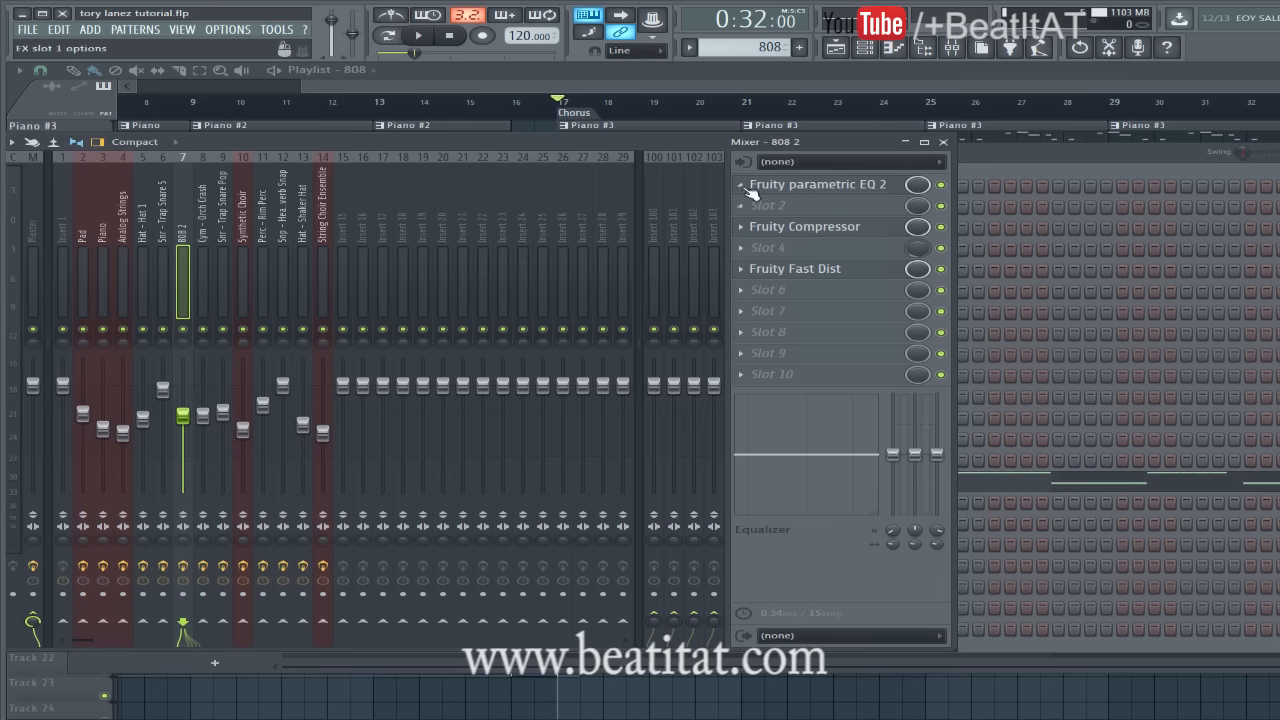
pyautogui.click(790, 190)
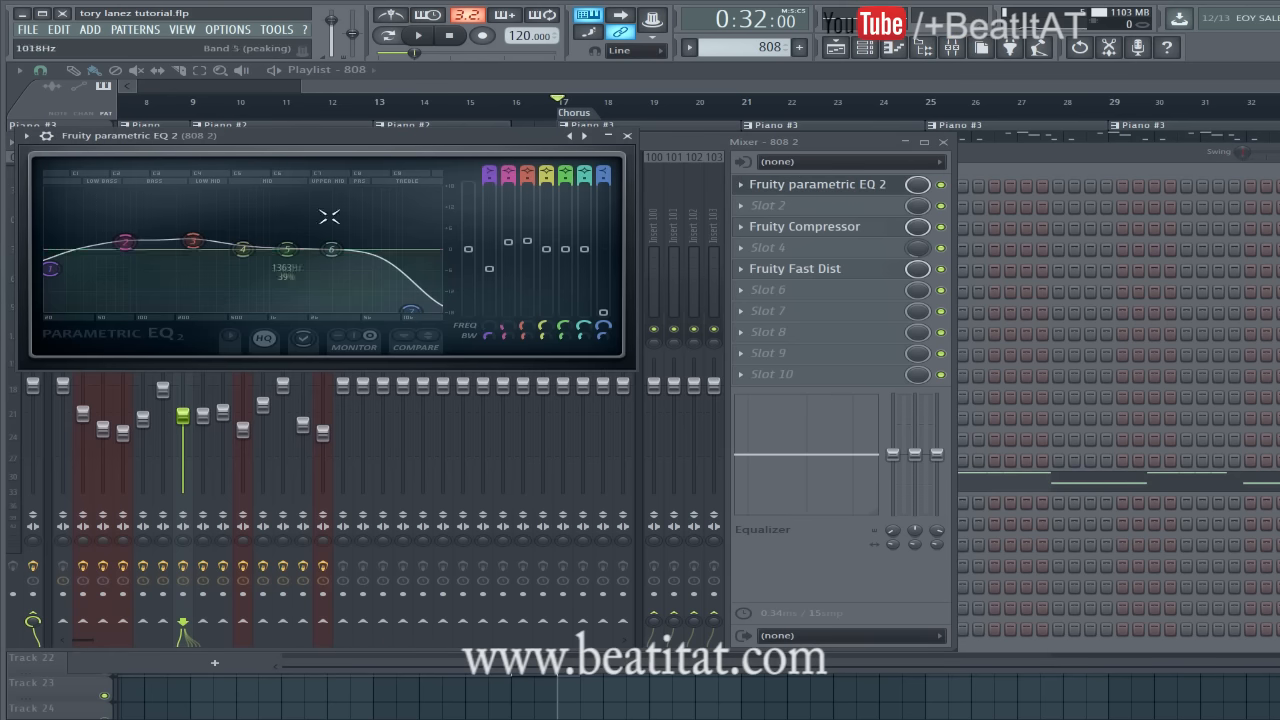
pyautogui.click(627, 136)
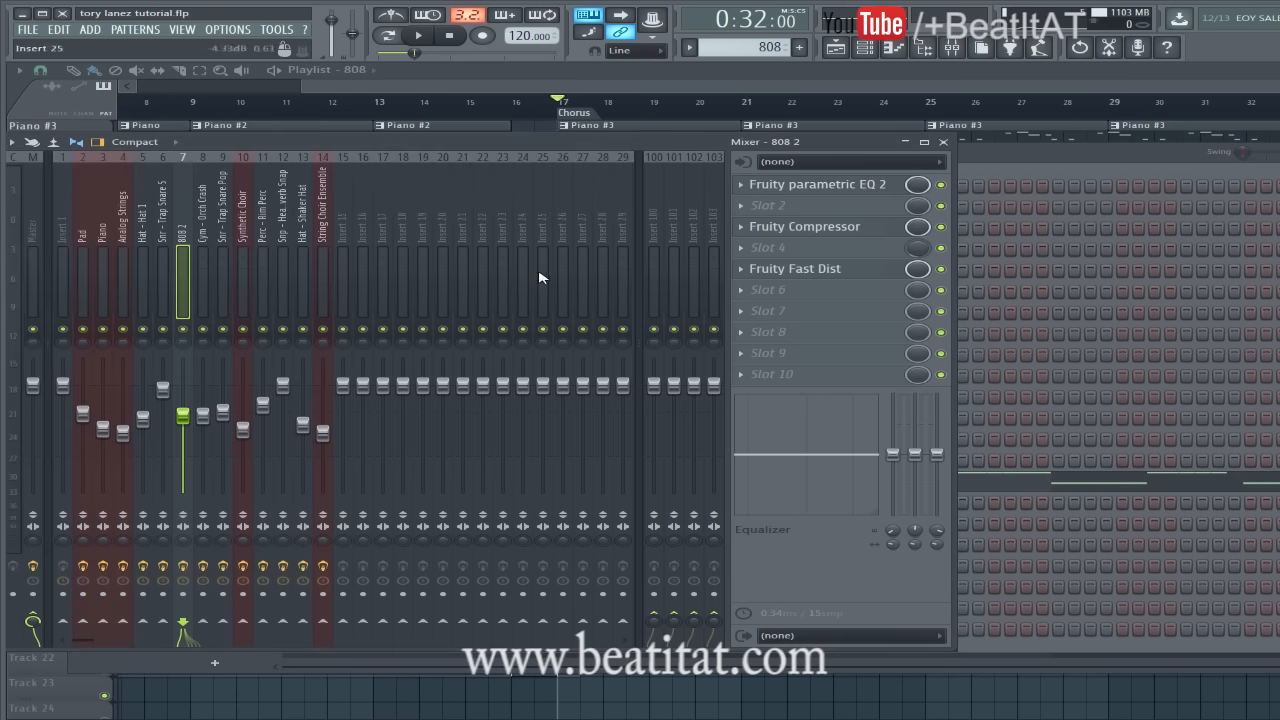
pyautogui.click(943, 141)
pyautogui.press('F6')
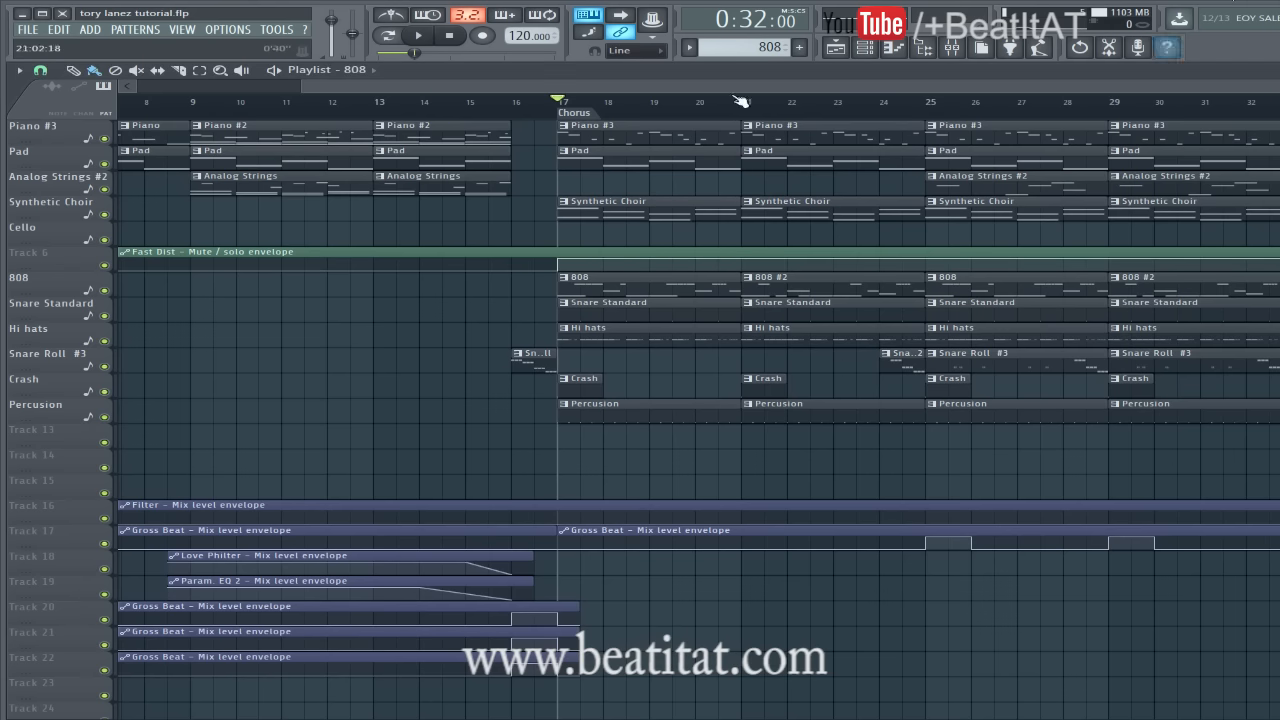
# Open the 808 pattern's notes in the piano roll, examine the bass line and briefly play it.
pyautogui.hscroll(4, 691, 88)
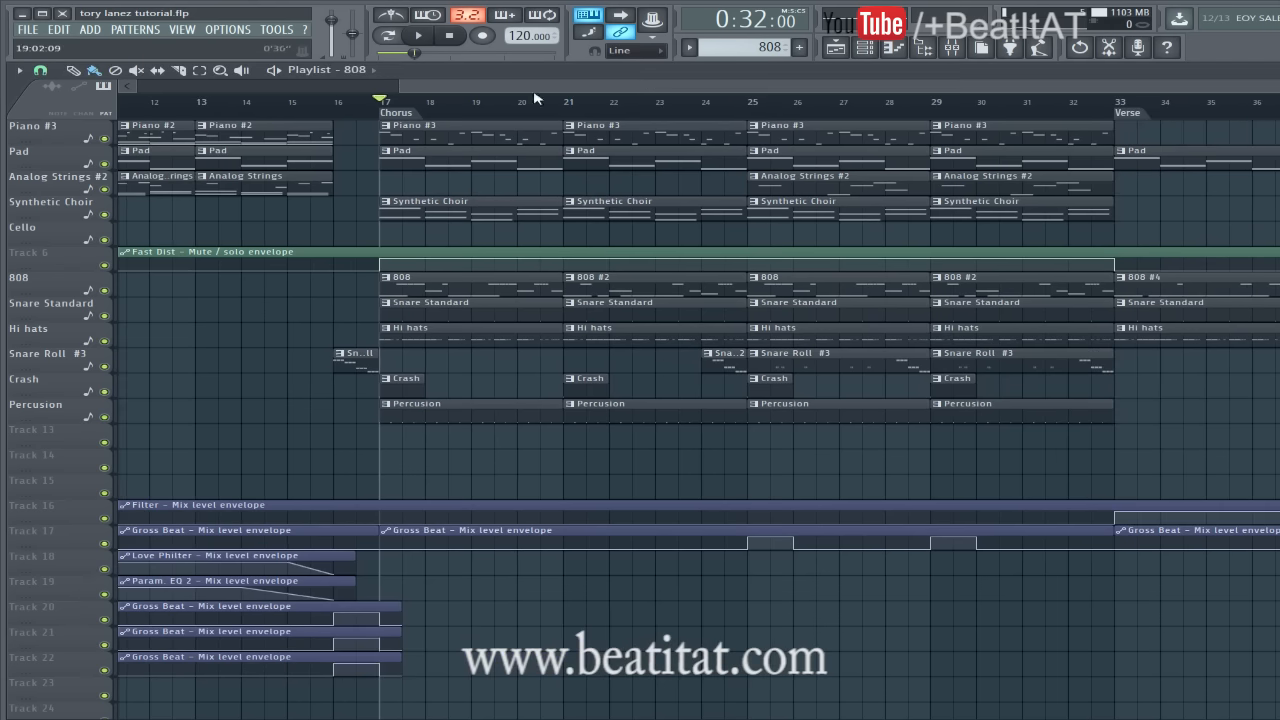
pyautogui.click(865, 47)
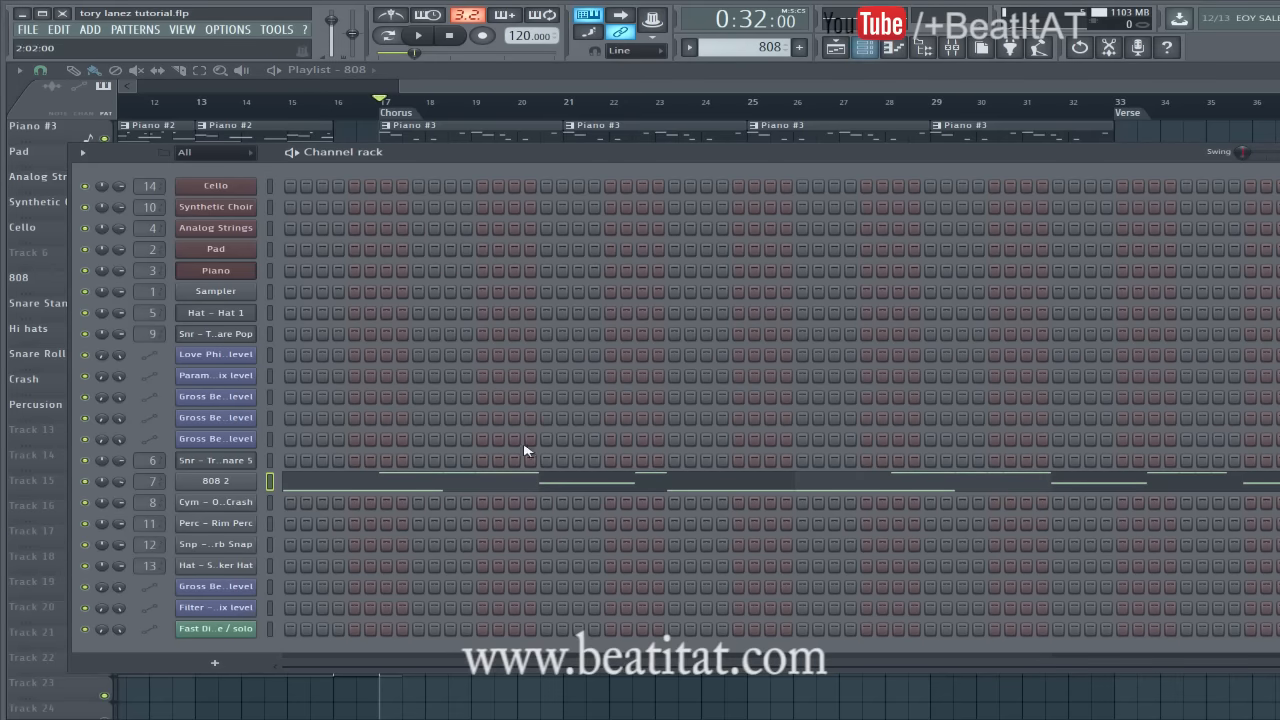
pyautogui.click(562, 482)
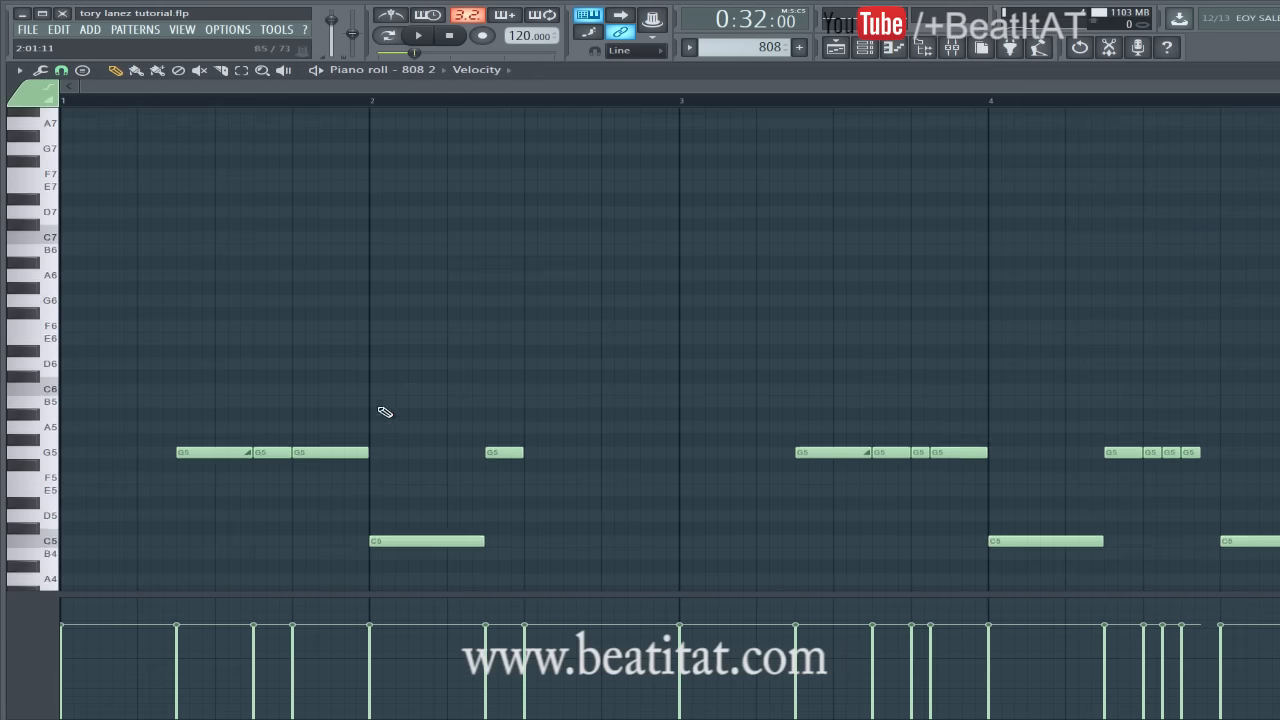
pyautogui.click(255, 172)
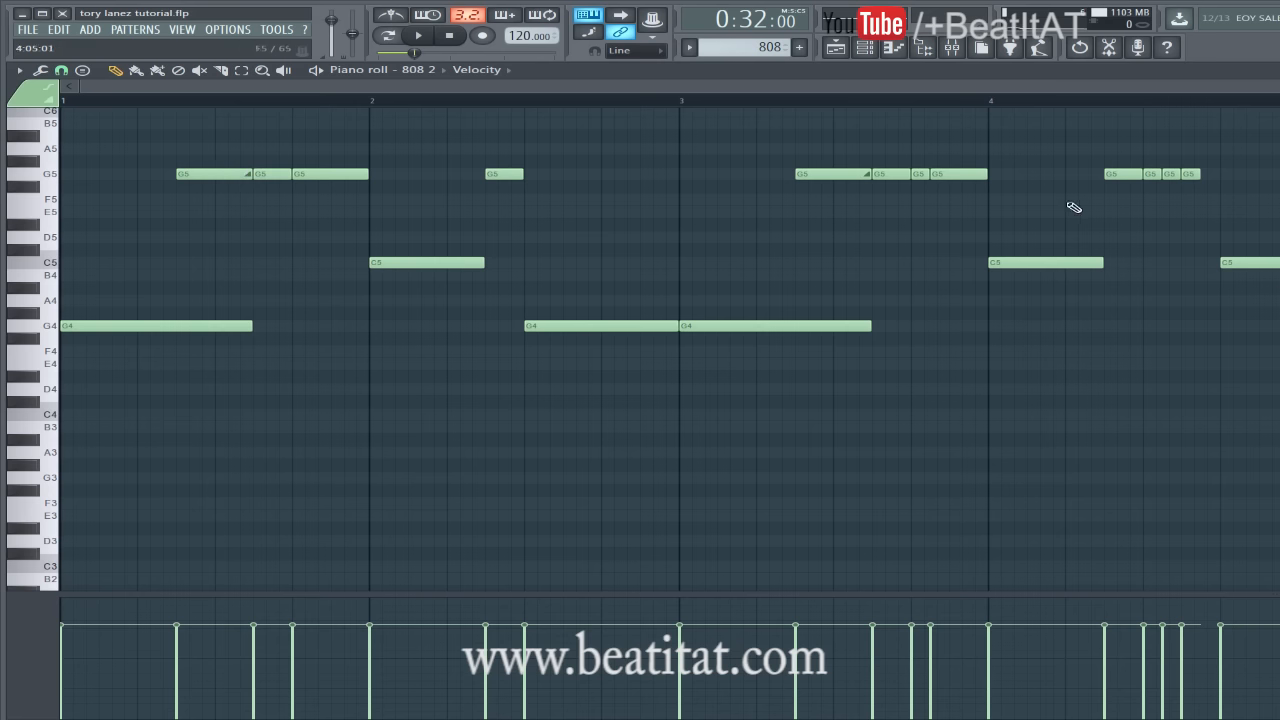
pyautogui.press('space')
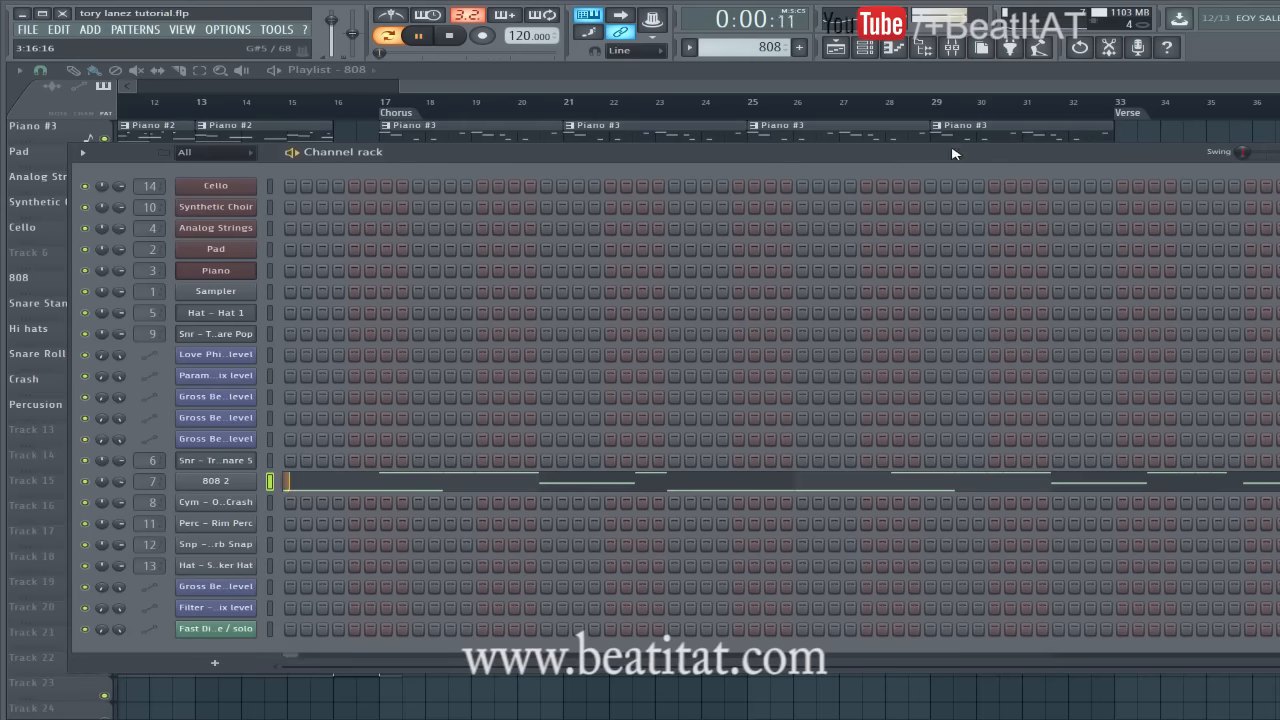
pyautogui.press('space')
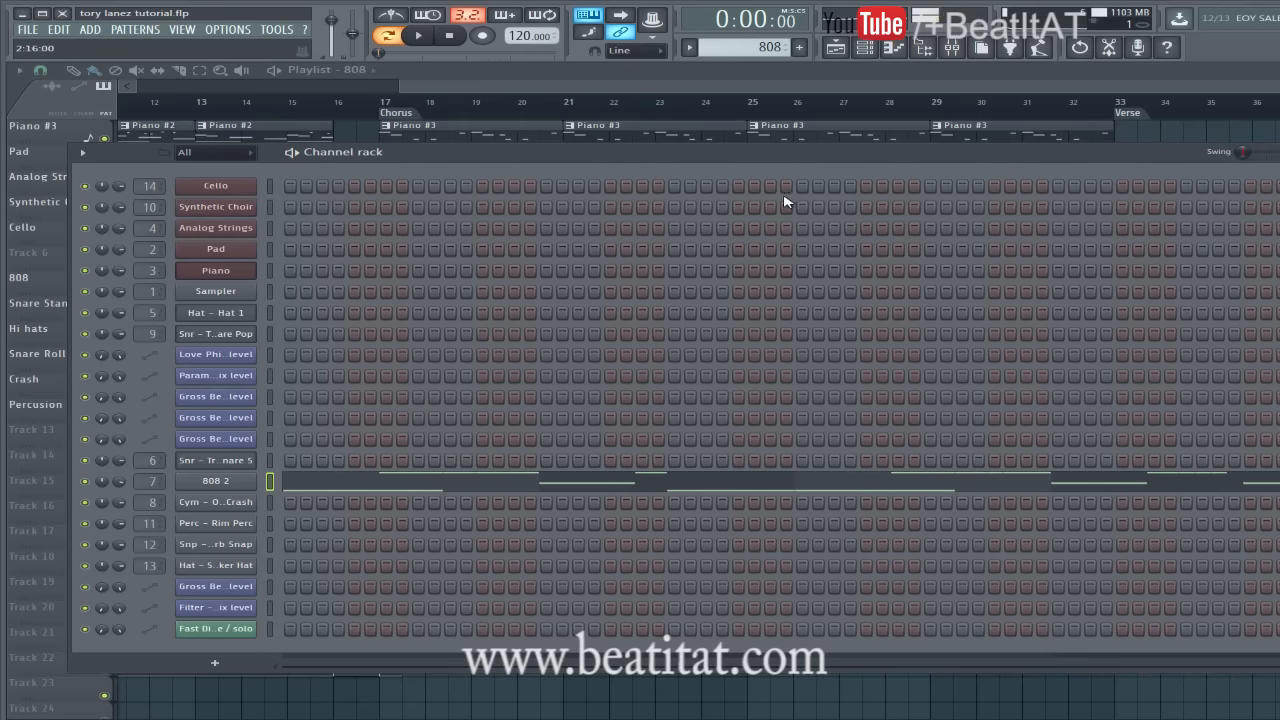
# Open the 808 #2 pattern from the playlist and examine its bass notes across the piano roll.
pyautogui.click(870, 77)
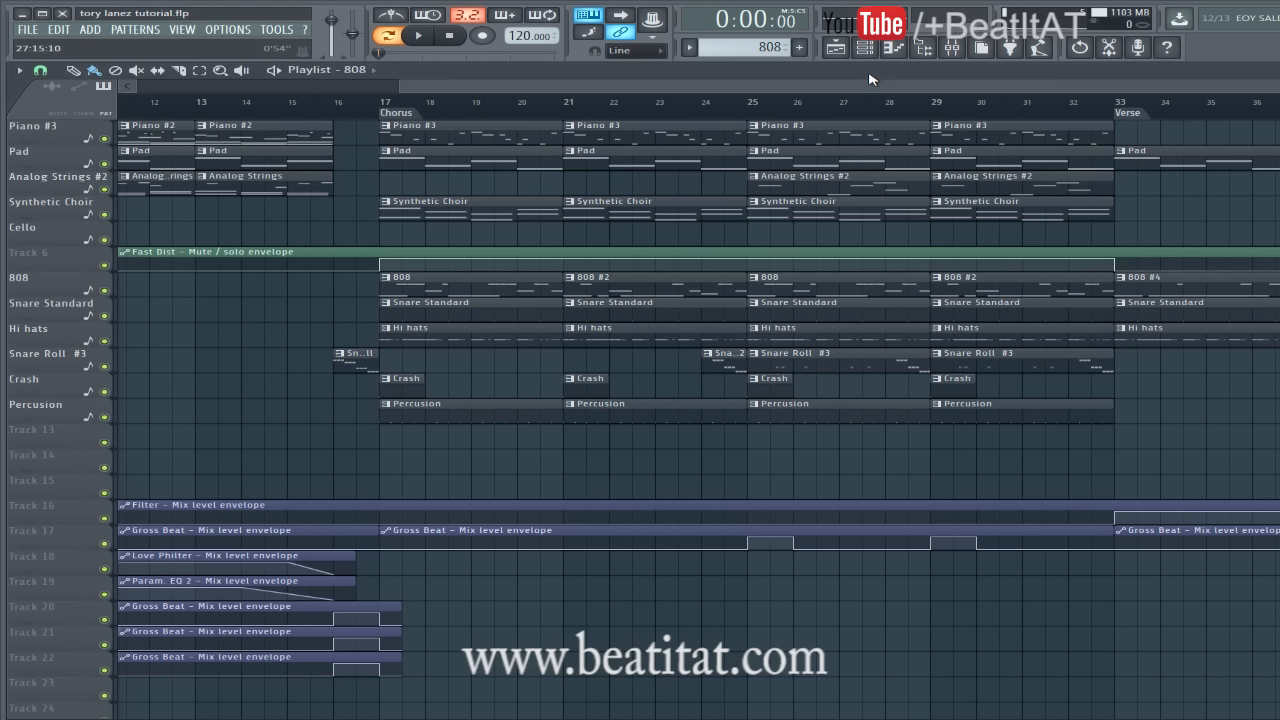
pyautogui.doubleClick(662, 292)
pyautogui.scroll(-5, 560, 256)
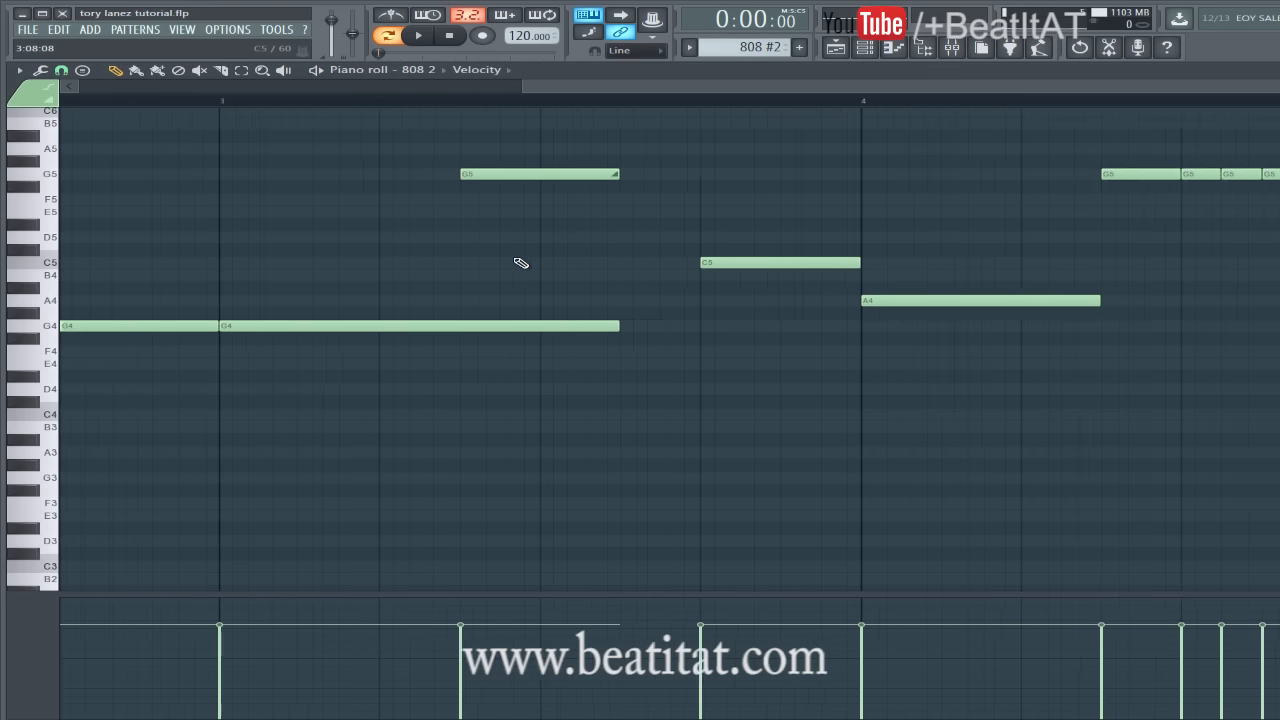
pyautogui.moveTo(472, 90); pyautogui.dragTo(309, 286)
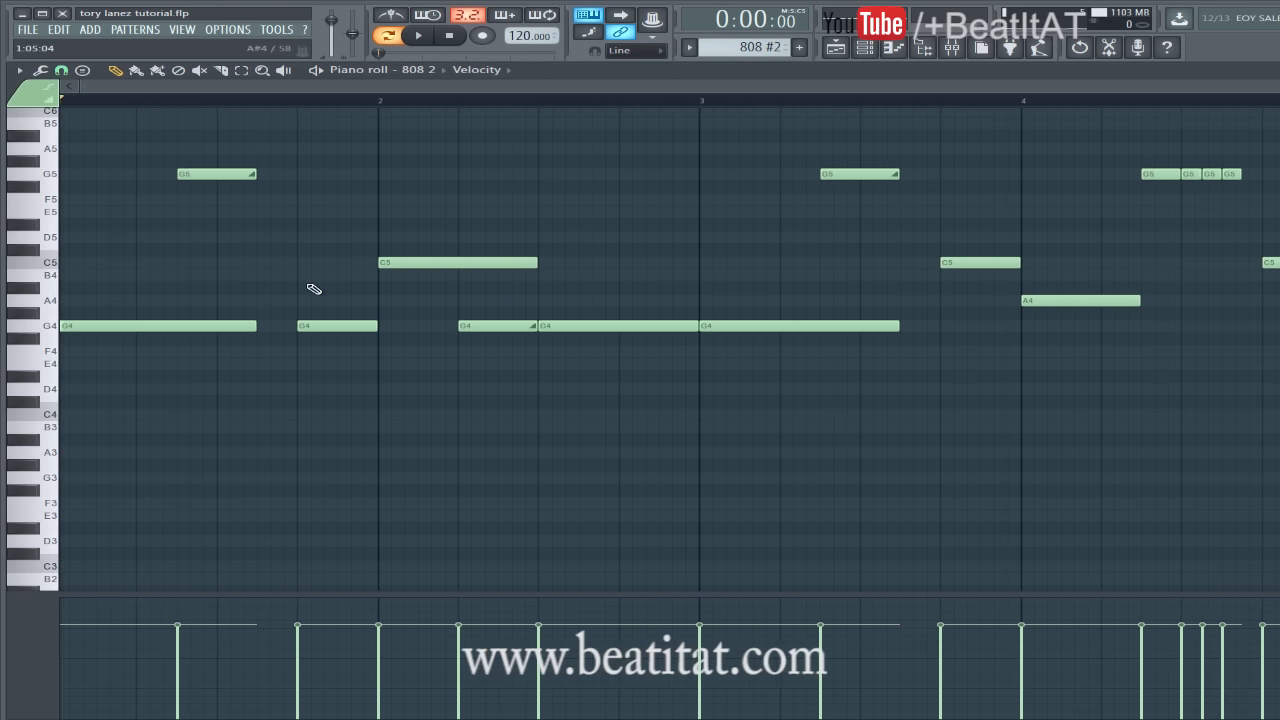
# Close the 808 #2 notes and examine how the 808 patterns are arranged across the chorus and verse.
pyautogui.press('Escape')
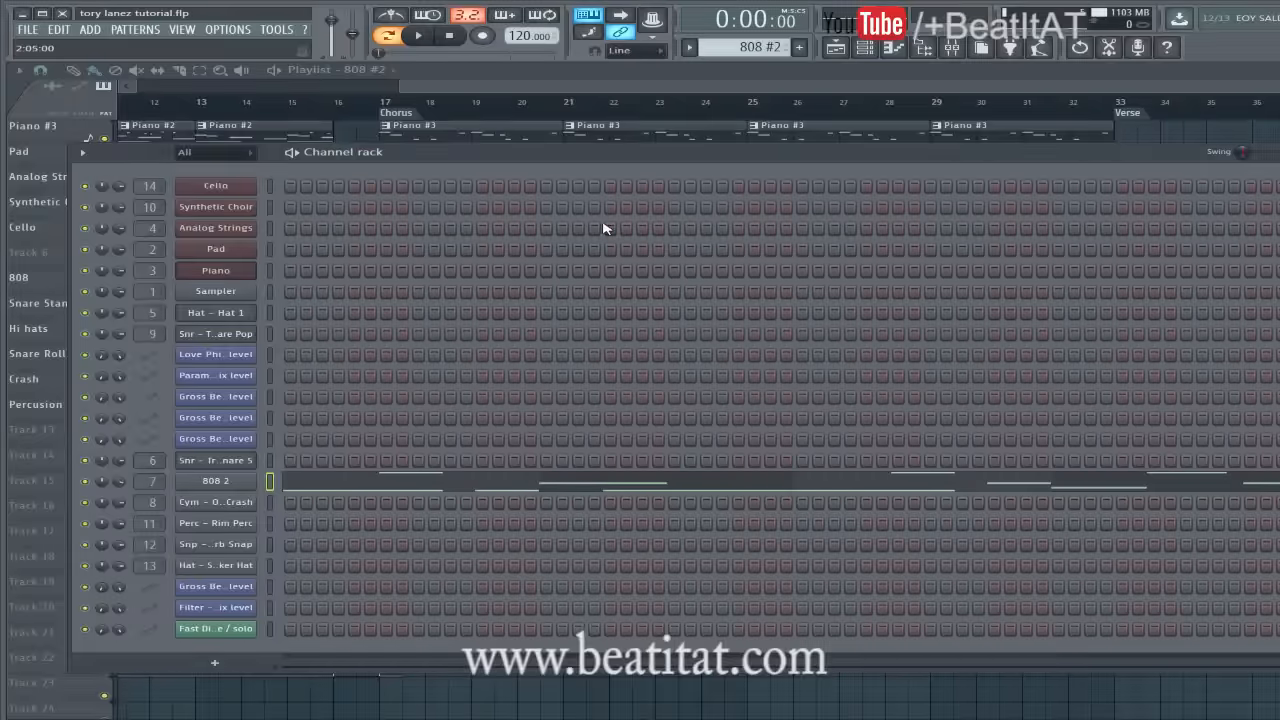
pyautogui.click(601, 90)
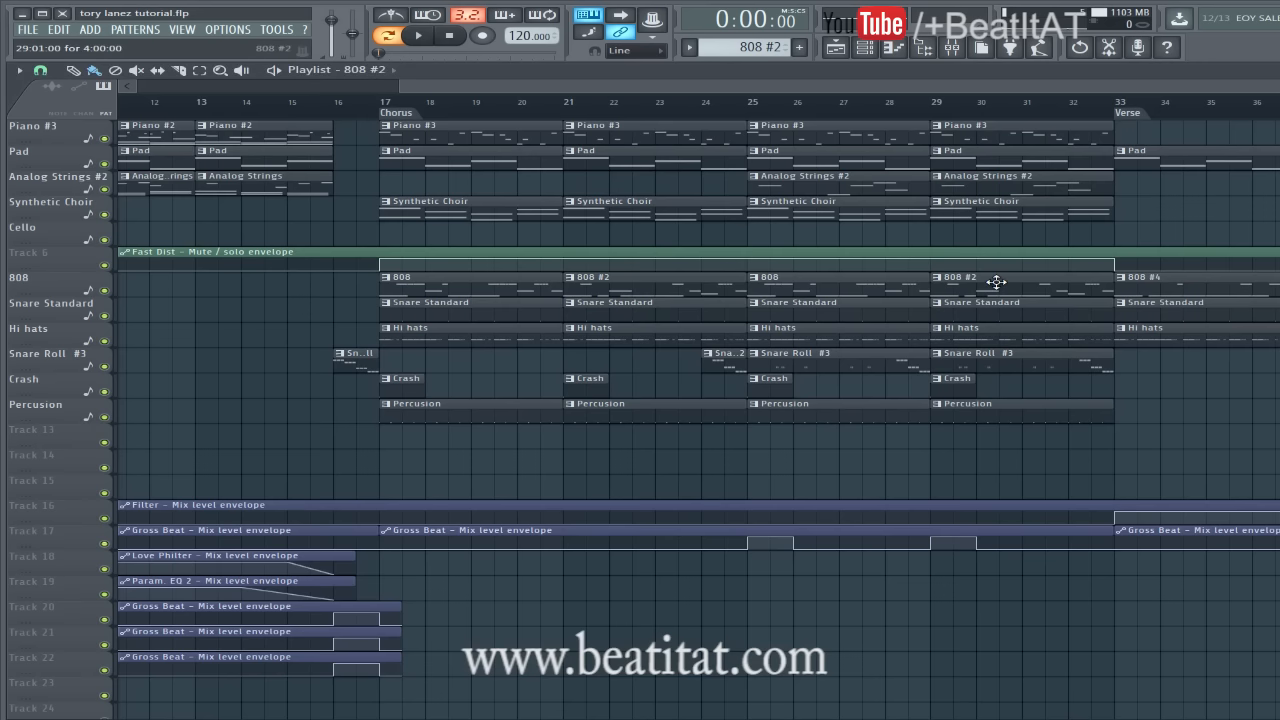
pyautogui.moveTo(551, 93); pyautogui.dragTo(983, 72)
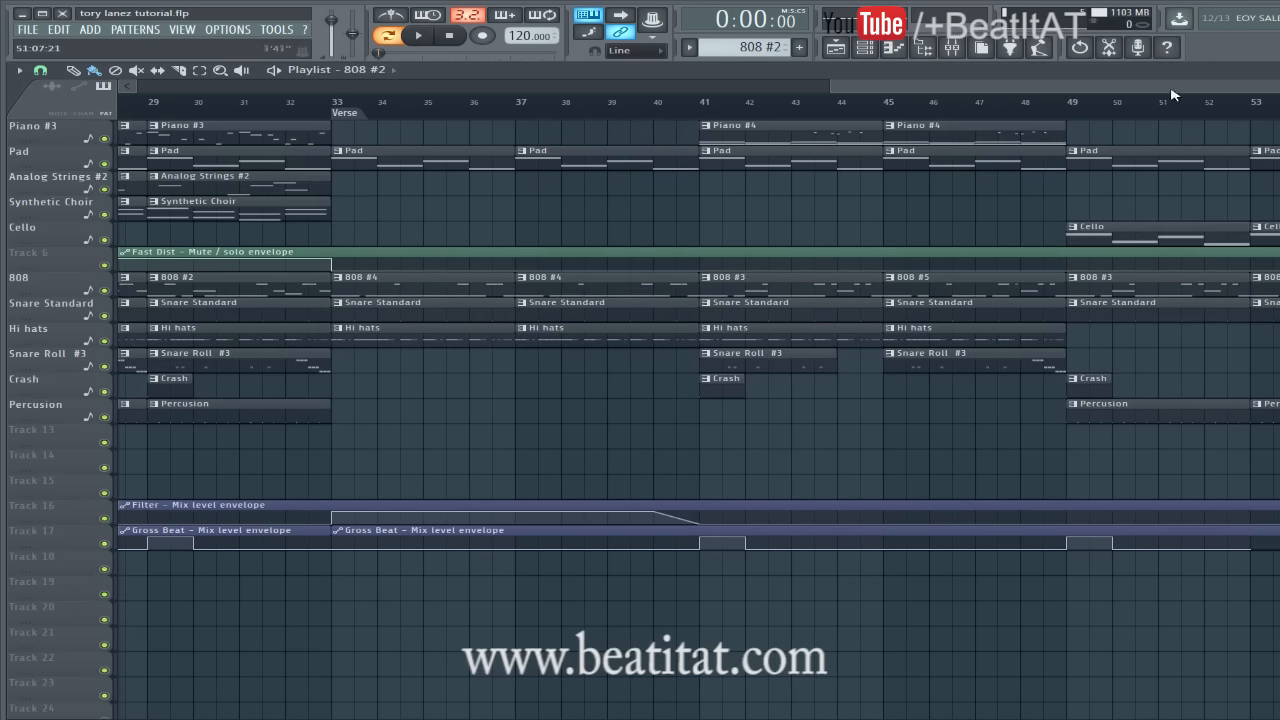
pyautogui.hscroll(-6, 947, 311)
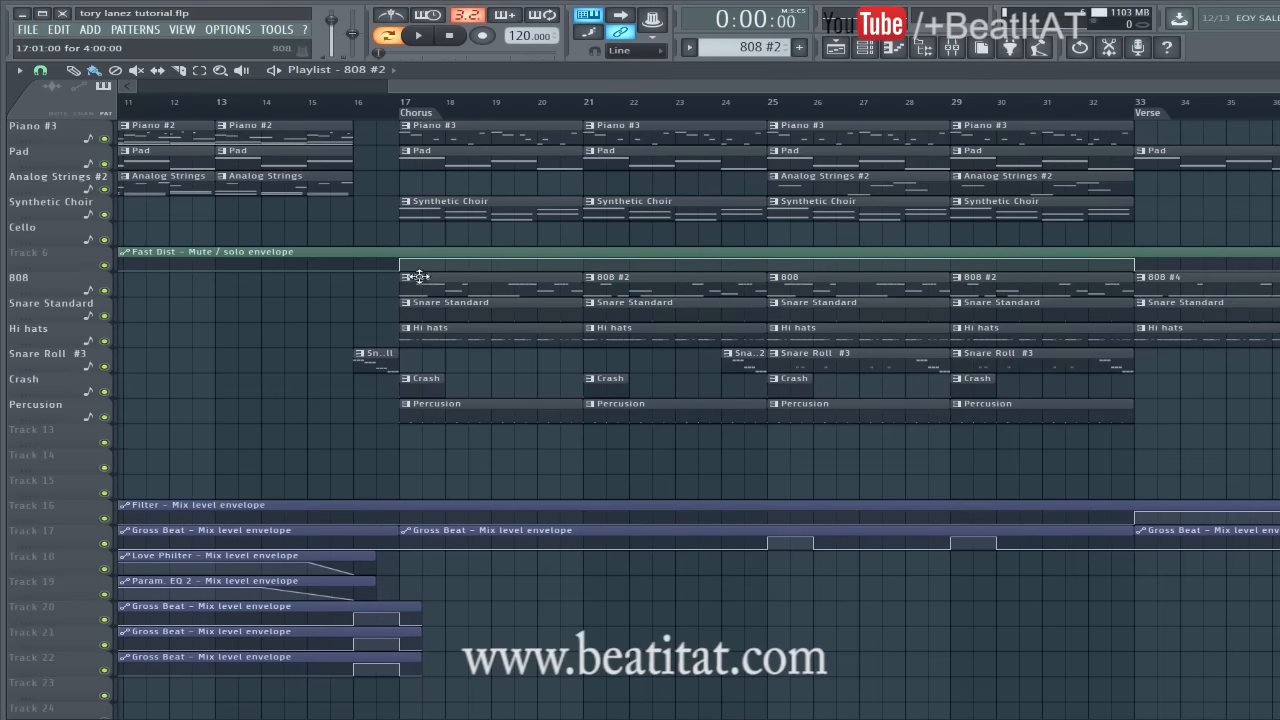
# Reopen the second 808 clip of the chorus to examine its notes, play it briefly and return to the playlist.
pyautogui.doubleClick(652, 289)
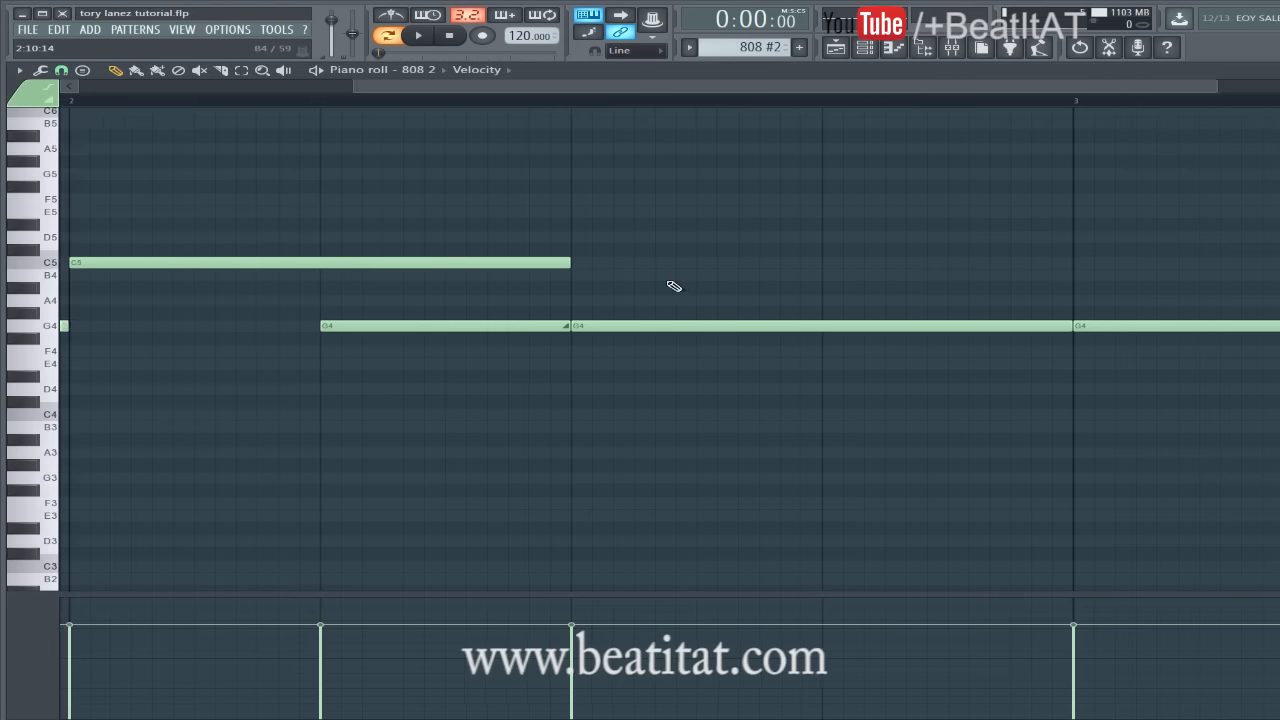
pyautogui.press('space')
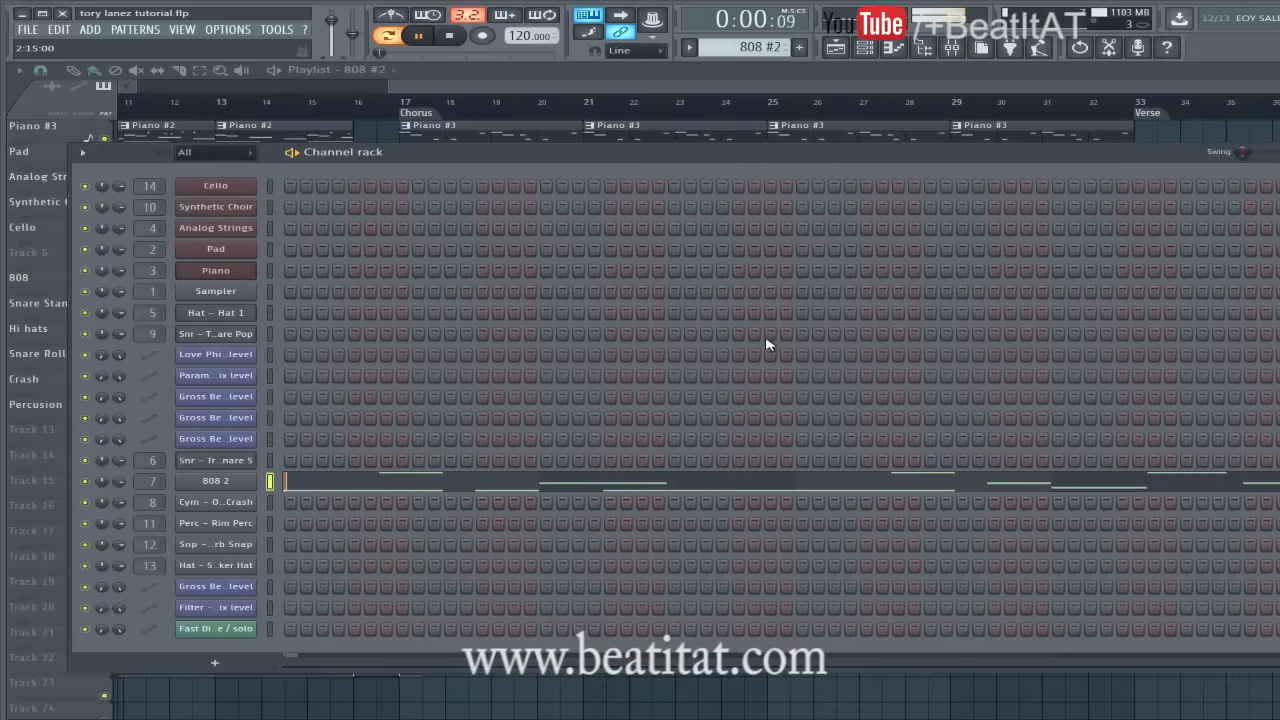
pyautogui.press('F5')
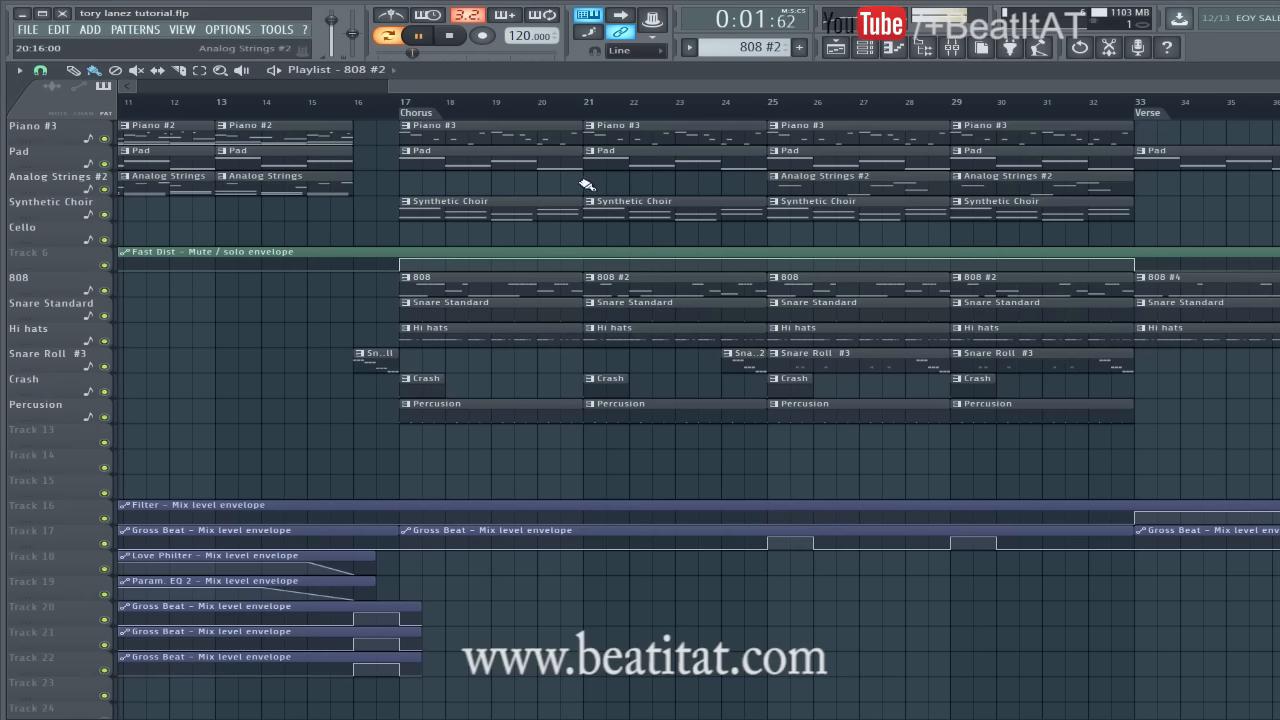
# Play the chorus from bar 17 with only the 808, Fast Dist and Filter envelope tracks audible, then stop and unmute all tracks.
pyautogui.click(410, 103)
pyautogui.rightClick(104, 290)
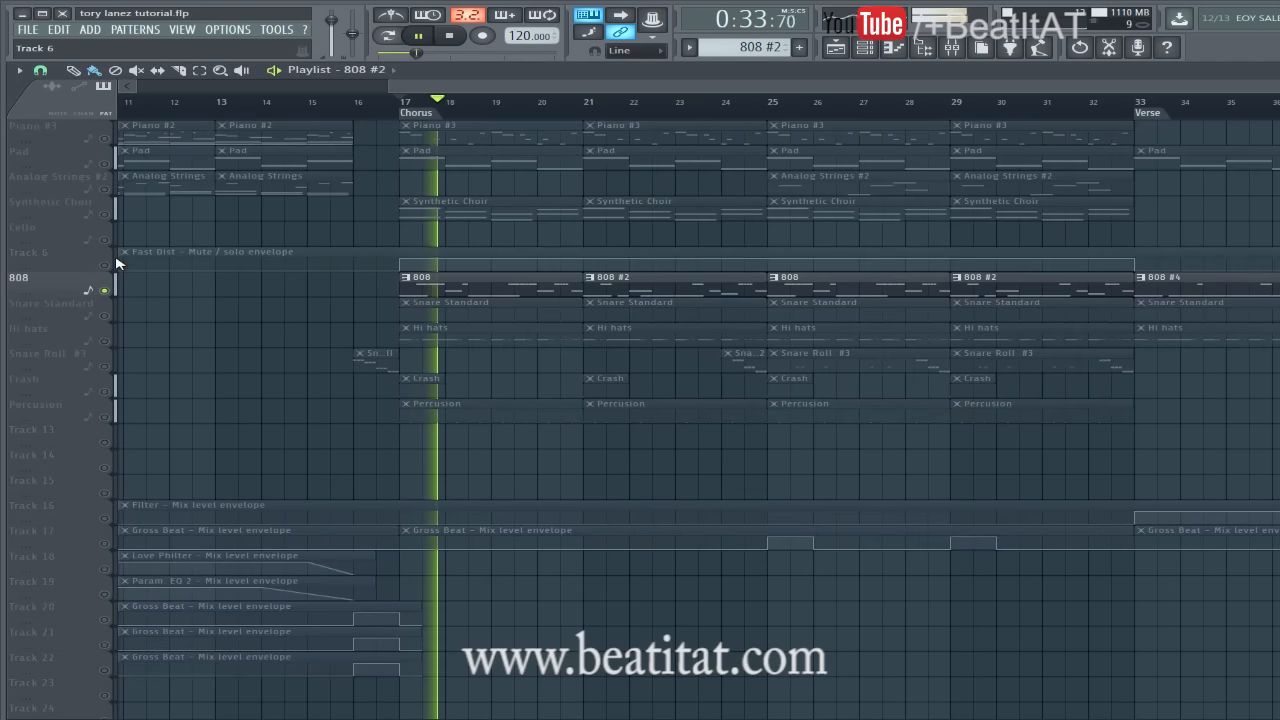
pyautogui.click(105, 265)
pyautogui.click(106, 518)
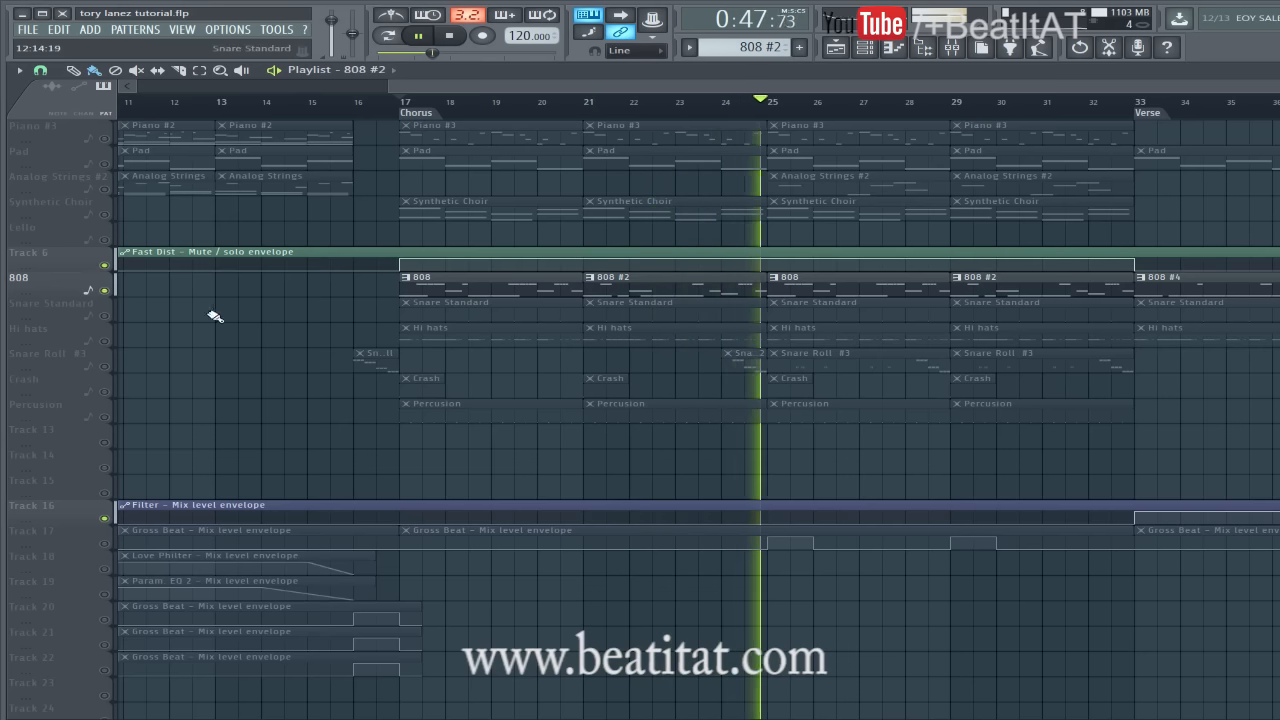
pyautogui.press('space')
pyautogui.rightClick(105, 291)
pyautogui.rightClick(105, 291)
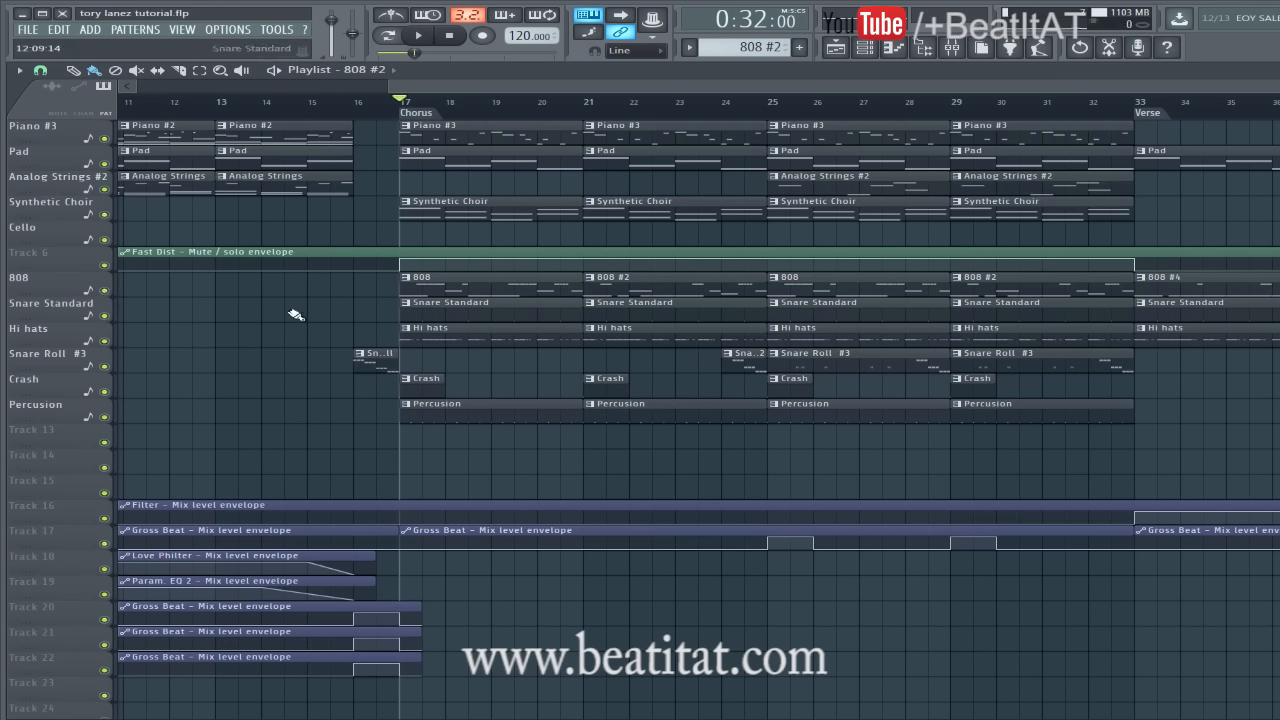
# Open the Snare Standard pattern's notes in the piano roll, examine the snare placement, then close it.
pyautogui.click(421, 313)
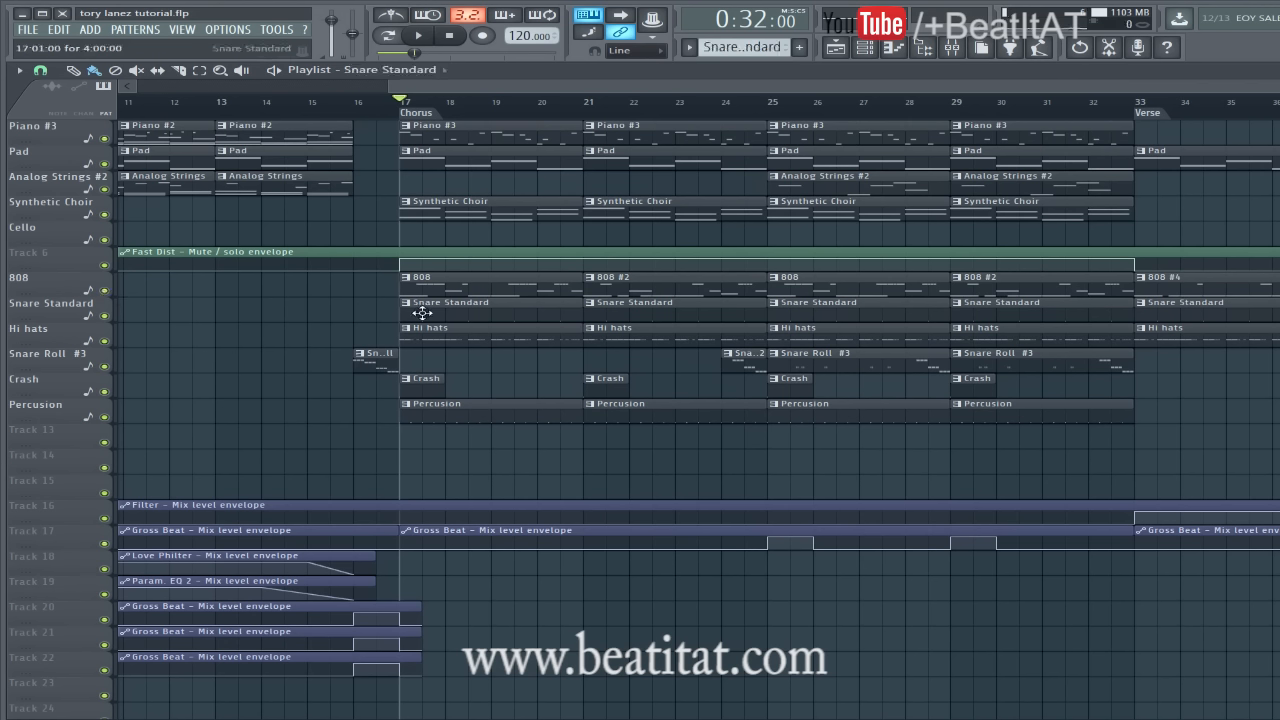
pyautogui.doubleClick(421, 313)
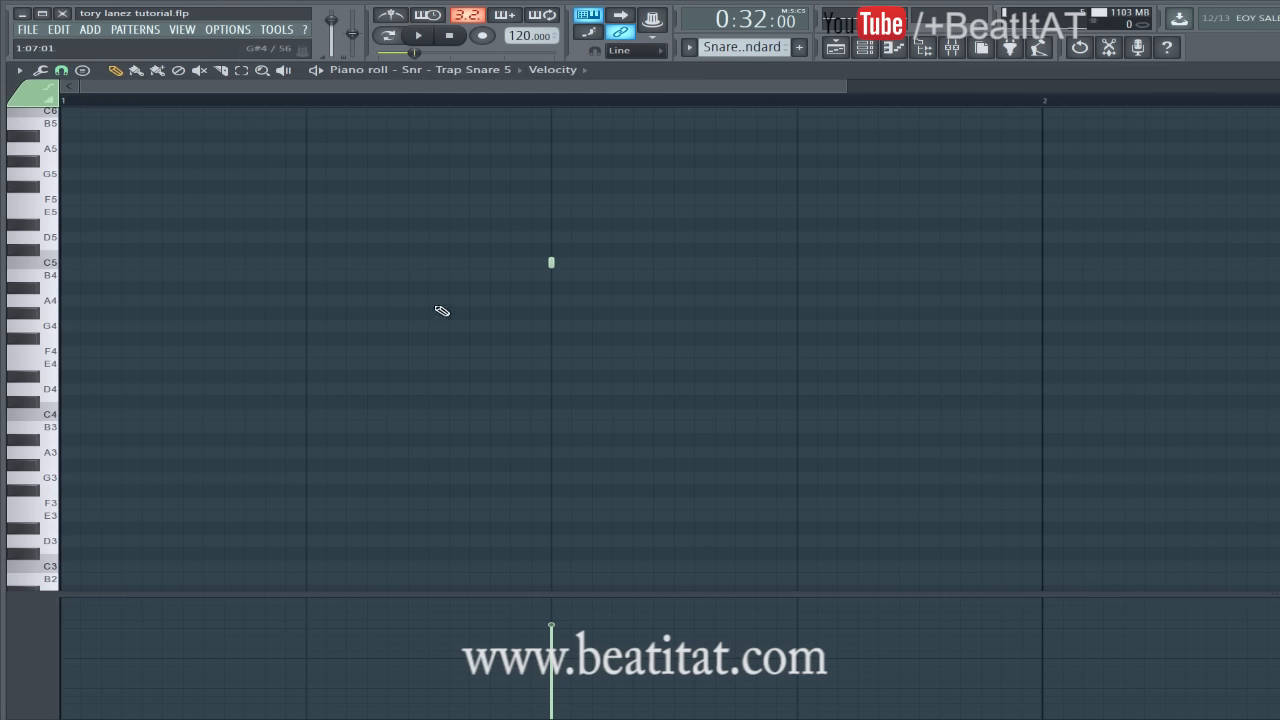
pyautogui.press('Escape')
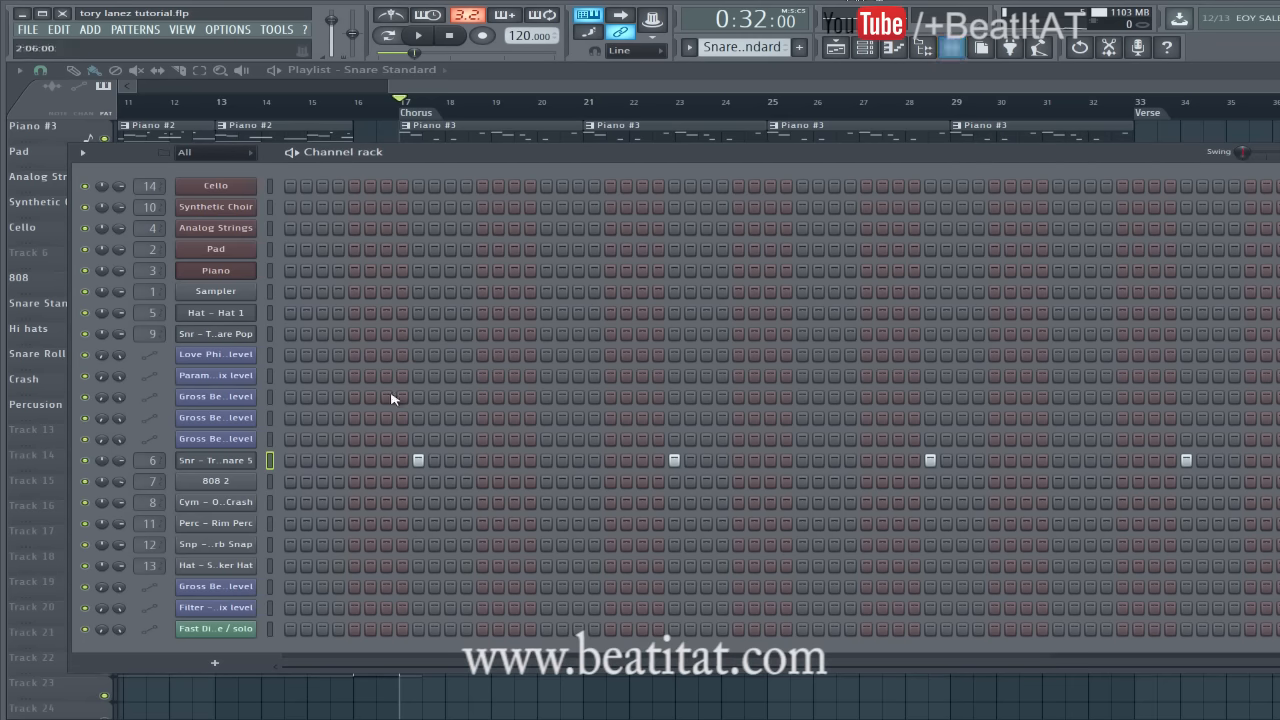
# Inspect the Fruity Reeverb 2 and Fruity parametric EQ 2 on the Trap Snare 5 mixer track, then close the mixer.
pyautogui.click(952, 47)
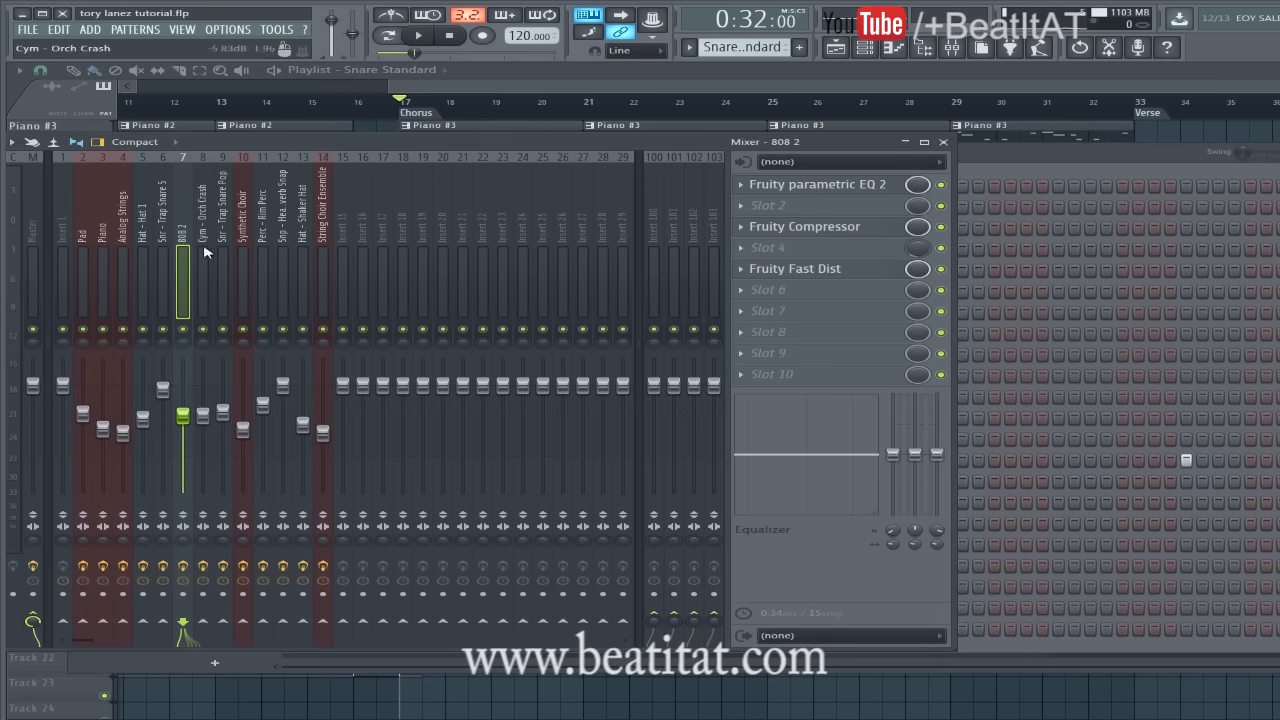
pyautogui.click(165, 173)
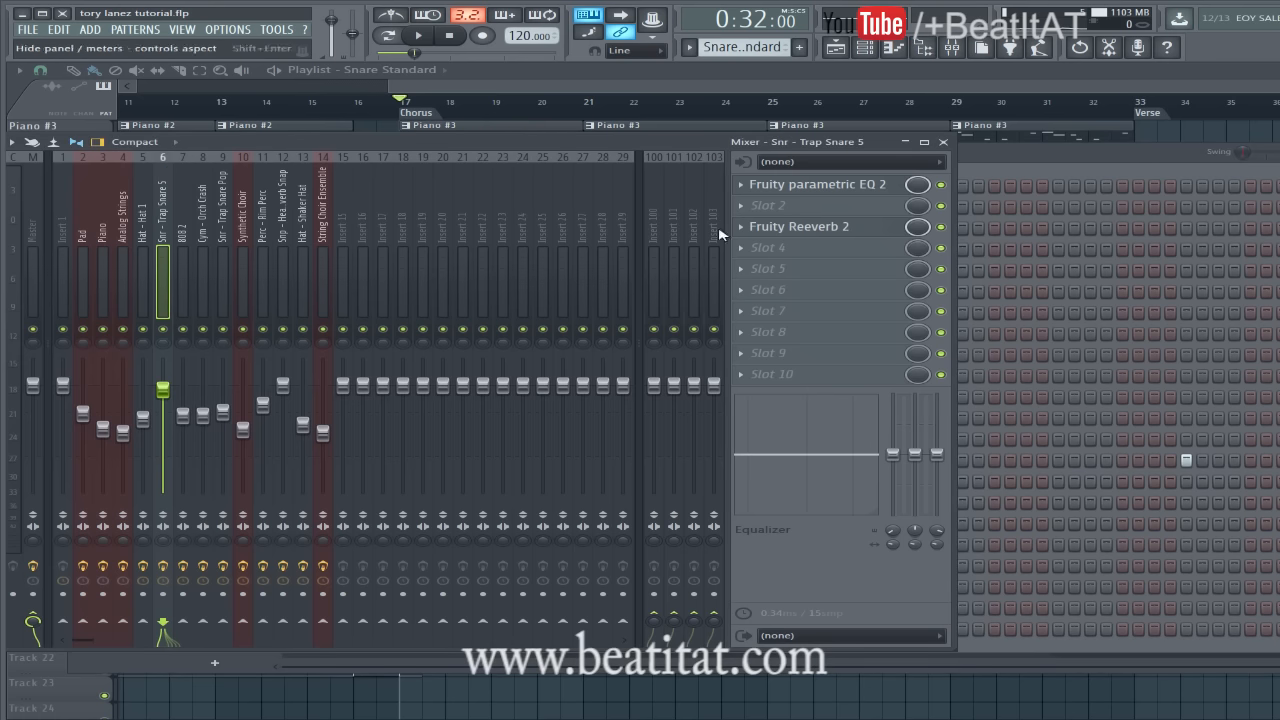
pyautogui.click(826, 228)
pyautogui.click(490, 135)
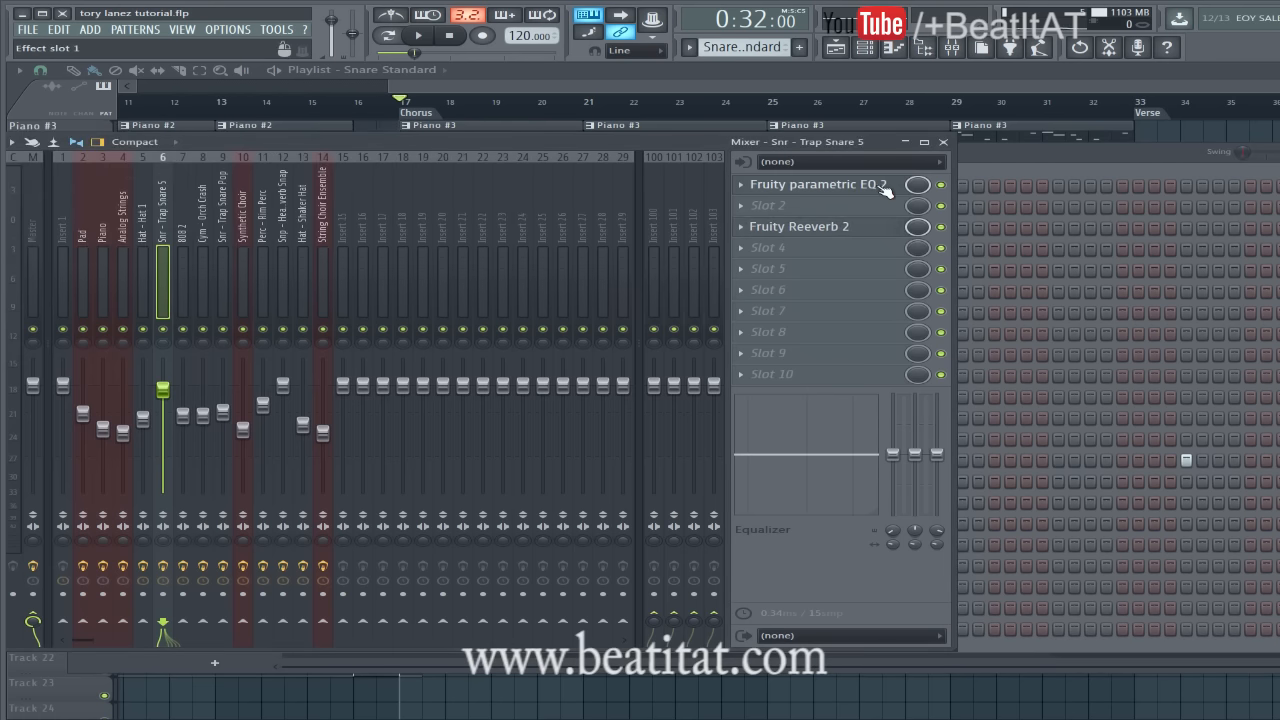
pyautogui.click(886, 184)
pyautogui.click(784, 246)
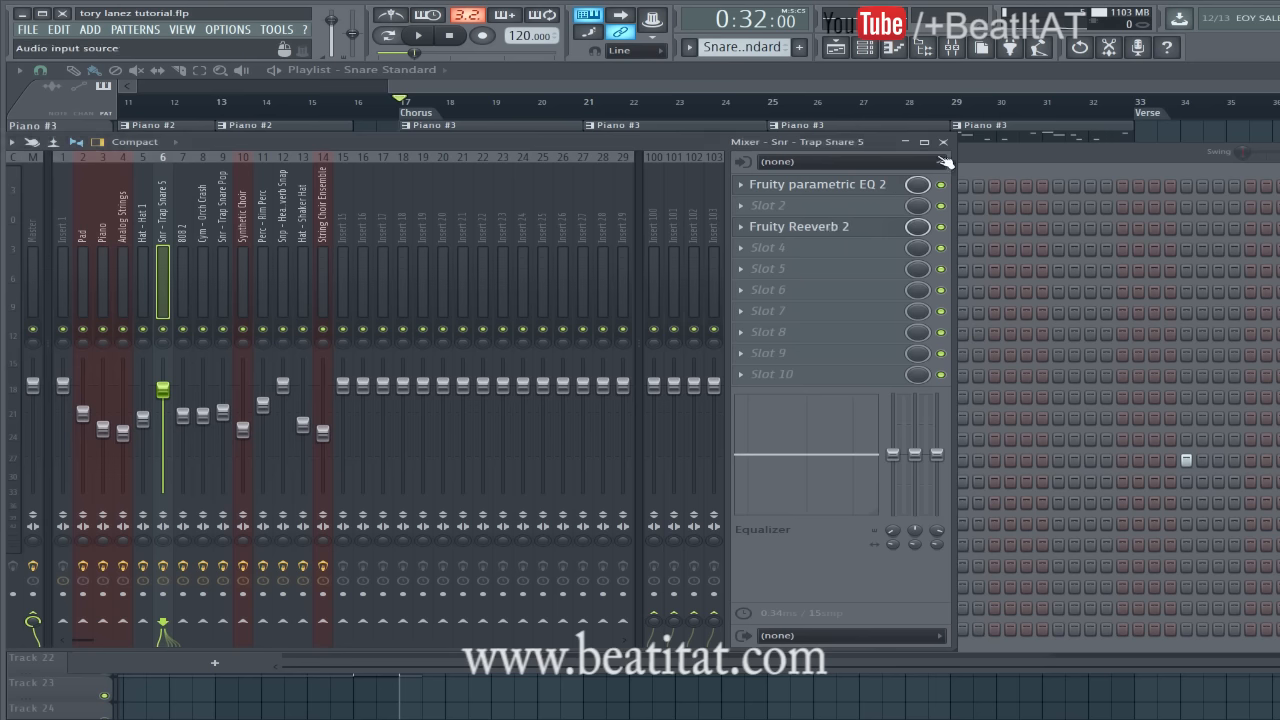
pyautogui.click(943, 143)
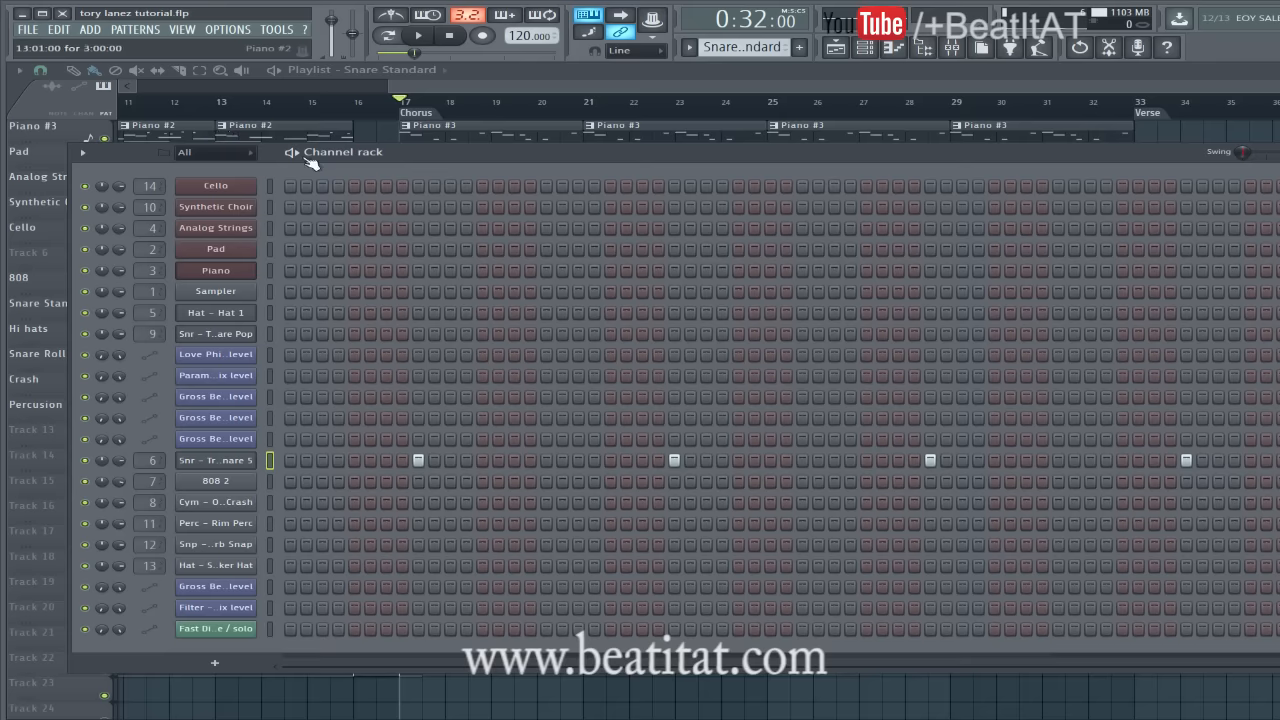
# Play the snare pattern, return to the playlist and briefly play the song from the Chorus marker at bar 17.
pyautogui.press('space')
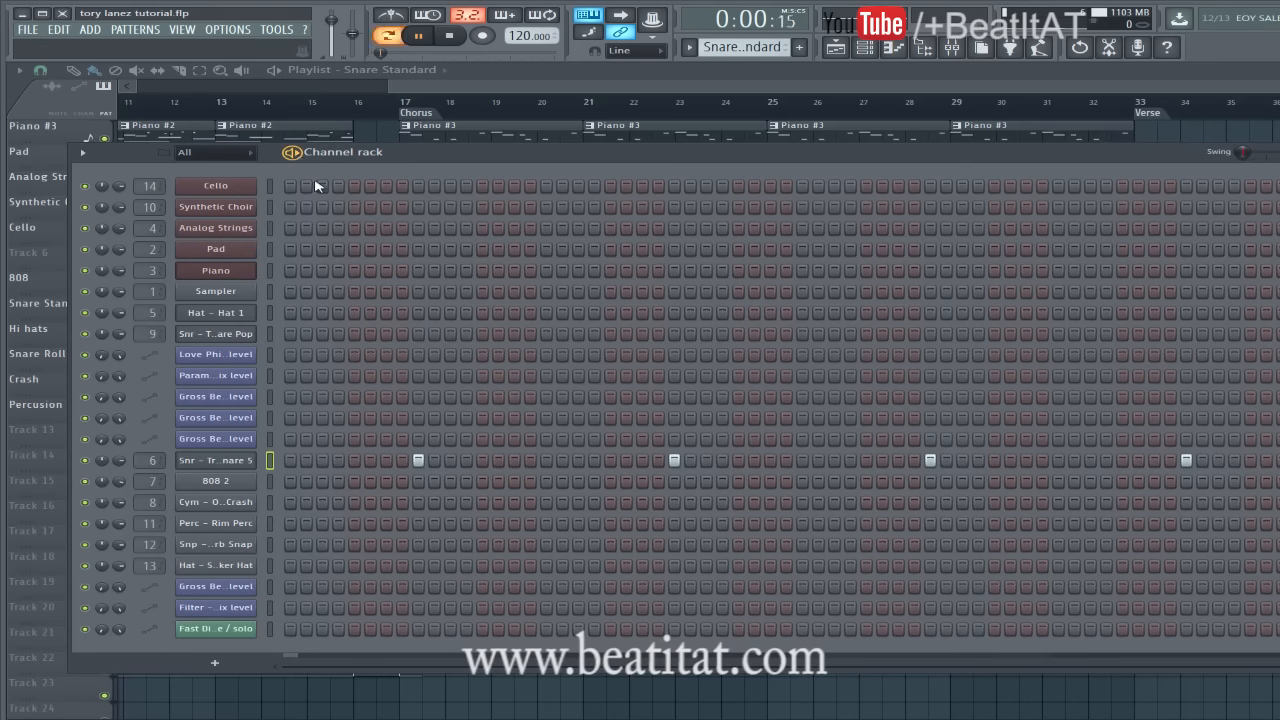
pyautogui.click(557, 88)
pyautogui.click(406, 103)
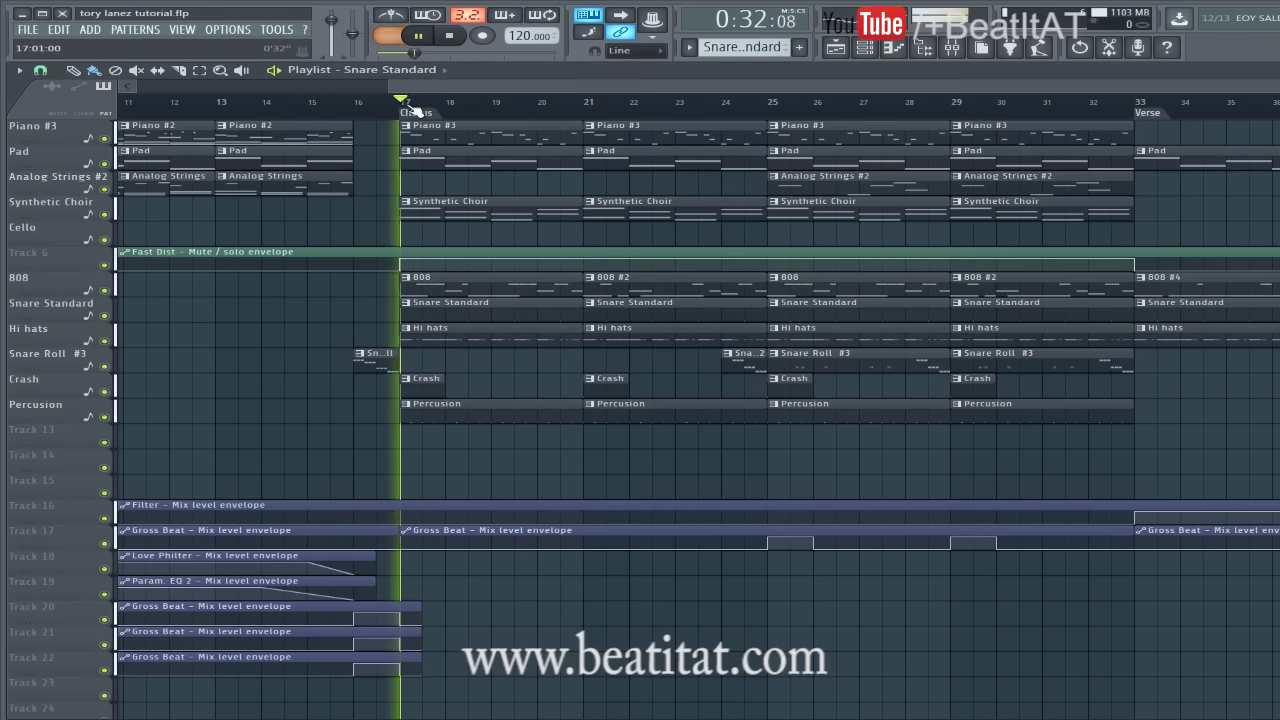
pyautogui.press('space')
# Open the Hi hats pattern to examine its notes, audition the hat sample at C5, then close the piano roll.
pyautogui.doubleClick(432, 331)
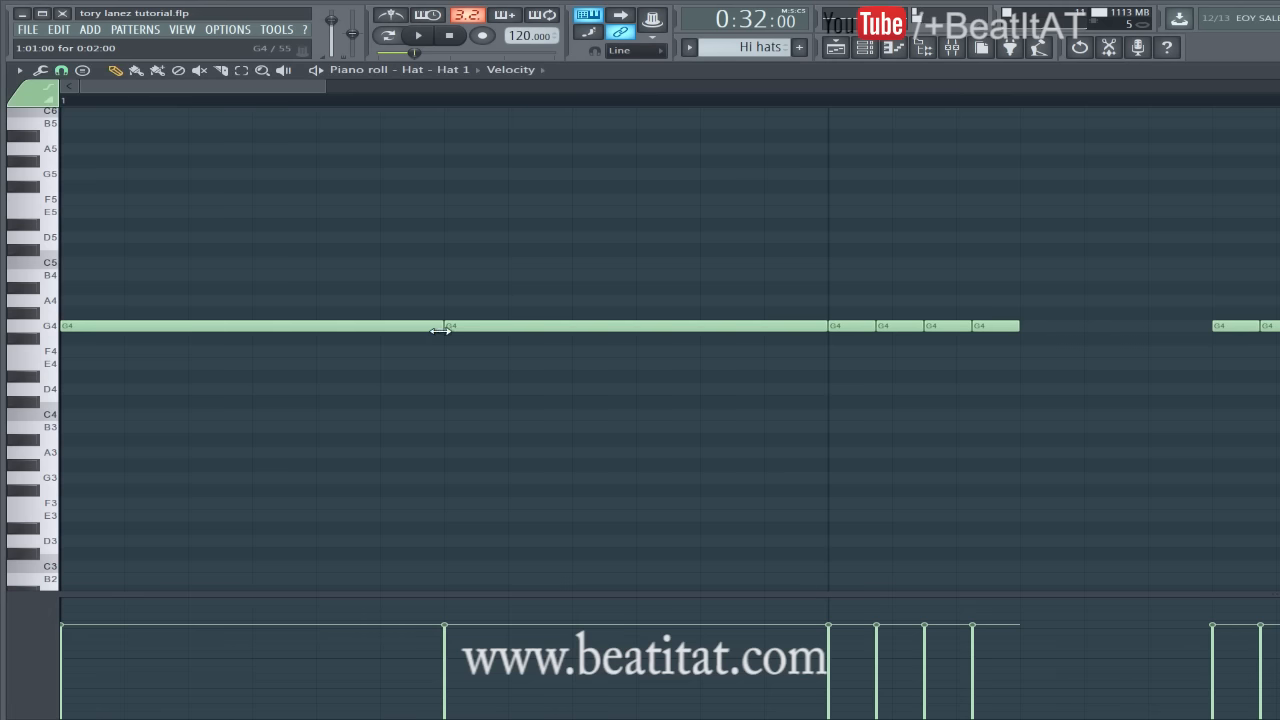
pyautogui.keyDown('ctrl'); pyautogui.scroll(-4, 582, 360); pyautogui.keyUp('ctrl')
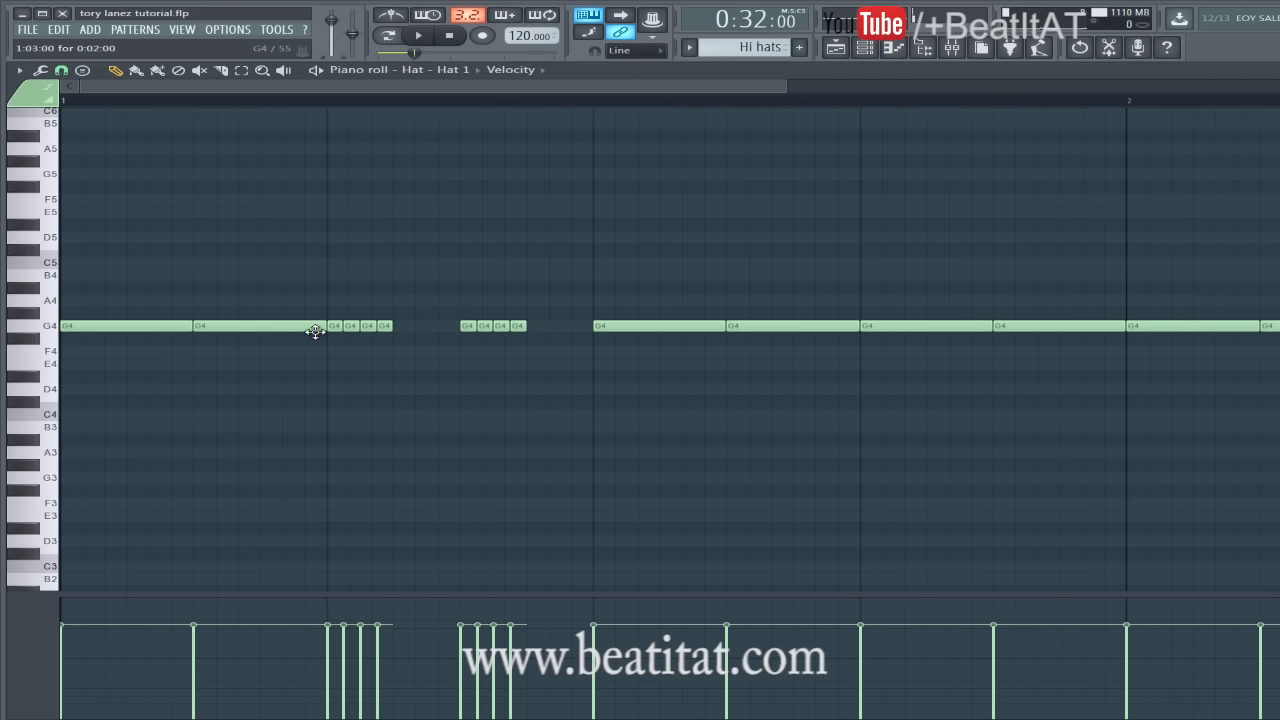
pyautogui.press('Escape')
pyautogui.click(336, 315)
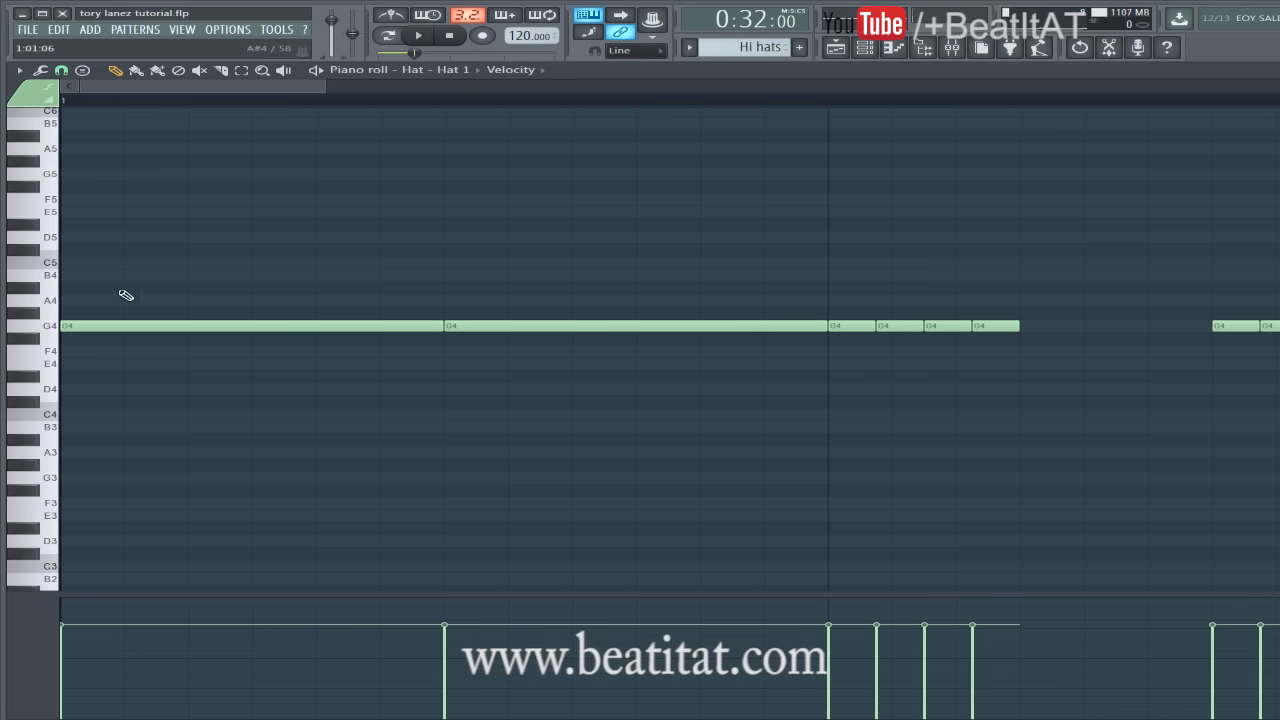
pyautogui.click(50, 266)
pyautogui.click(47, 268)
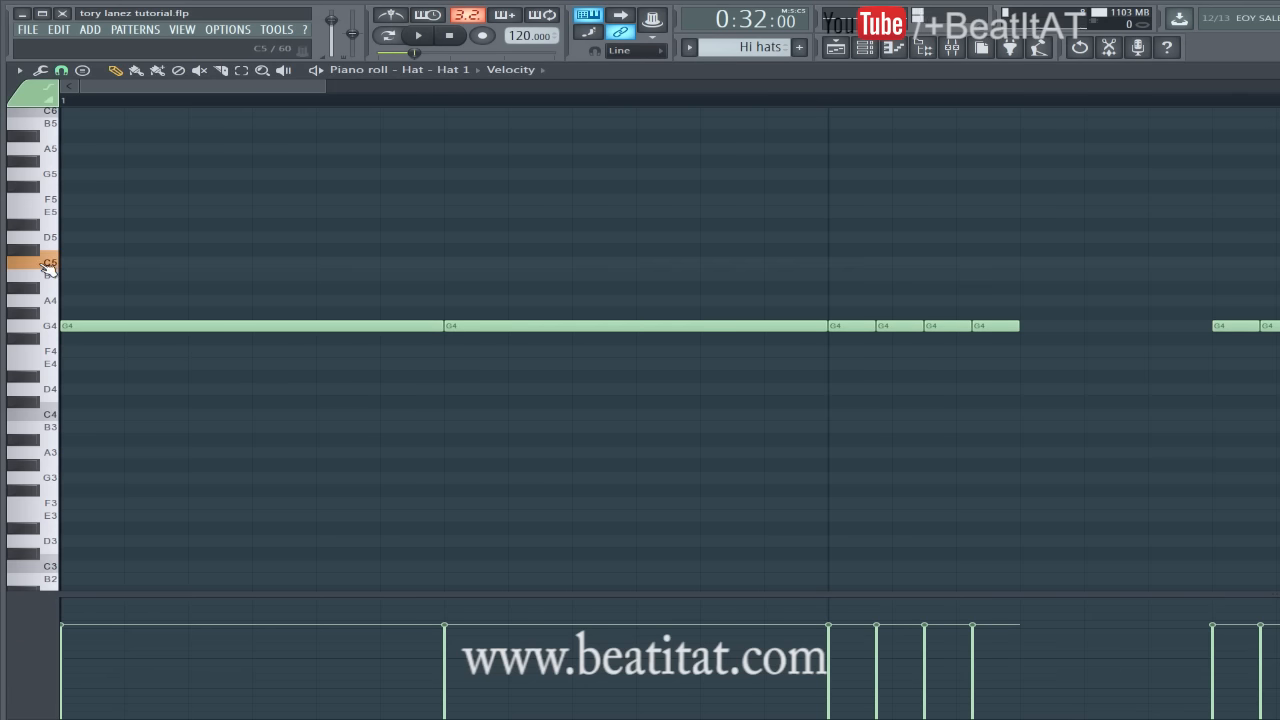
pyautogui.press('F7')
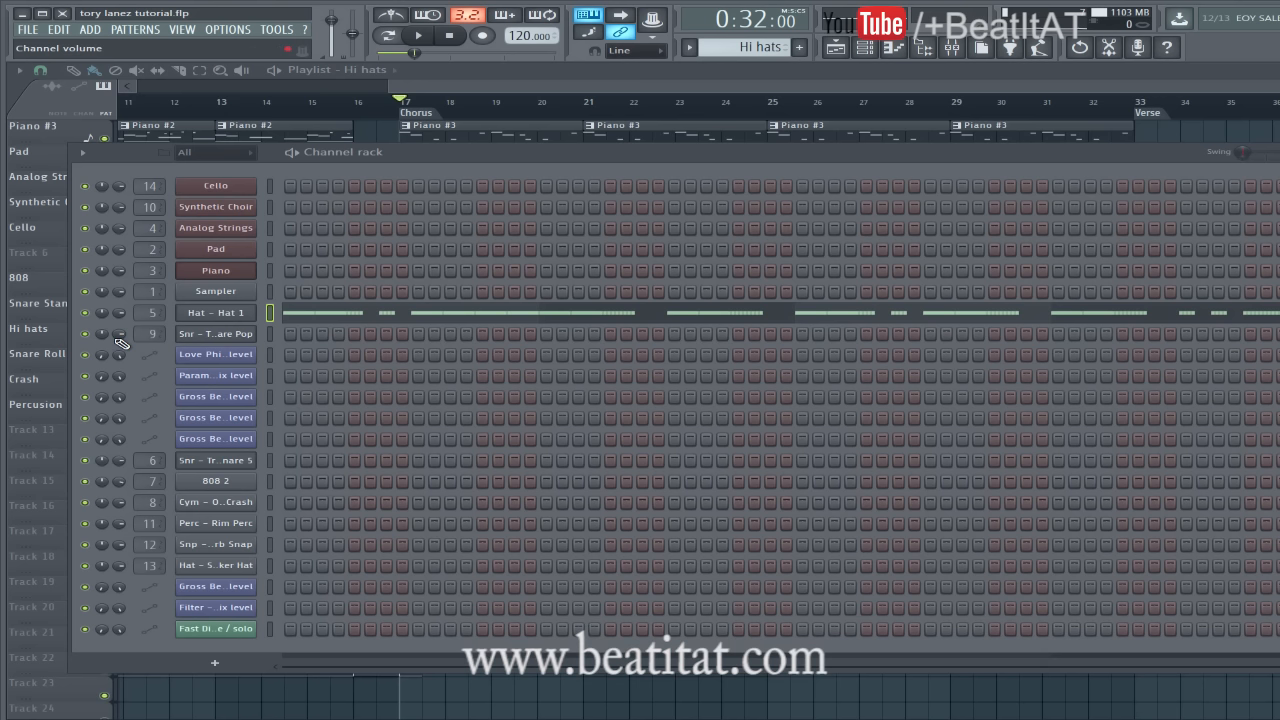
# Play the chorus while following the Hat 1 notes in the piano roll, then stop playback.
pyautogui.press('space')
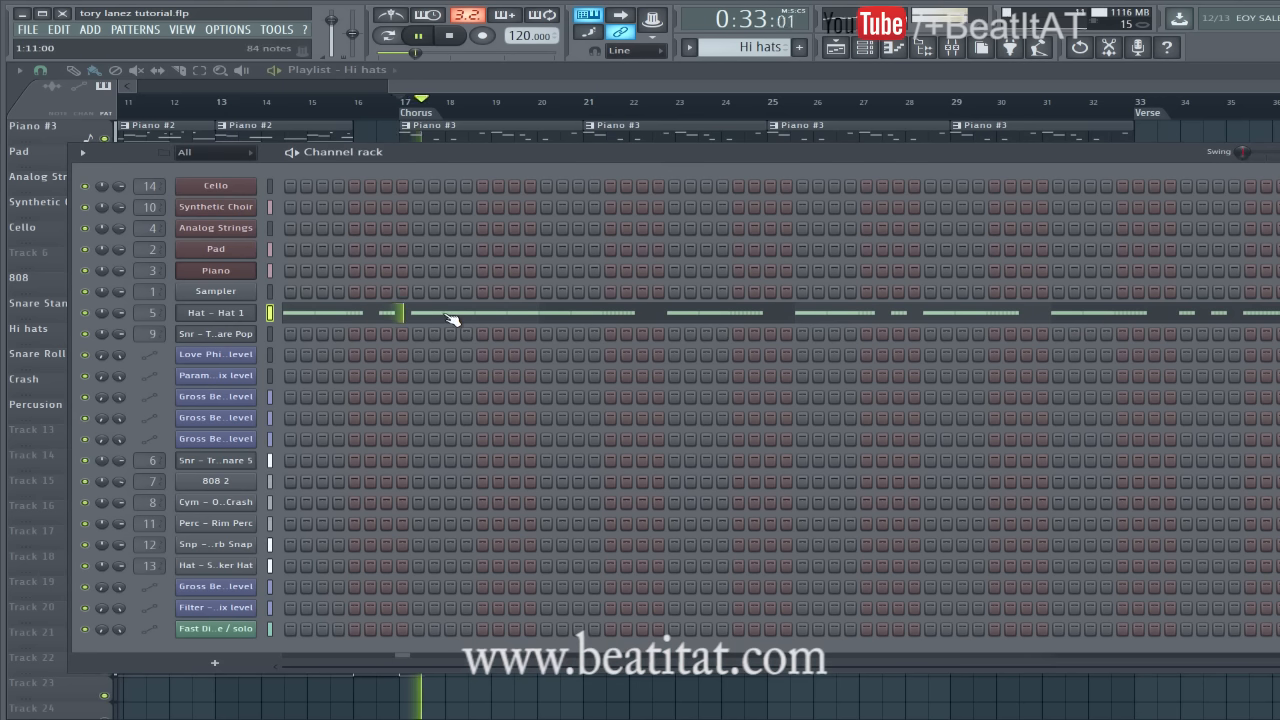
pyautogui.click(450, 318)
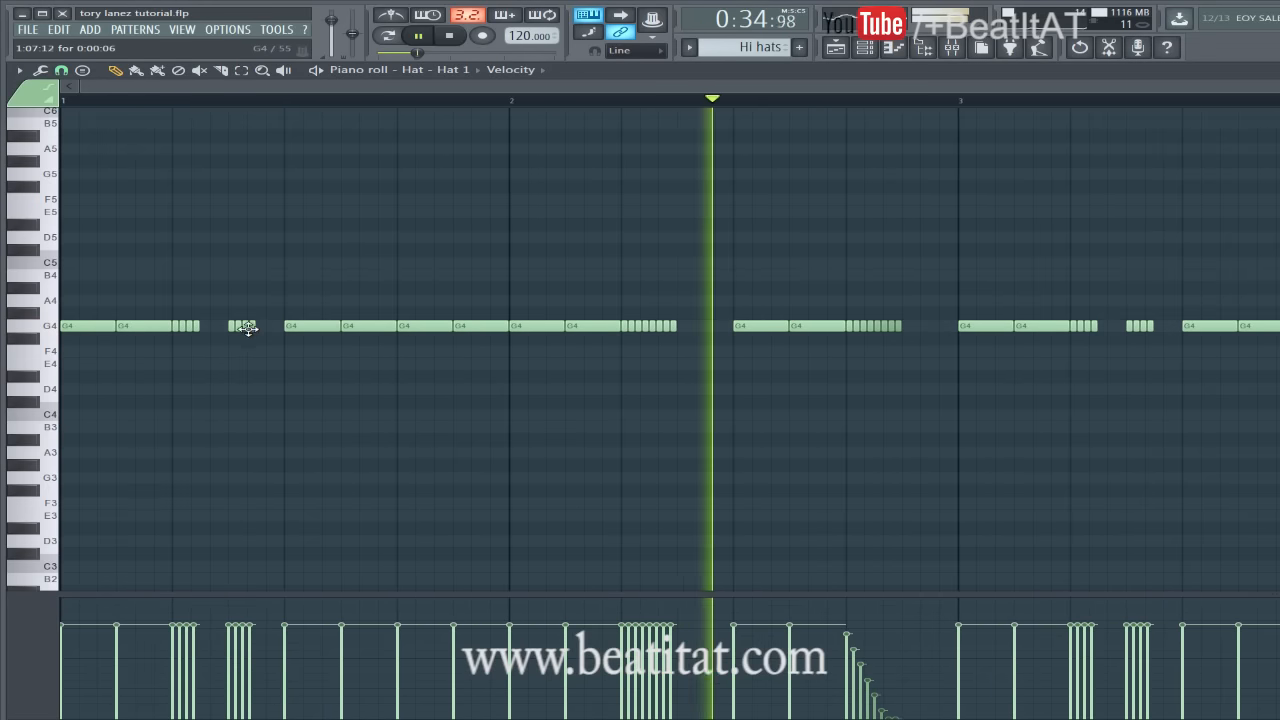
pyautogui.press('space')
# Check the piano roll's snap options, examine the hi-hat rolls and their velocities, then close the piano roll.
pyautogui.click(19, 70)
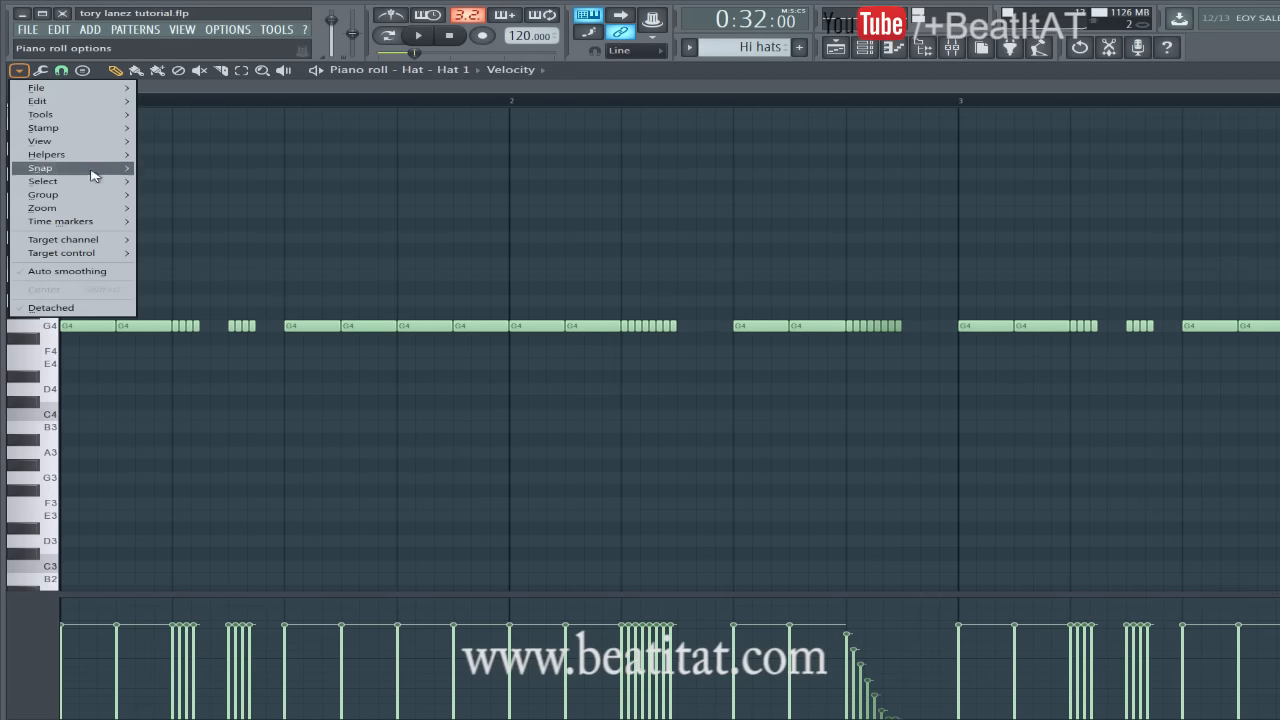
pyautogui.moveTo(92, 172)
pyautogui.click(175, 246)
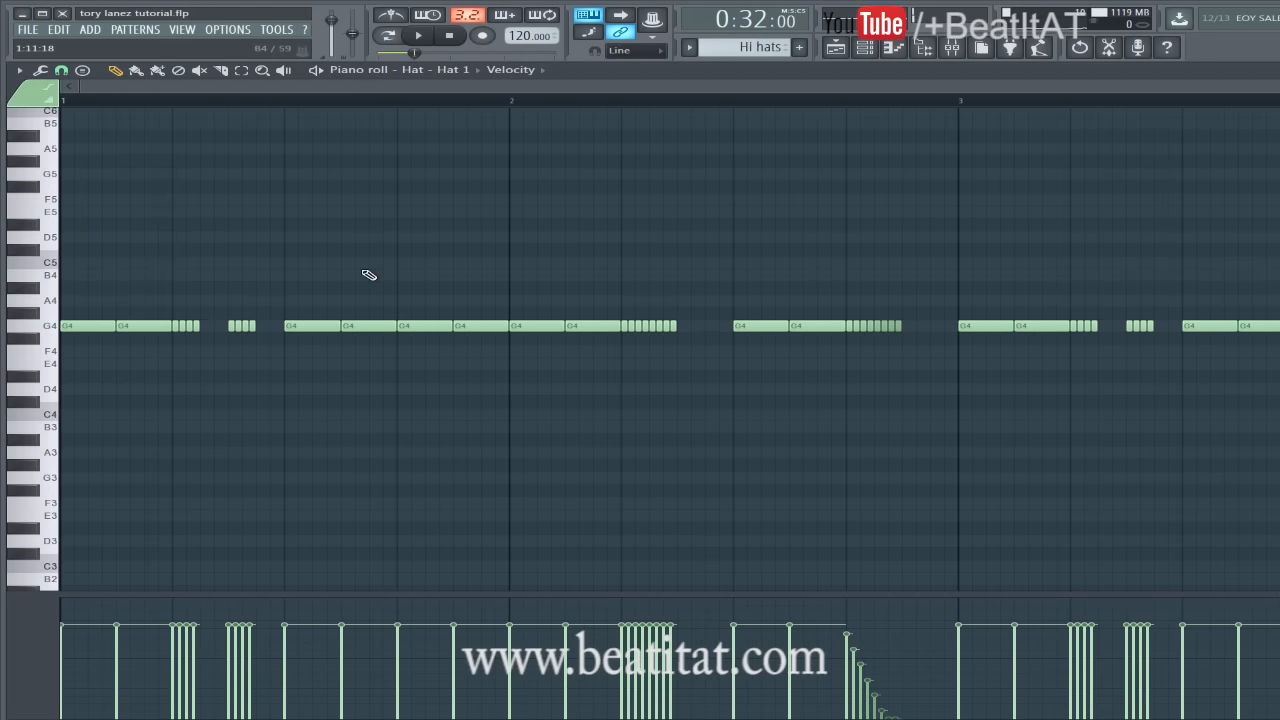
pyautogui.scroll(-3, 368, 275)
pyautogui.press('space')
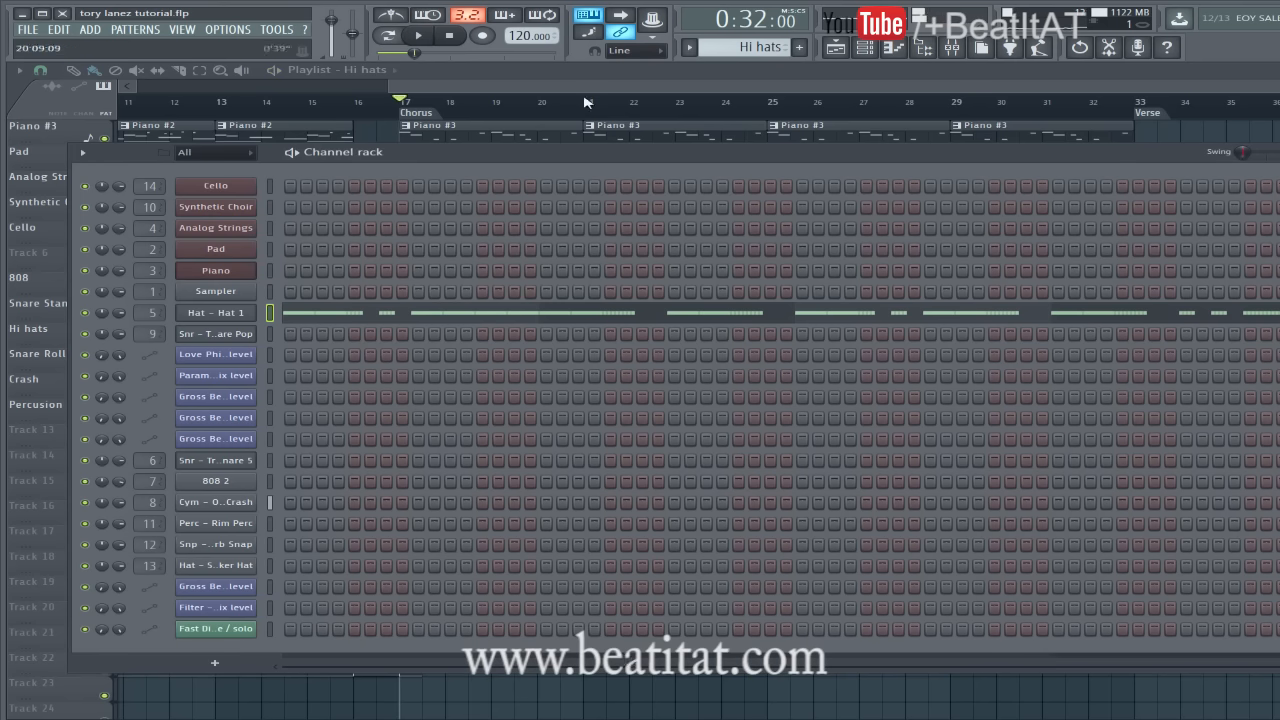
# Inspect the Hat 1 mixer track's level and effects while the chorus plays, then close the mixer and stop playback.
pyautogui.press('F6')
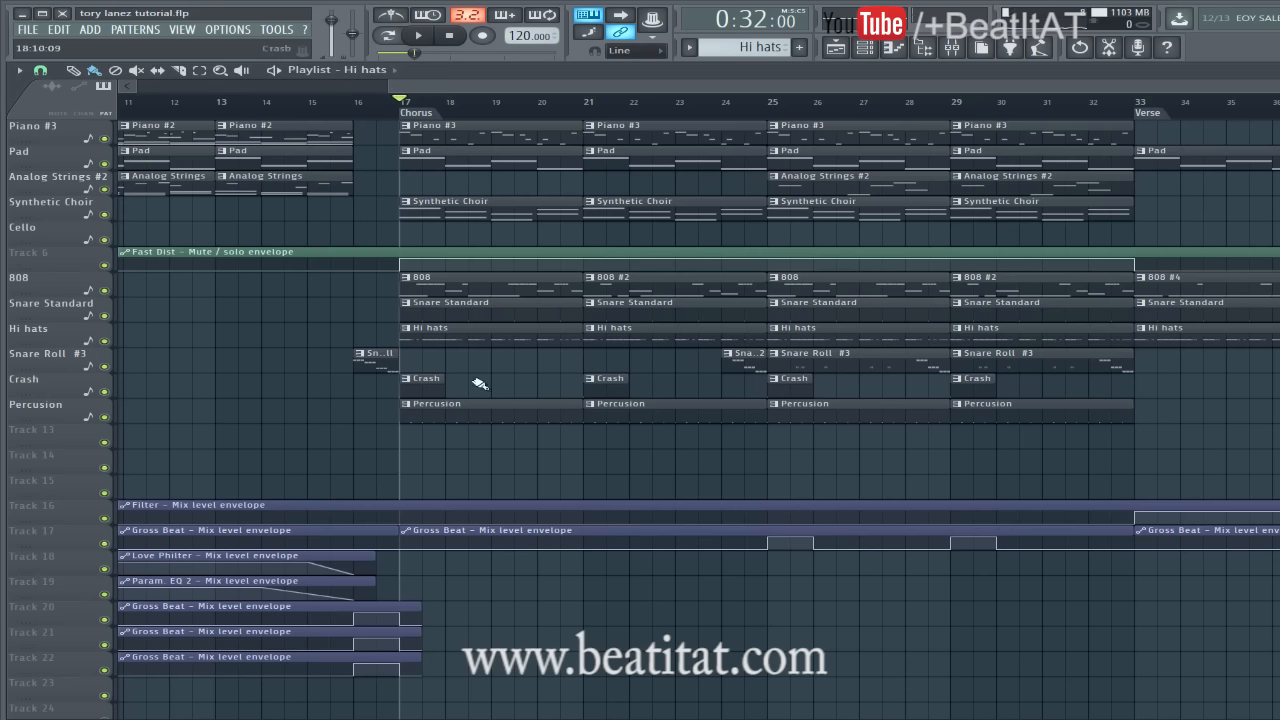
pyautogui.press('F9')
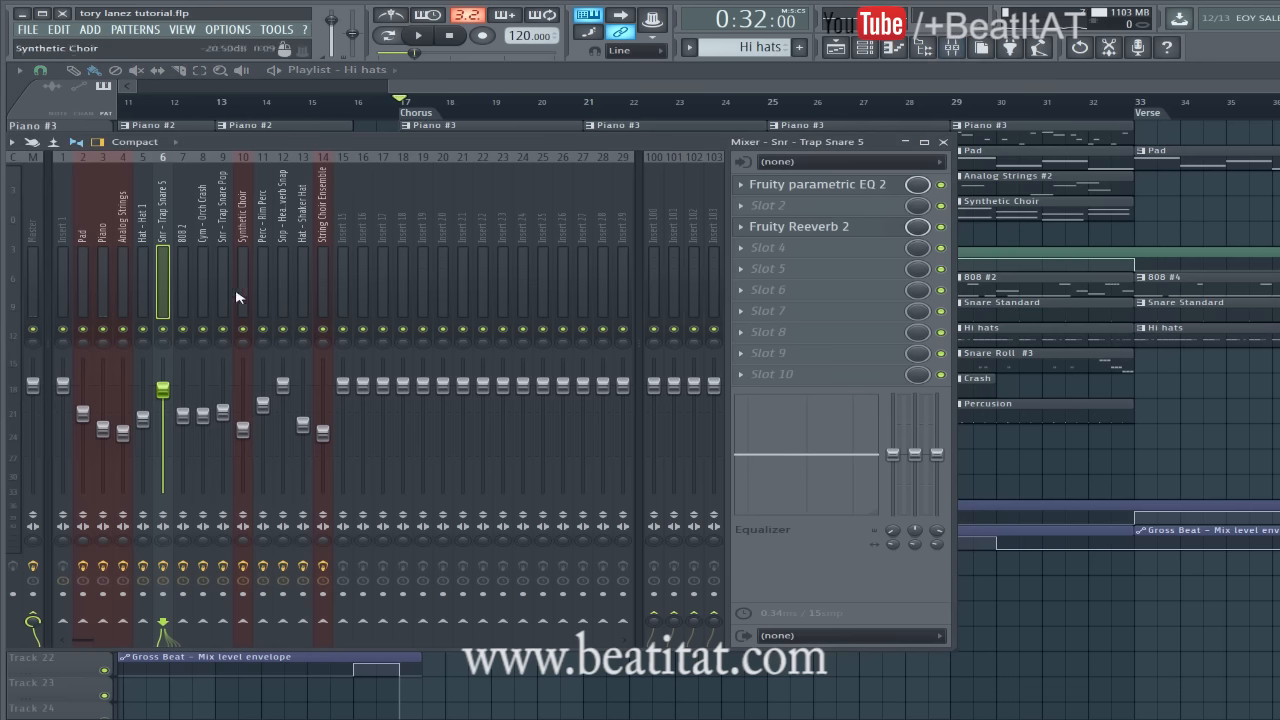
pyautogui.click(147, 262)
pyautogui.press('space')
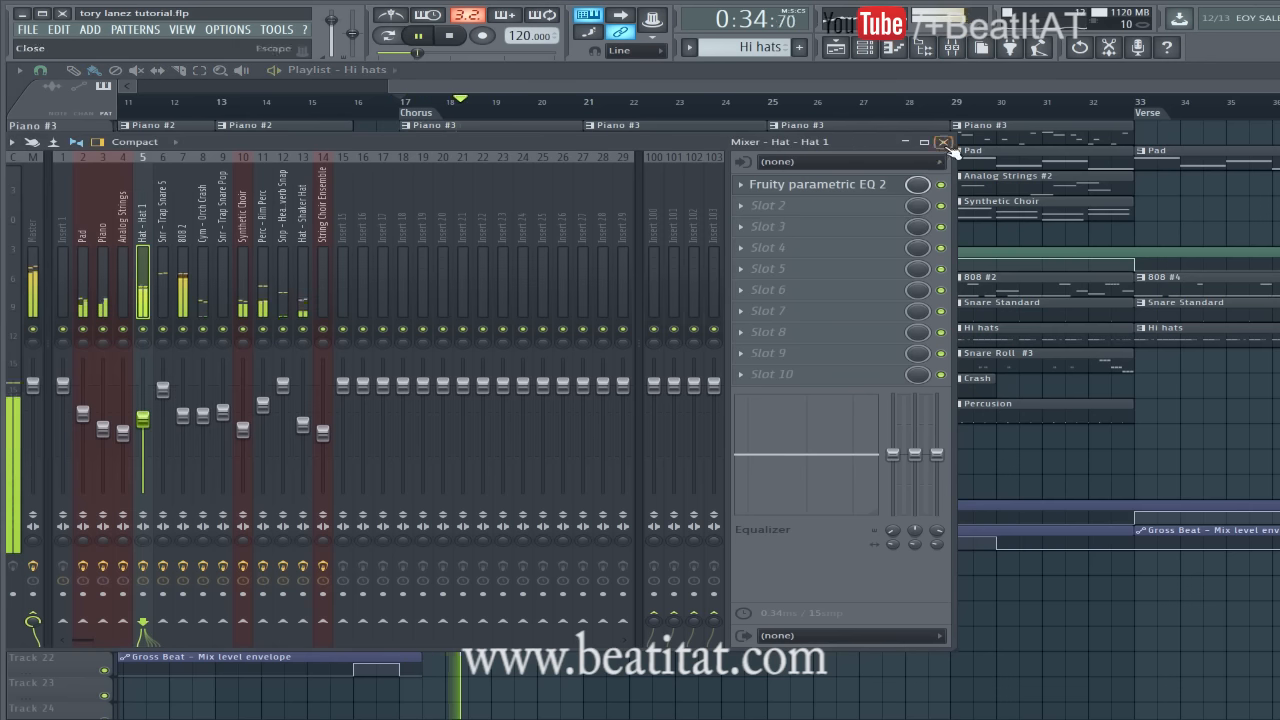
pyautogui.press('F9')
pyautogui.press('space')
# Open the Crash pattern at the start of the chorus, examine its single note, then close the piano roll.
pyautogui.doubleClick(425, 379)
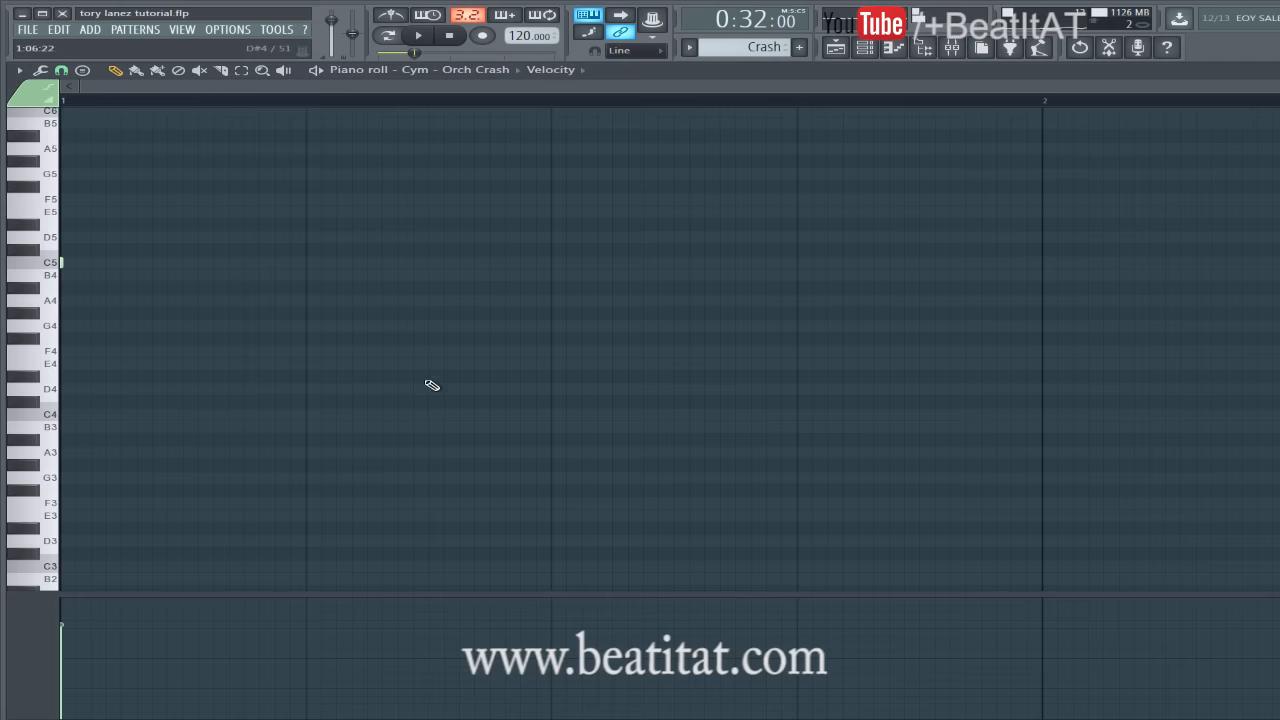
pyautogui.press('F6')
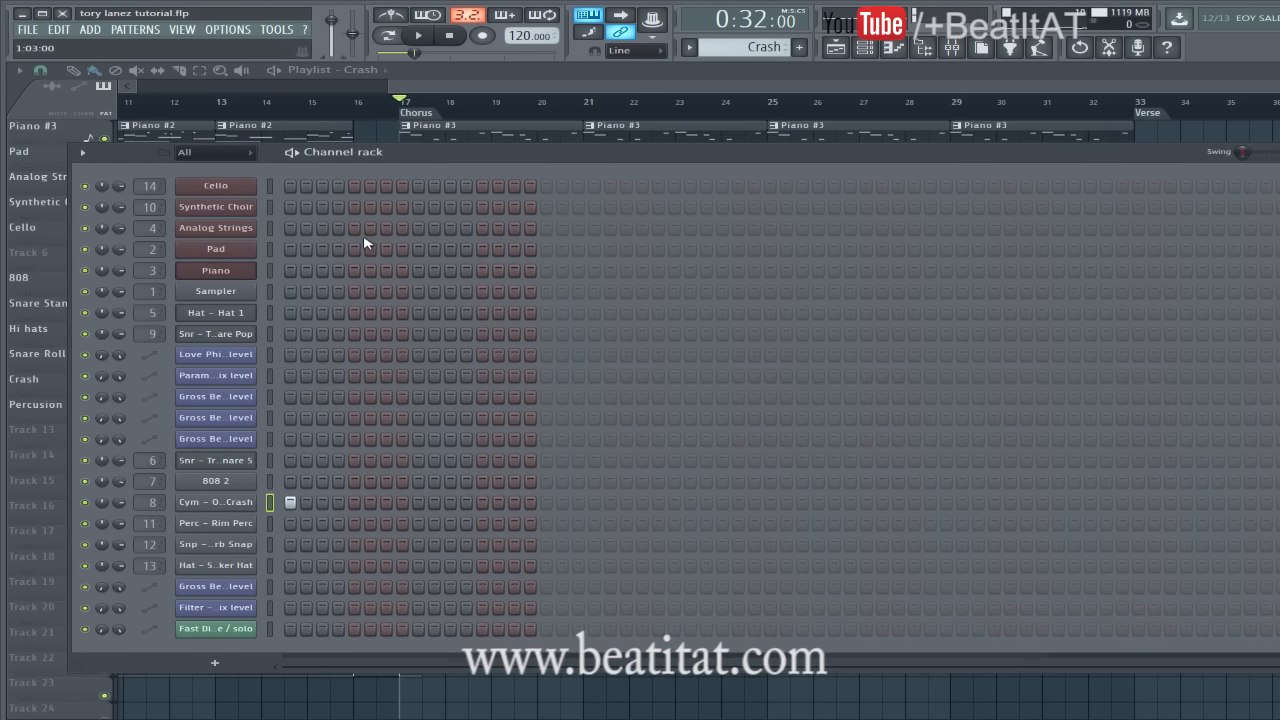
# Return to the playlist, play the Crash pattern on its own, then stop playback.
pyautogui.press('F6')
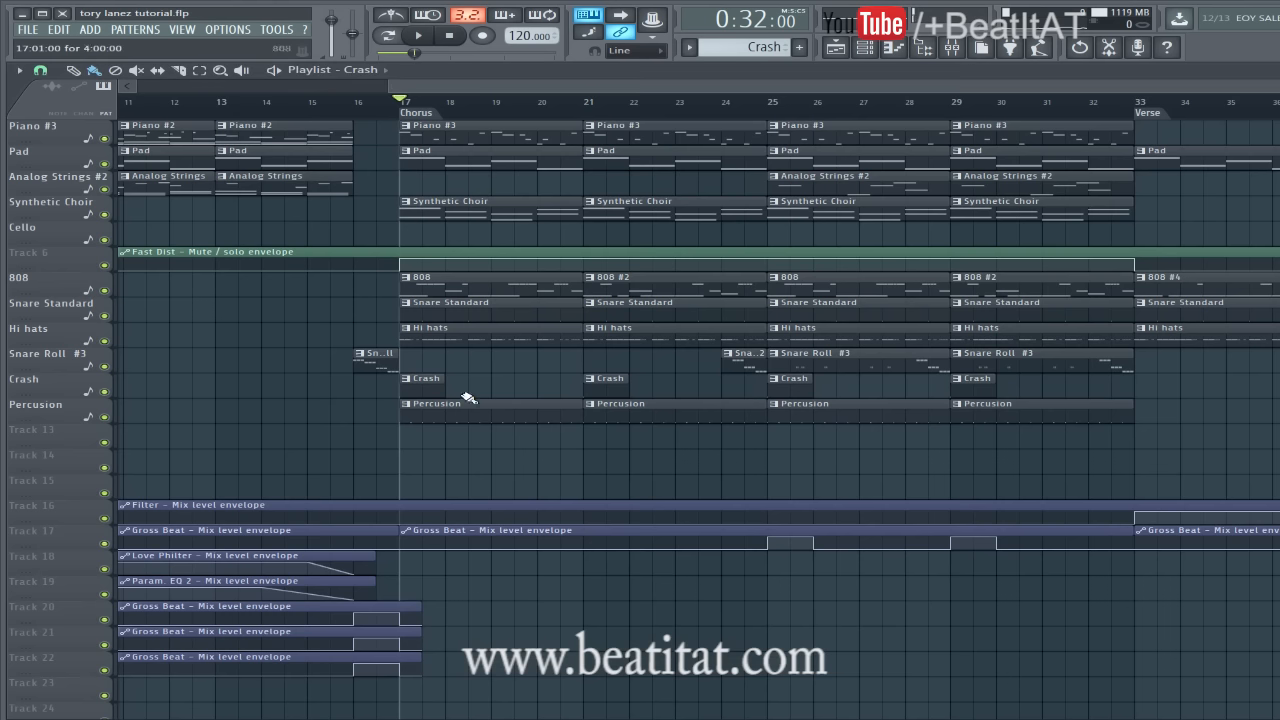
pyautogui.click(862, 50)
pyautogui.press('space')
pyautogui.press('F6')
pyautogui.press('space')
# Inspect the effects on the Cym - Orch Crash mixer track, then close the mixer.
pyautogui.click(951, 47)
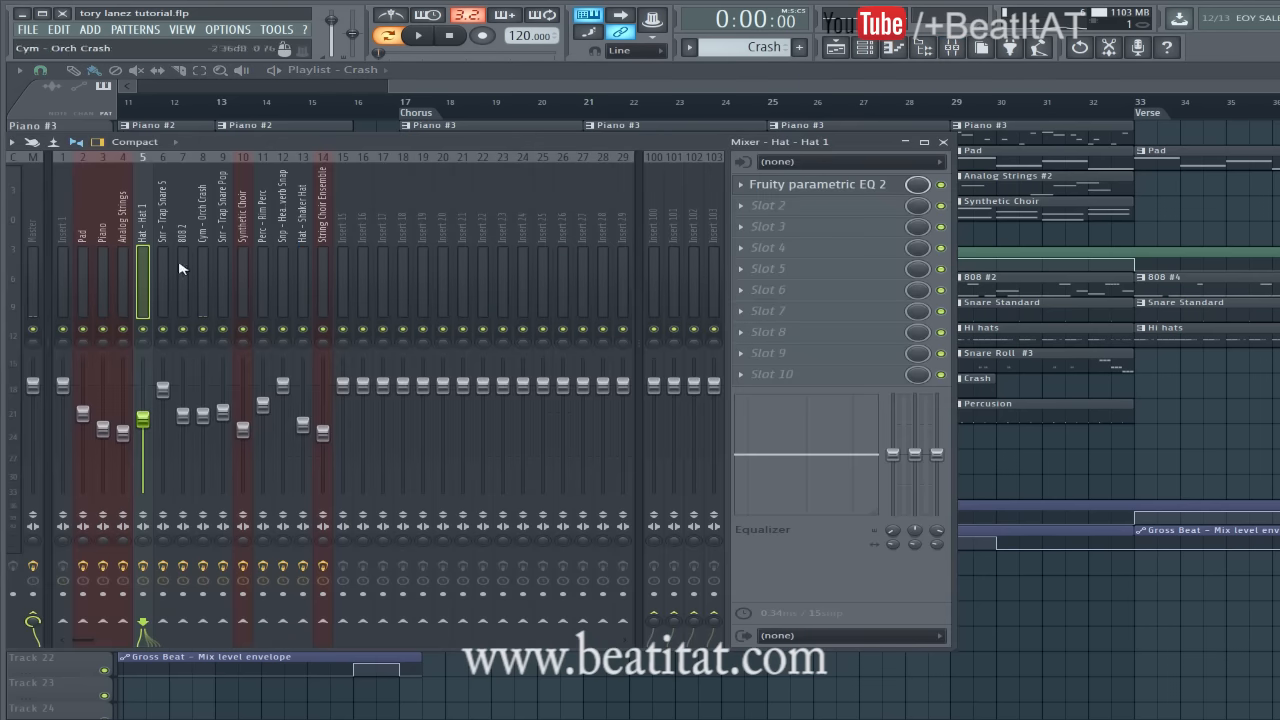
pyautogui.click(206, 257)
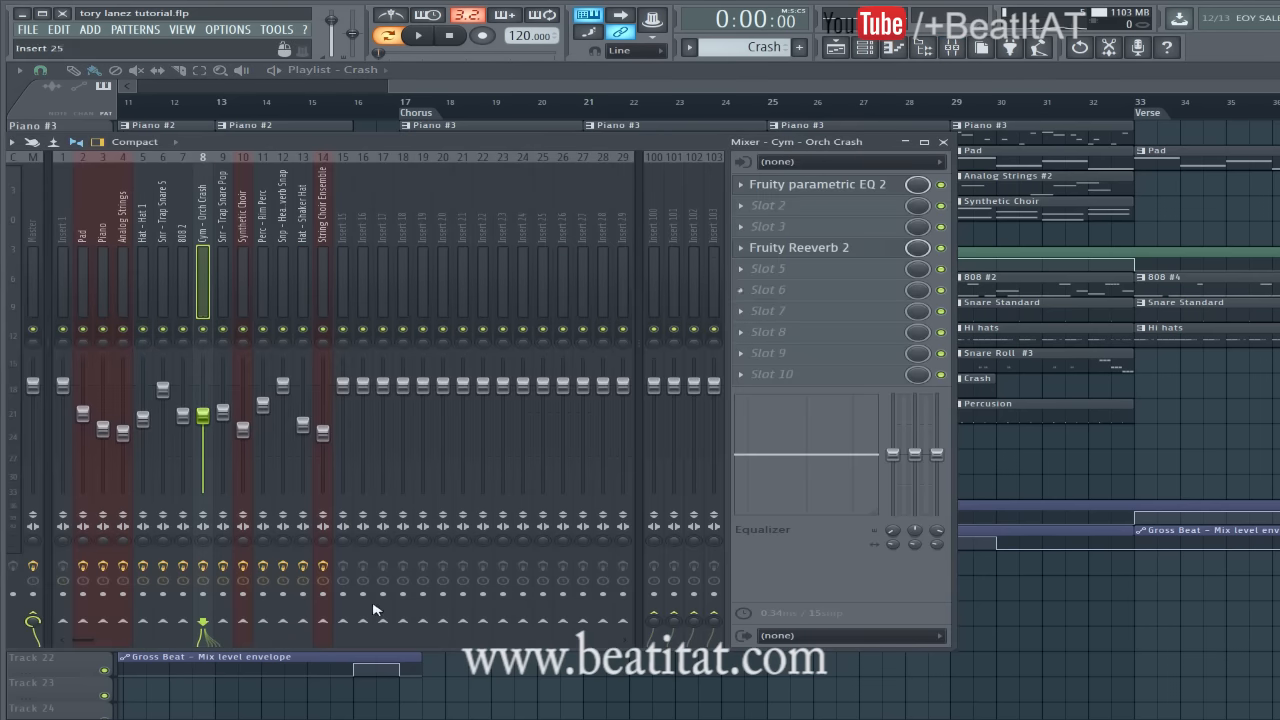
pyautogui.press('F9')
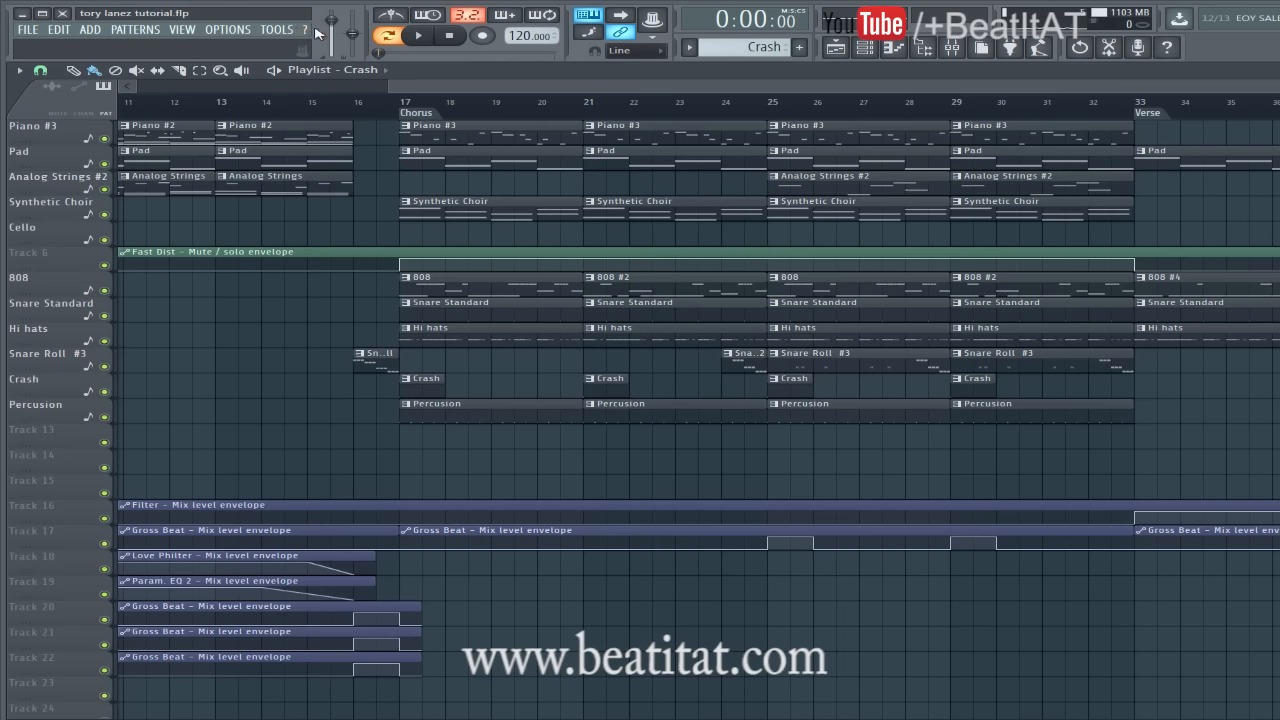
# Set the song position to the chorus start at bar 17, examine the Percussion pattern's Rim Perc notes, then close the piano roll.
pyautogui.click(422, 102)
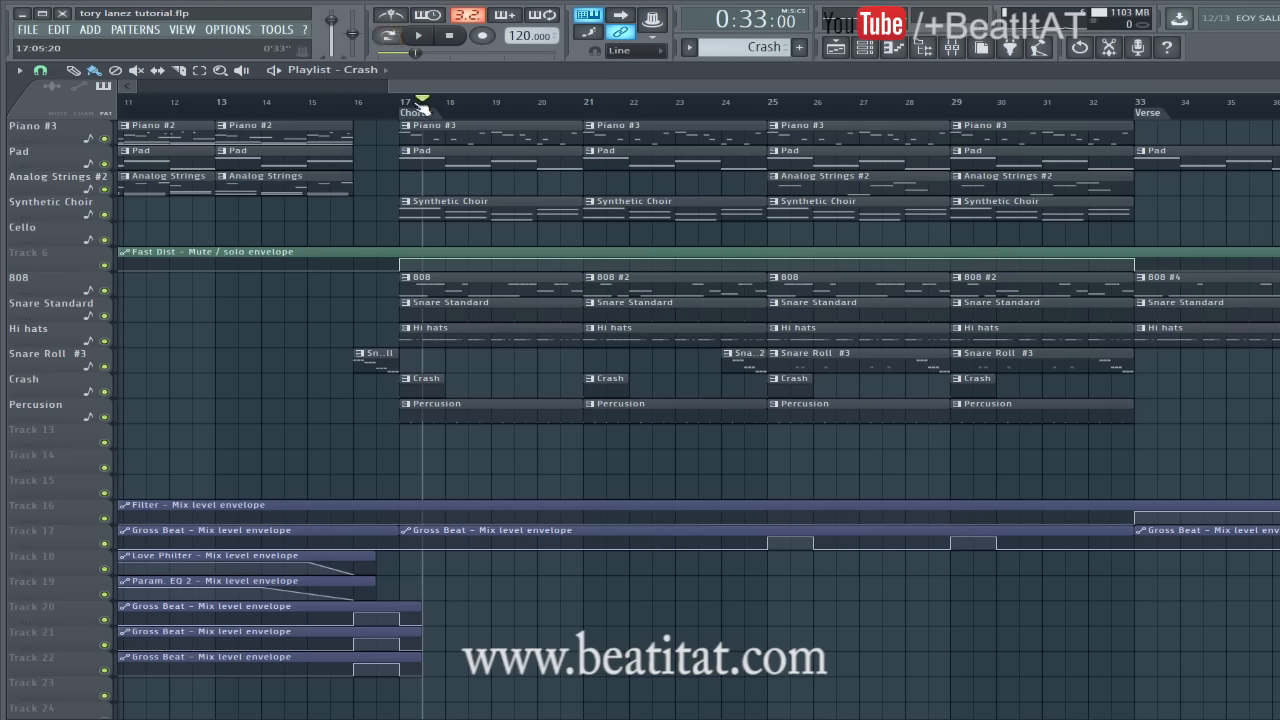
pyautogui.moveTo(421, 104); pyautogui.dragTo(404, 104)
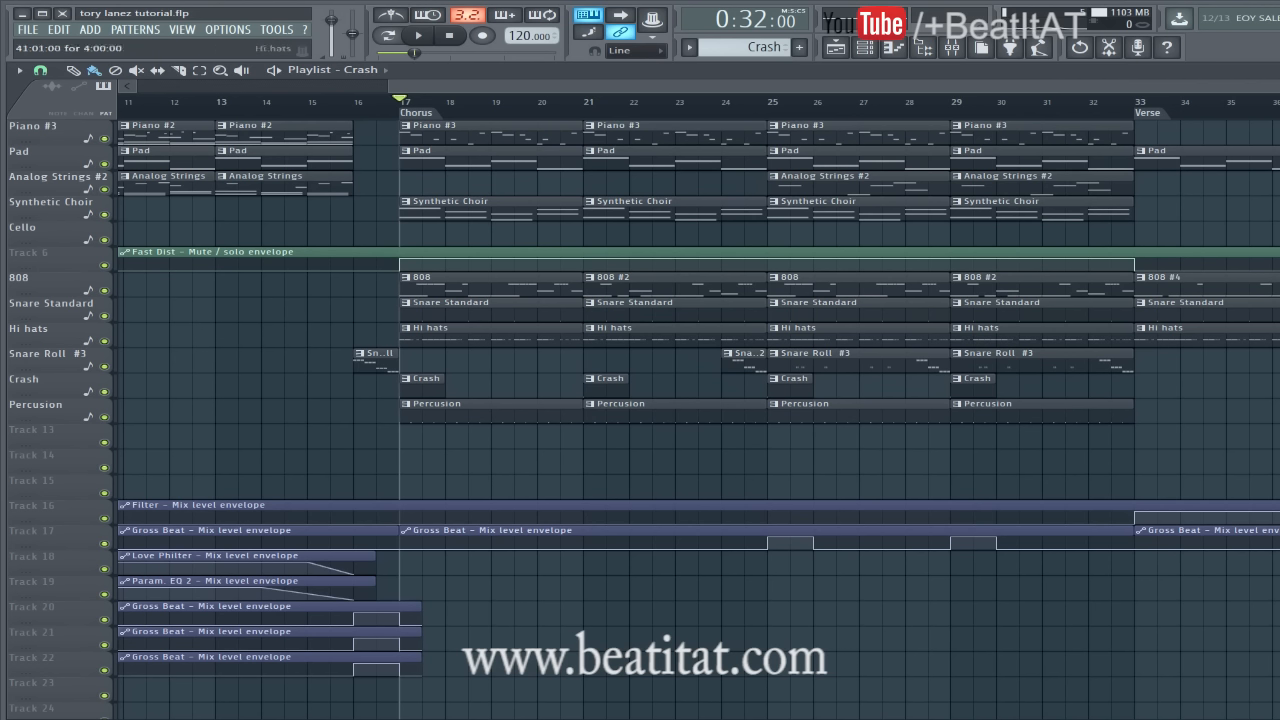
pyautogui.doubleClick(472, 410)
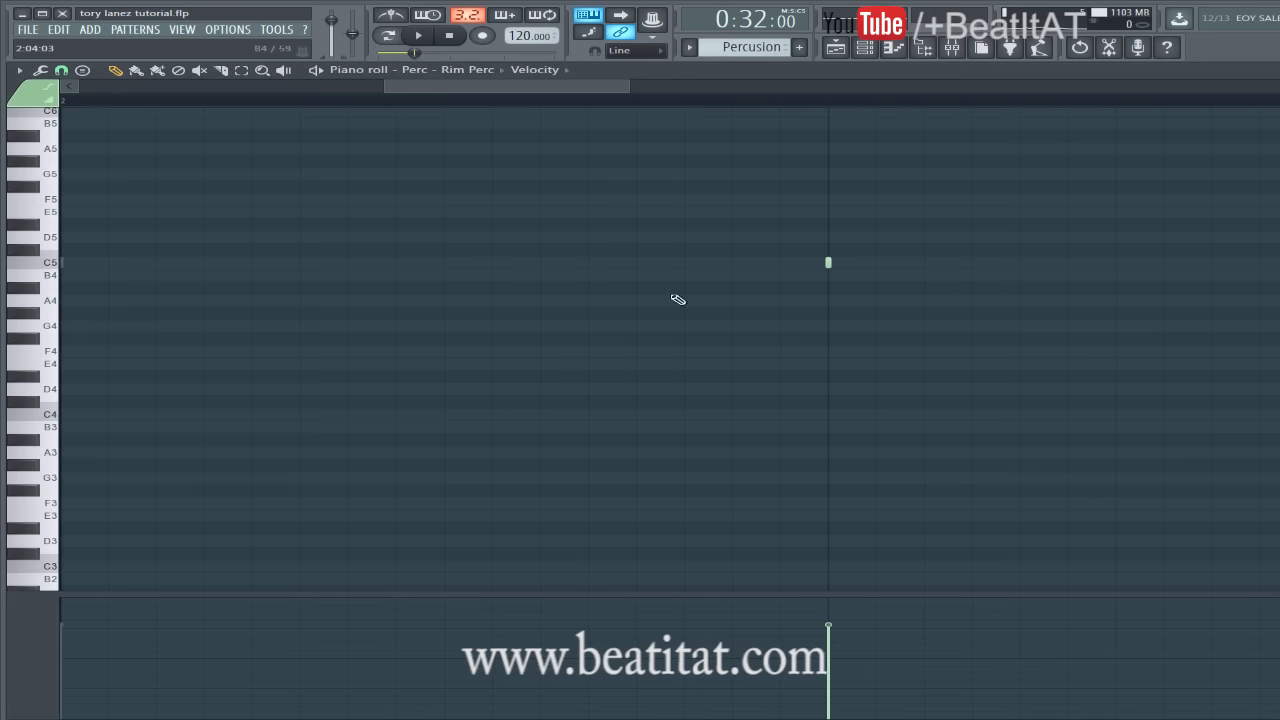
pyautogui.scroll(-5, 678, 300)
pyautogui.press('Escape')
# Play the Percussion pattern, view the Shaker Hat channel's sample settings, then stop playback and close the settings.
pyautogui.press('space')
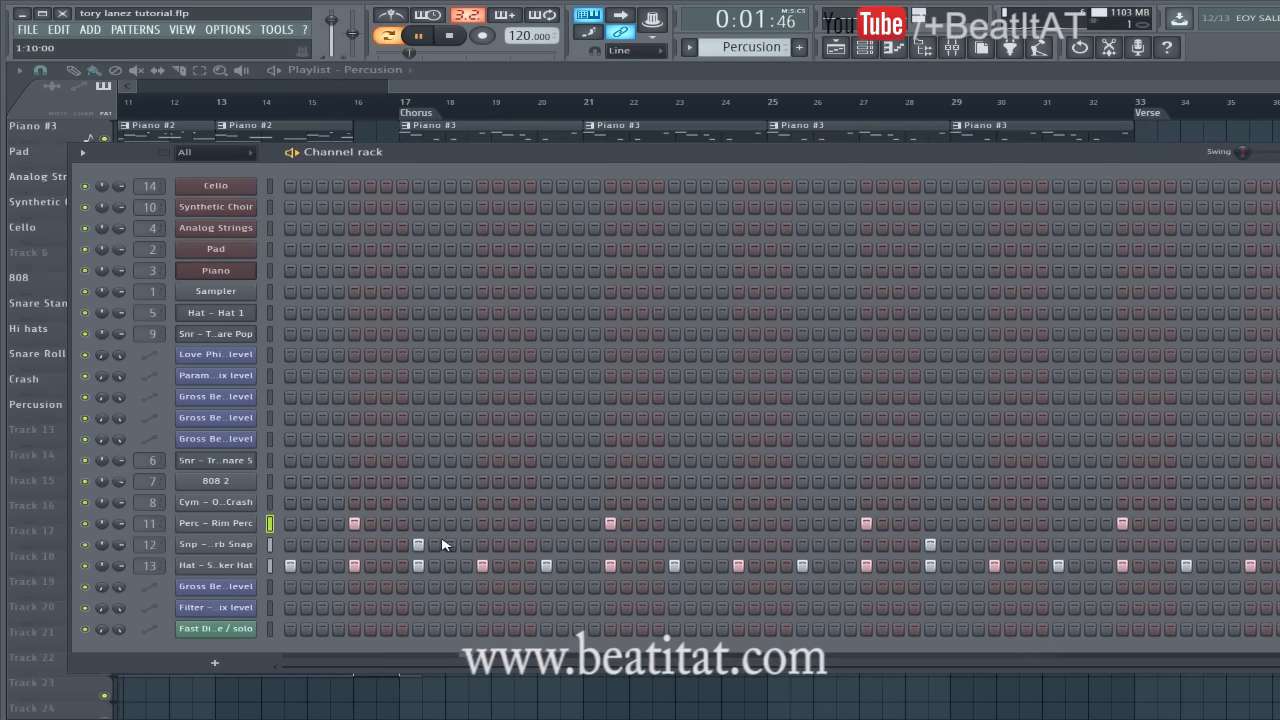
pyautogui.click(228, 565)
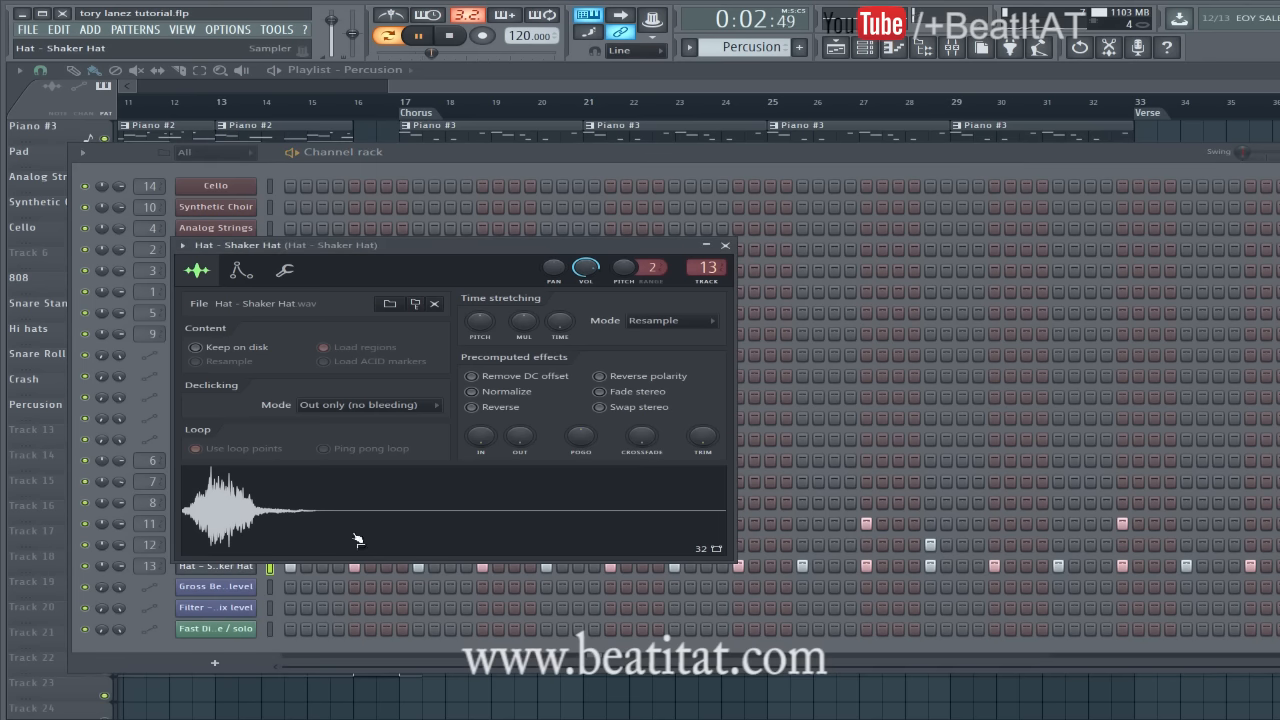
pyautogui.click(725, 245)
pyautogui.press('space')
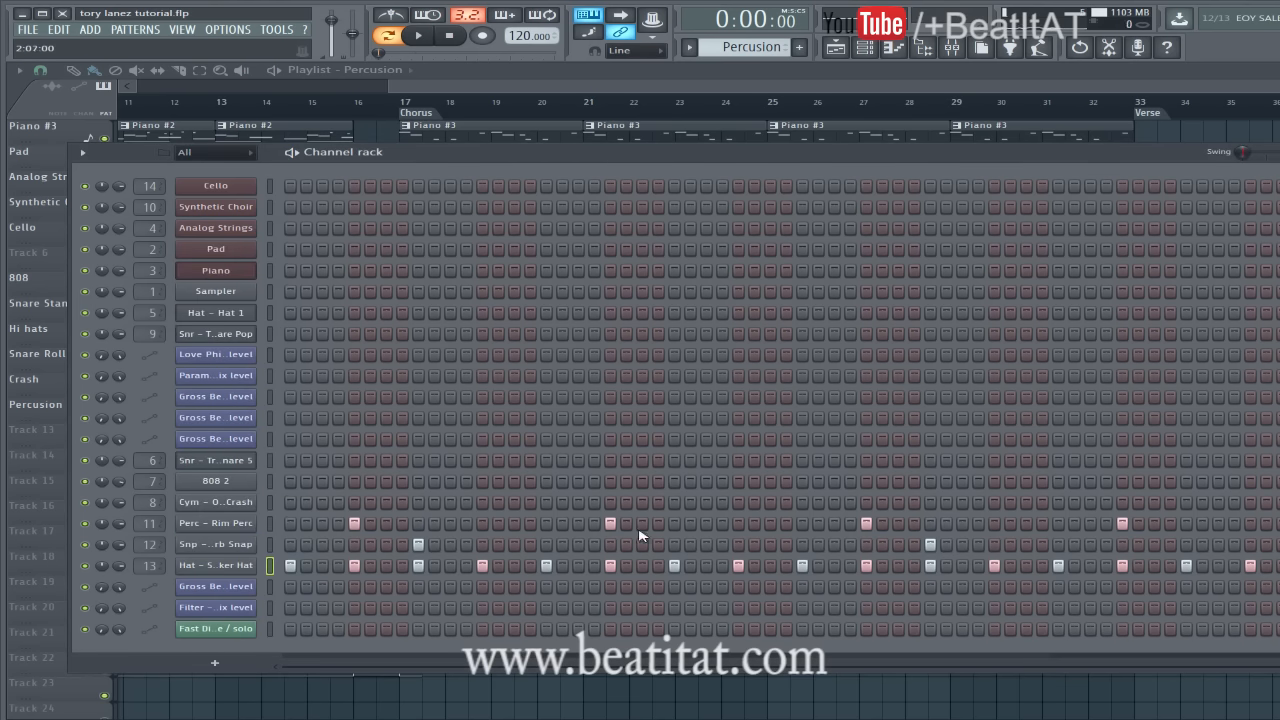
pyautogui.click(213, 566)
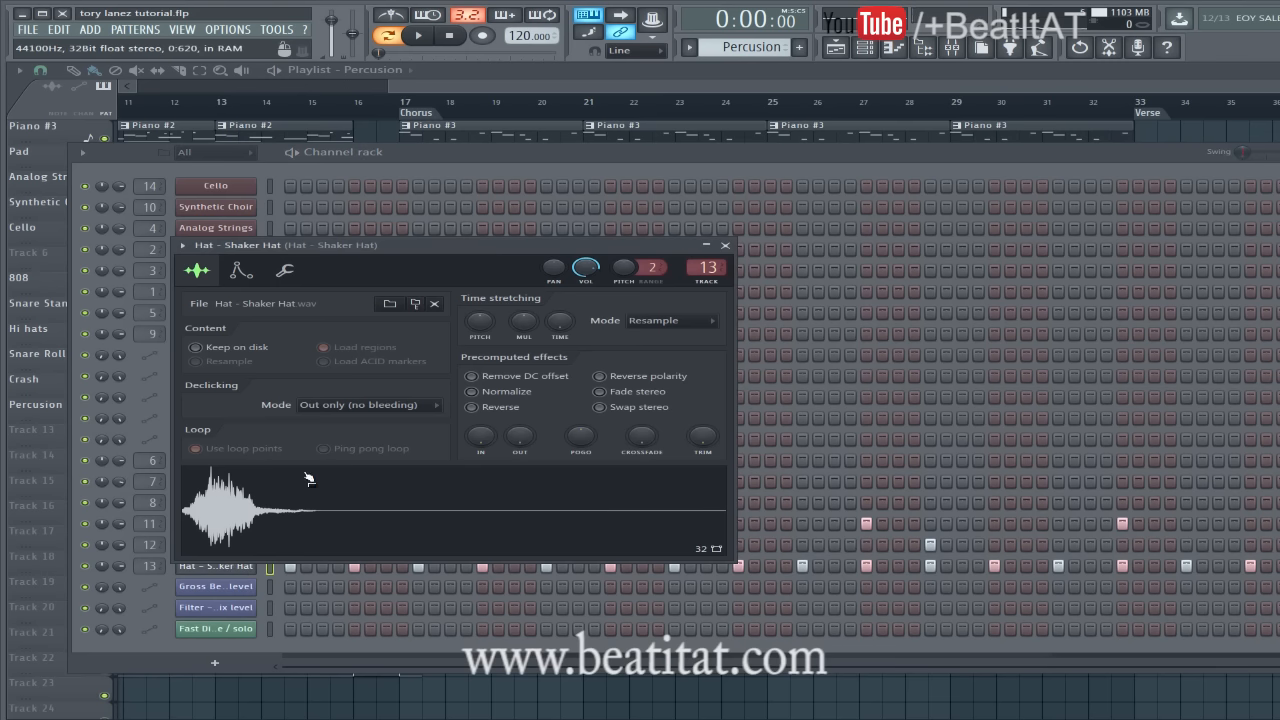
pyautogui.click(725, 245)
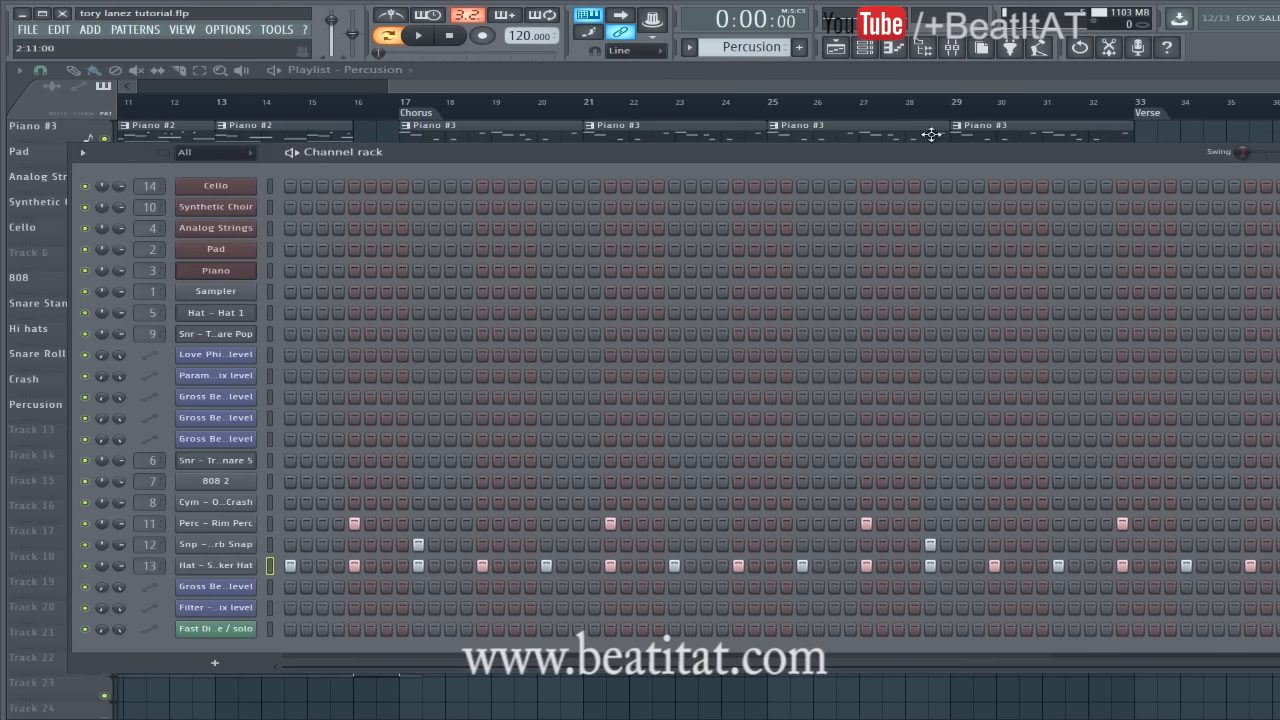
# Open the mixer and inspect the Fruity delay bank on the Hat - Shaker Hat track.
pyautogui.click(952, 47)
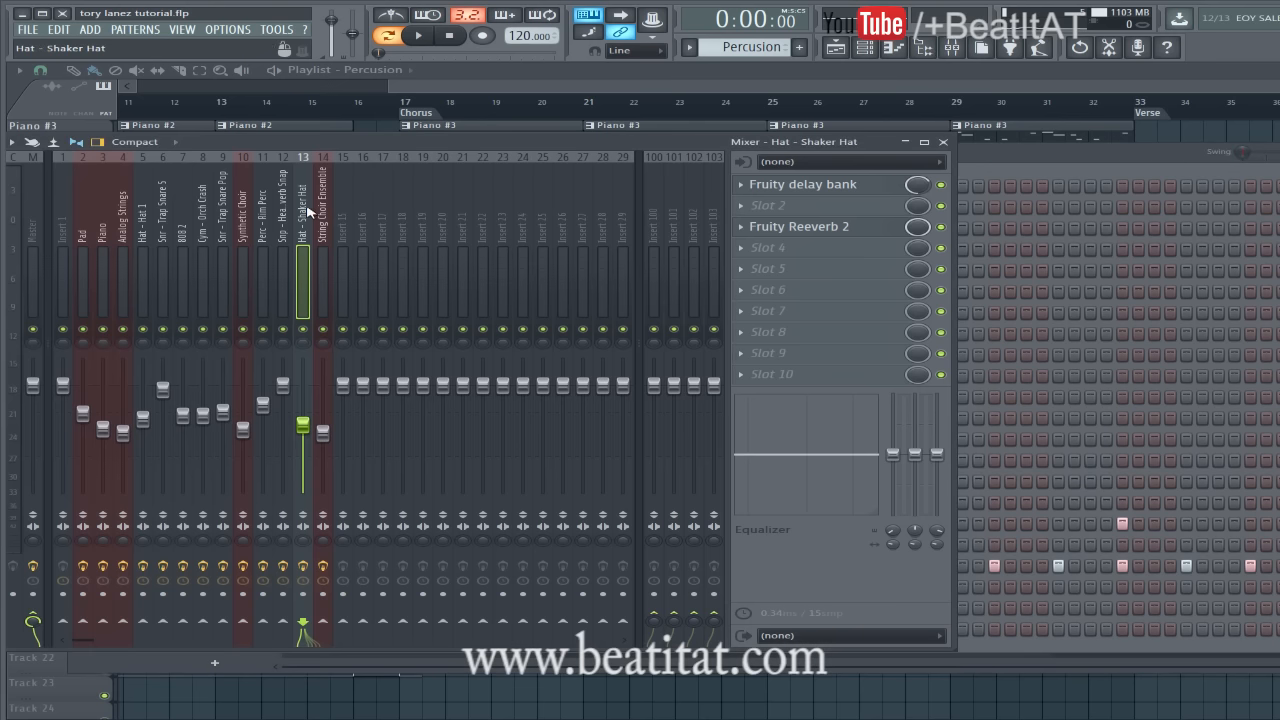
pyautogui.click(868, 187)
pyautogui.click(695, 208)
# Try a second Fruity Delay Bank in slot 5 of the Shaker Hat track at a 58% mix level, then remove it.
pyautogui.click(770, 268)
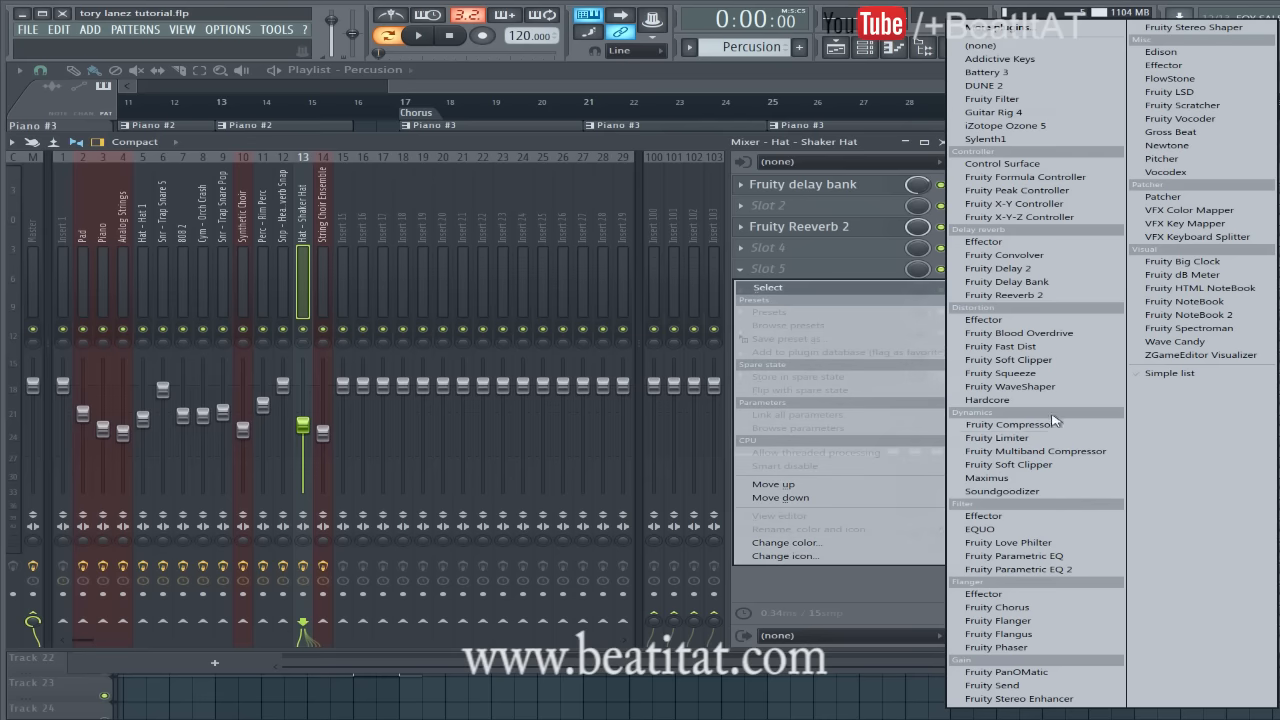
pyautogui.click(1068, 281)
pyautogui.moveTo(920, 274); pyautogui.dragTo(908, 330)
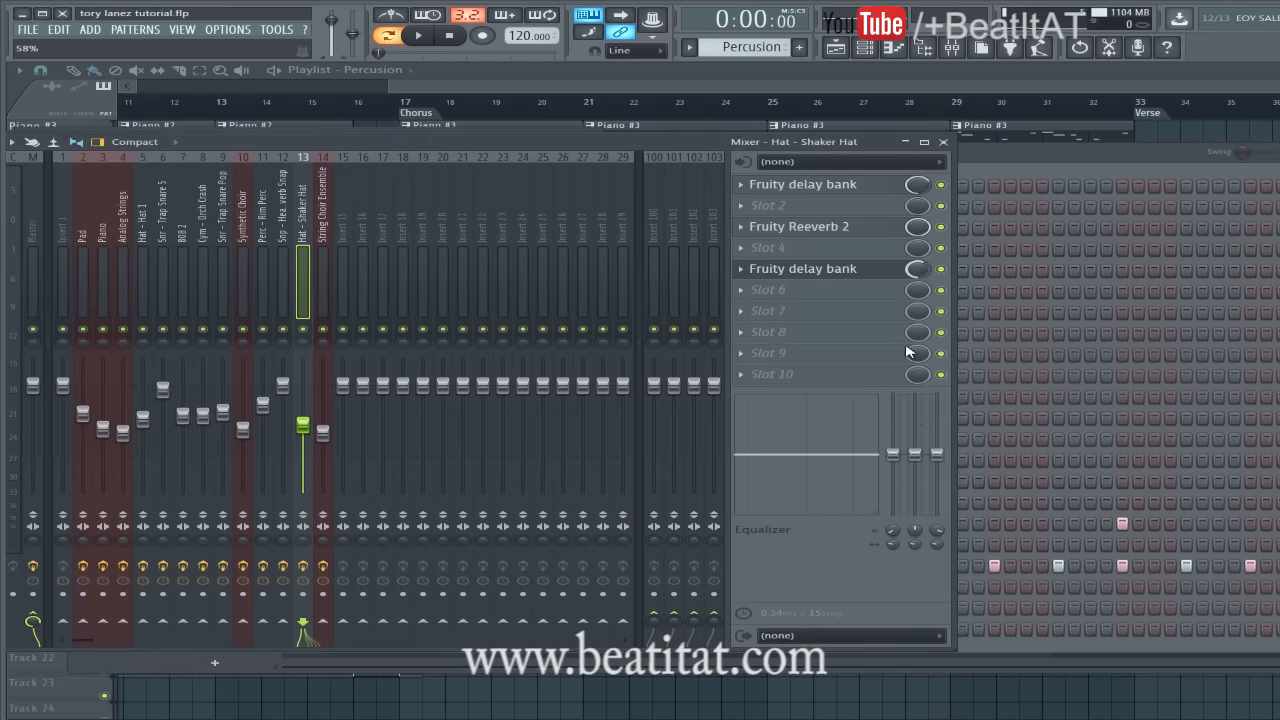
pyautogui.click(750, 272)
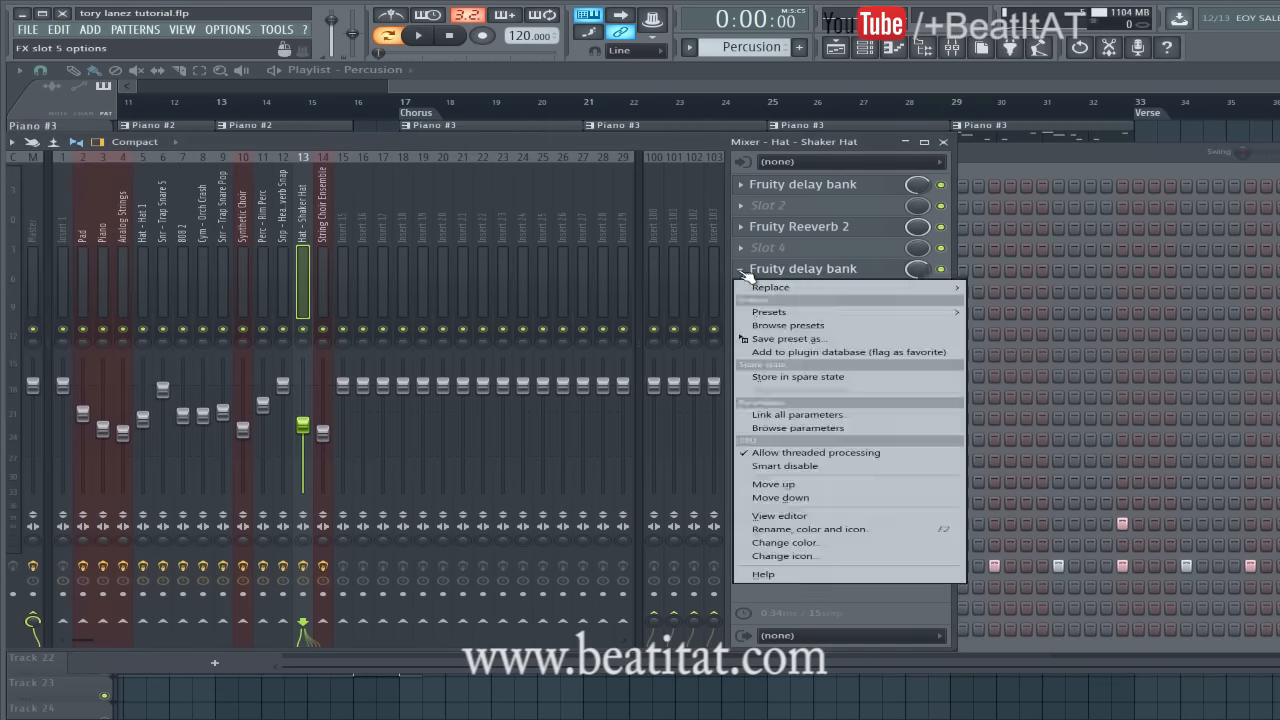
pyautogui.moveTo(772, 288)
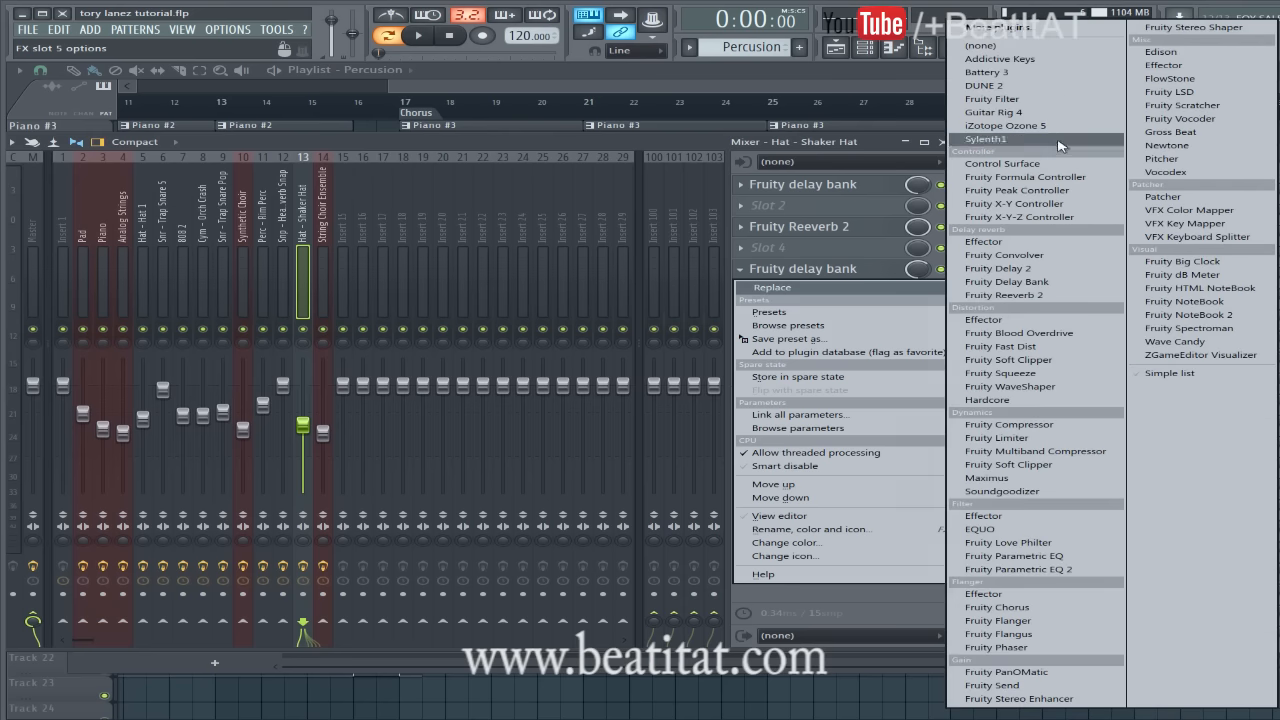
pyautogui.click(1042, 46)
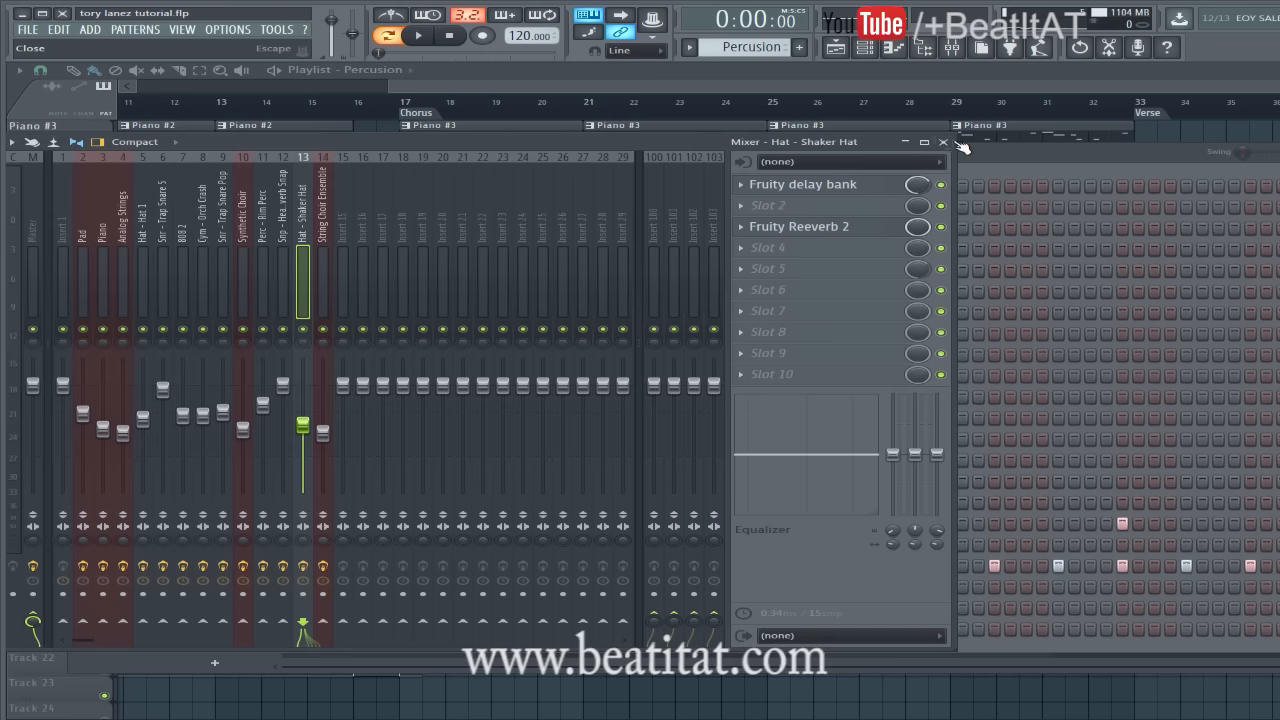
# Close the mixer and route the Shaker Hat channel to mixer track 13 in its channel settings.
pyautogui.click(943, 142)
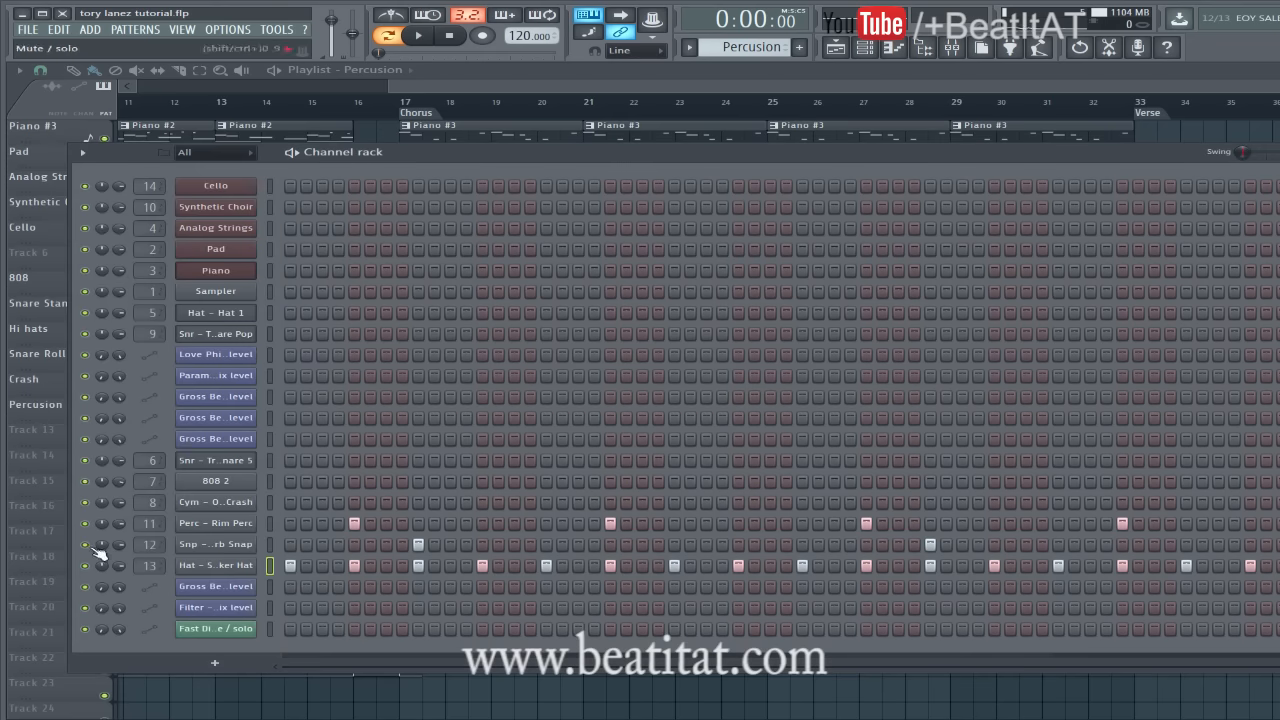
pyautogui.click(230, 571)
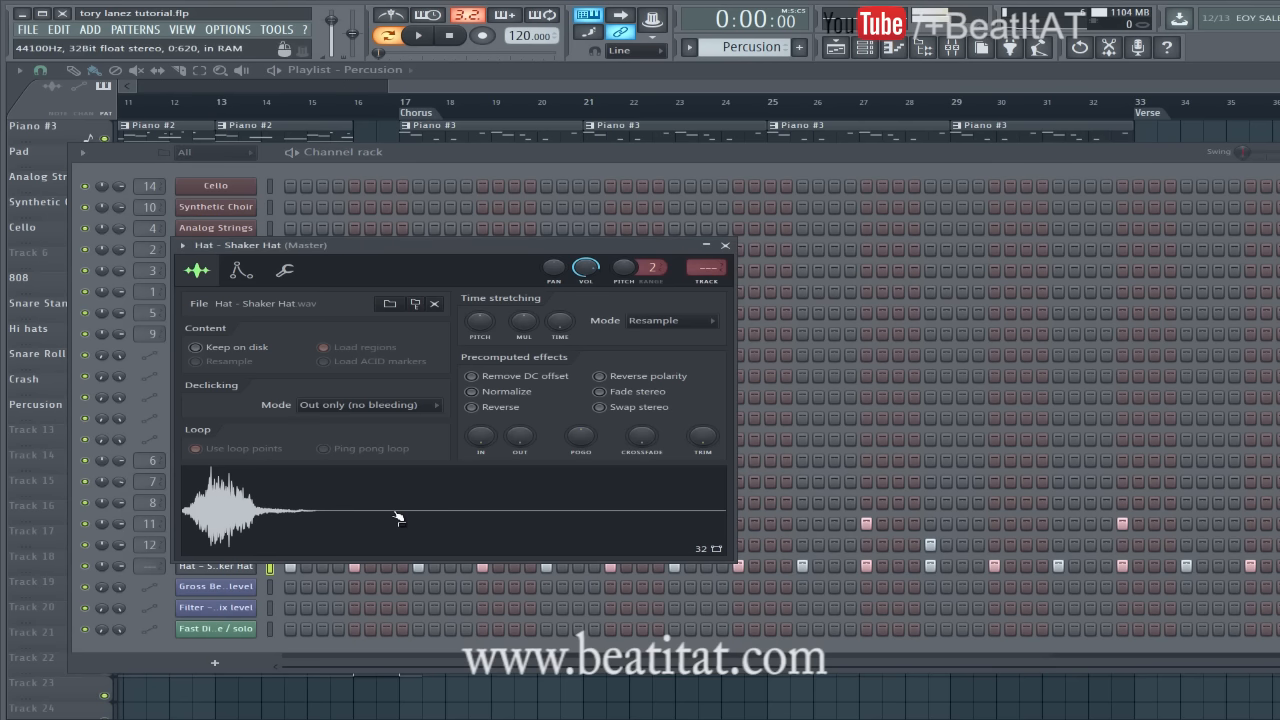
pyautogui.scroll(13, 722, 271)
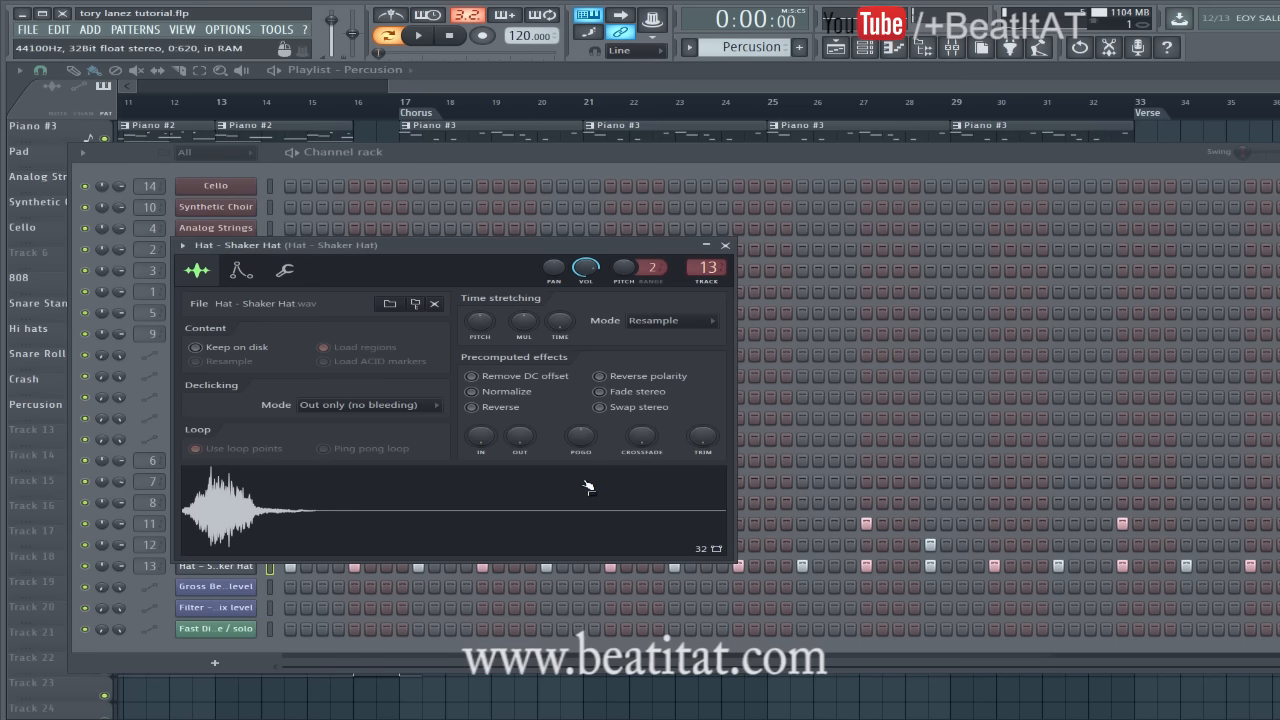
pyautogui.click(725, 245)
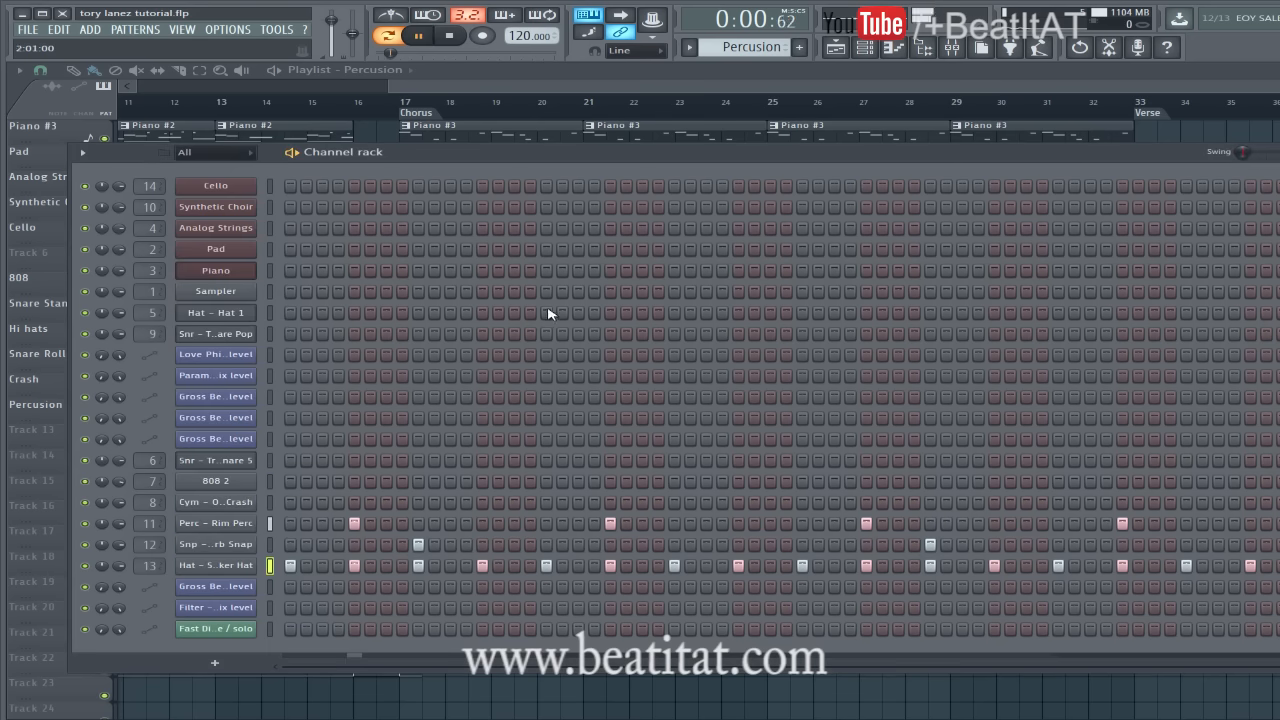
# Compare the levels and effects of the Rim Perc and Heavy Reverb Snap mixer tracks during playback, then close the mixer and stop.
pyautogui.press('F9')
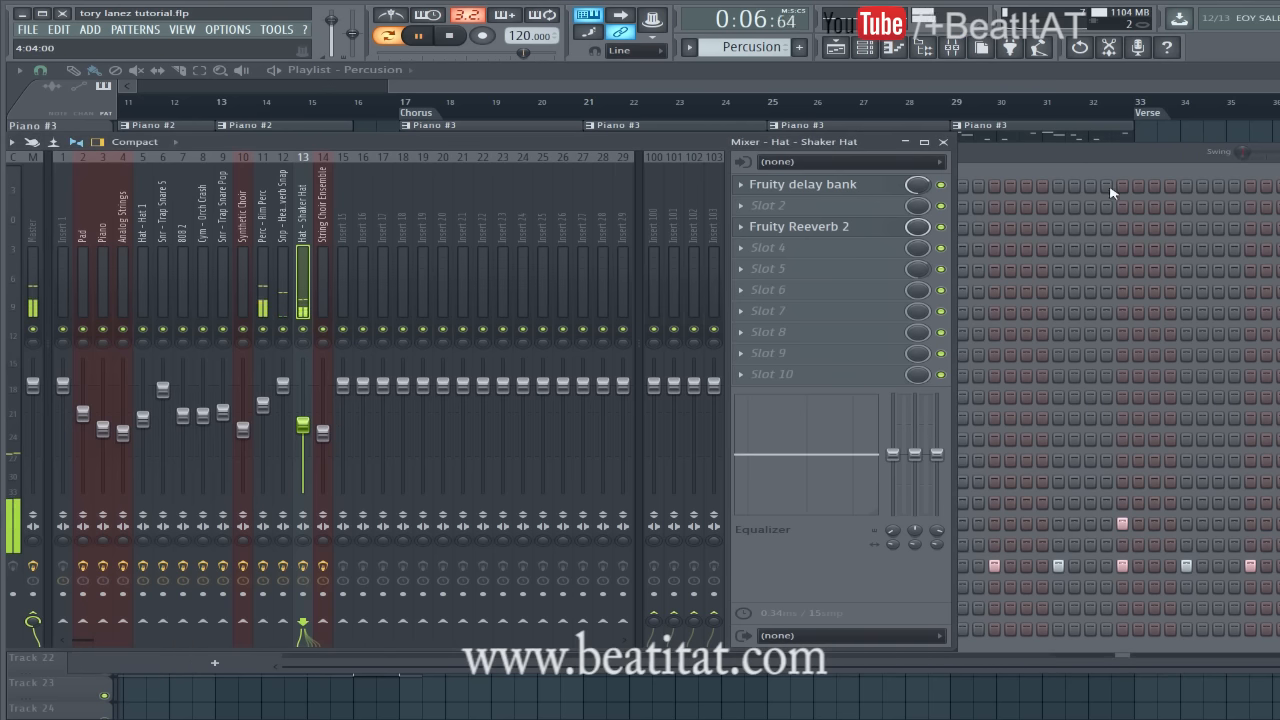
pyautogui.click(261, 302)
pyautogui.click(283, 296)
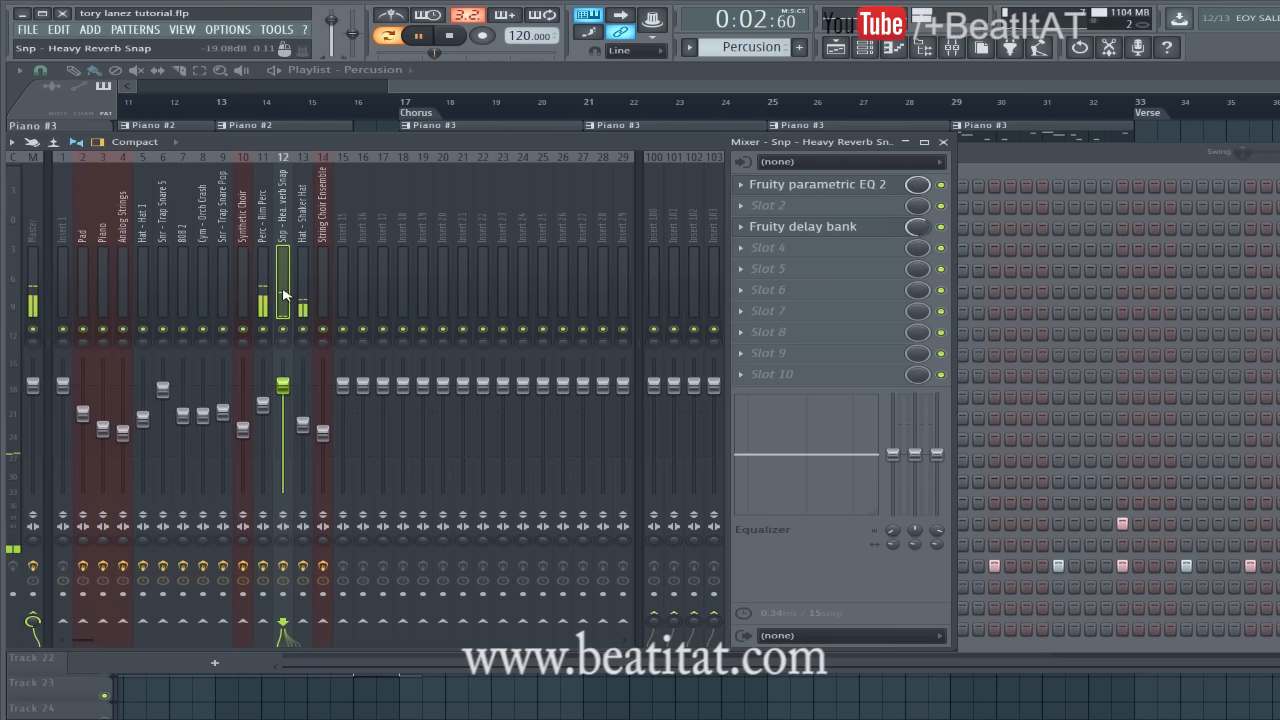
pyautogui.click(262, 292)
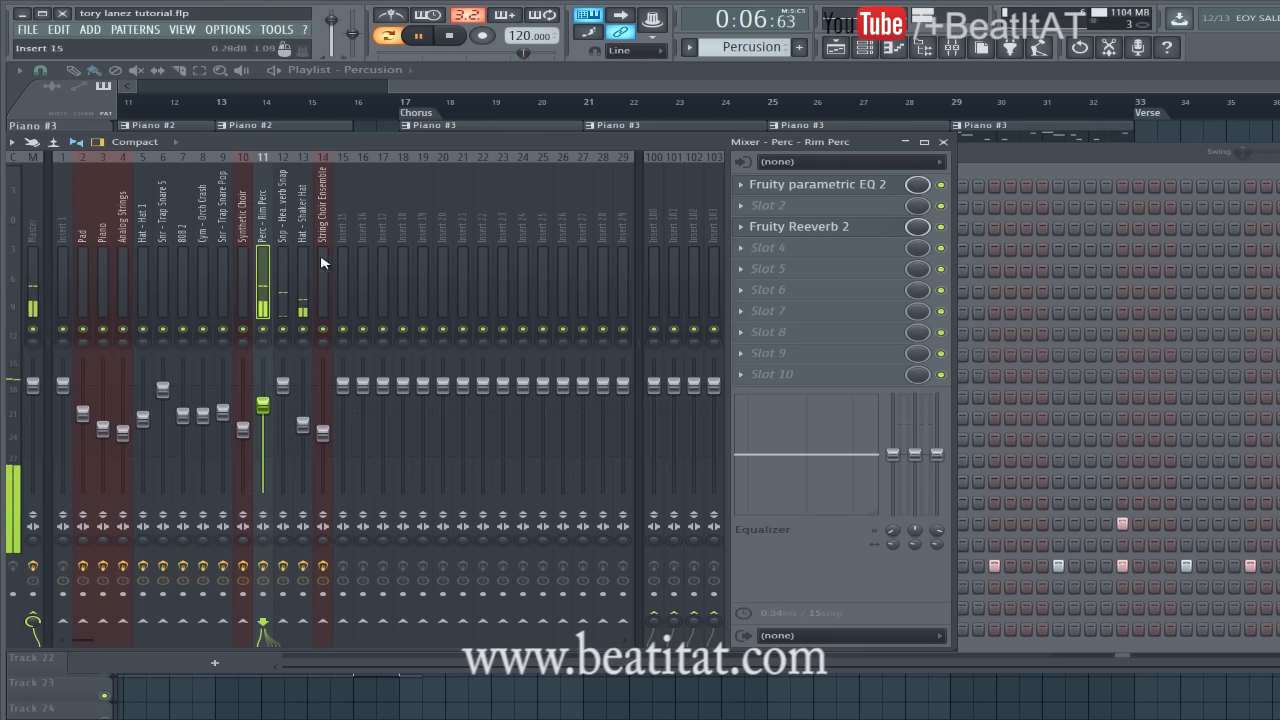
pyautogui.click(285, 235)
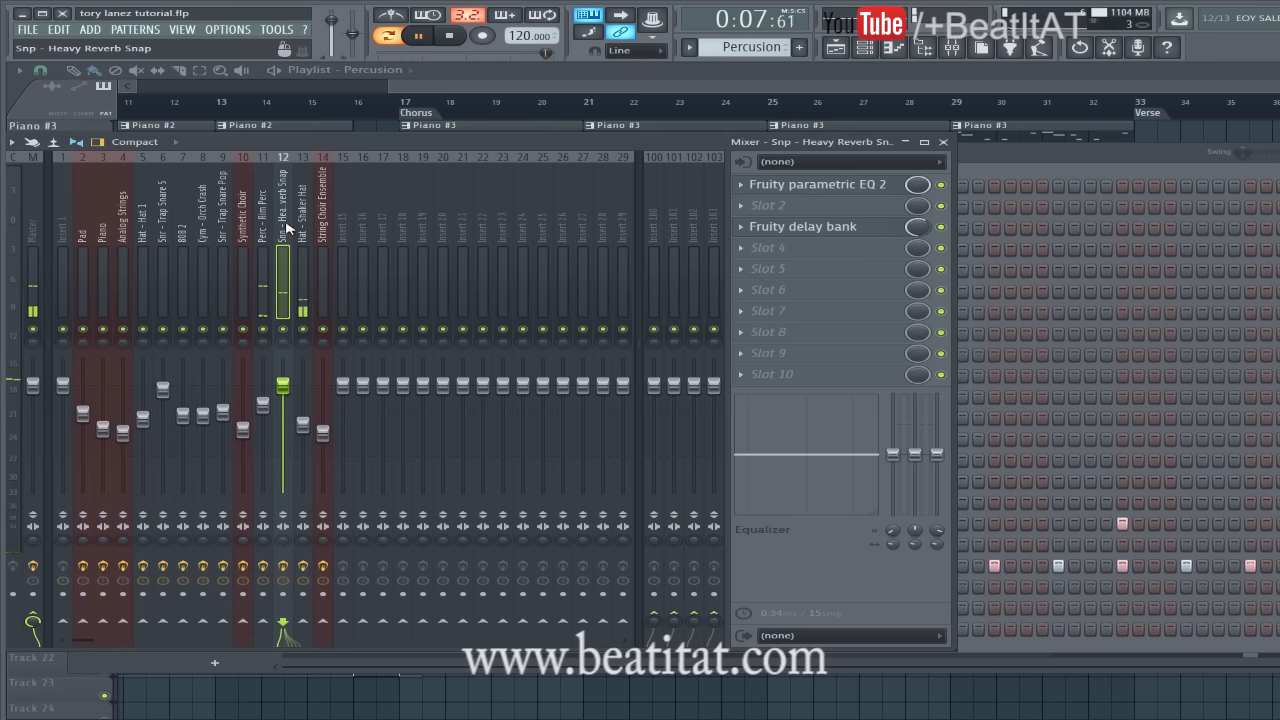
pyautogui.click(943, 143)
pyautogui.press('space')
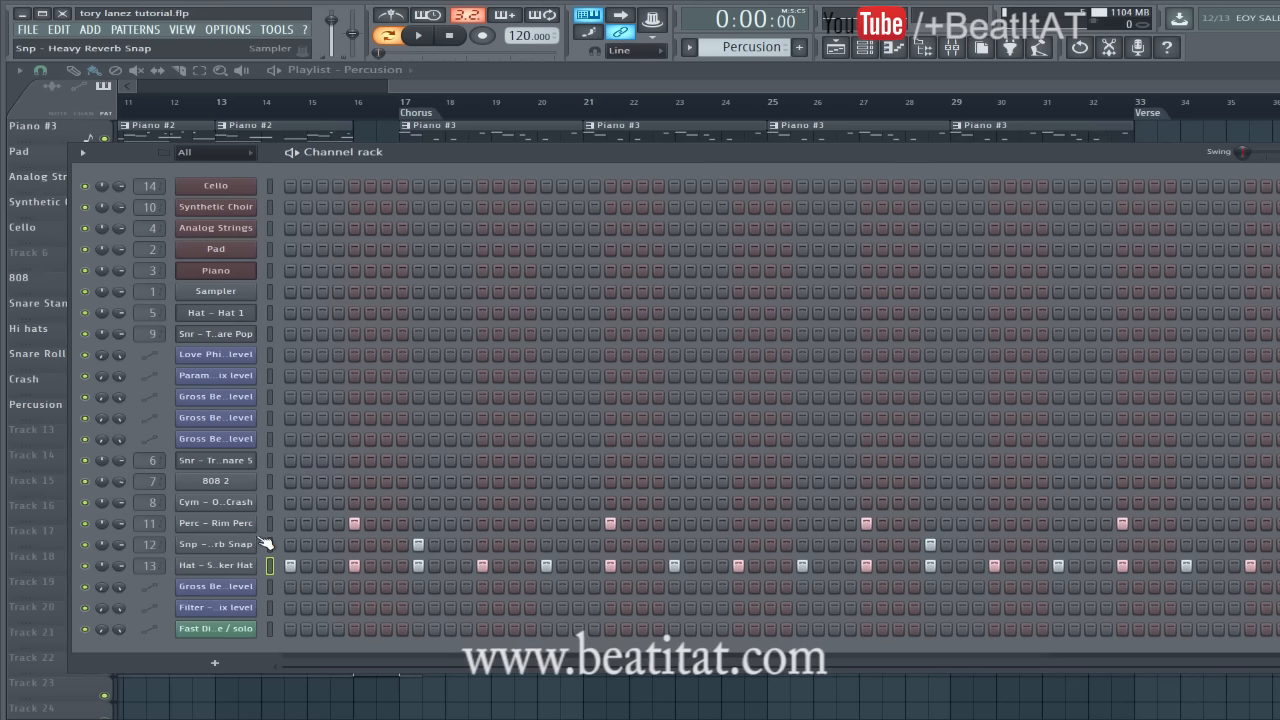
# Move the song position to bar 24 and examine the Snare Roll #2 notes in the piano roll with playback, then close it.
pyautogui.click(766, 75)
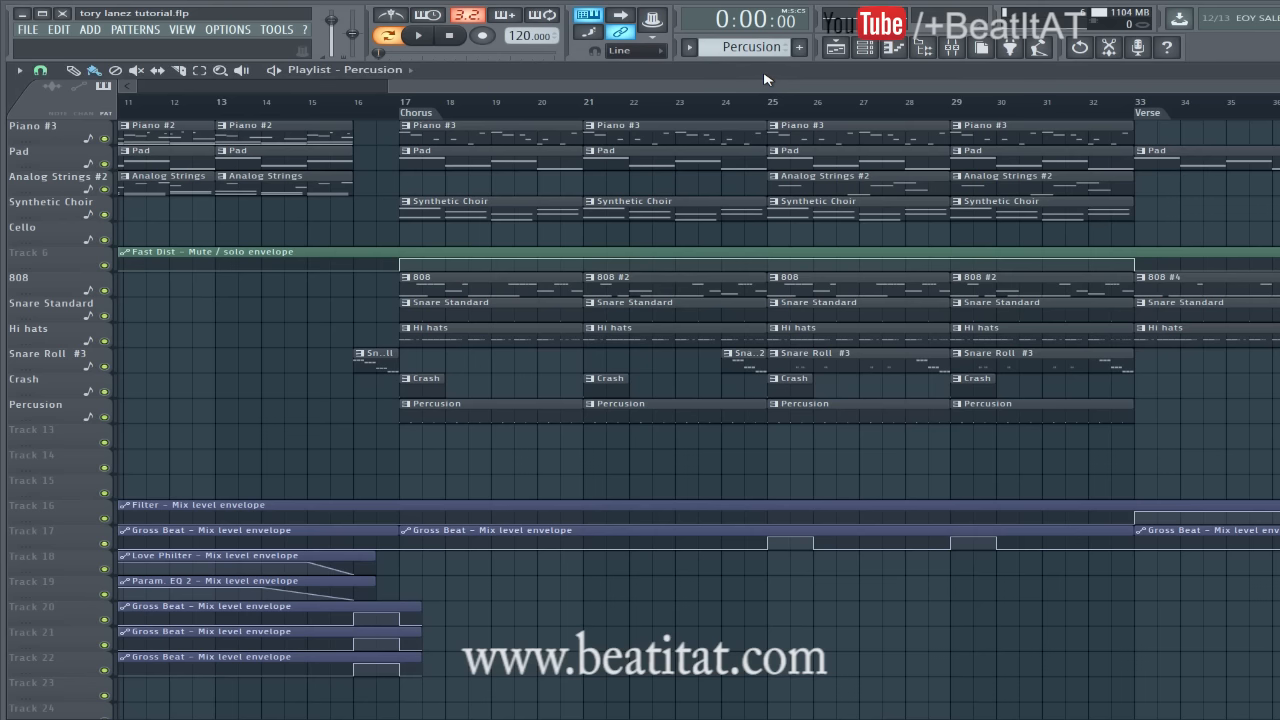
pyautogui.moveTo(786, 82); pyautogui.dragTo(702, 93)
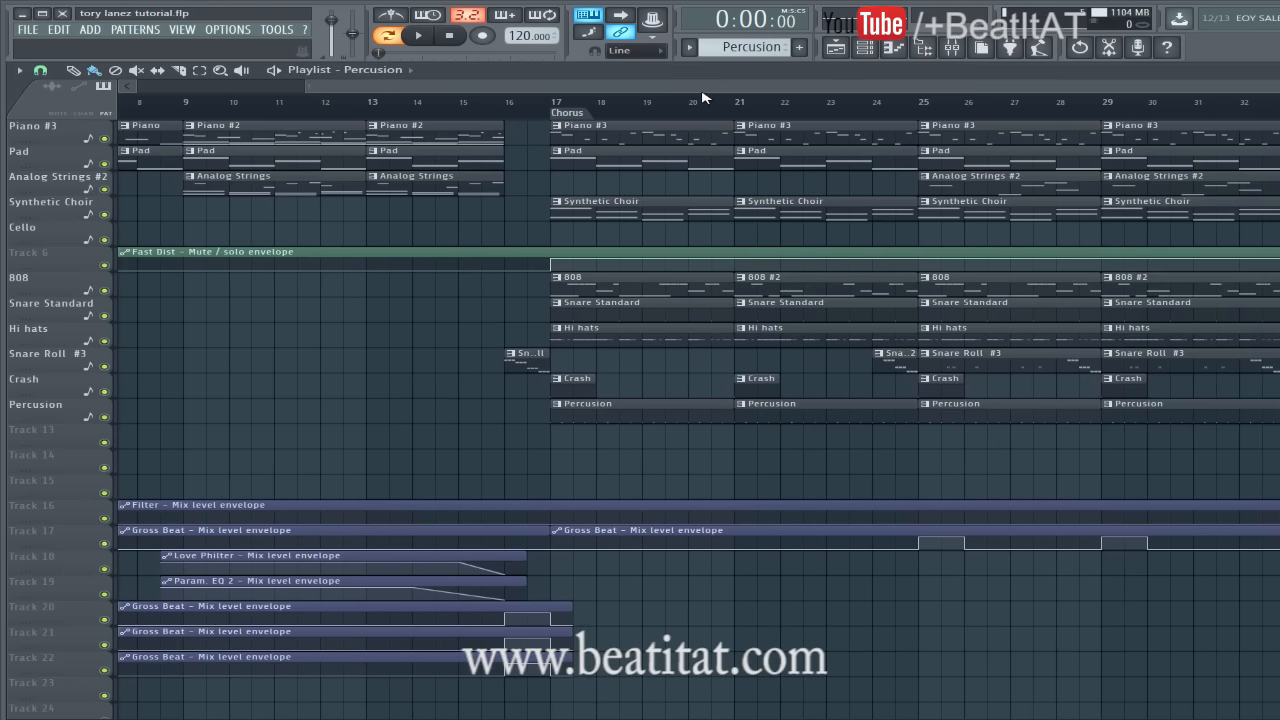
pyautogui.click(886, 101)
pyautogui.click(894, 362)
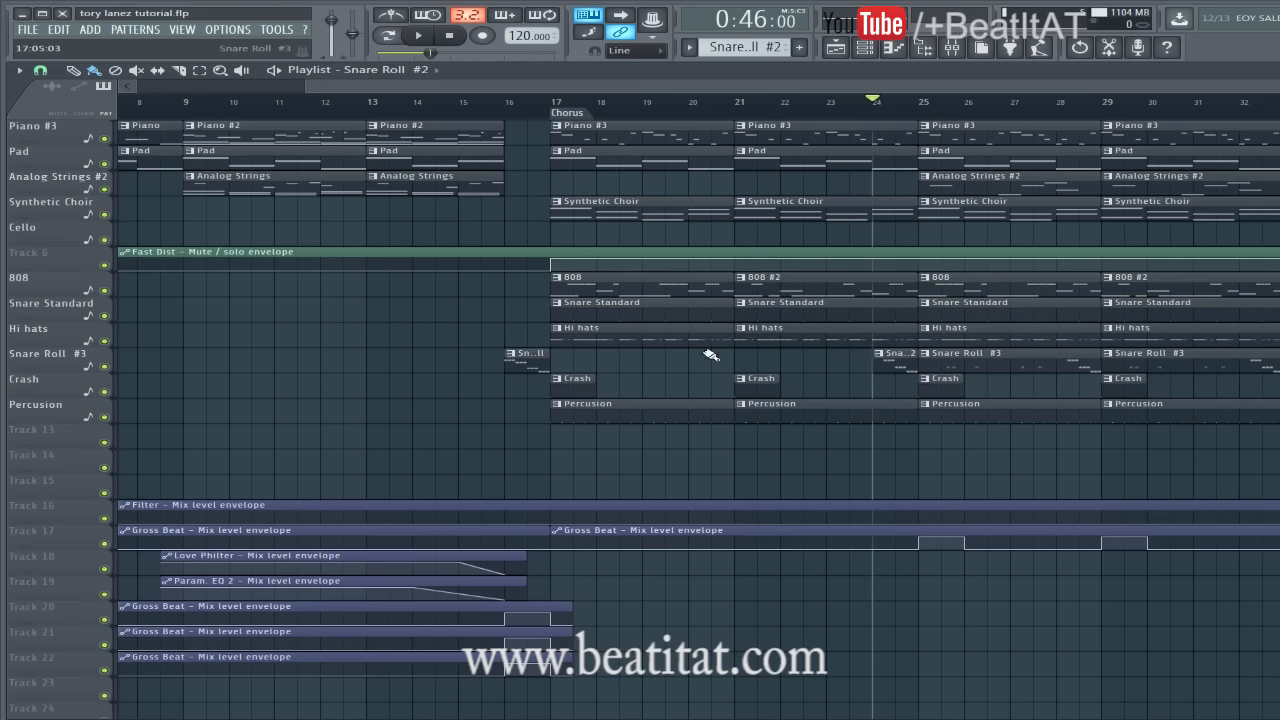
pyautogui.doubleClick(903, 362)
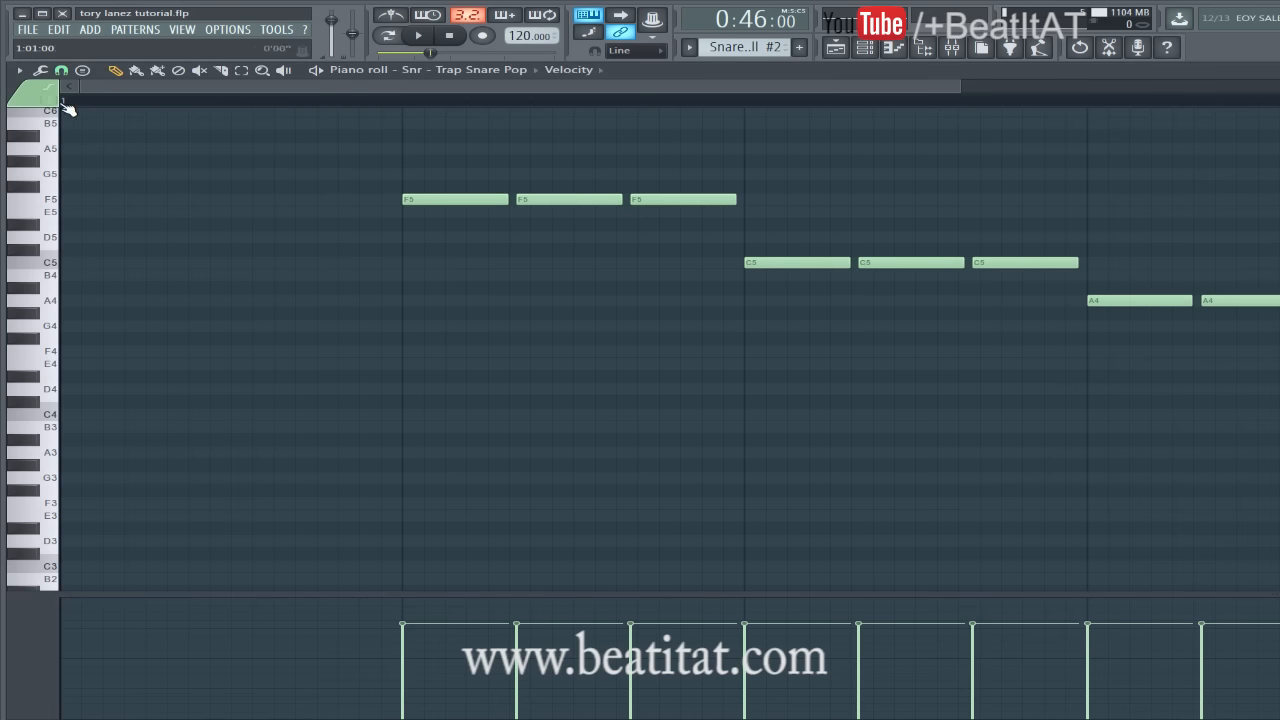
pyautogui.press('space')
pyautogui.press('F7')
pyautogui.press('space')
# Move the song position to bar 25, inspect the Master track's Gross Beat time settings, then close the mixer and start playback.
pyautogui.moveTo(832, 89); pyautogui.dragTo(900, 88)
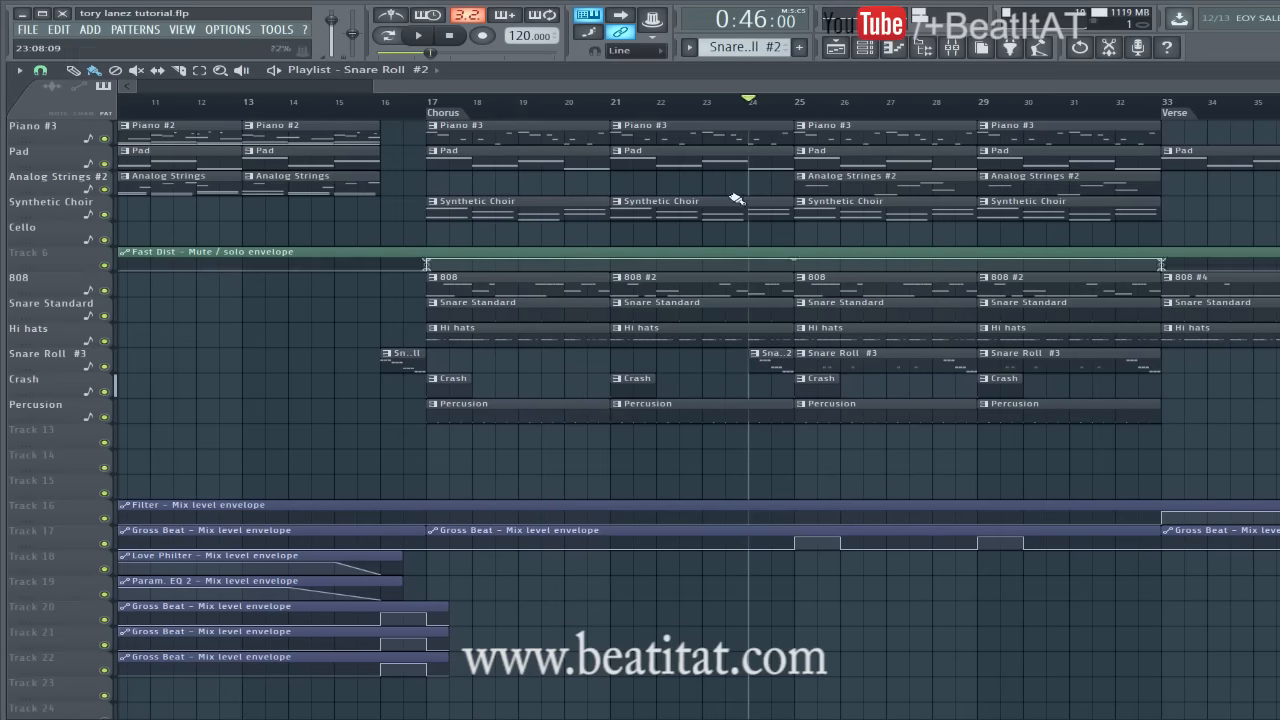
pyautogui.click(805, 102)
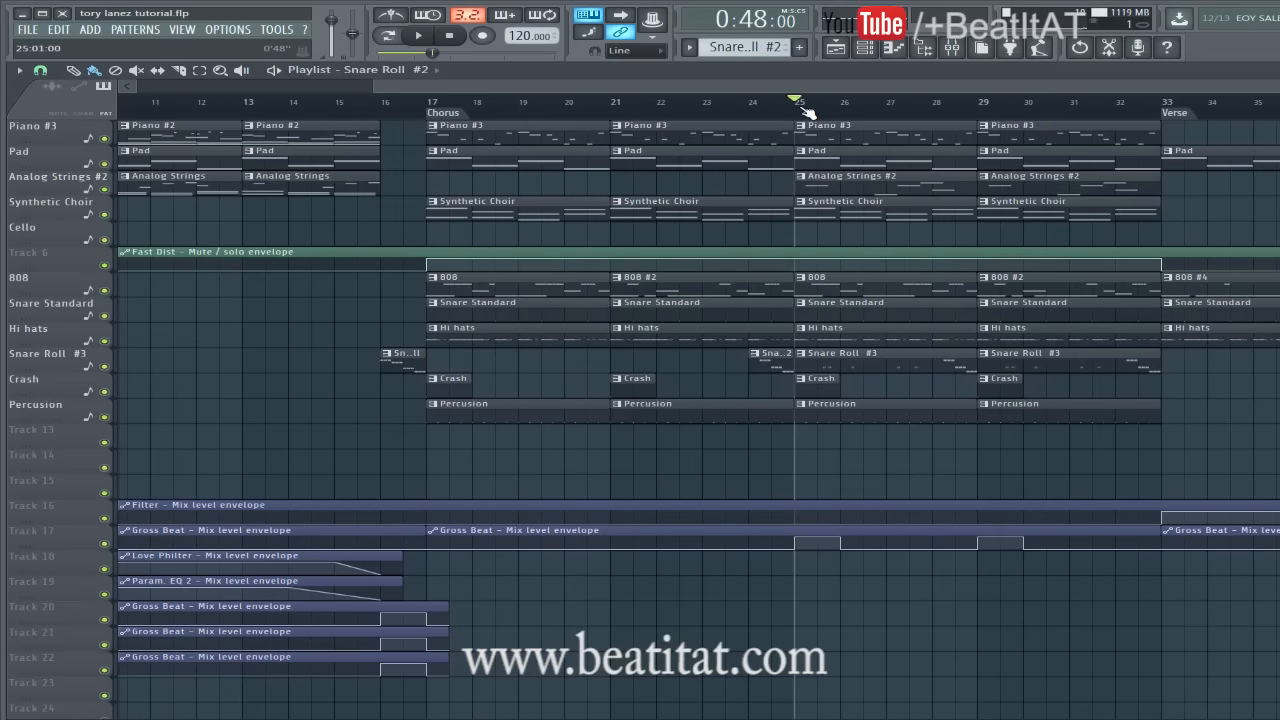
pyautogui.click(955, 52)
pyautogui.click(33, 272)
pyautogui.click(840, 290)
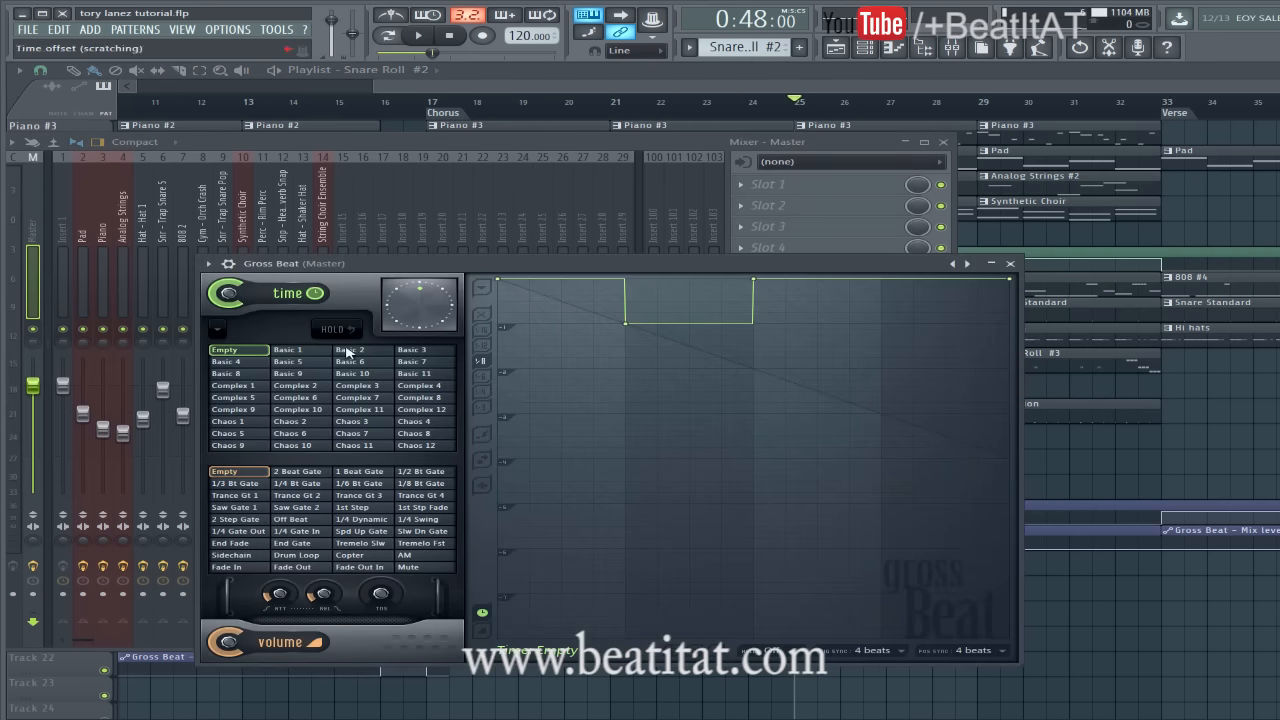
pyautogui.click(880, 119)
pyautogui.press('space')
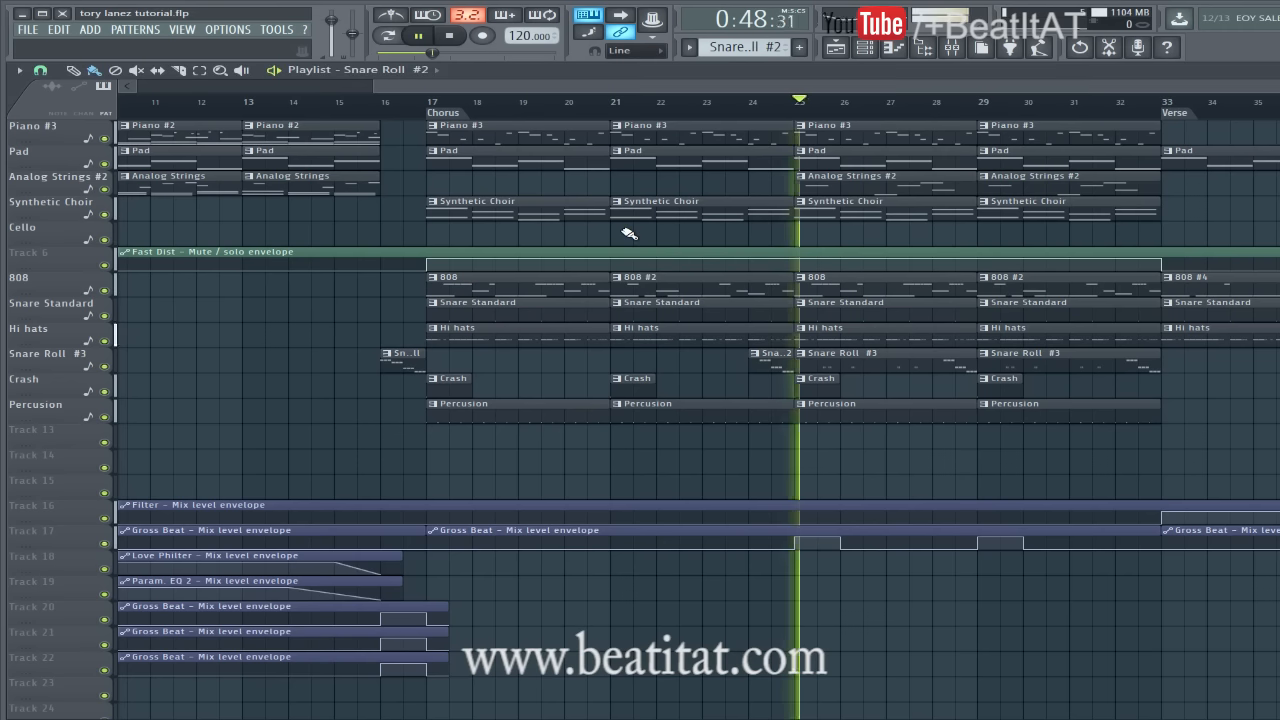
# Open the Analog Strings #2 pattern in the piano roll, stop playback, examine its notes, and close the piano roll.
pyautogui.doubleClick(914, 188)
pyautogui.press('space')
pyautogui.scroll(-10, 765, 256)
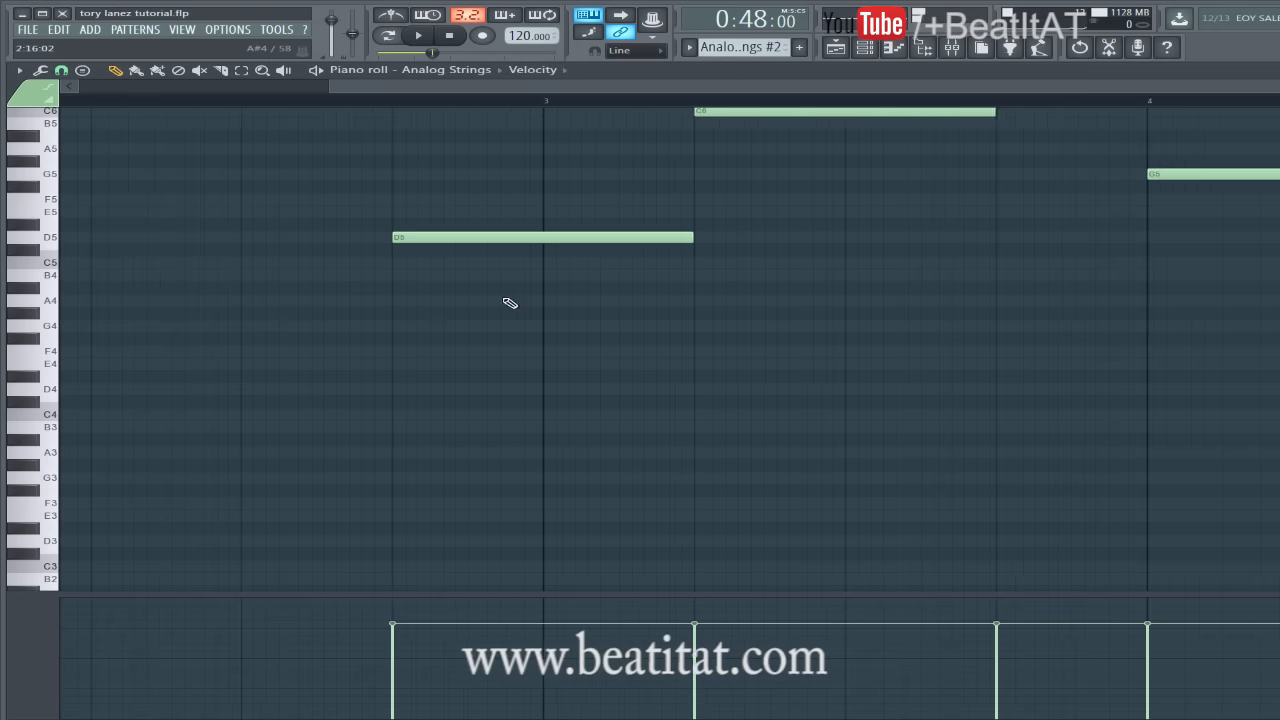
pyautogui.scroll(3, 692, 307)
pyautogui.scroll(1, 692, 307)
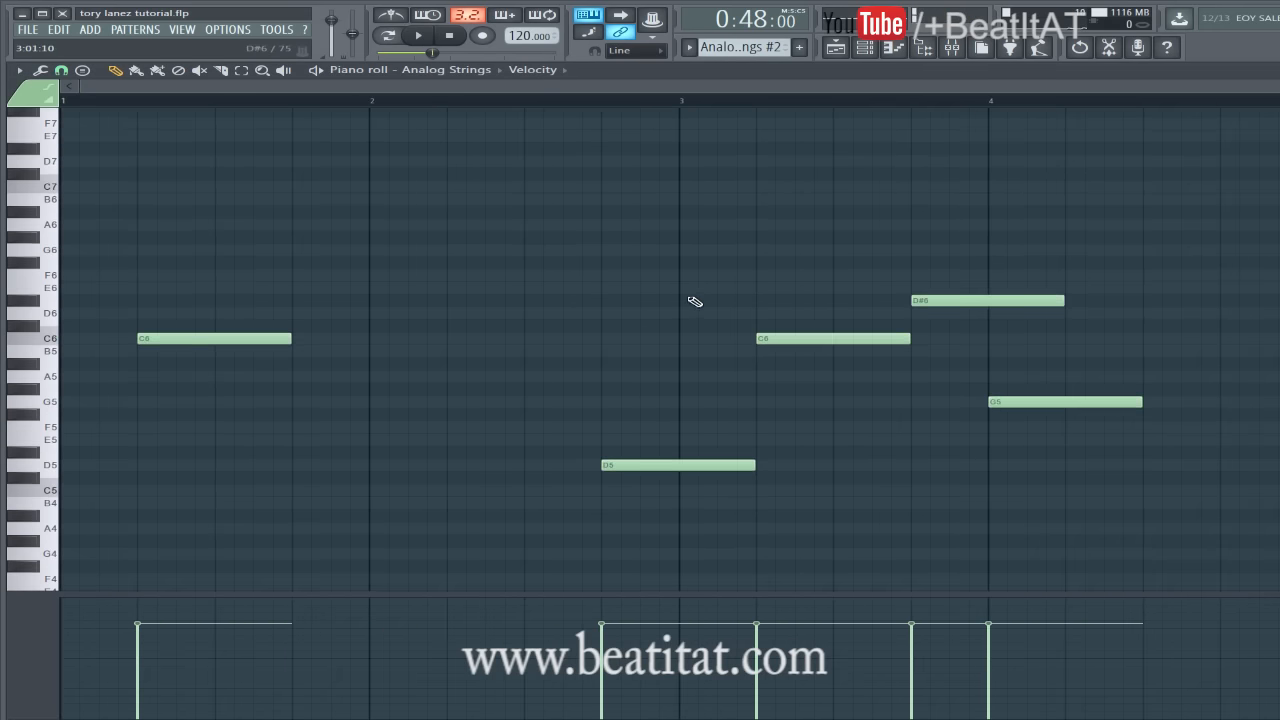
pyautogui.press('Escape')
# Examine the original Analog Strings pattern's notes and its channel in the channel rack, audition the pattern, and close the piano roll.
pyautogui.doubleClick(317, 174)
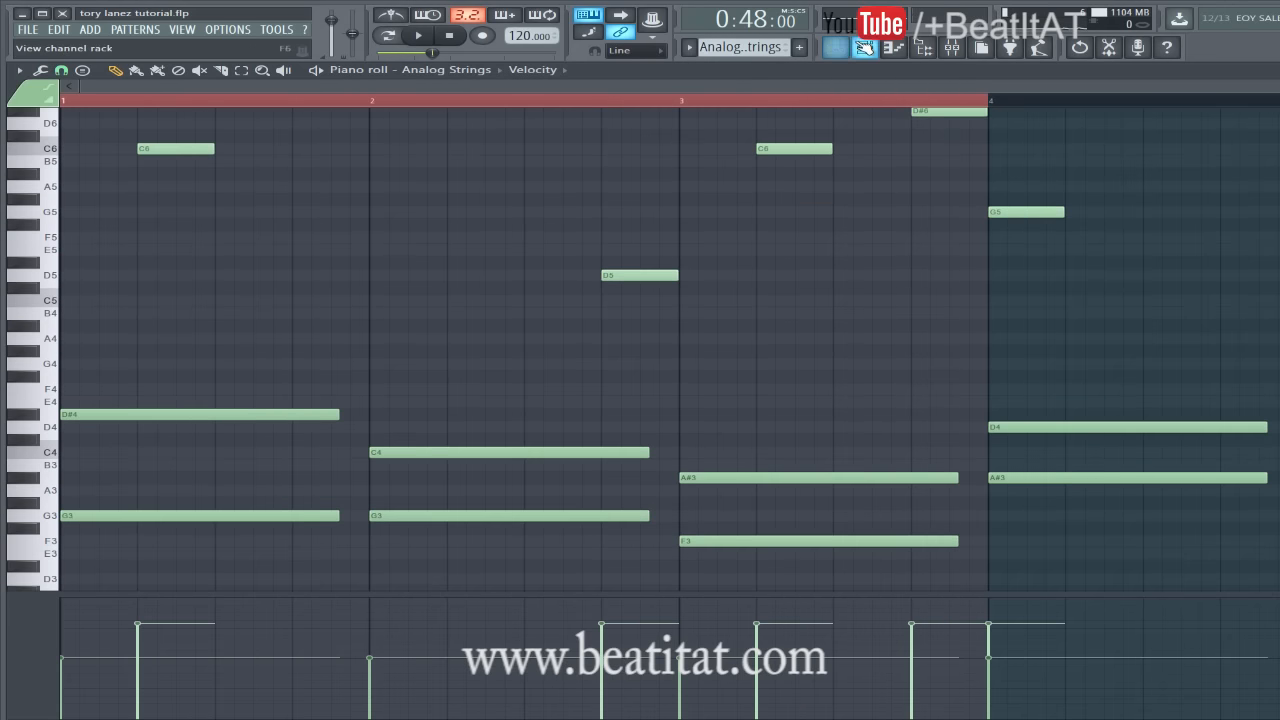
pyautogui.click(835, 47)
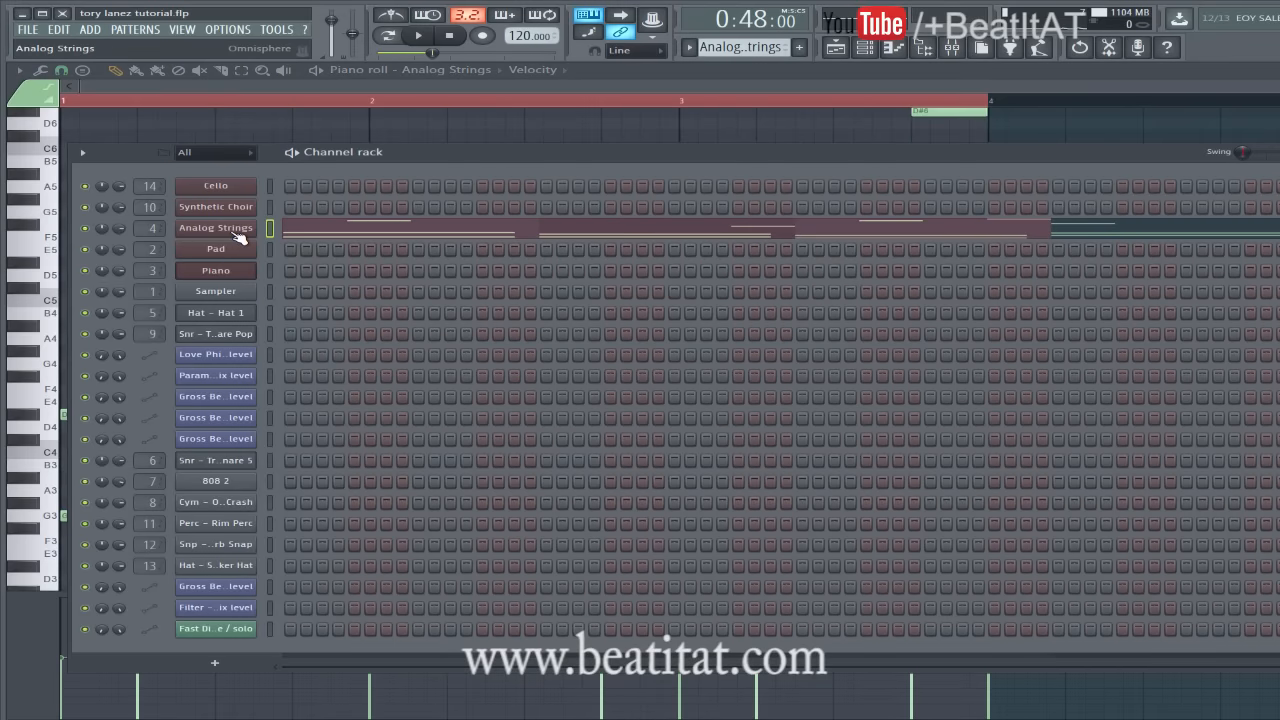
pyautogui.press('F6')
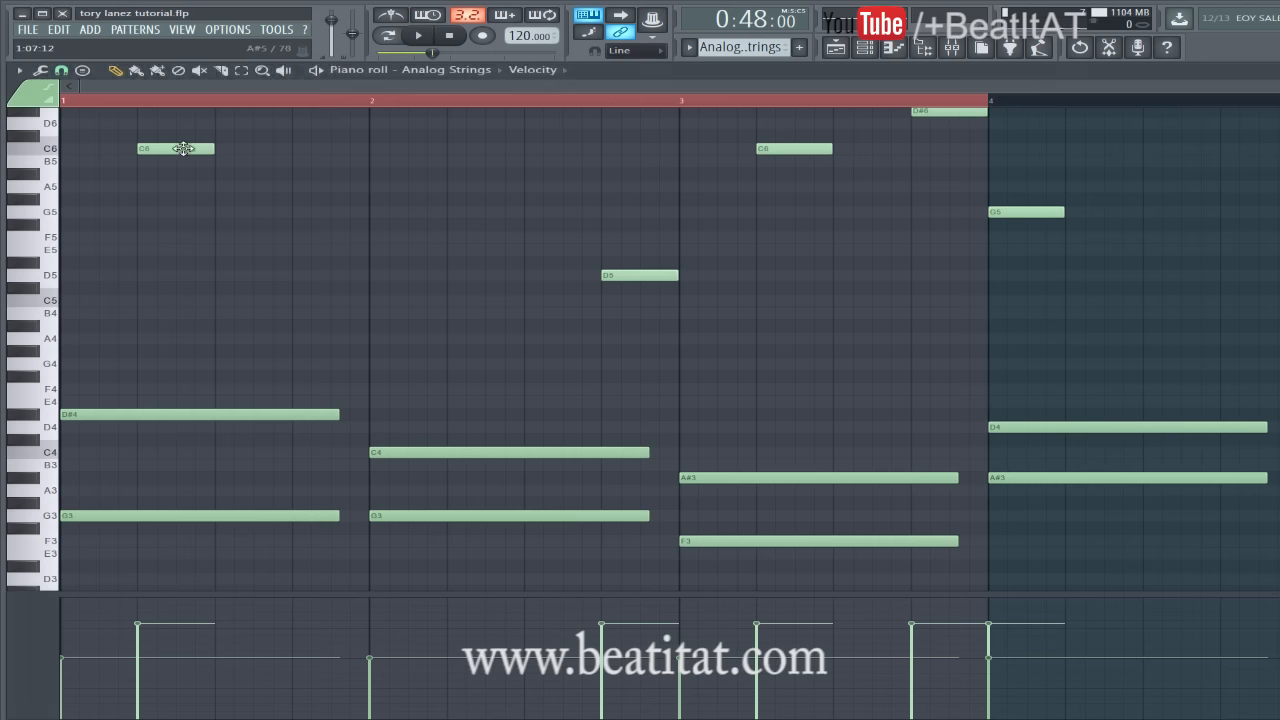
pyautogui.scroll(1, 183, 204)
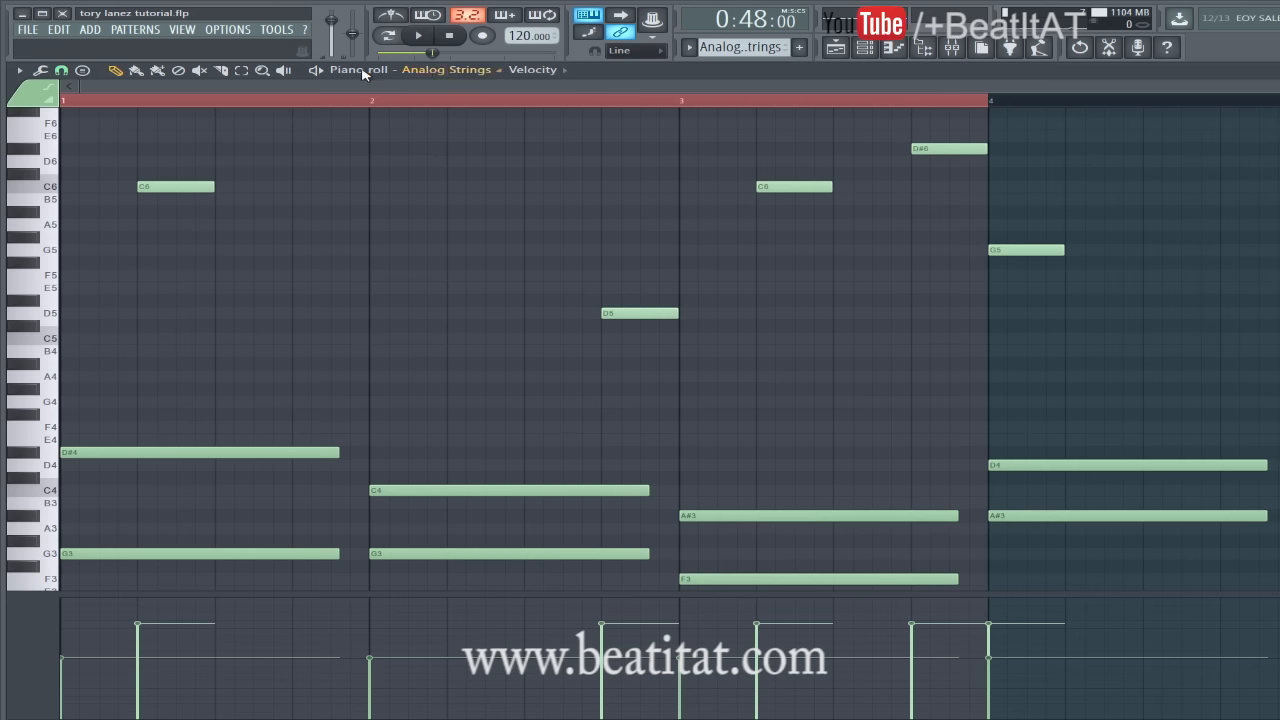
pyautogui.press('space')
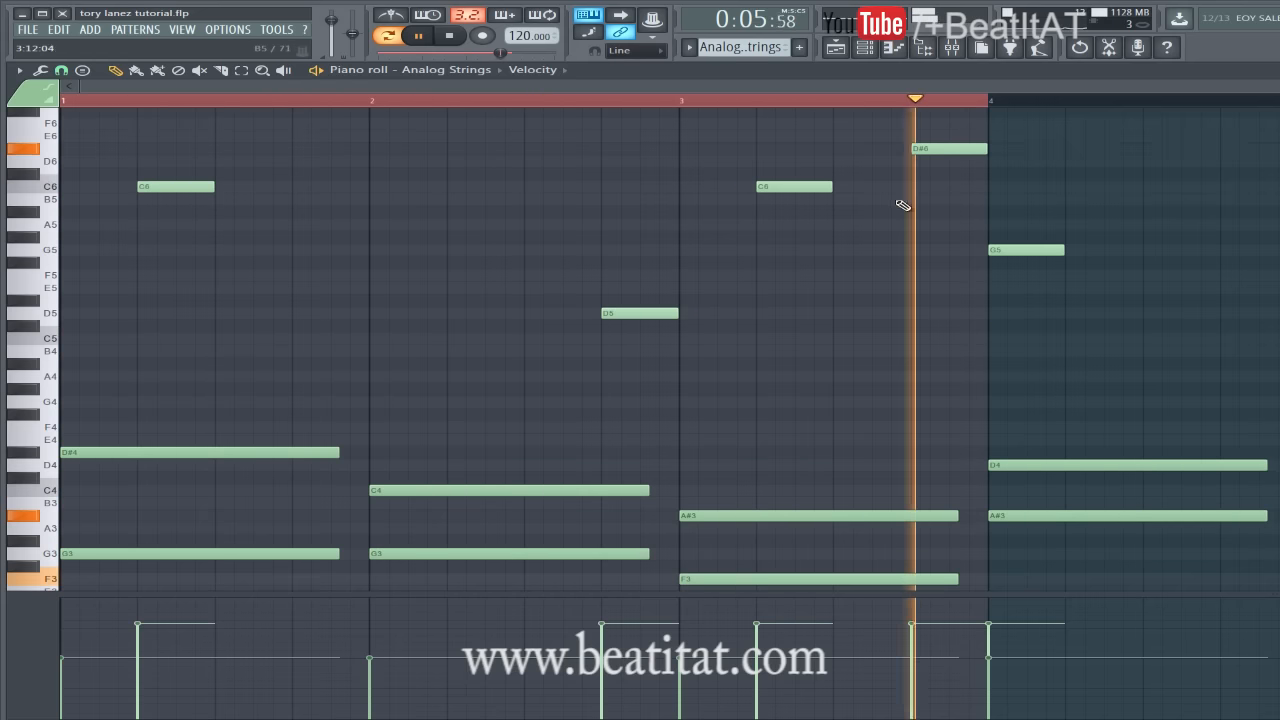
pyautogui.press('Escape')
# Move the song position to bar 25, audition the Analog Strings #2 notes in the piano roll, then close it and stop playback.
pyautogui.moveTo(926, 88); pyautogui.dragTo(1188, 89)
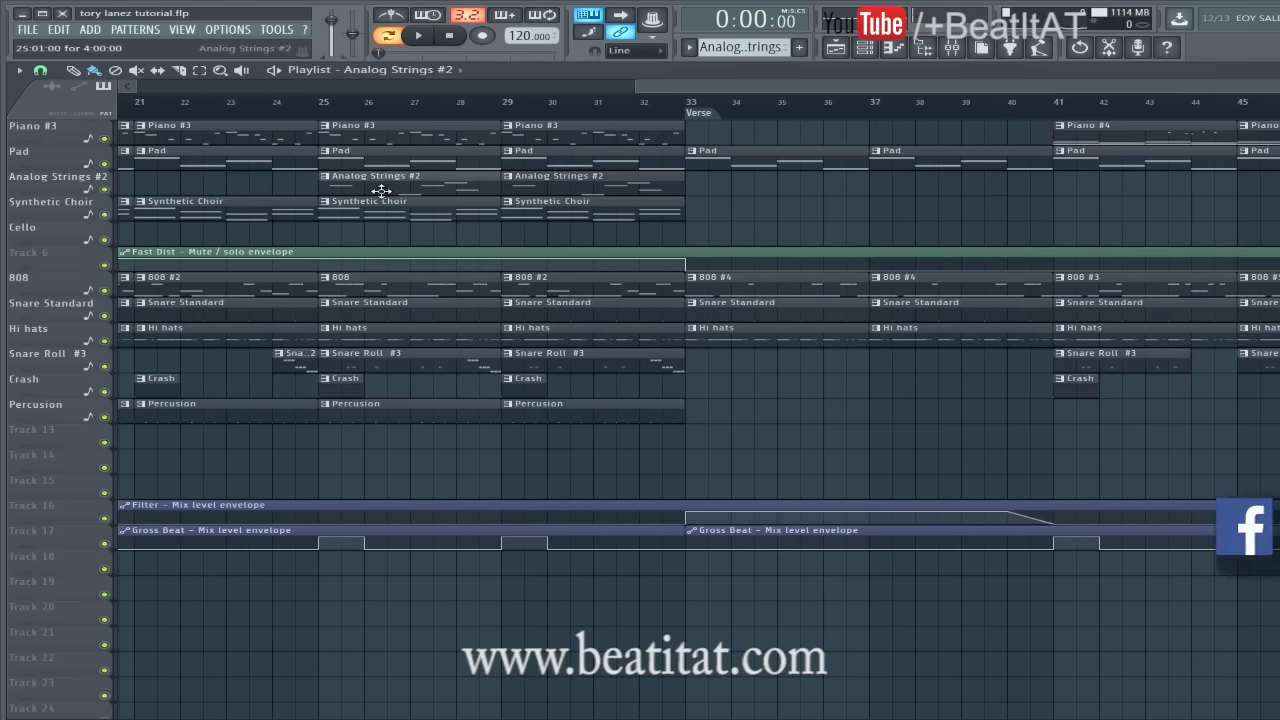
pyautogui.doubleClick(428, 195)
pyautogui.press('Escape')
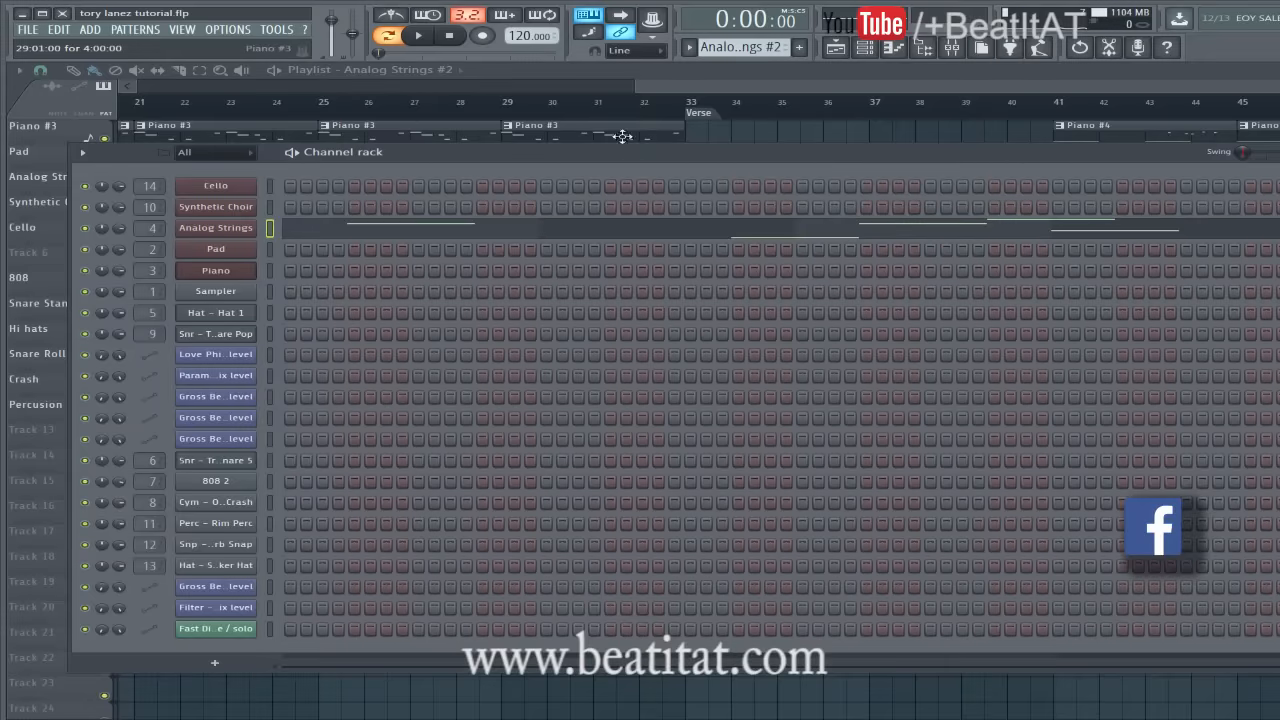
pyautogui.click(733, 90)
pyautogui.moveTo(251, 104); pyautogui.dragTo(236, 131)
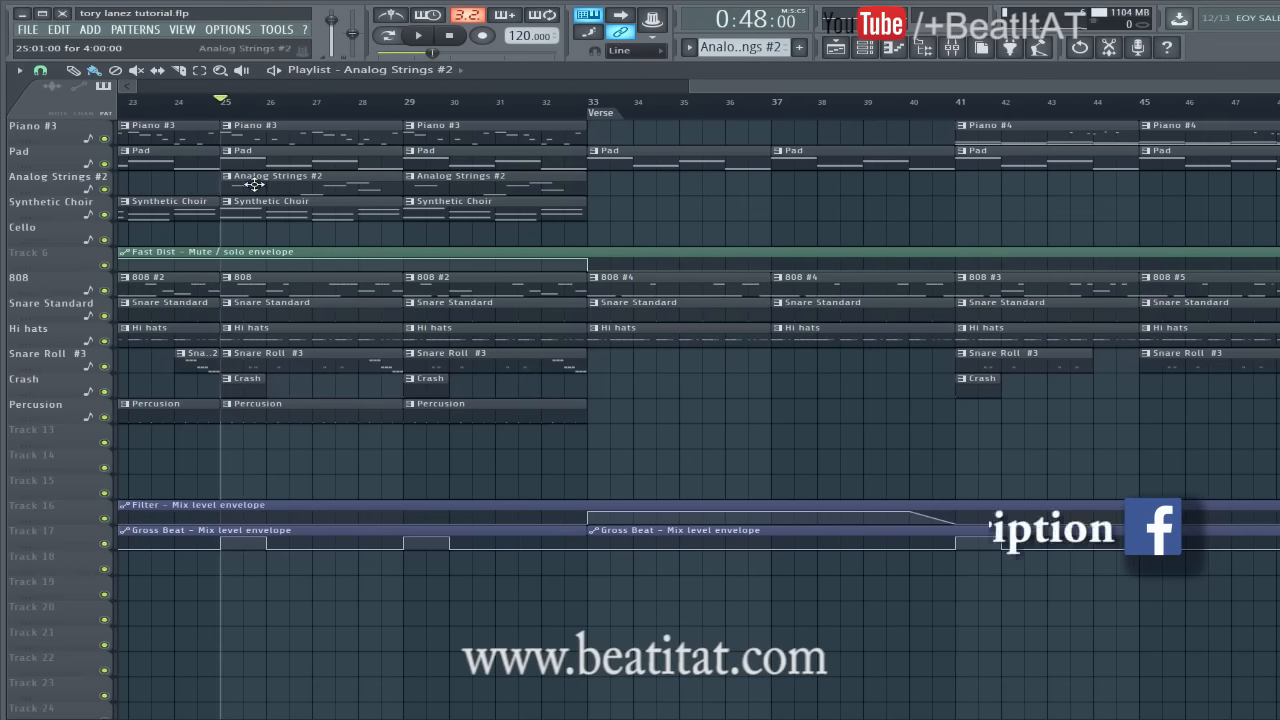
pyautogui.doubleClick(252, 182)
pyautogui.press('space')
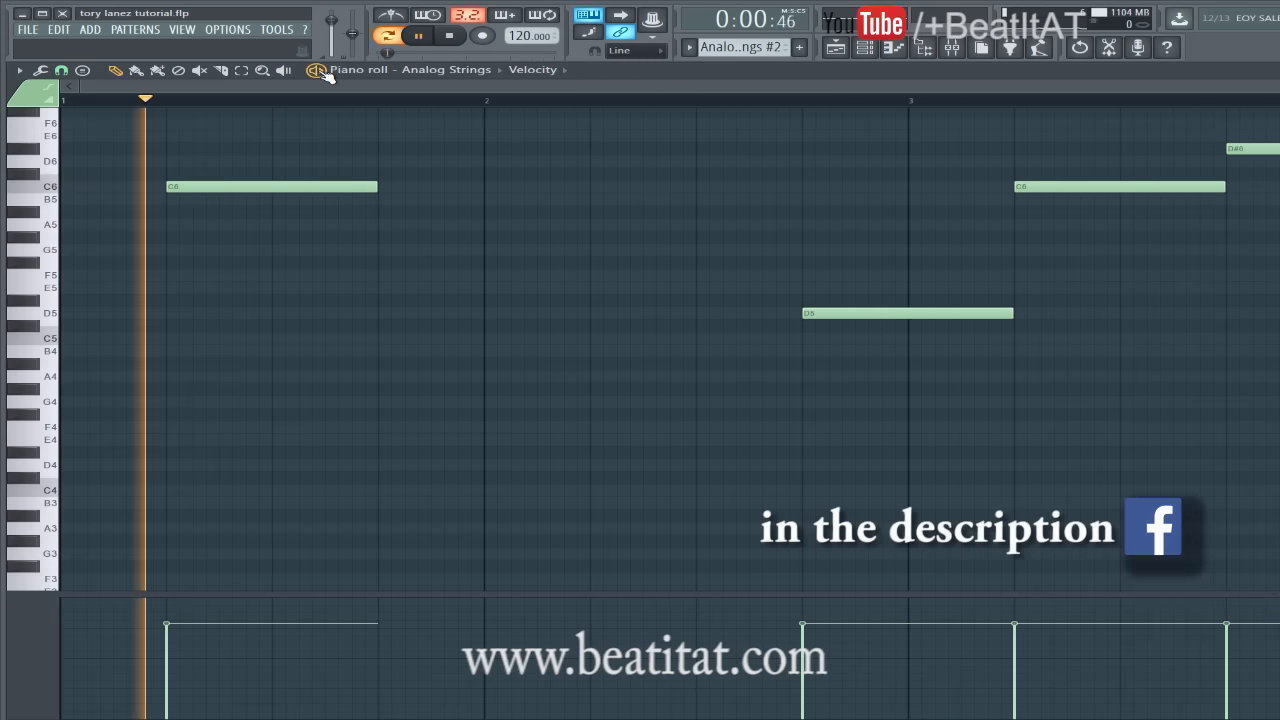
pyautogui.press('Escape')
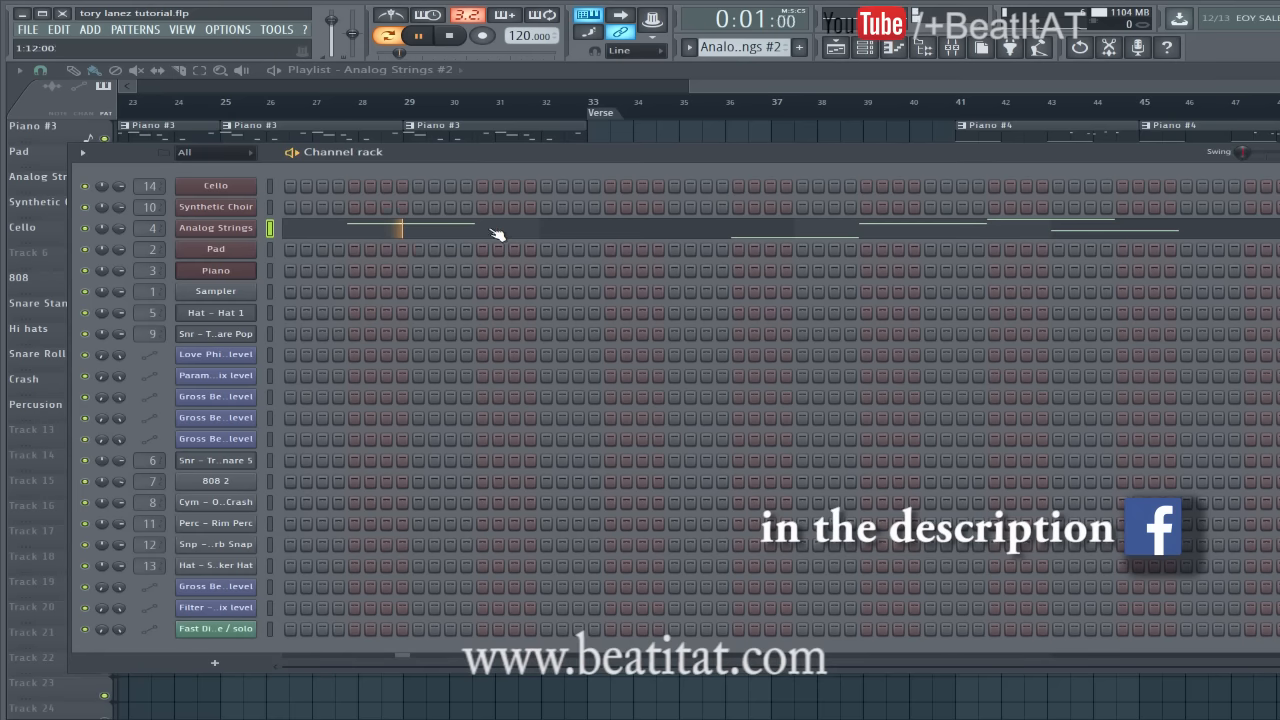
pyautogui.click(590, 236)
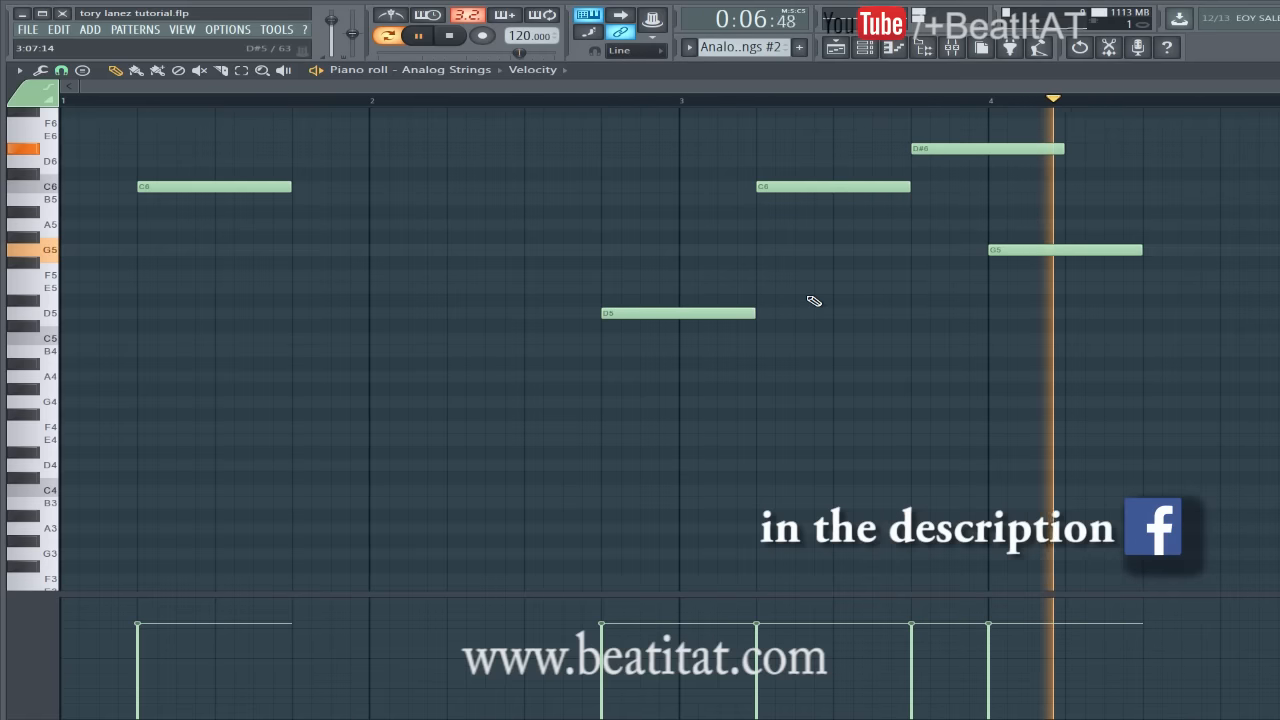
pyautogui.press('Escape')
pyautogui.press('space')
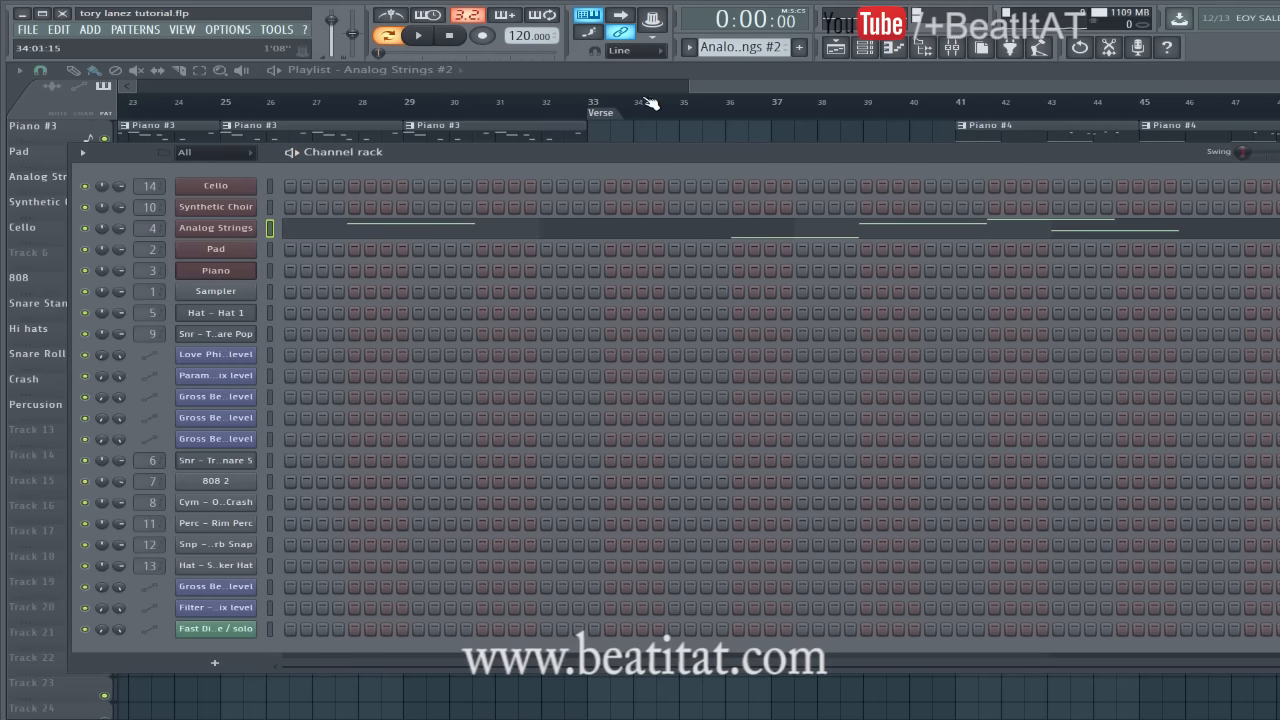
# Compare the notes of the Analog Strings and Analog Strings #2 patterns in the piano roll, then close it.
pyautogui.click(826, 95)
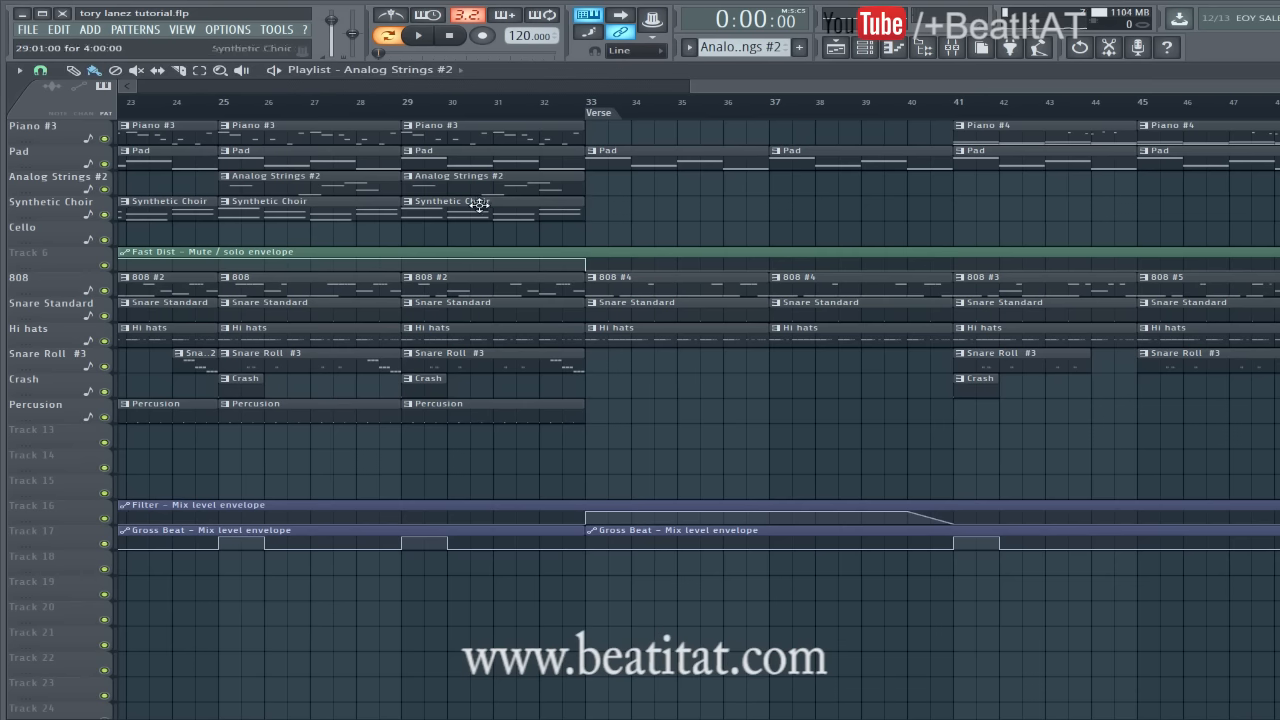
pyautogui.moveTo(763, 88); pyautogui.dragTo(388, 108)
pyautogui.click(383, 195)
pyautogui.doubleClick(383, 194)
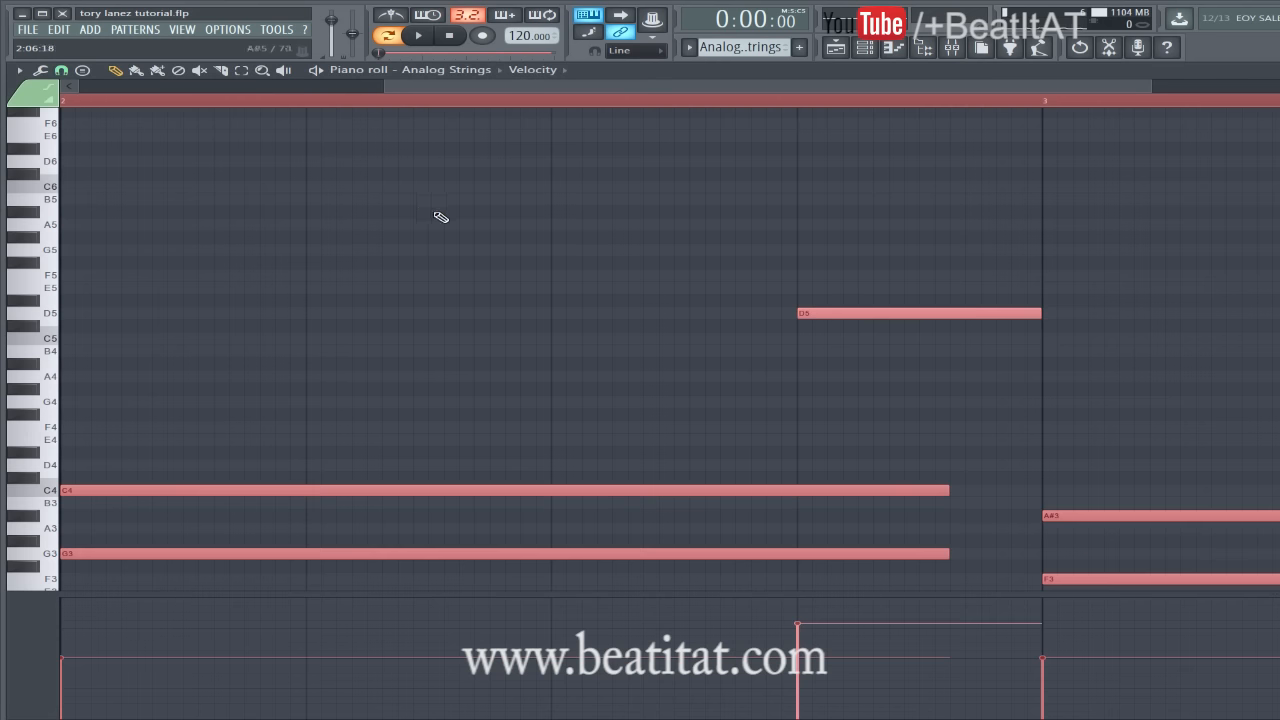
pyautogui.press('Escape')
pyautogui.click(760, 77)
pyautogui.doubleClick(938, 186)
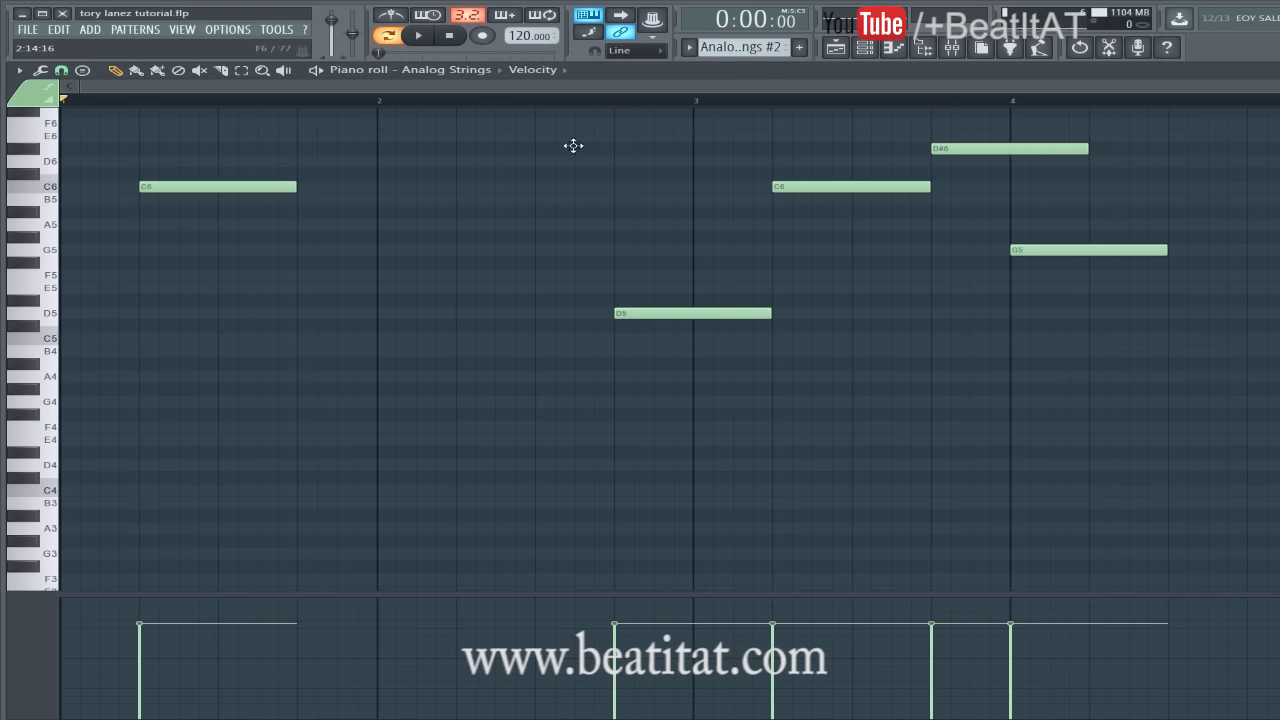
pyautogui.press('Escape')
# Return the song position to bar 25 and examine the Snare Roll #3 notes during playback, then close the piano roll and stop.
pyautogui.click(836, 95)
pyautogui.click(880, 105)
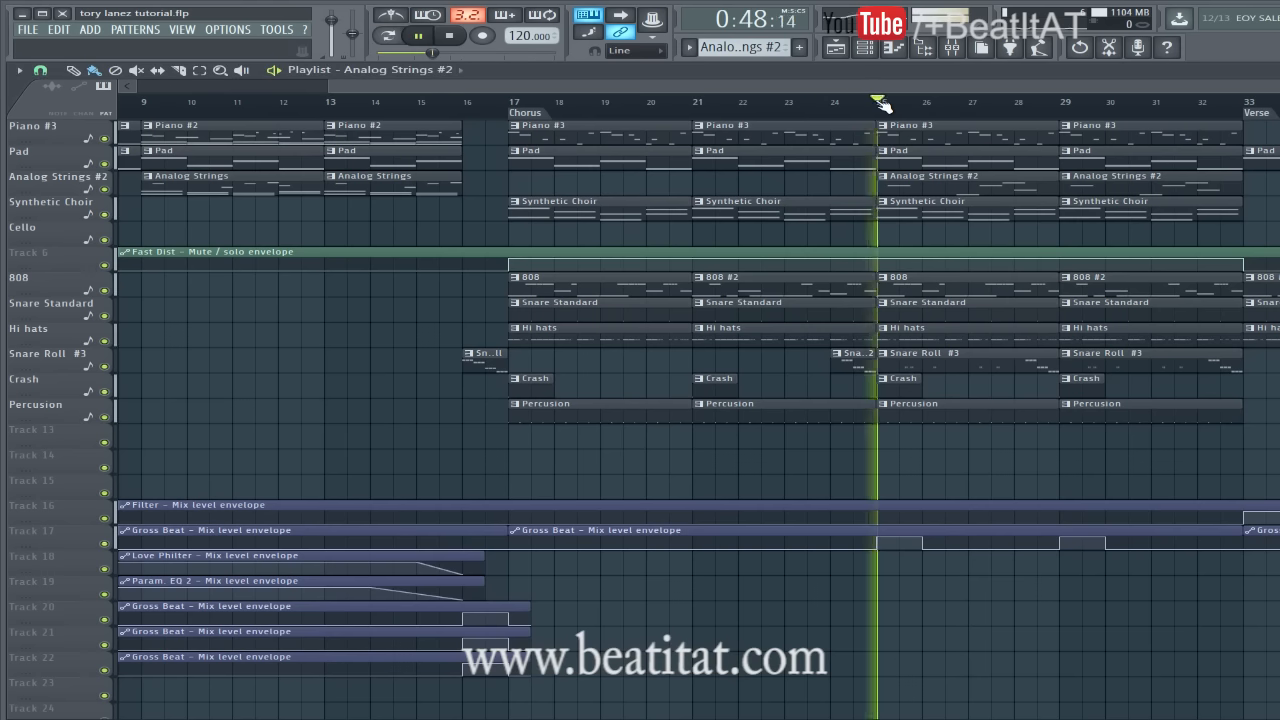
pyautogui.doubleClick(928, 363)
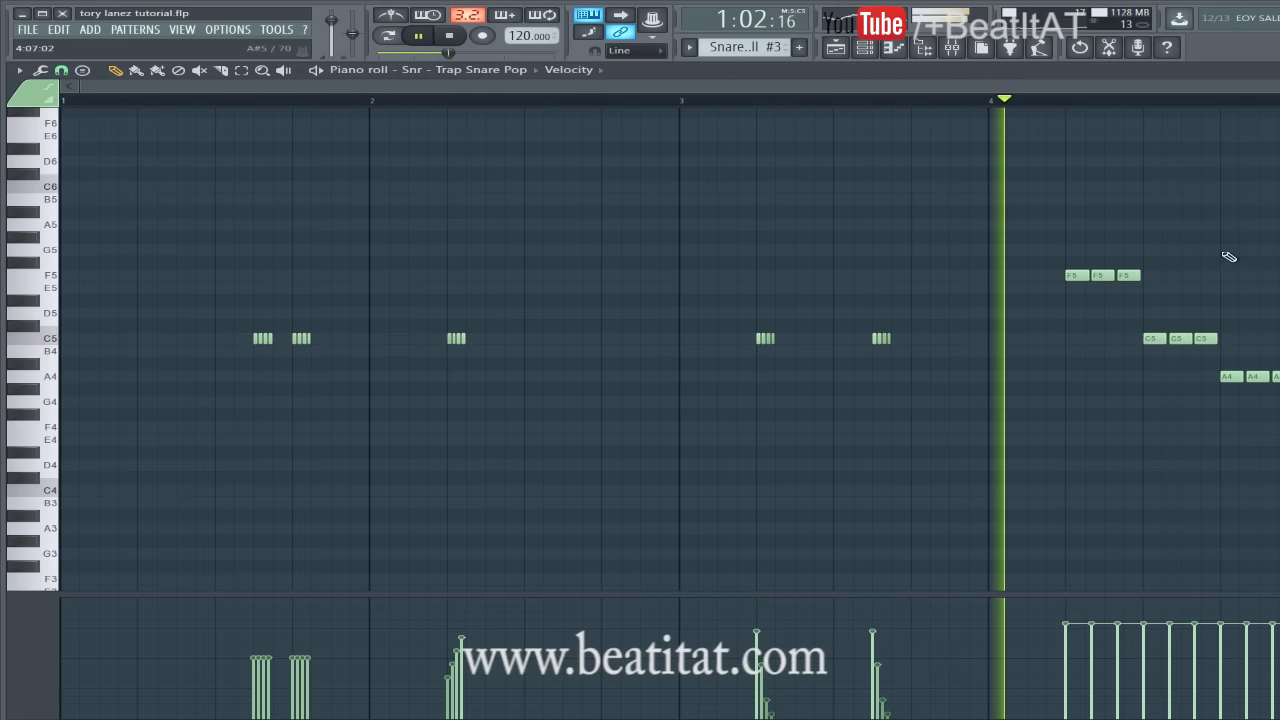
pyautogui.press('Escape')
pyautogui.press('space')
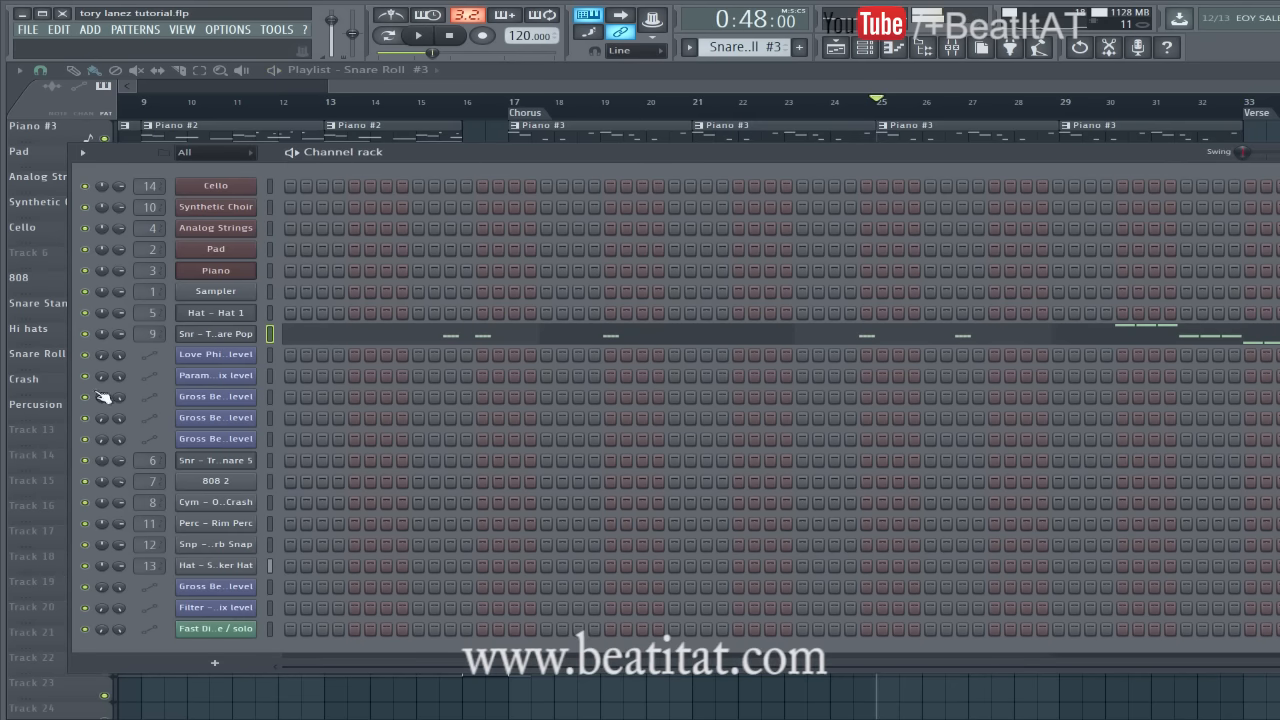
# Play the song from the Verse marker at bar 33, inspect the Master track's Fruity Filter settings, then close the plugin and mixer.
pyautogui.moveTo(600, 88); pyautogui.dragTo(889, 177)
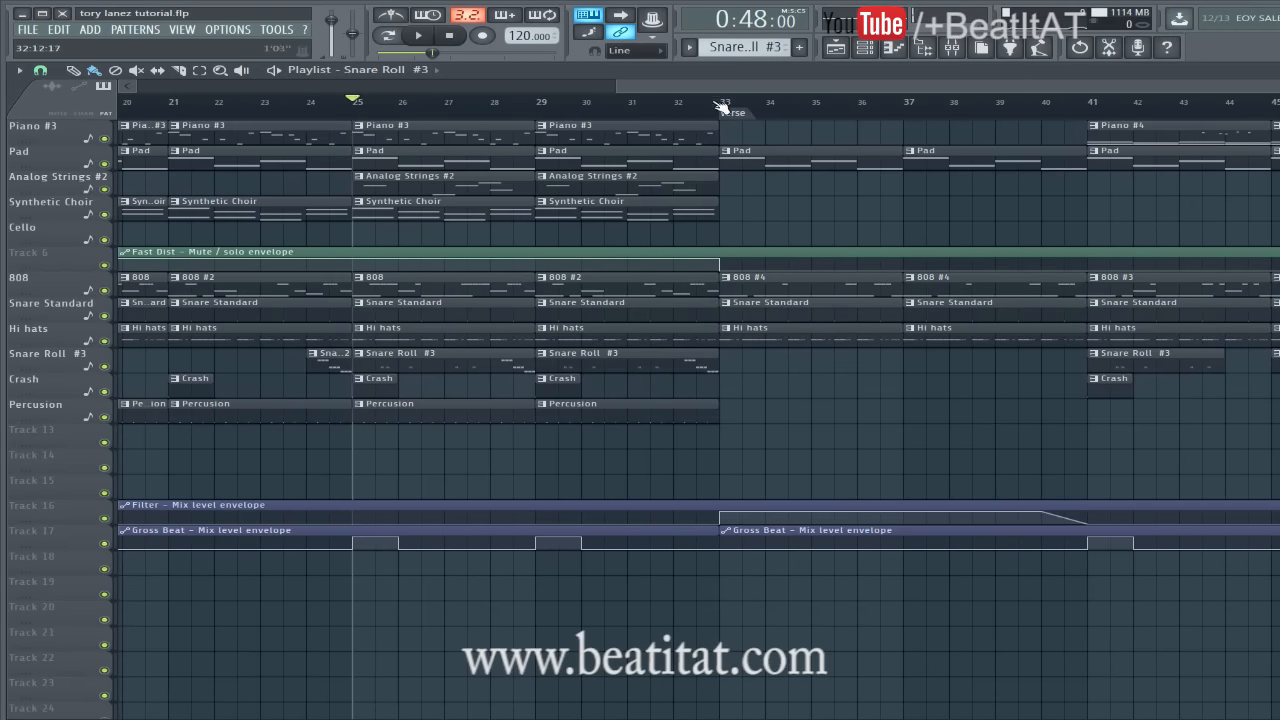
pyautogui.click(718, 102)
pyautogui.press('space')
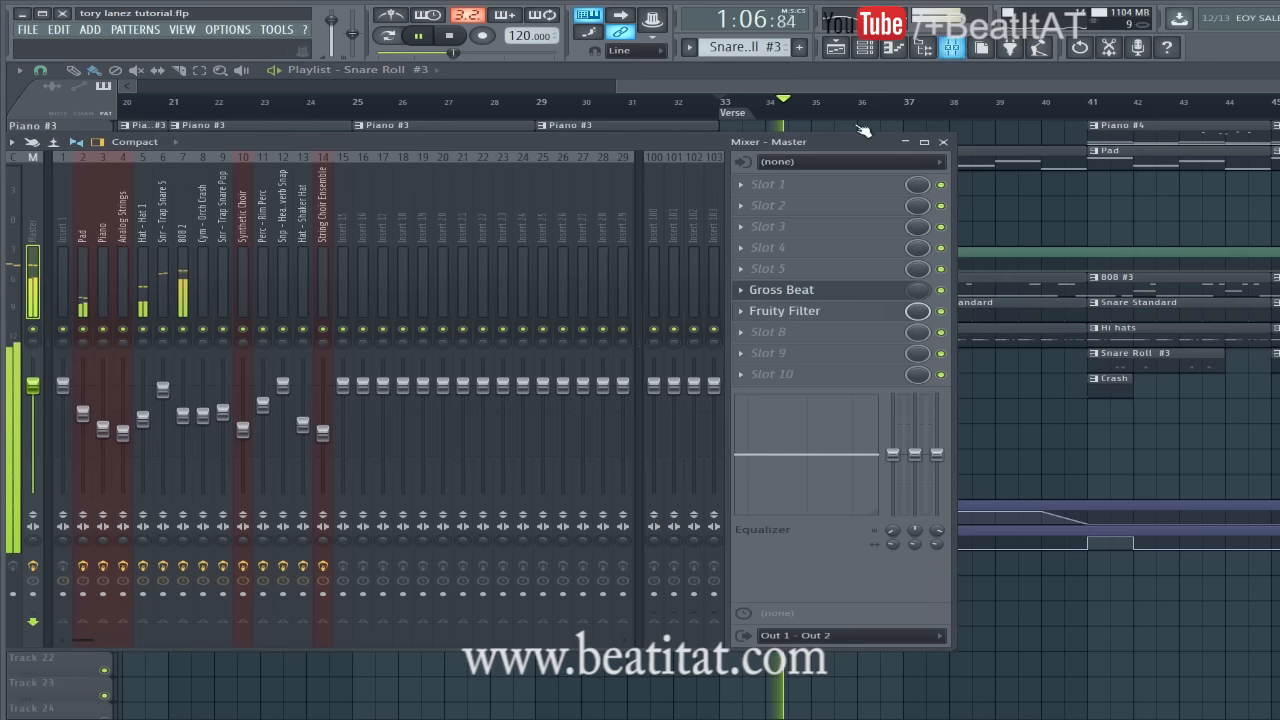
pyautogui.click(938, 54)
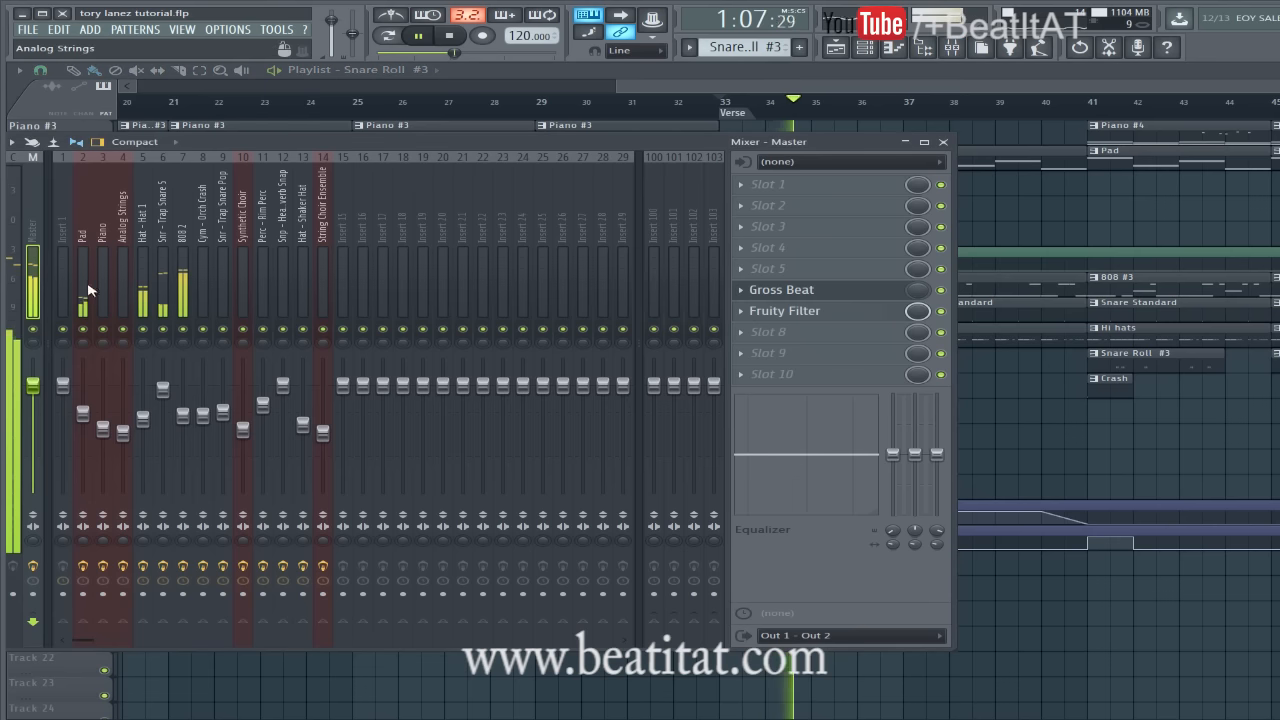
pyautogui.click(803, 312)
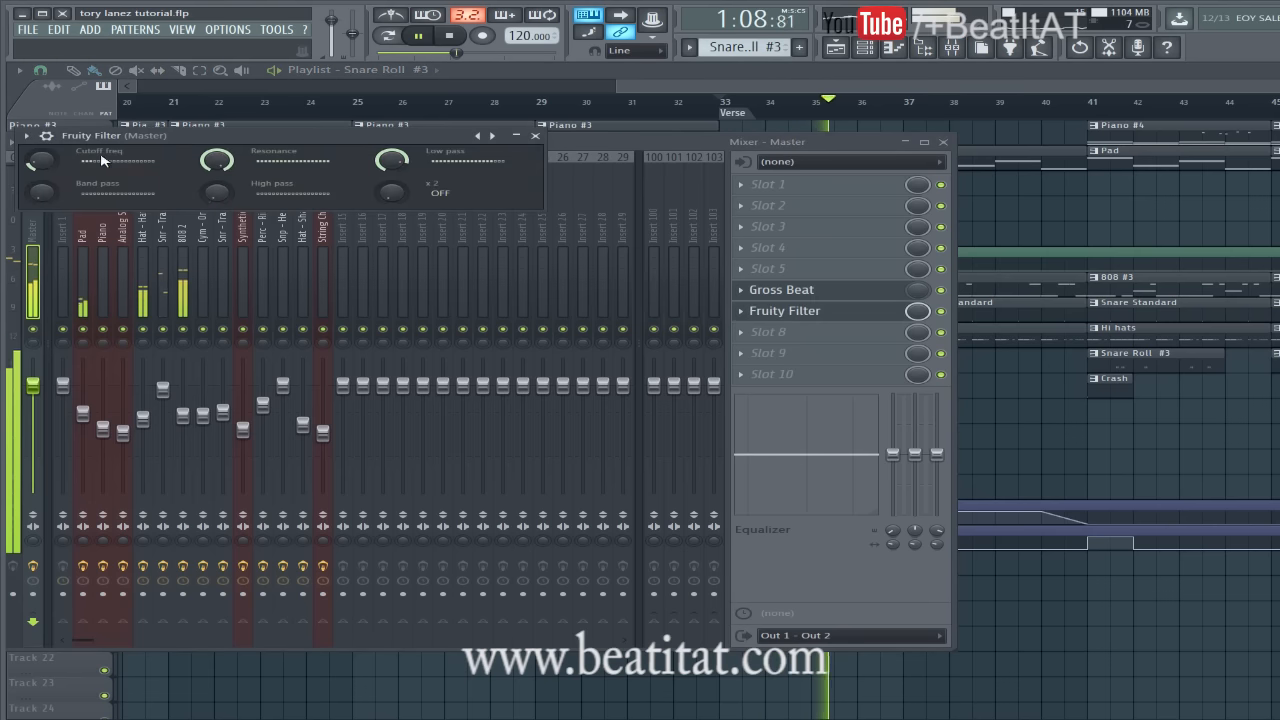
pyautogui.click(538, 136)
pyautogui.press('F9')
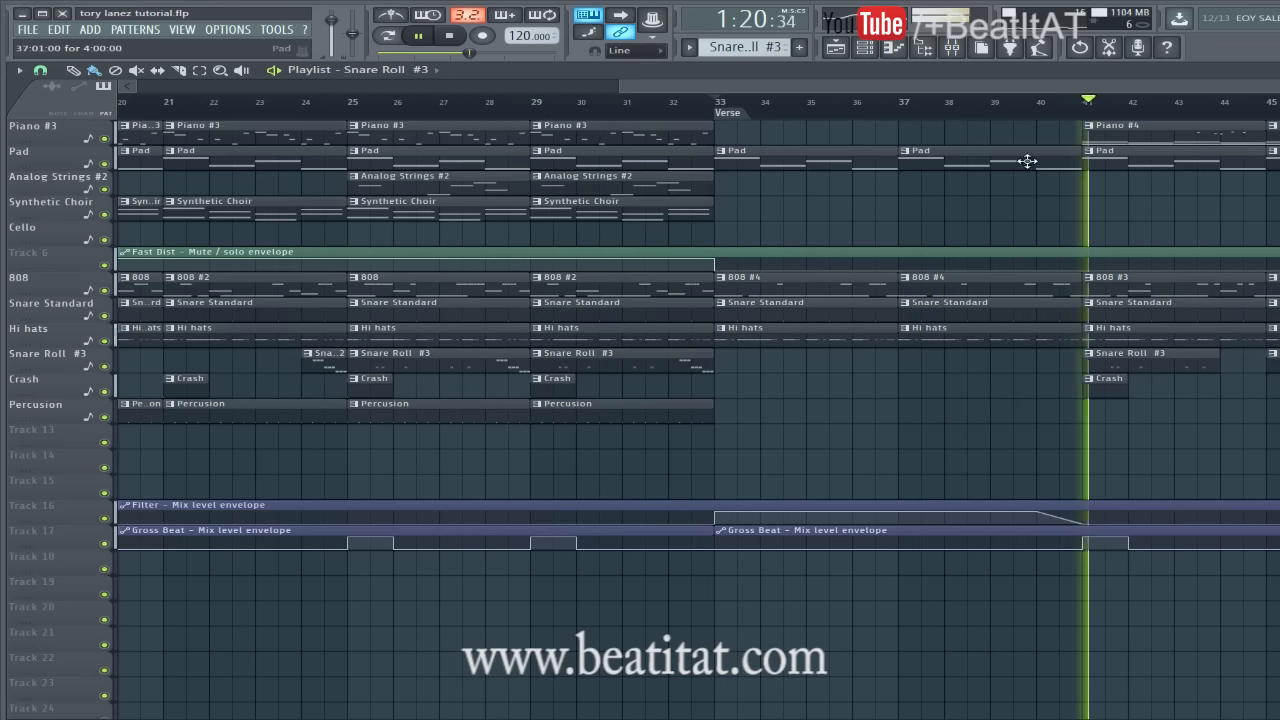
# Stop playback, open the 808 #4 pattern at bar 33 in the piano roll, examine its notes with song playback, and close it.
pyautogui.press('space')
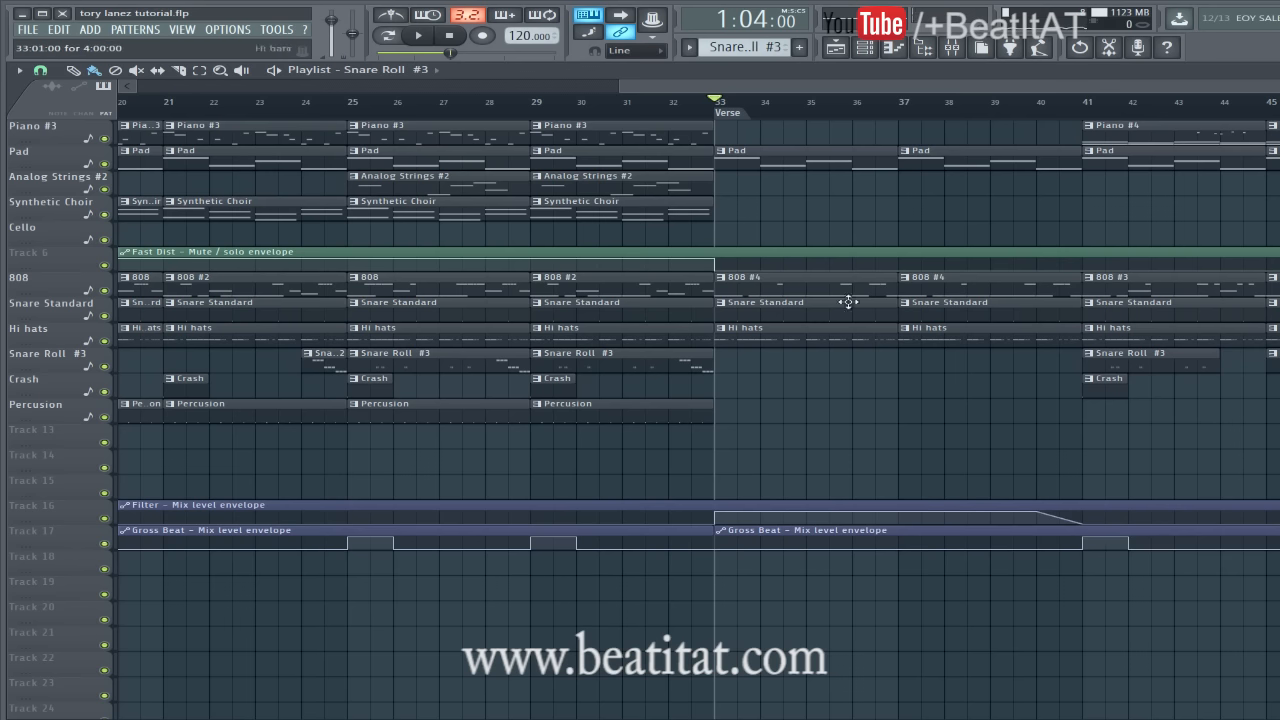
pyautogui.doubleClick(818, 294)
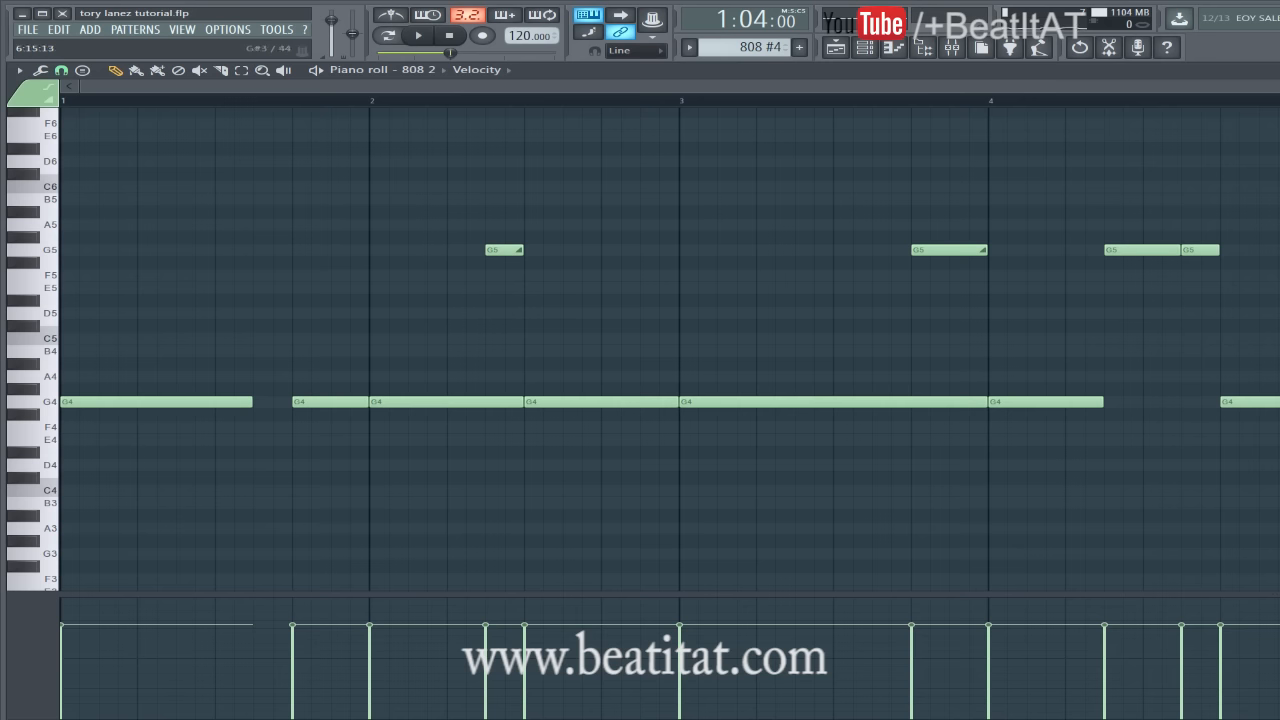
pyautogui.press('space')
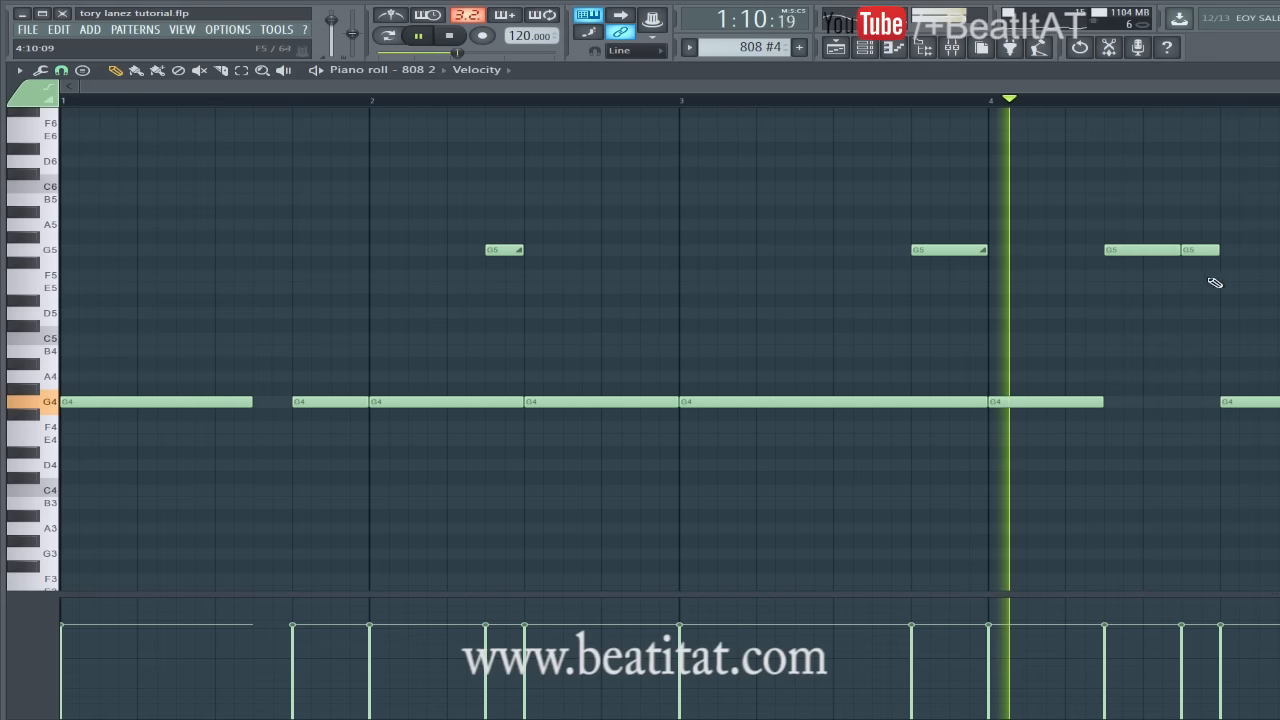
pyautogui.press('Escape')
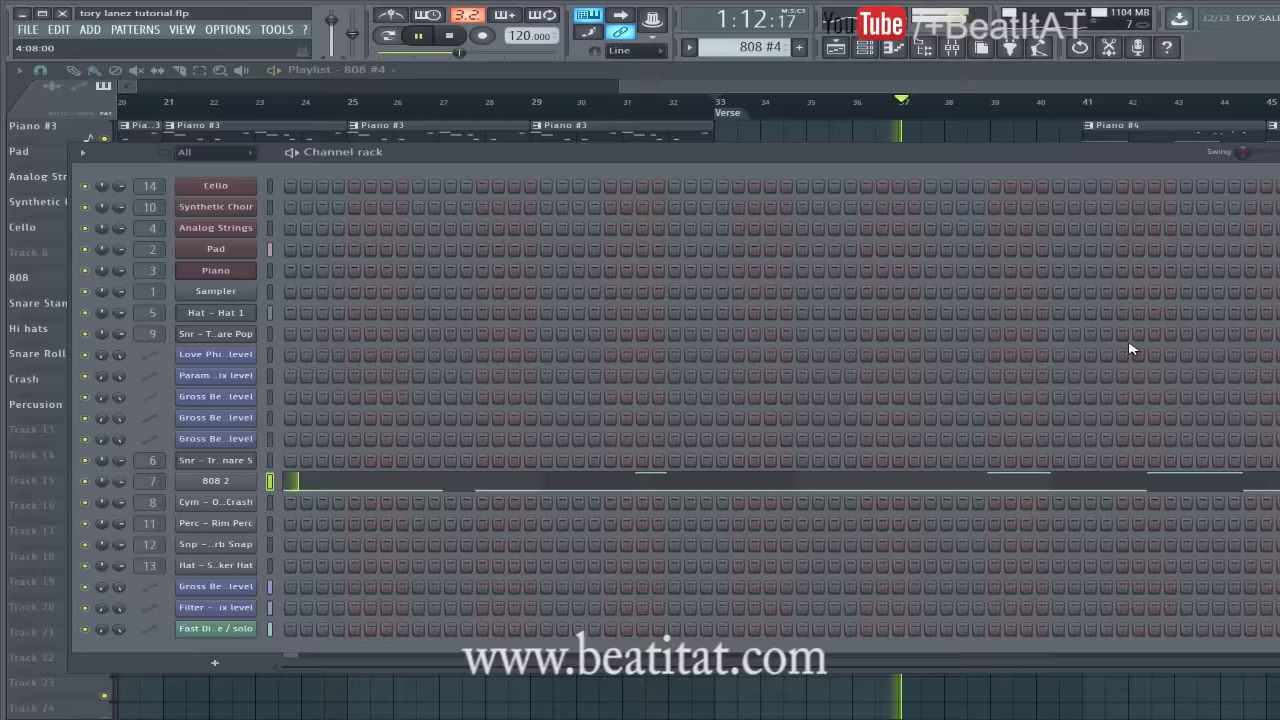
# Review the verse clips from bar 41 during playback, select the 808 #3 pattern, then stop and move the song position to bar 41.
pyautogui.moveTo(757, 86); pyautogui.dragTo(871, 200)
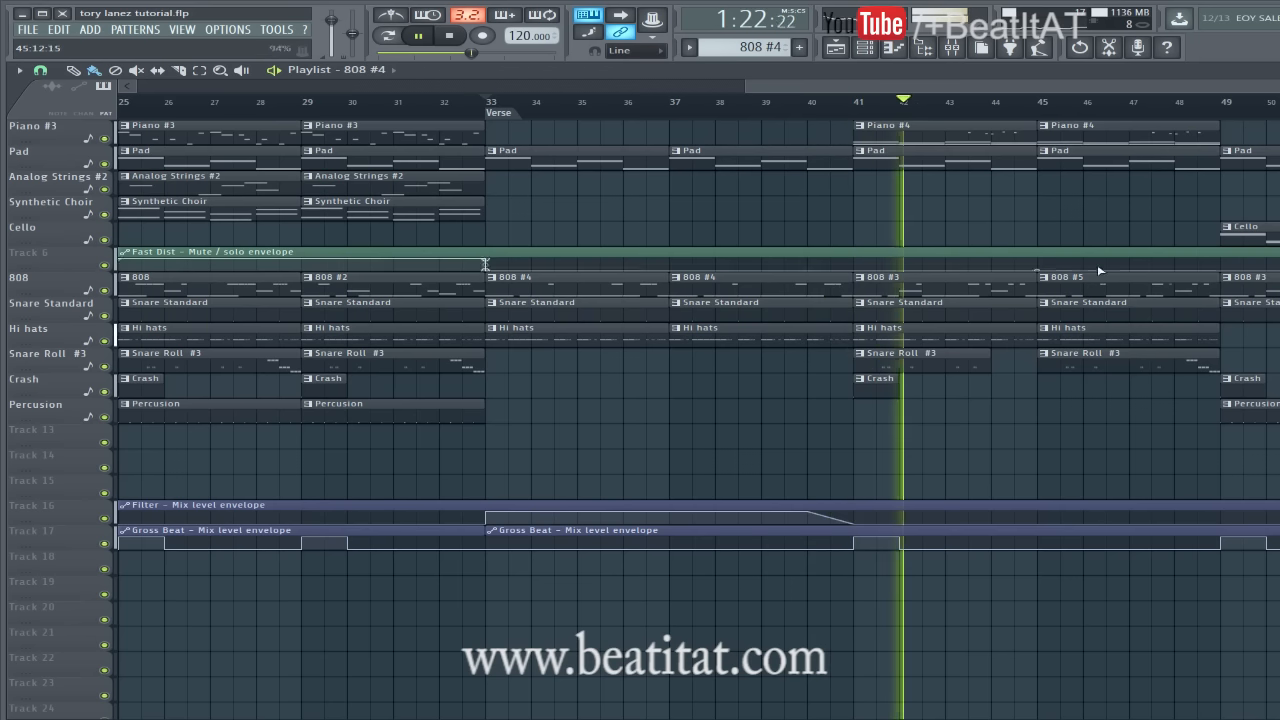
pyautogui.click(973, 291)
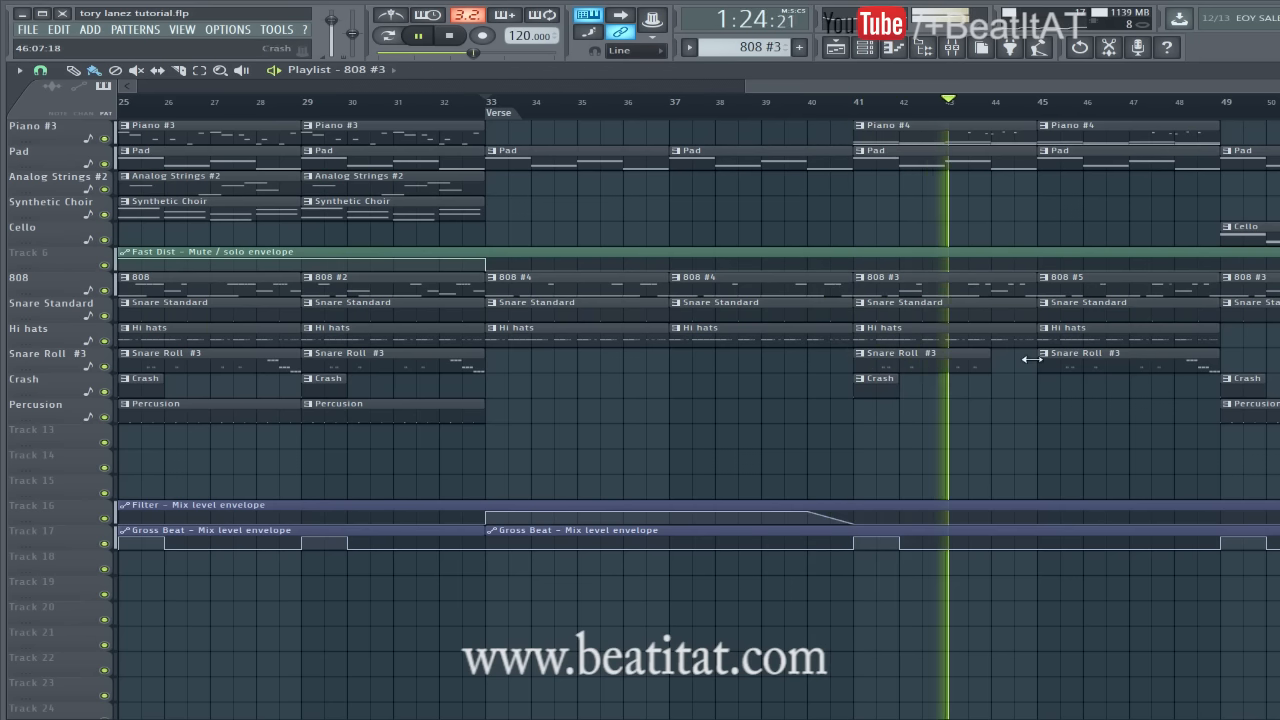
pyautogui.press('space')
pyautogui.click(856, 102)
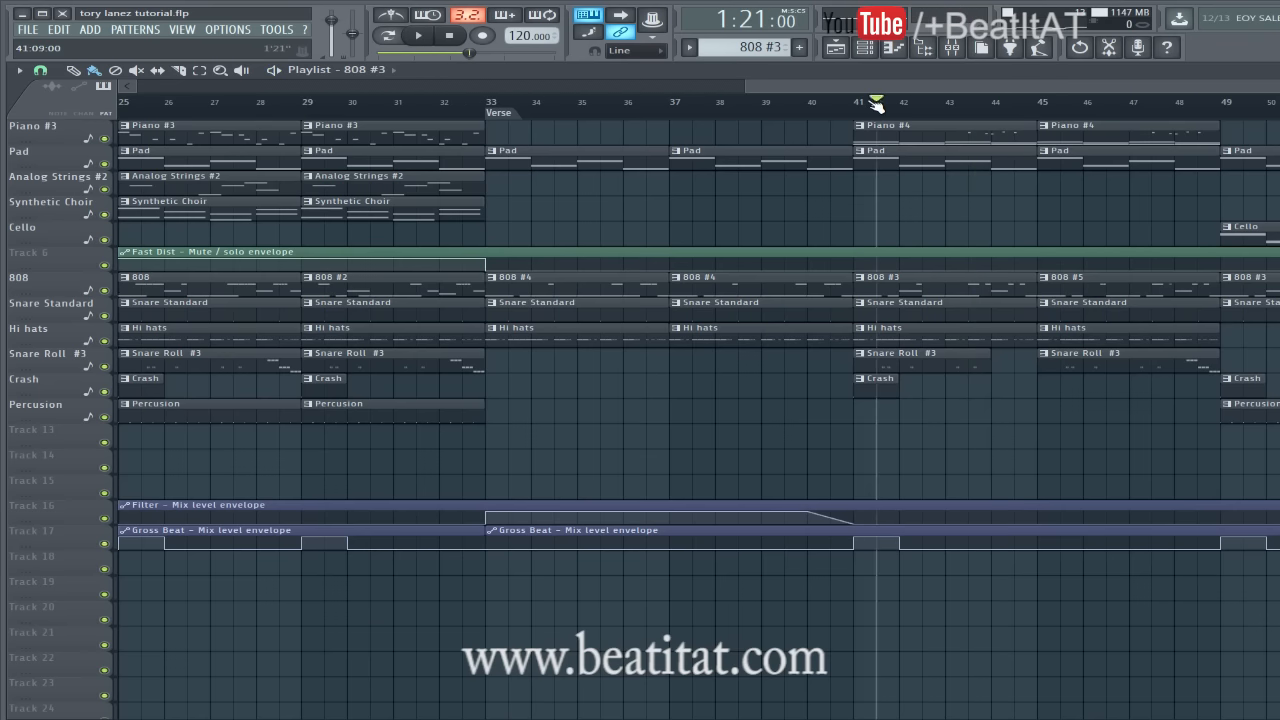
# Open the Piano #4 pattern at bar 41 in the piano roll, examine its low chords and high notes, and close it.
pyautogui.hscroll(5, 800, 110)
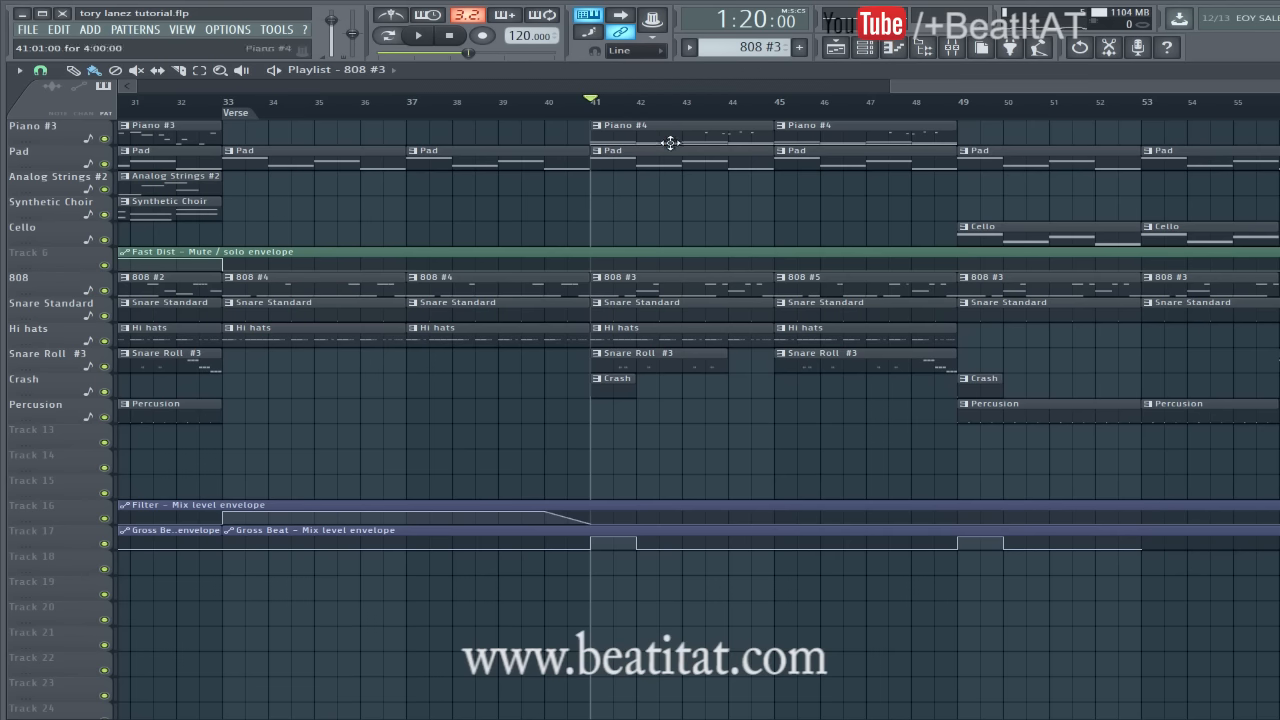
pyautogui.moveTo(951, 88); pyautogui.dragTo(965, 10)
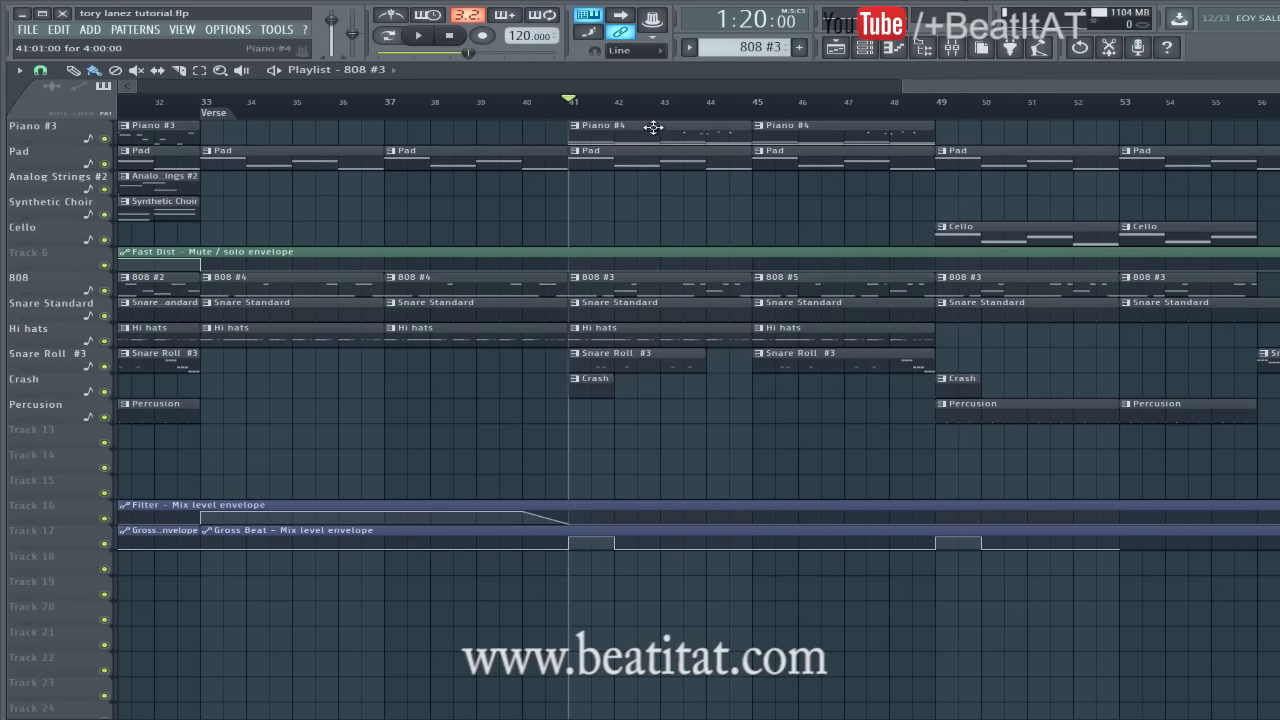
pyautogui.doubleClick(617, 136)
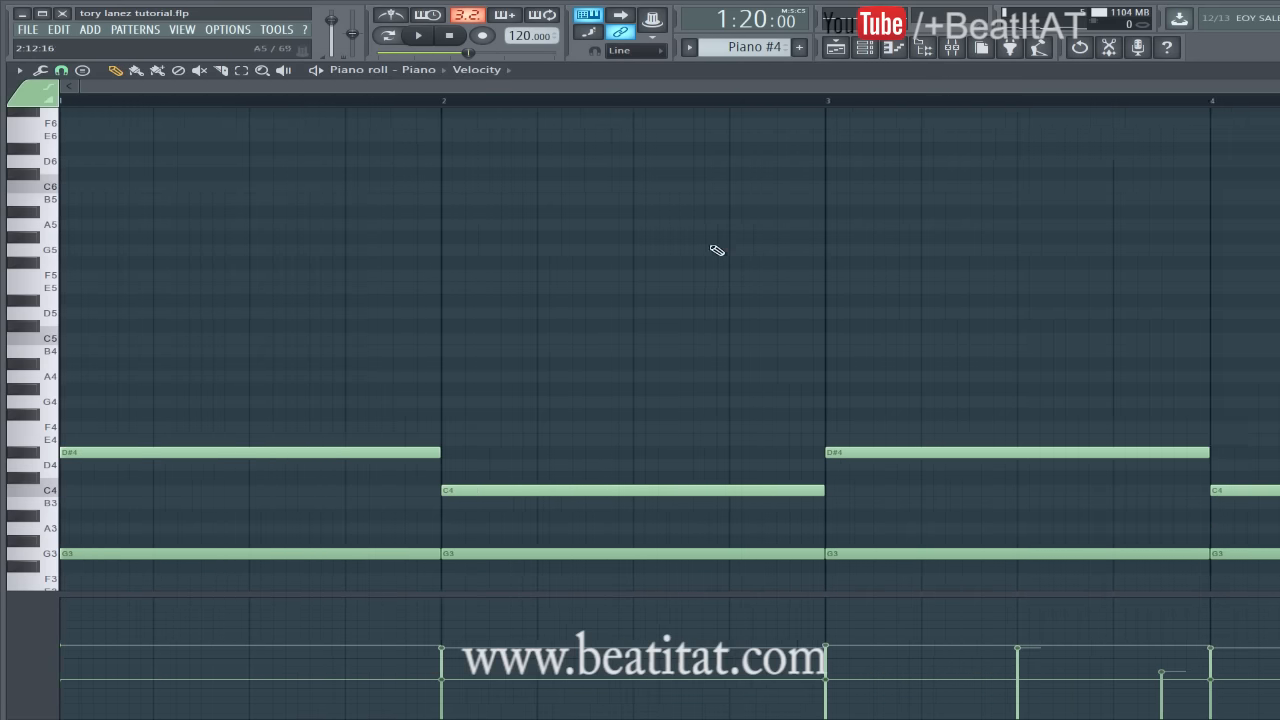
pyautogui.scroll(10, 660, 371)
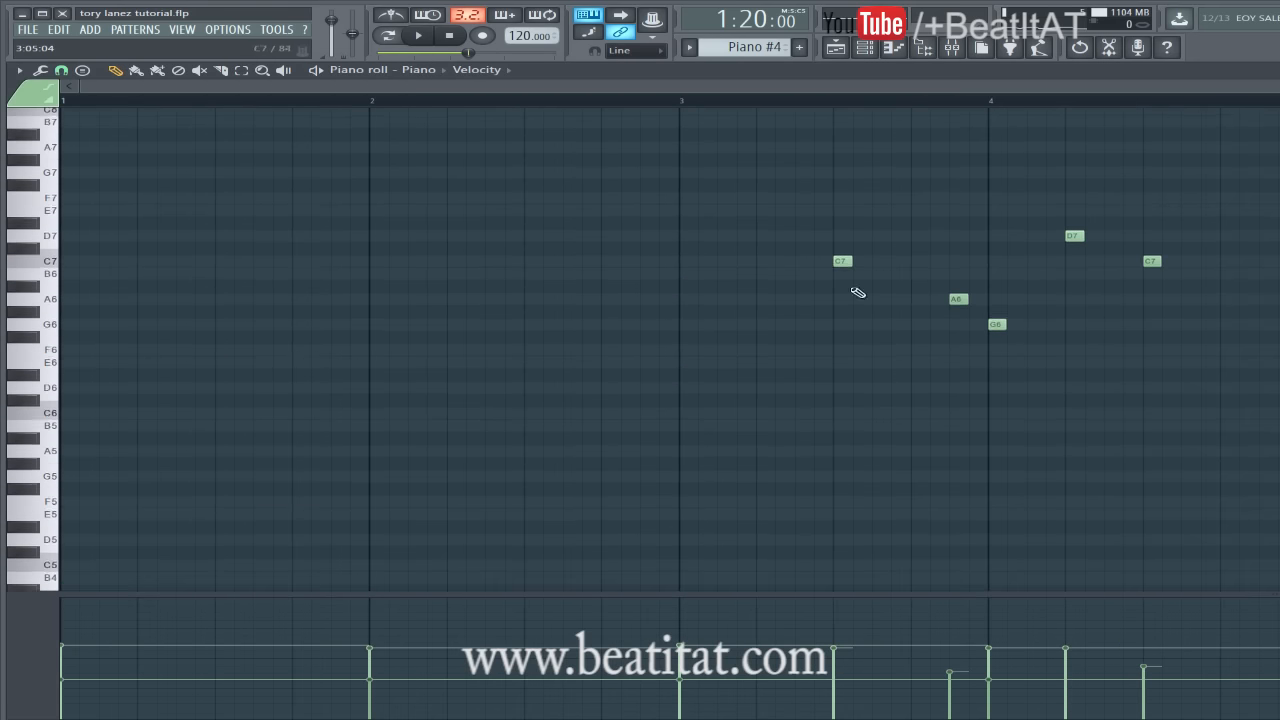
pyautogui.scroll(-7, 318, 188)
pyautogui.press('Escape')
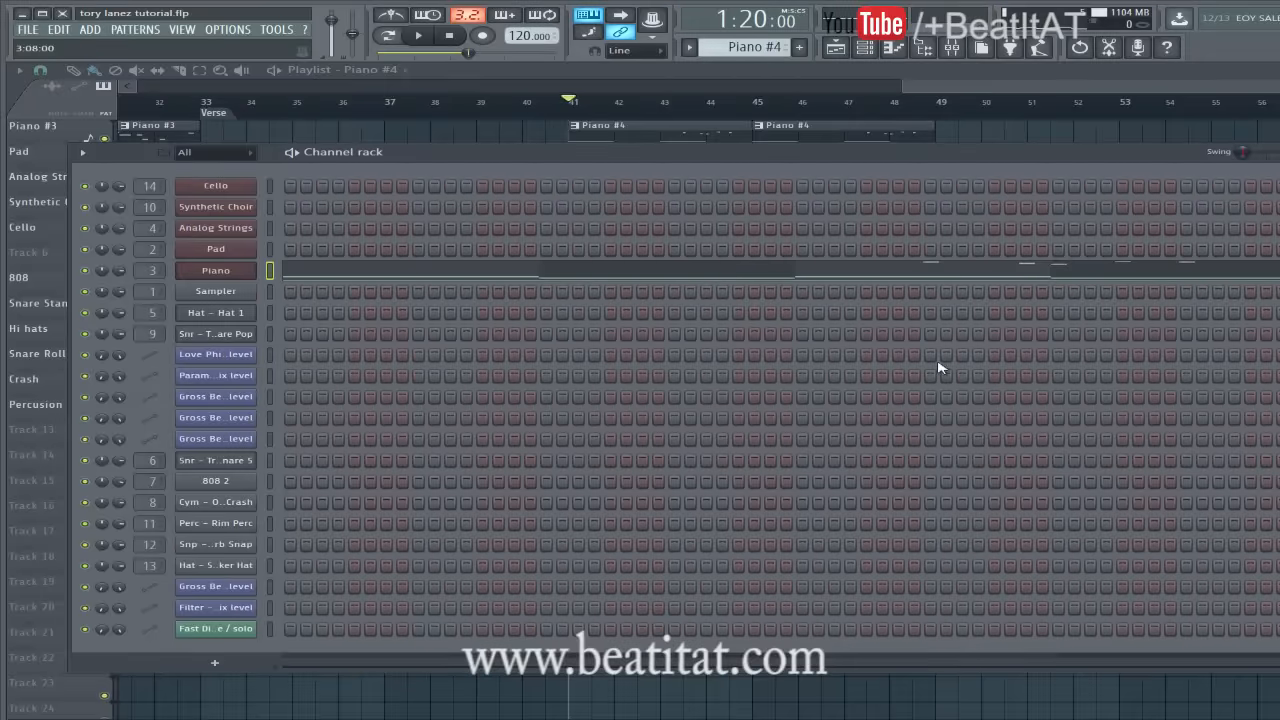
pyautogui.click(1058, 79)
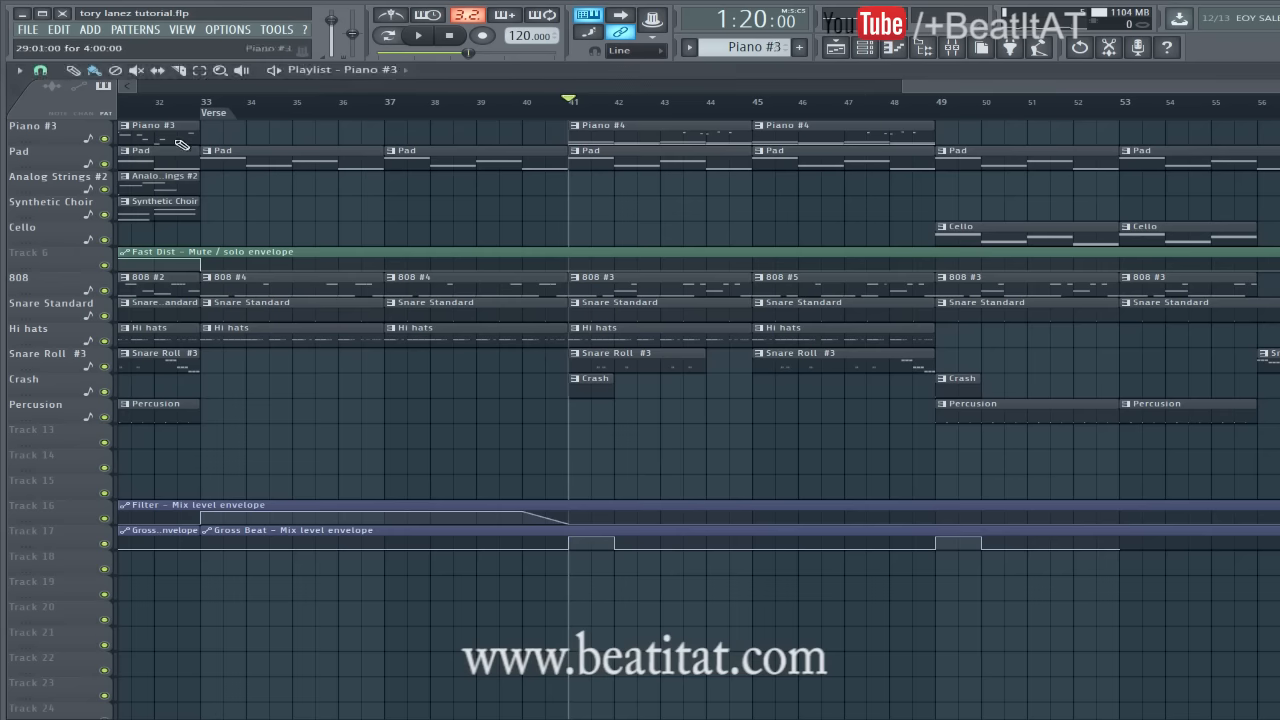
# Open the earlier Piano #2 pattern at bar 9 for comparison, select its middle melody notes, and return to the verse in the playlist.
pyautogui.doubleClick(176, 140)
pyautogui.press('Escape')
pyautogui.click(868, 85)
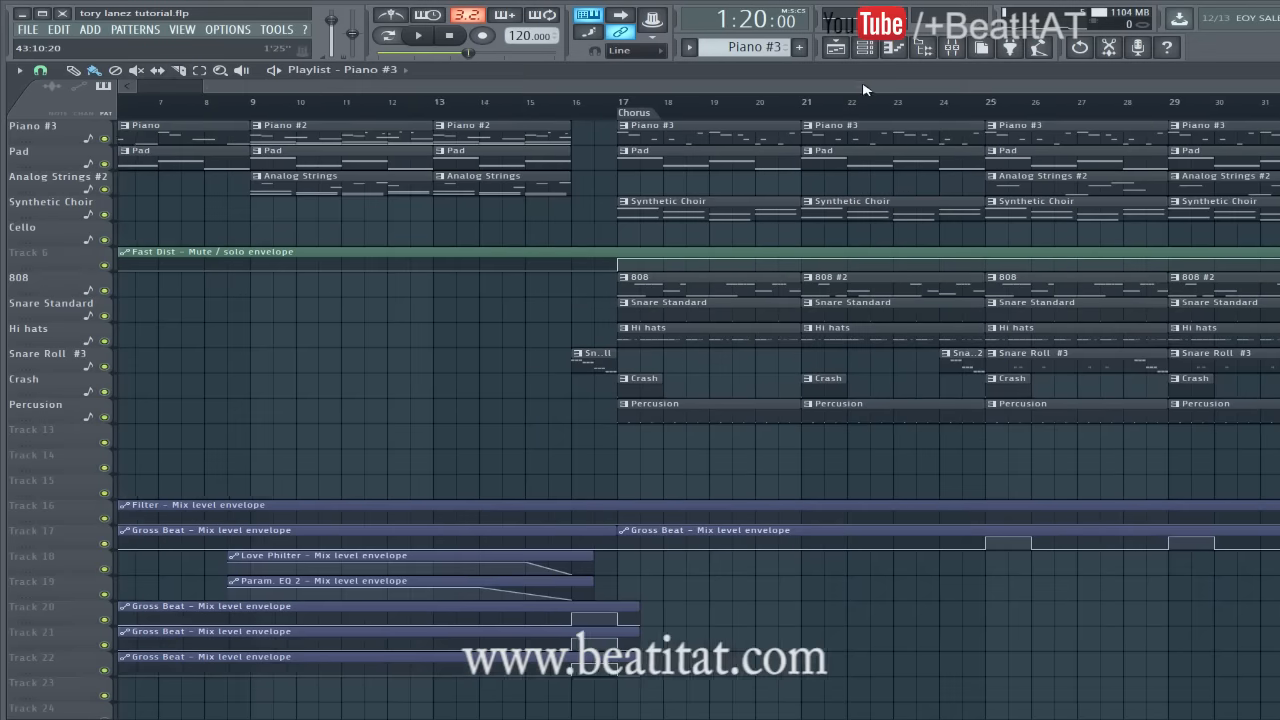
pyautogui.doubleClick(428, 133)
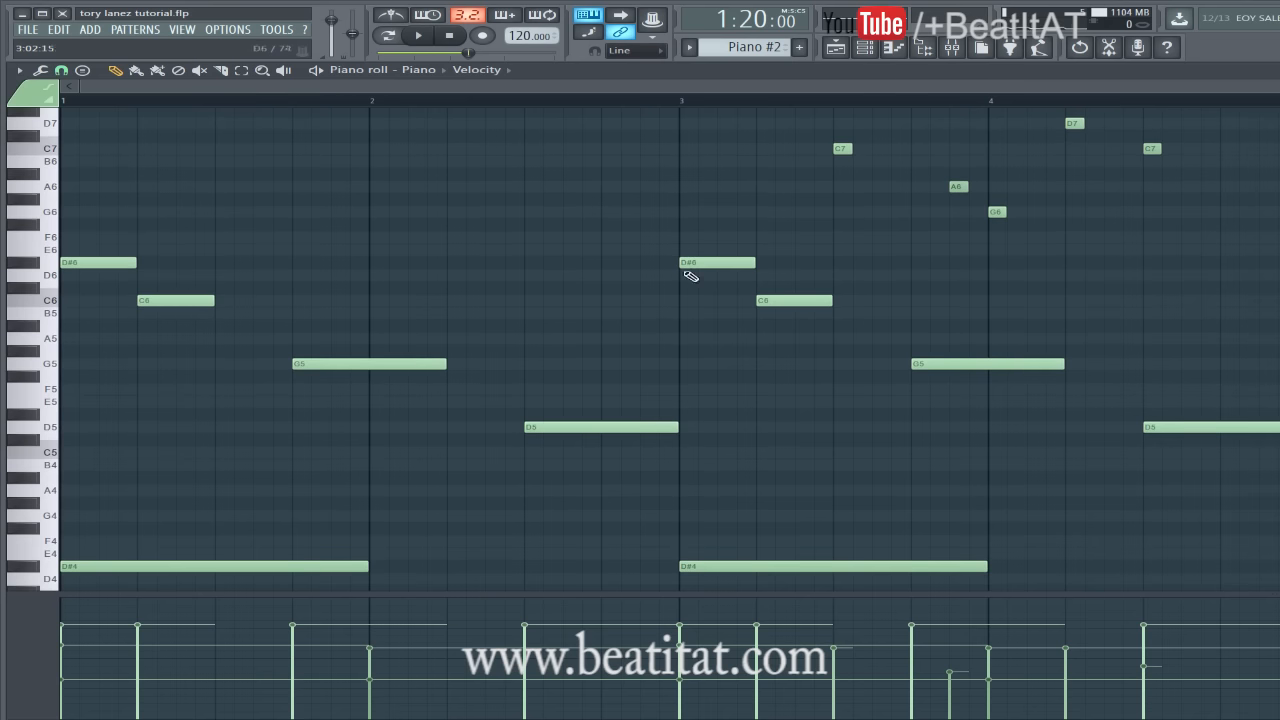
pyautogui.moveTo(134, 246); pyautogui.dragTo(1270, 468)
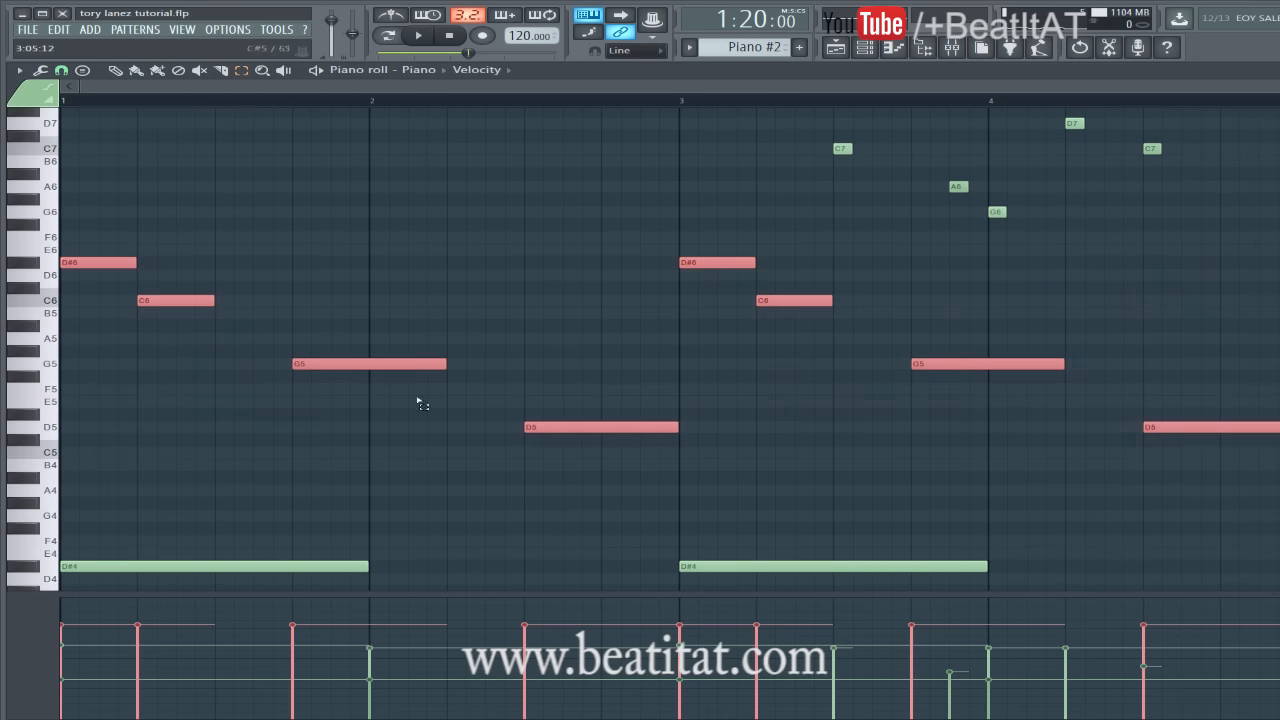
pyautogui.press('Escape')
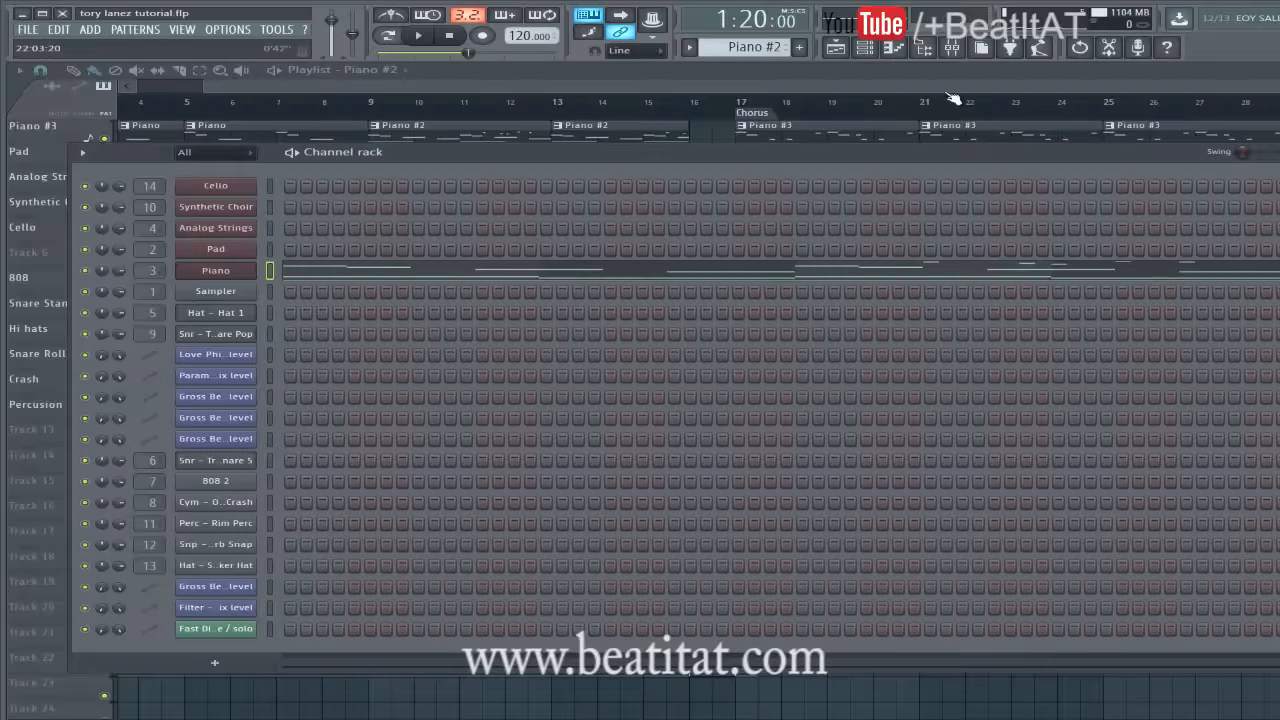
pyautogui.click(1005, 88)
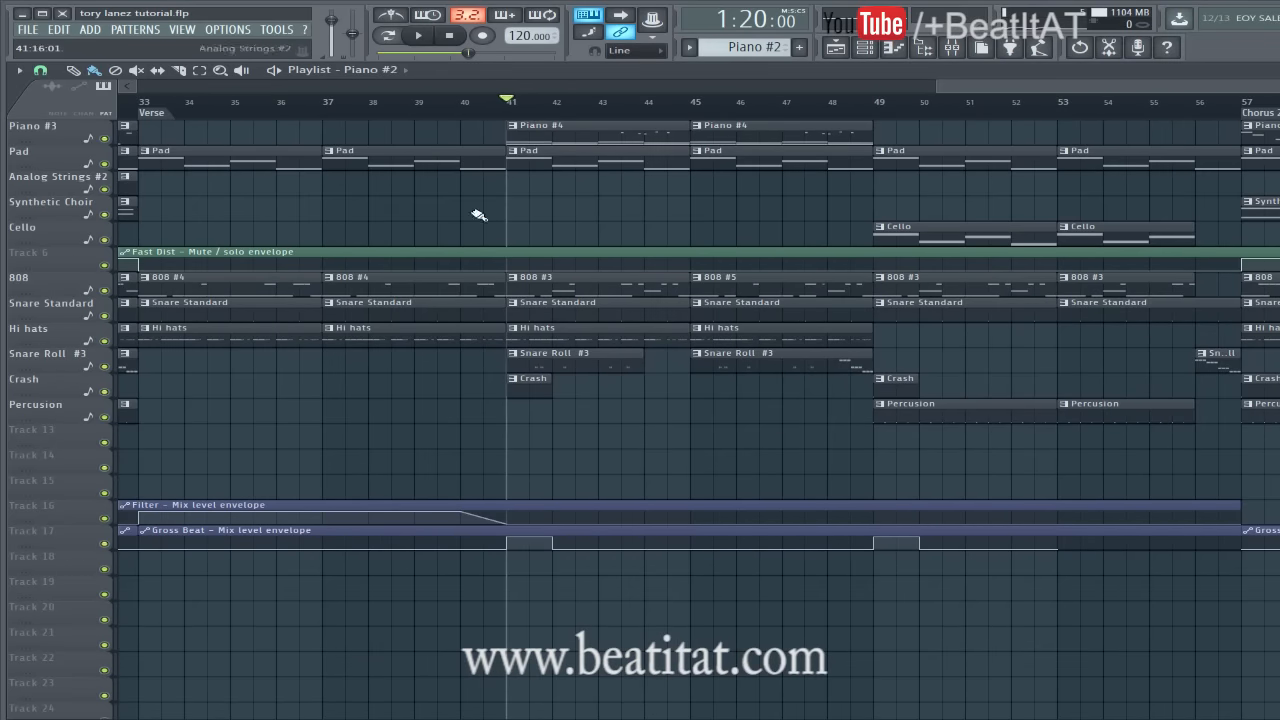
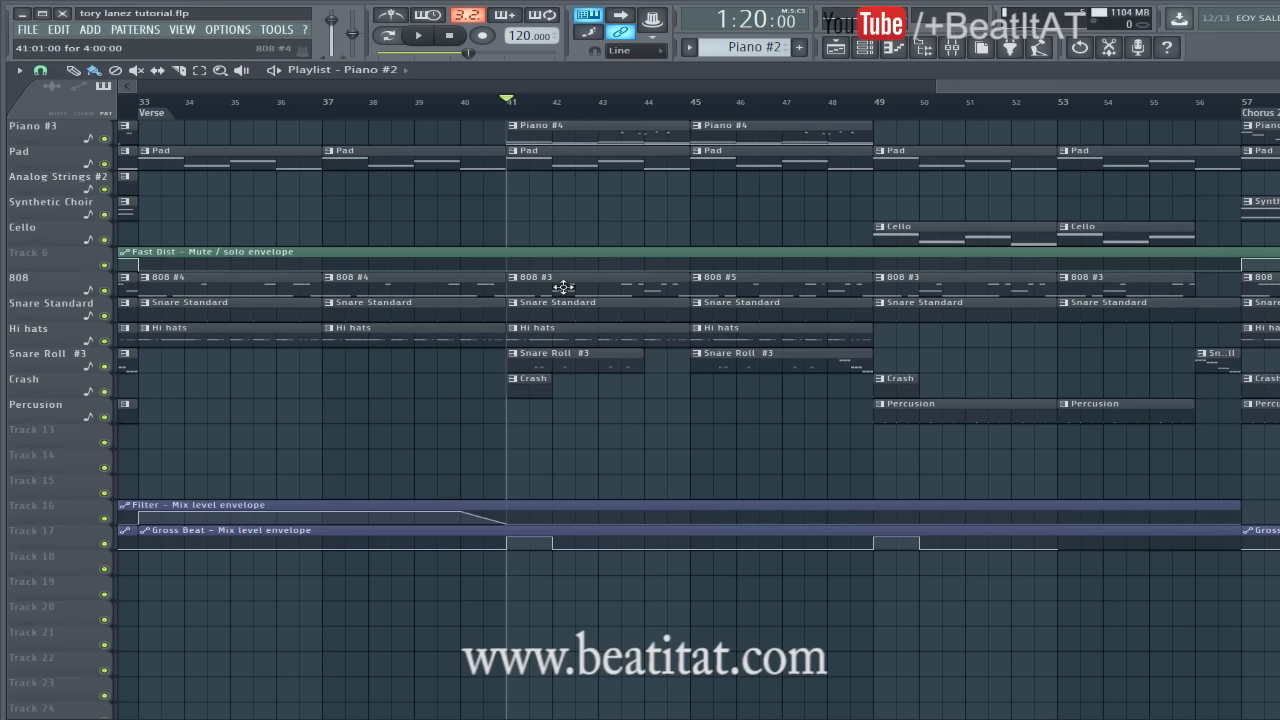
# Open the 808 #3 pattern at bar 41 in the piano roll and listen to it in pattern playback.
pyautogui.doubleClick(660, 286)
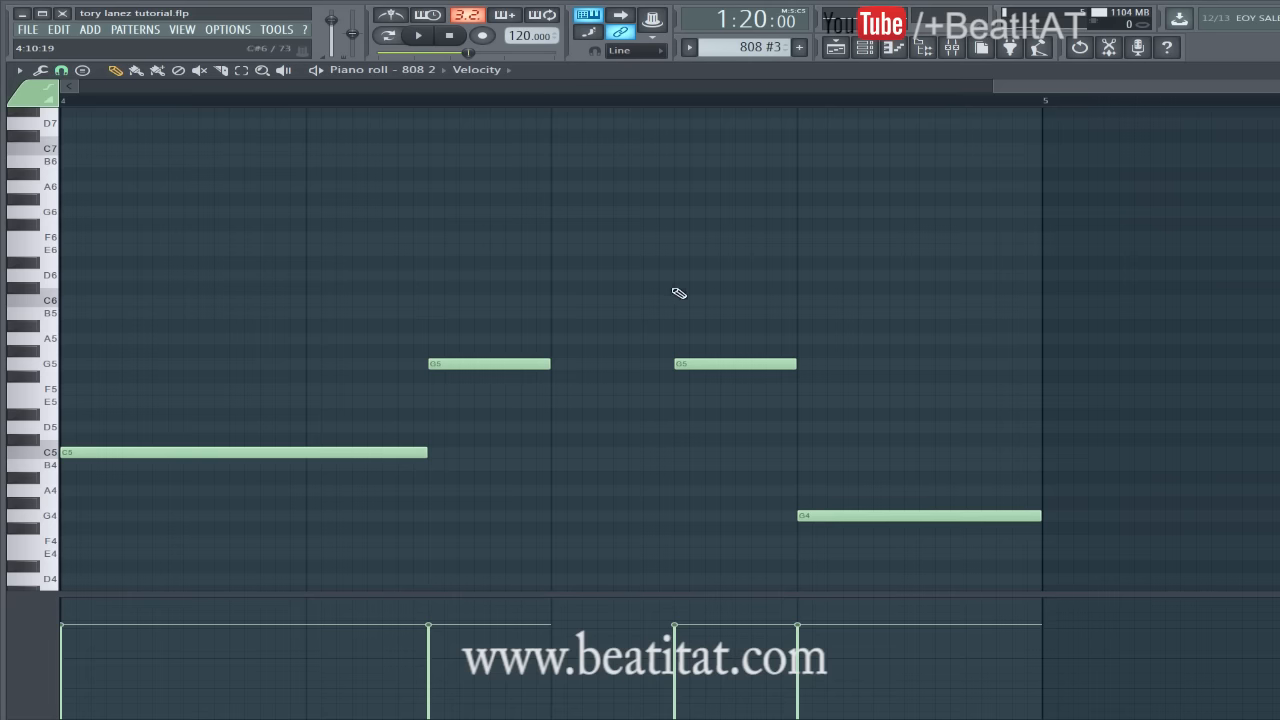
pyautogui.click(316, 71)
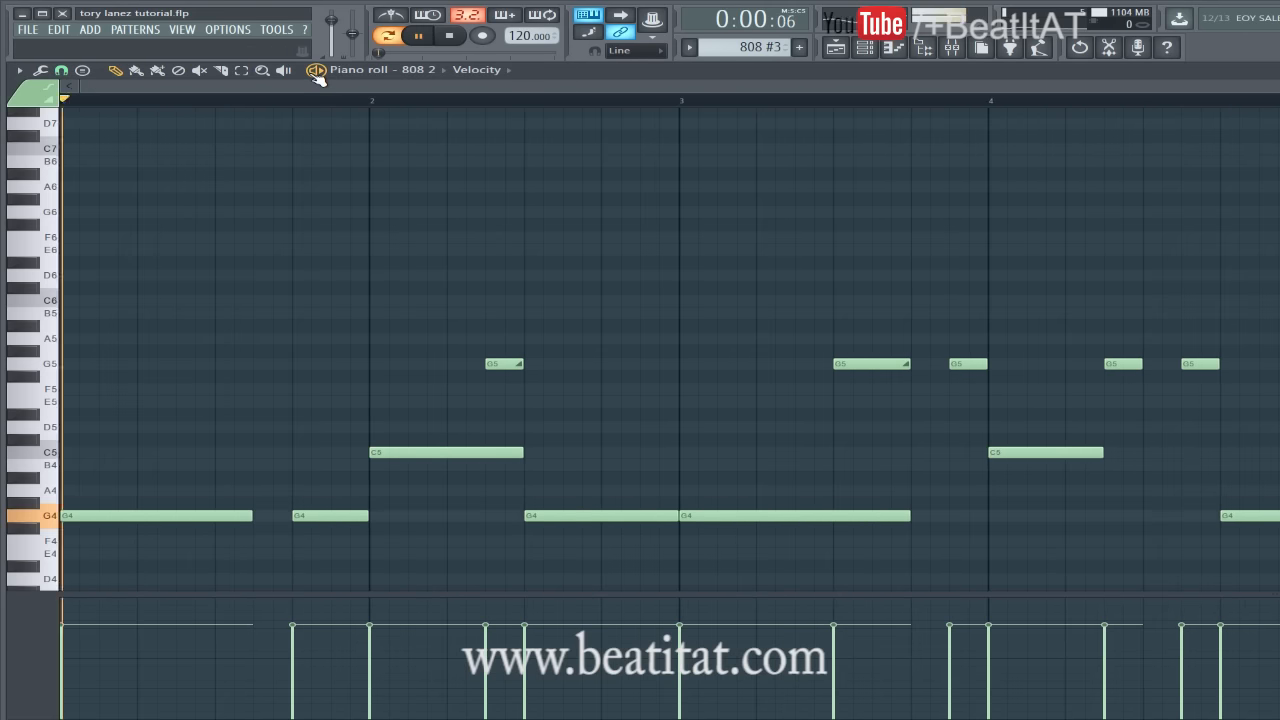
pyautogui.press('F6')
pyautogui.press('F6')
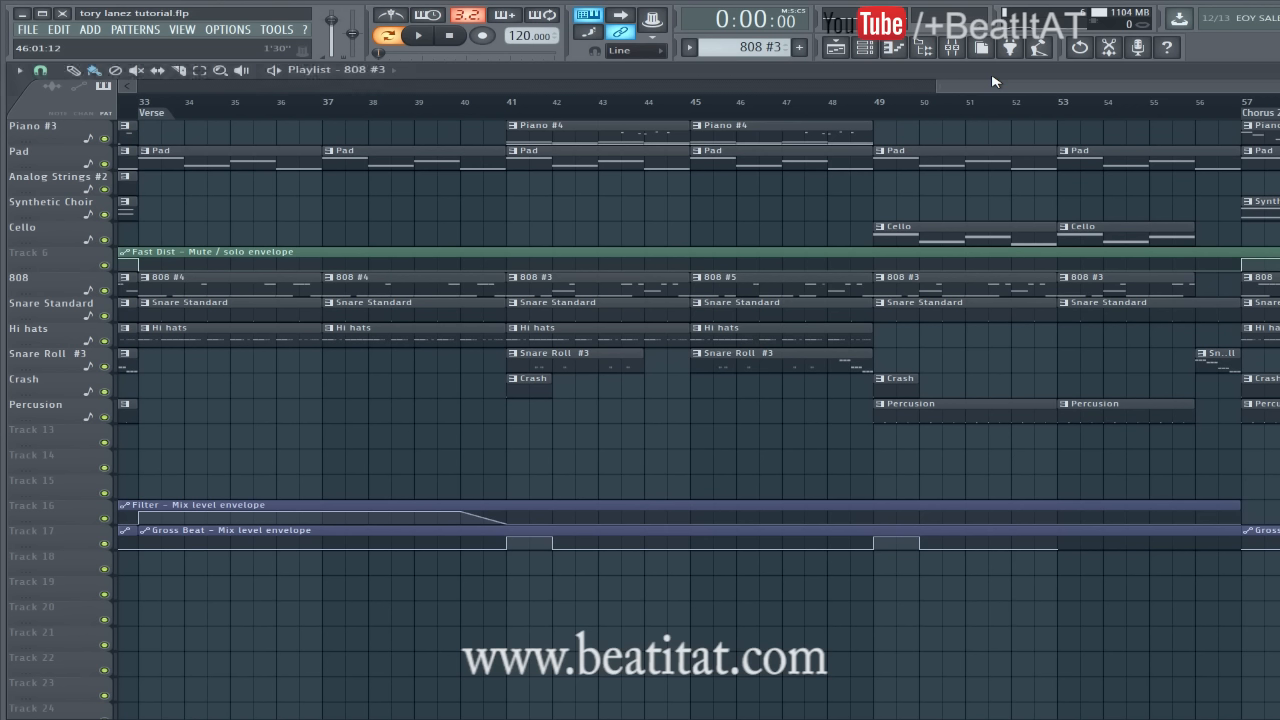
pyautogui.click(519, 104)
pyautogui.doubleClick(596, 284)
pyautogui.press('space')
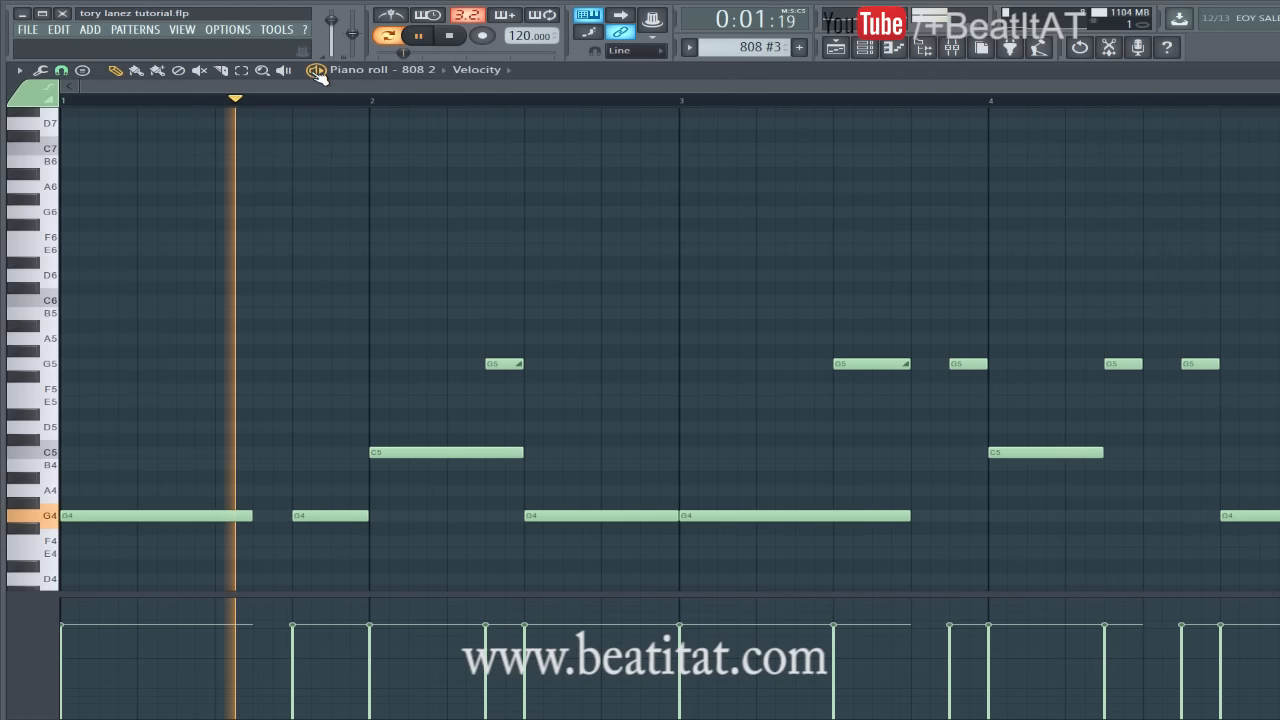
# Leave the piano roll, play the song briefly from around bar 47, then stop and return the song position to bar 41.
pyautogui.press('F7')
pyautogui.click(788, 104)
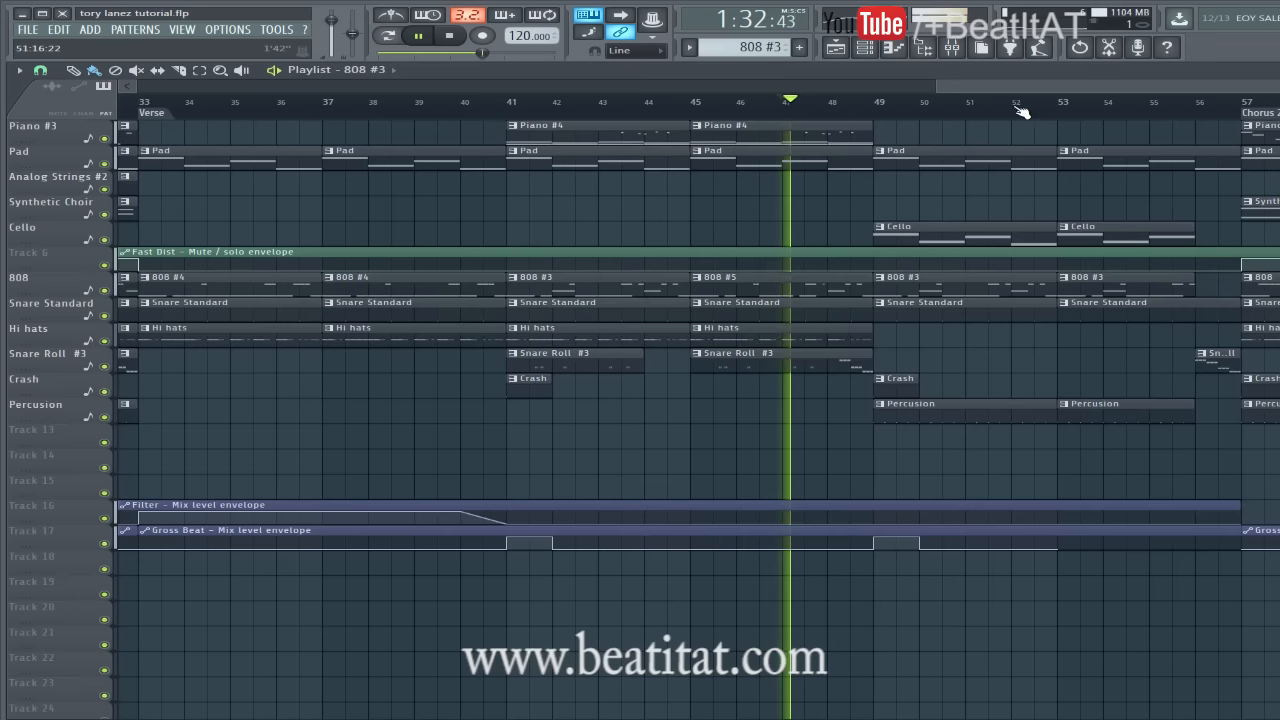
pyautogui.press('space')
pyautogui.click(521, 103)
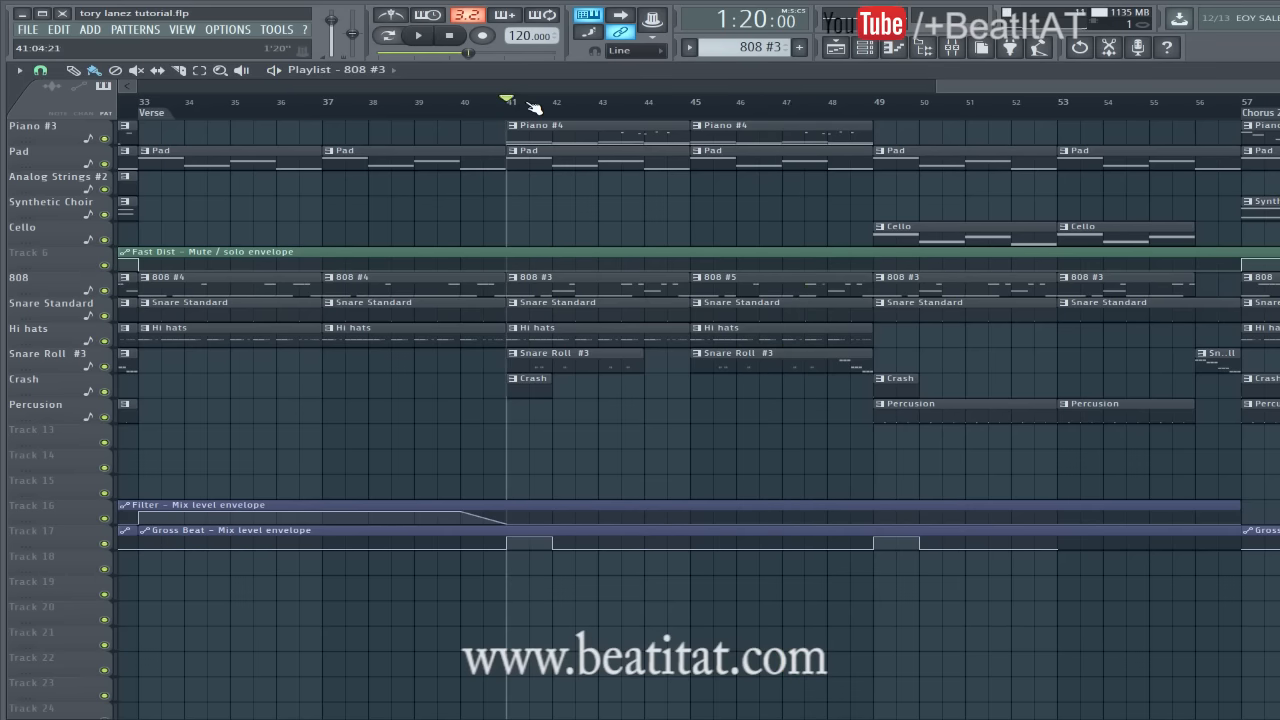
# Reopen the 808 #3 notes, follow them during pattern playback, then close the editor and stop.
pyautogui.doubleClick(631, 277)
pyautogui.keyDown('ctrl'); pyautogui.rightClick(613, 289); pyautogui.keyUp('ctrl')
pyautogui.click(317, 71)
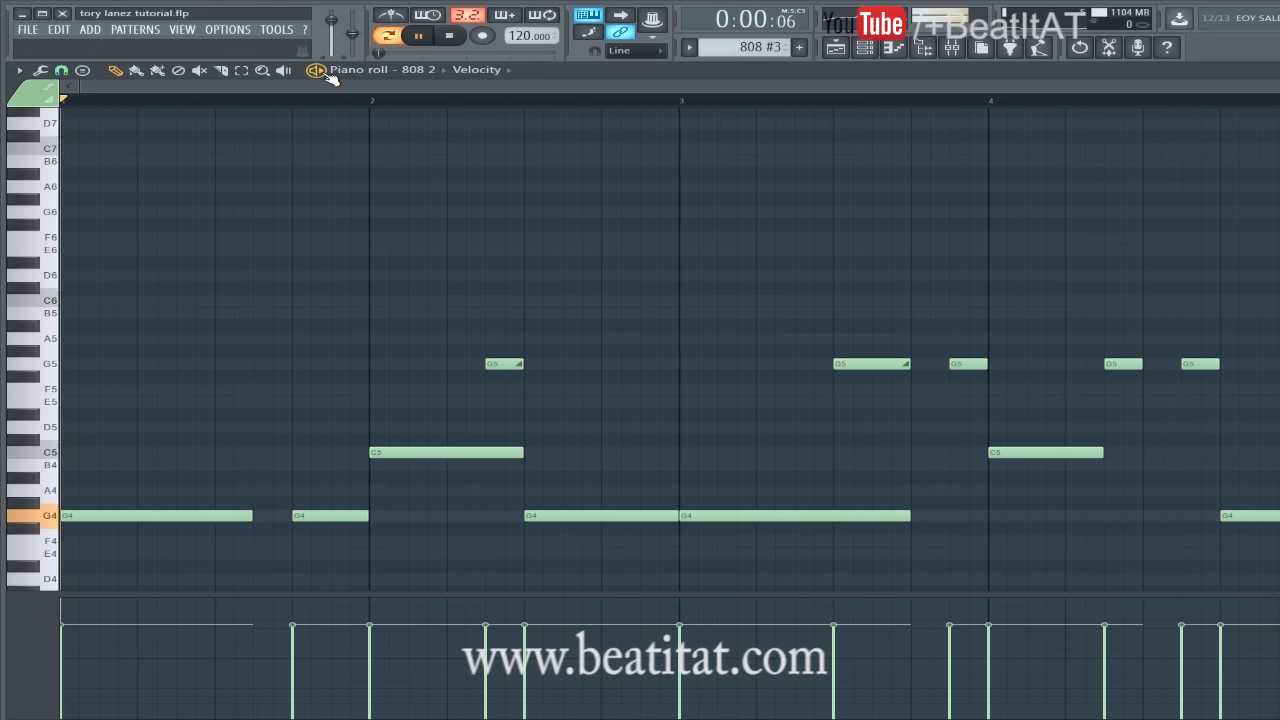
pyautogui.scroll(-5, 492, 303)
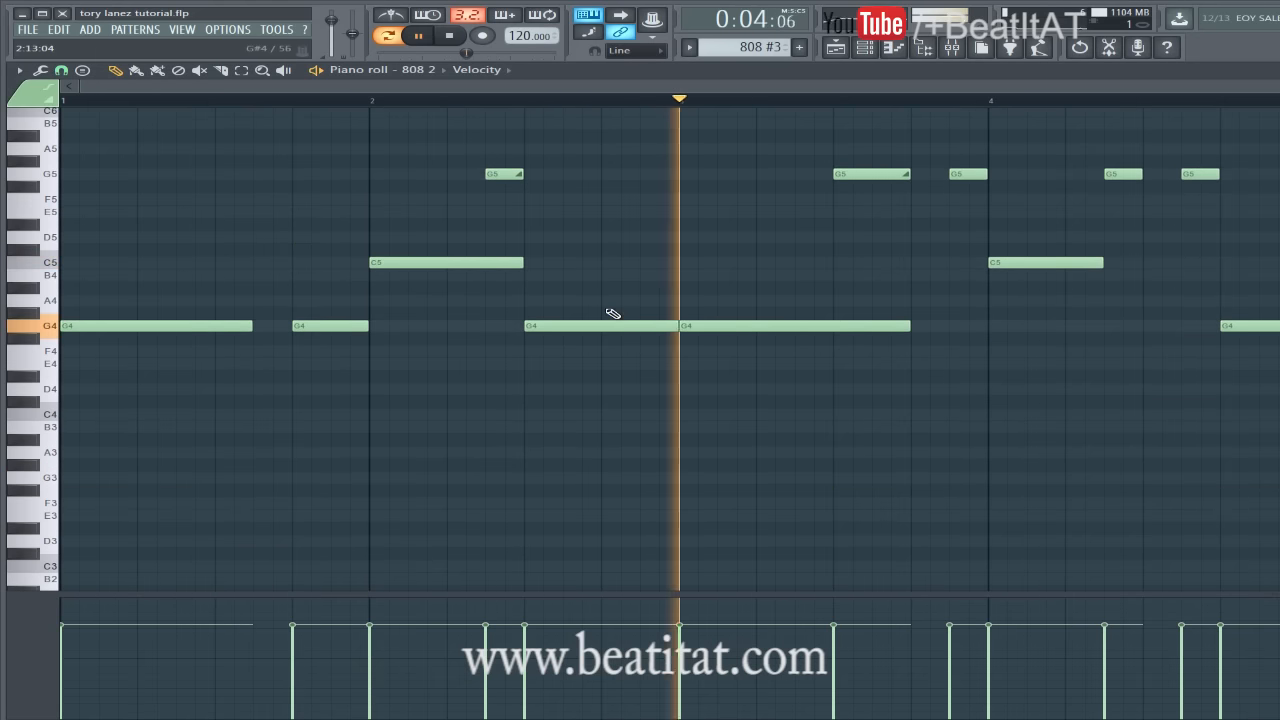
pyautogui.press('Escape')
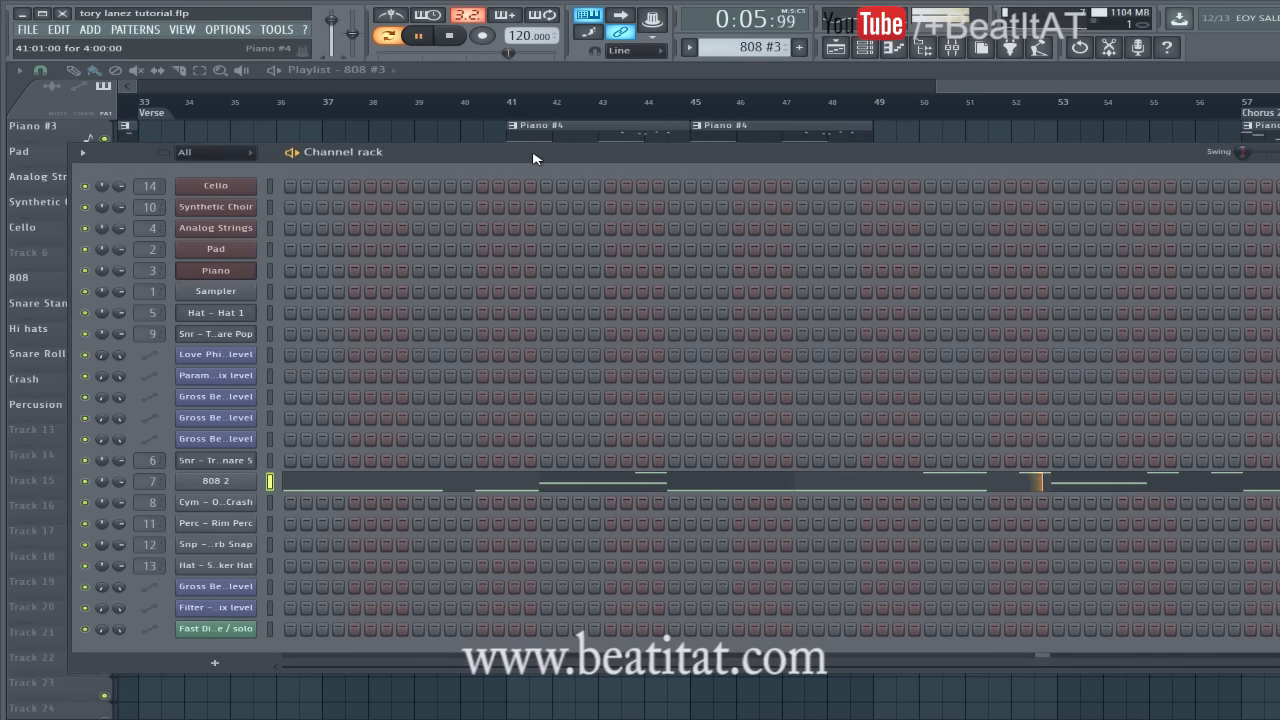
pyautogui.press('F6')
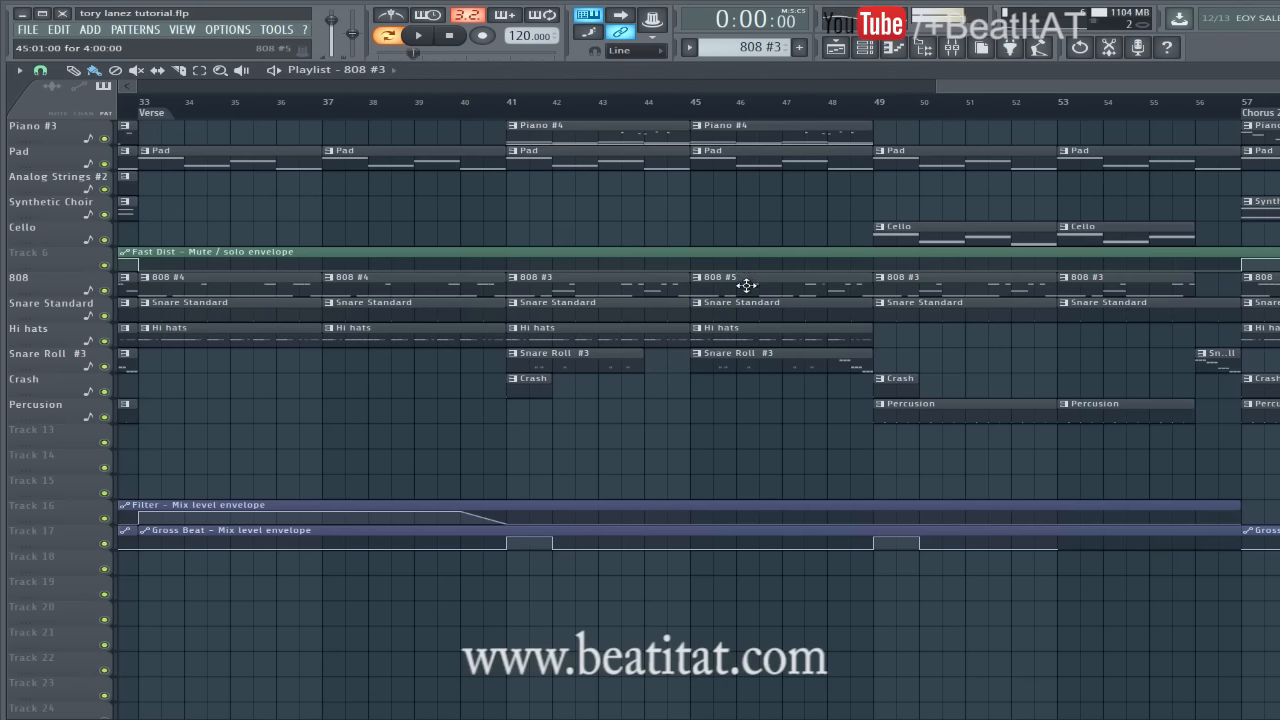
# Open the 808 #5 pattern at bar 45, examine its notes and fast G5 roll during pattern playback, then close it and stop.
pyautogui.doubleClick(747, 286)
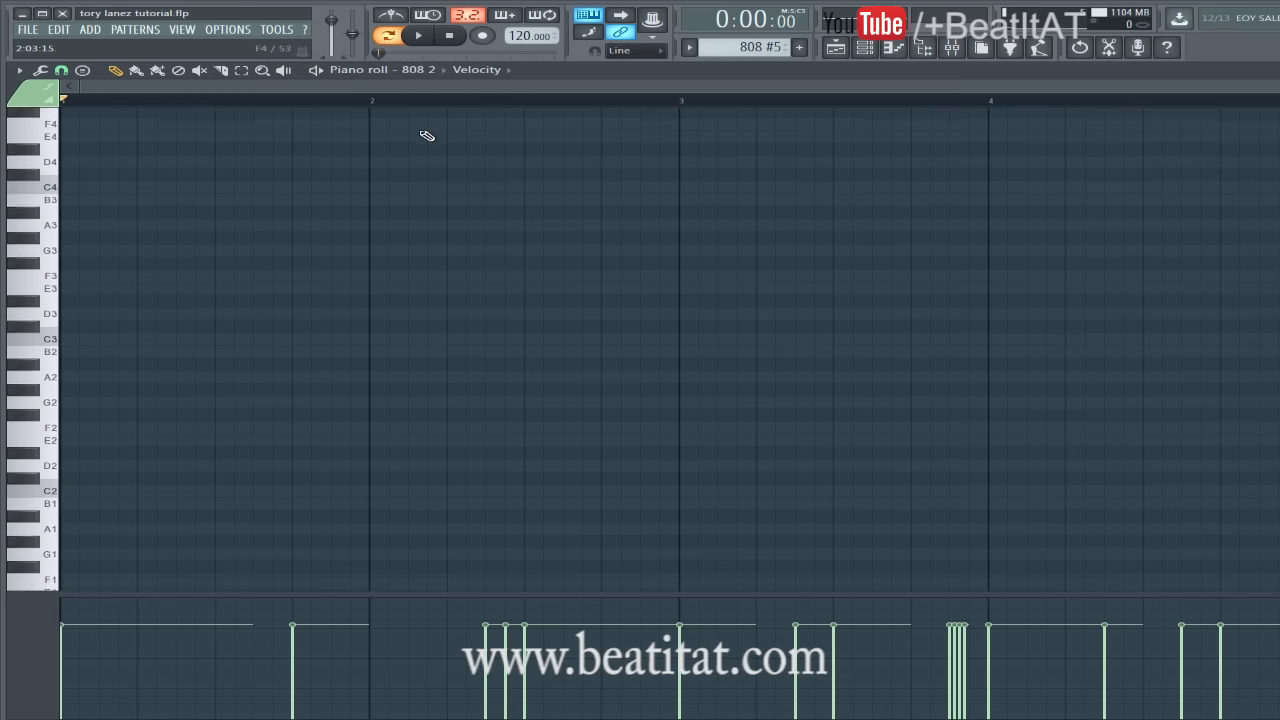
pyautogui.press('F6')
pyautogui.press('space')
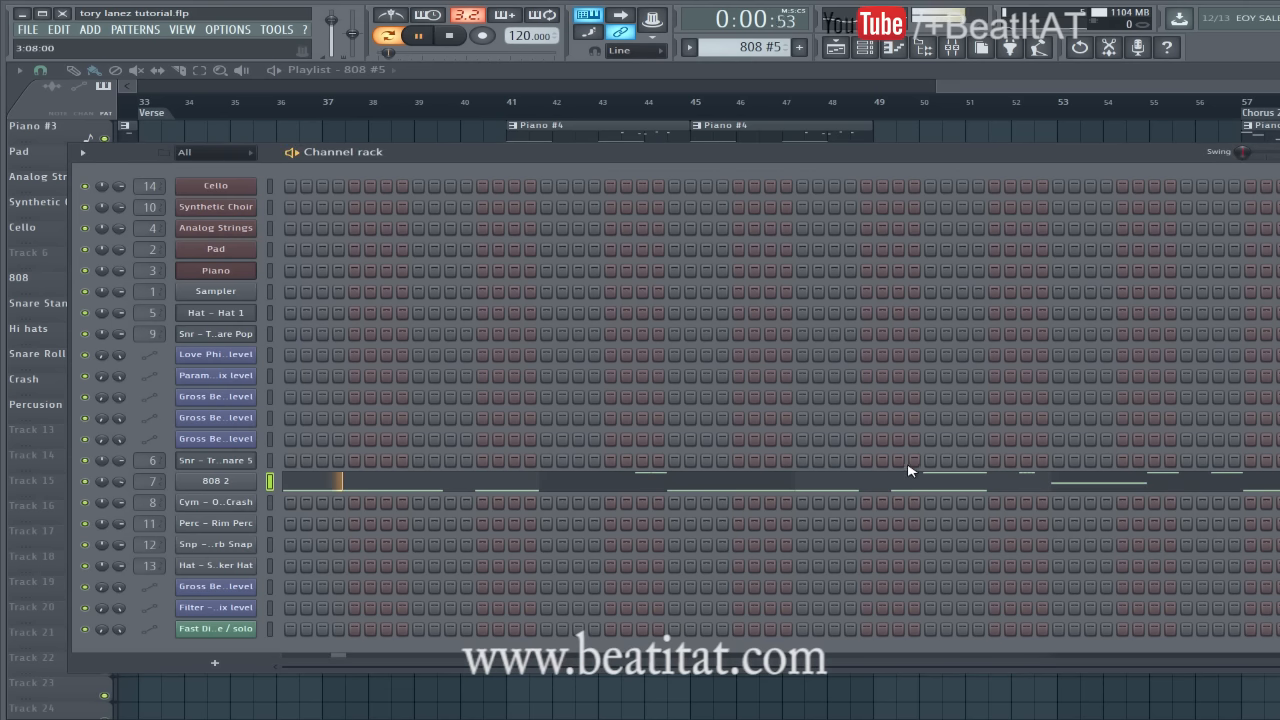
pyautogui.click(911, 480)
pyautogui.scroll(-7, 903, 413)
pyautogui.scroll(5, 905, 421)
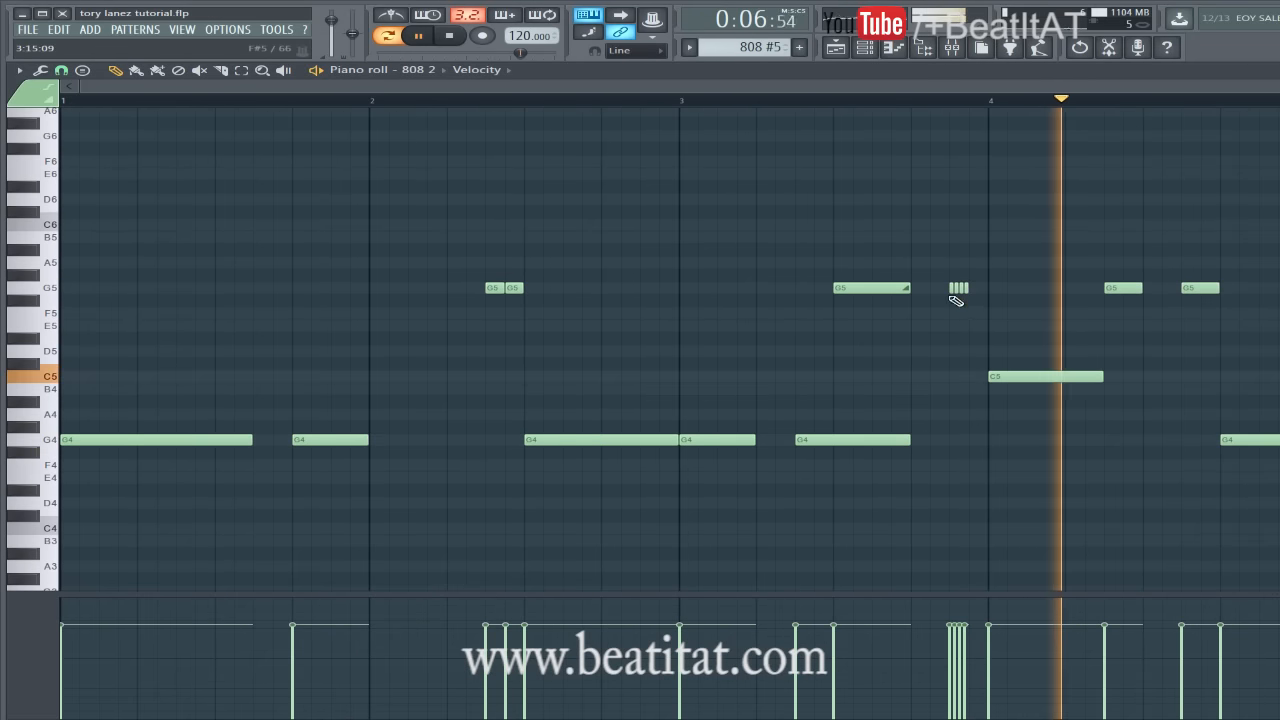
pyautogui.press('Escape')
pyautogui.press('space')
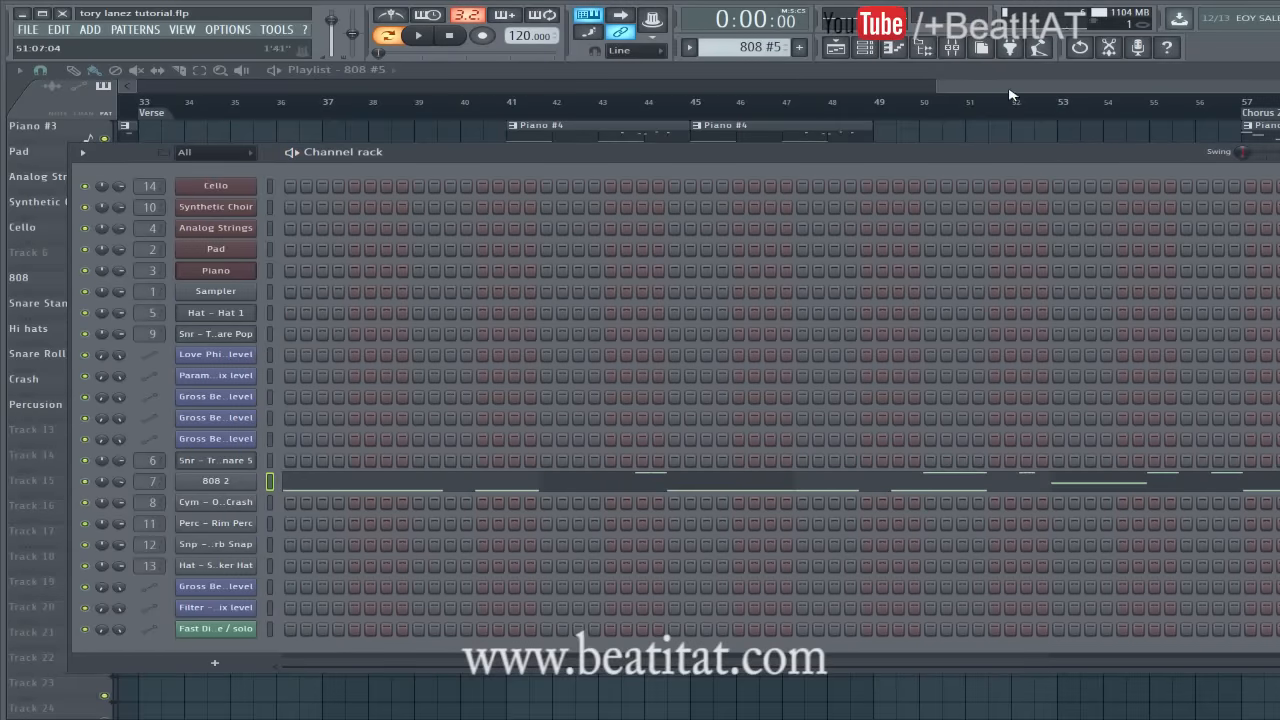
# Play the song from bar 41, examine the Hi hats pattern at bar 45 in the piano roll, and return to the playlist.
pyautogui.moveTo(1009, 89); pyautogui.dragTo(973, 91)
pyautogui.click(581, 102)
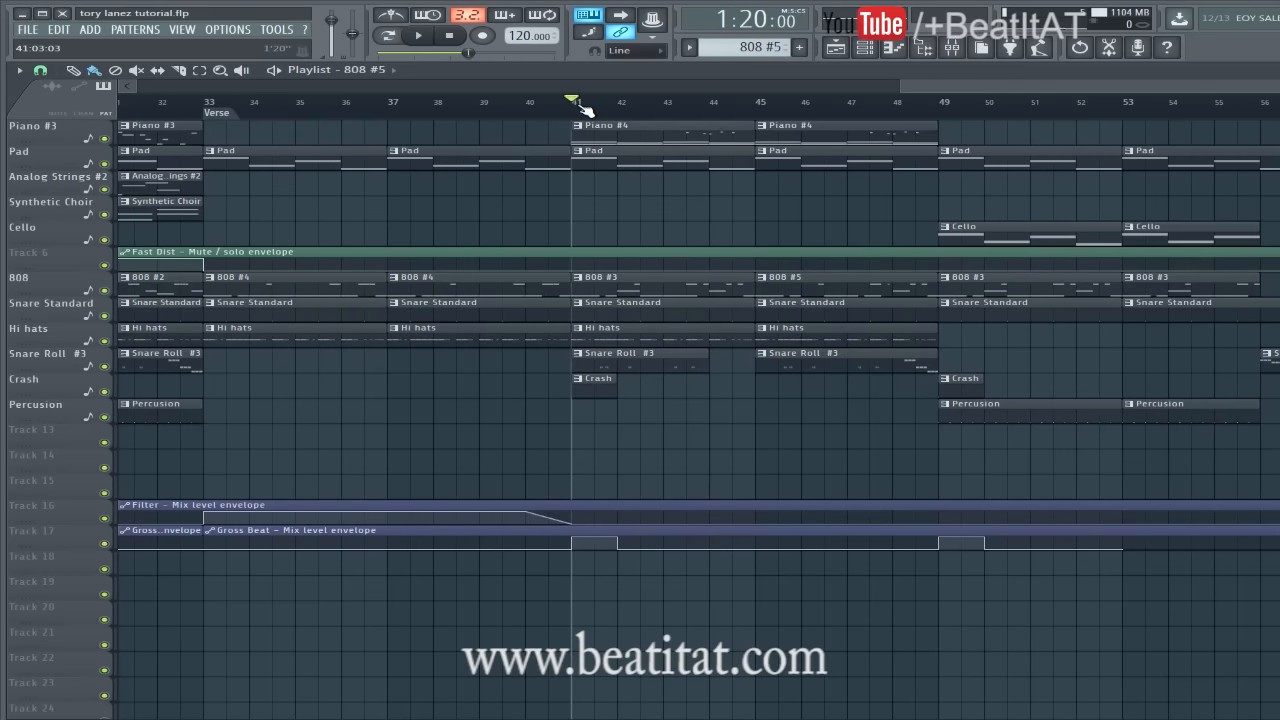
pyautogui.press('space')
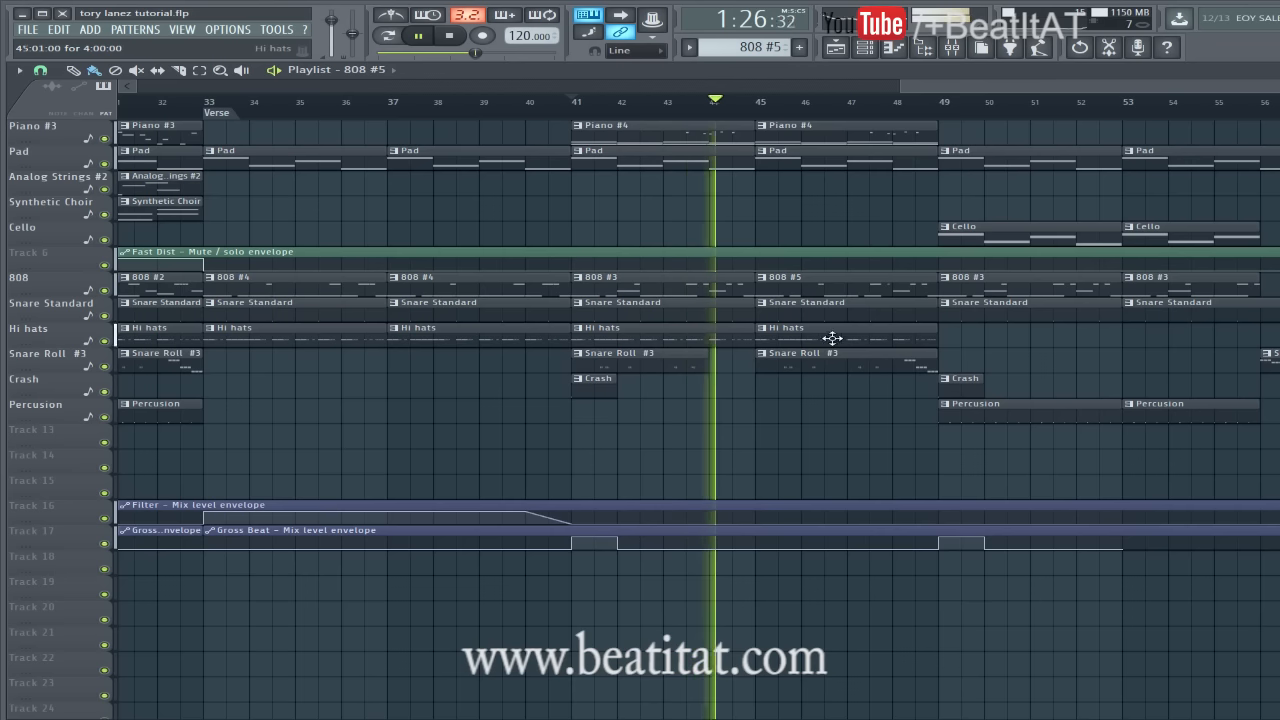
pyautogui.doubleClick(869, 337)
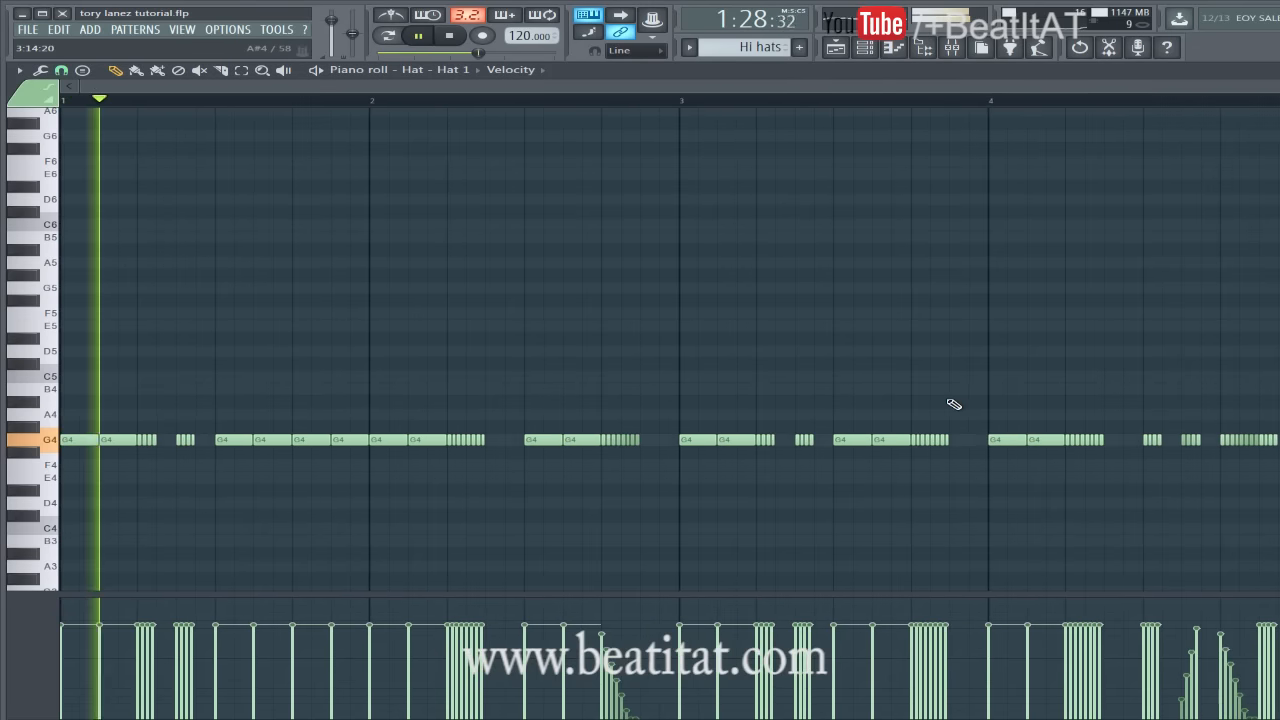
pyautogui.press('Escape')
pyautogui.click(953, 87)
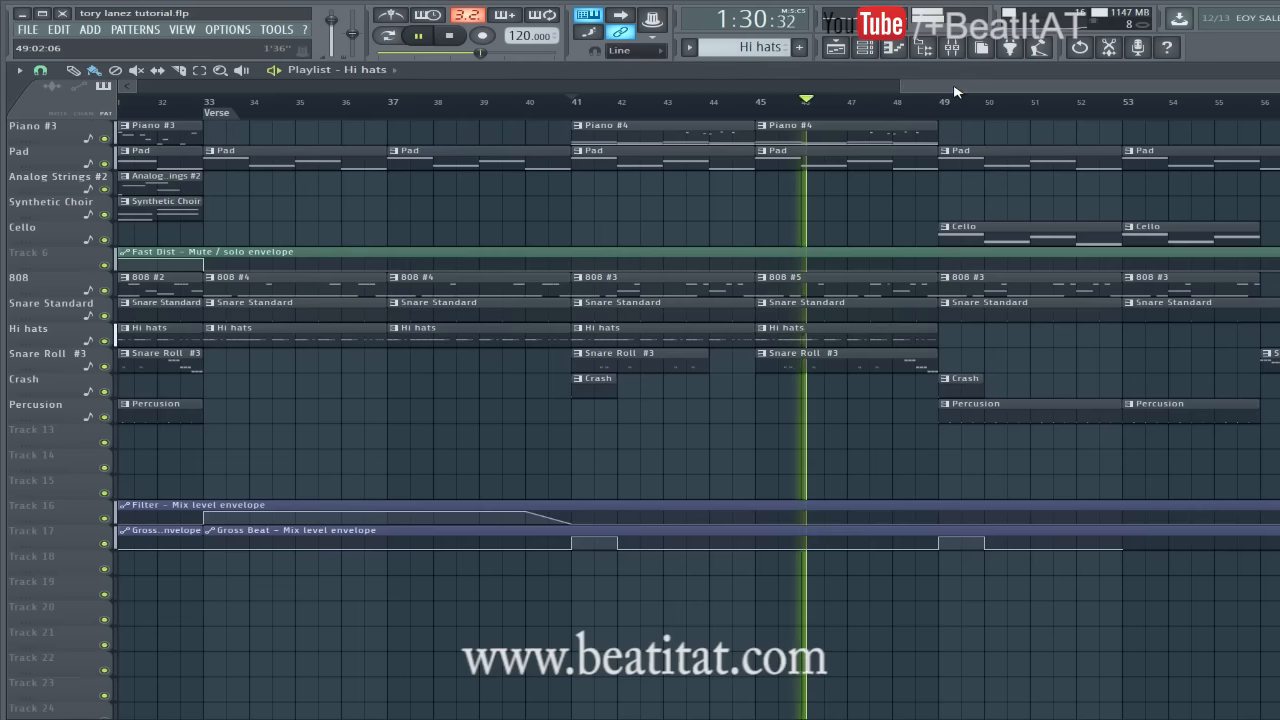
# Follow the song playback up to bar 49, then stop and move the song position to bar 49.
pyautogui.moveTo(986, 92); pyautogui.dragTo(1056, 92)
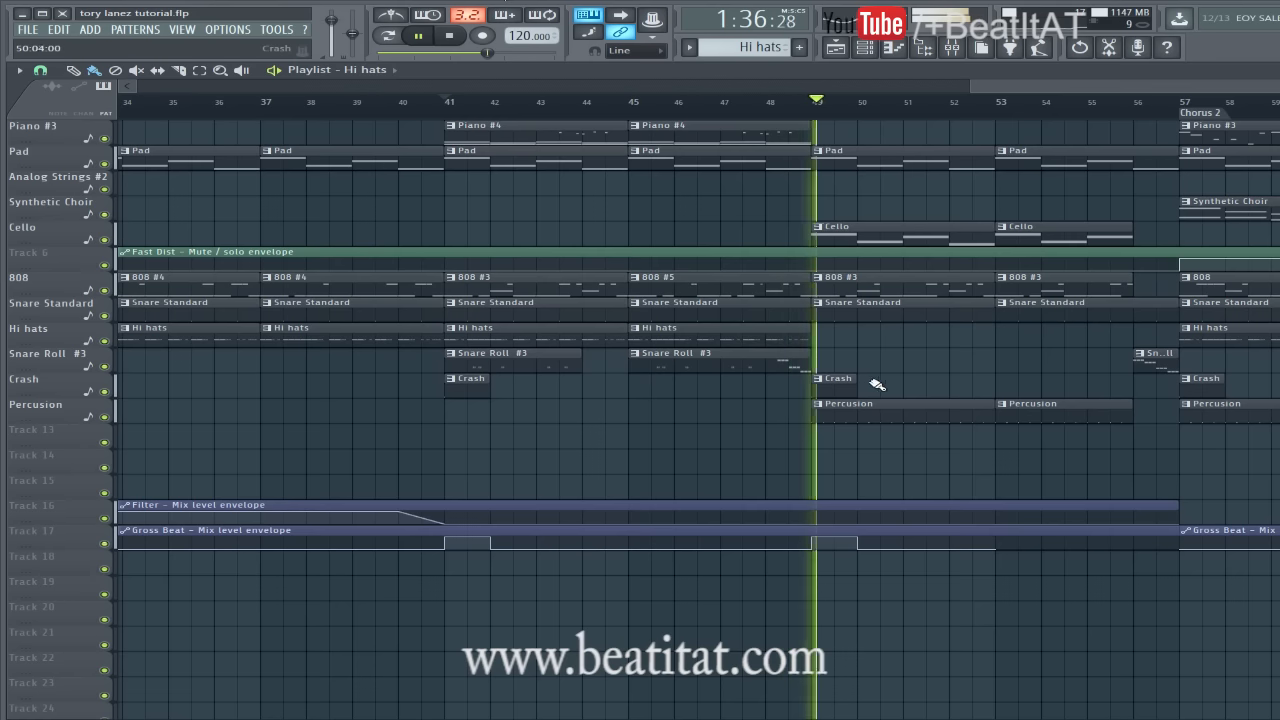
pyautogui.press('space')
pyautogui.moveTo(1026, 80); pyautogui.dragTo(1062, 83)
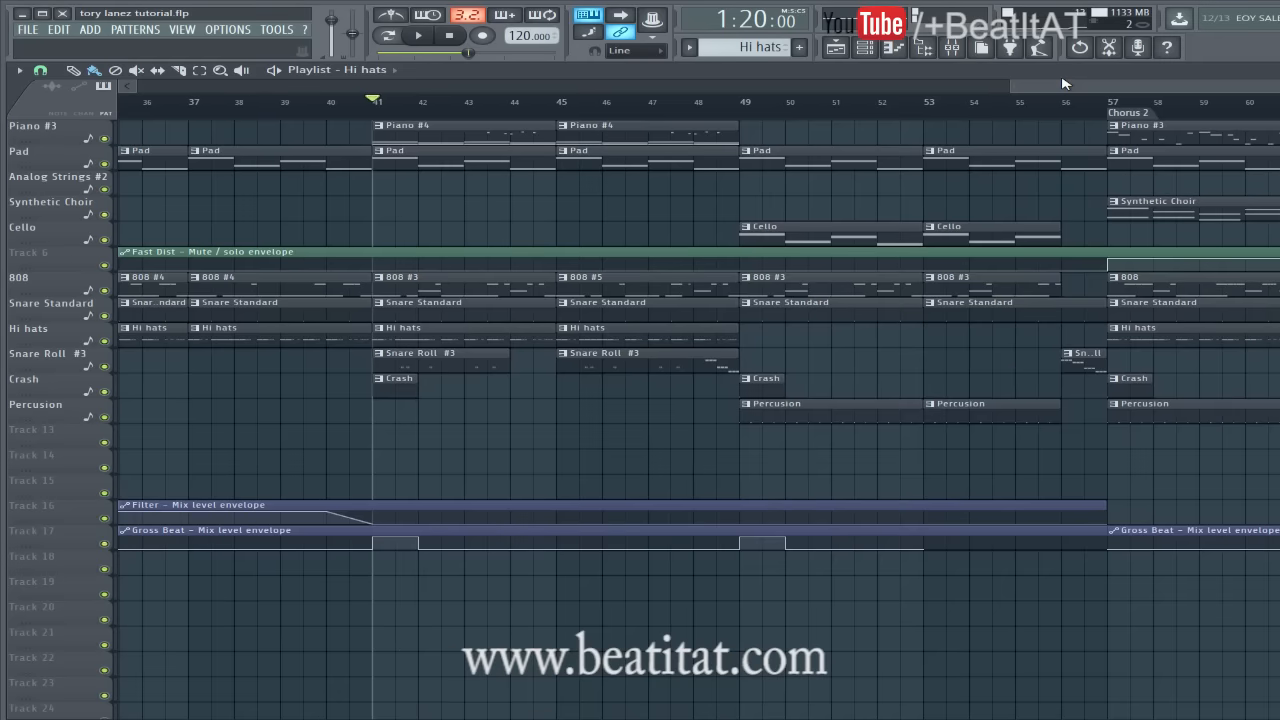
pyautogui.click(740, 107)
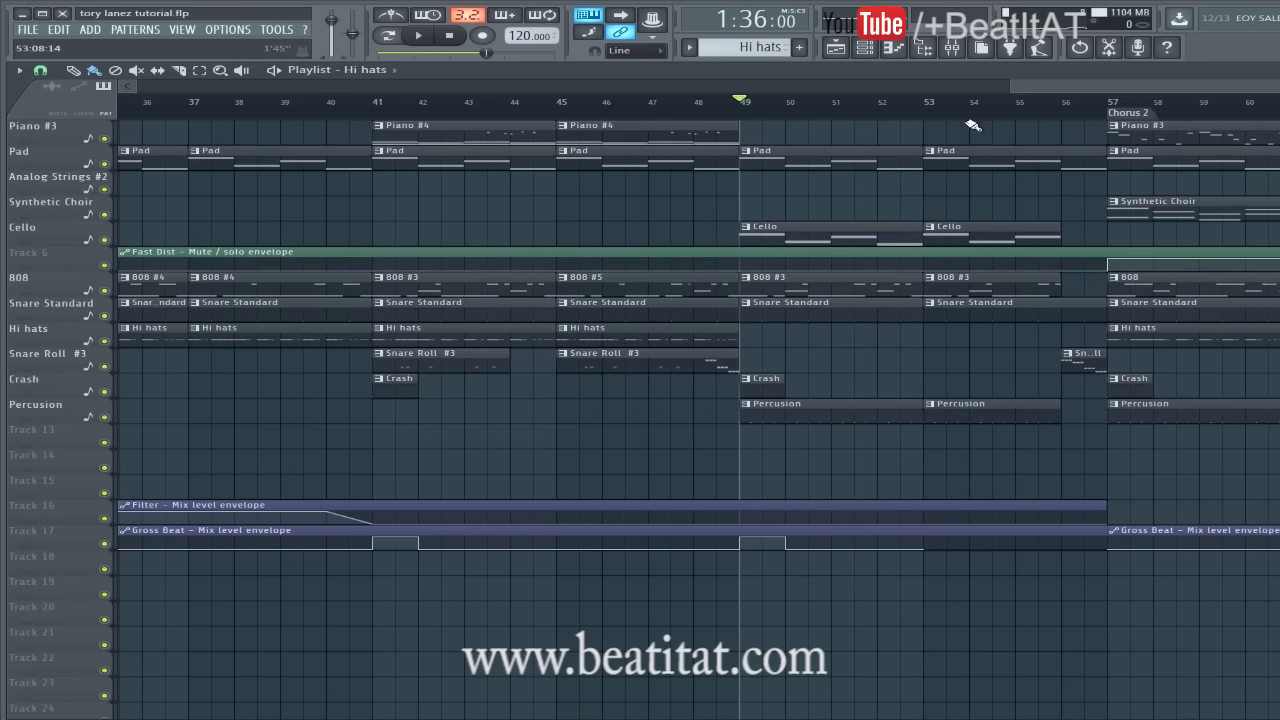
# Examine the sustained notes of the Cello pattern at bar 49 in the piano roll, then return to the playlist.
pyautogui.moveTo(1048, 89); pyautogui.dragTo(1101, 91)
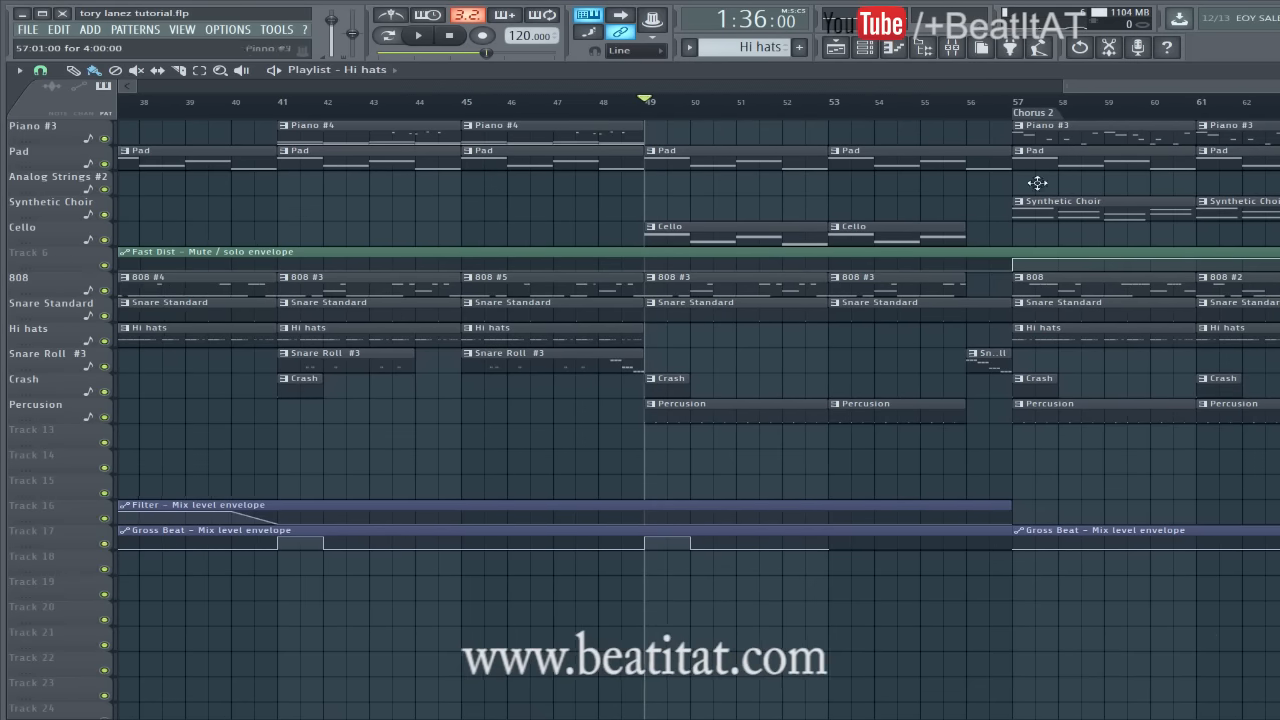
pyautogui.doubleClick(698, 243)
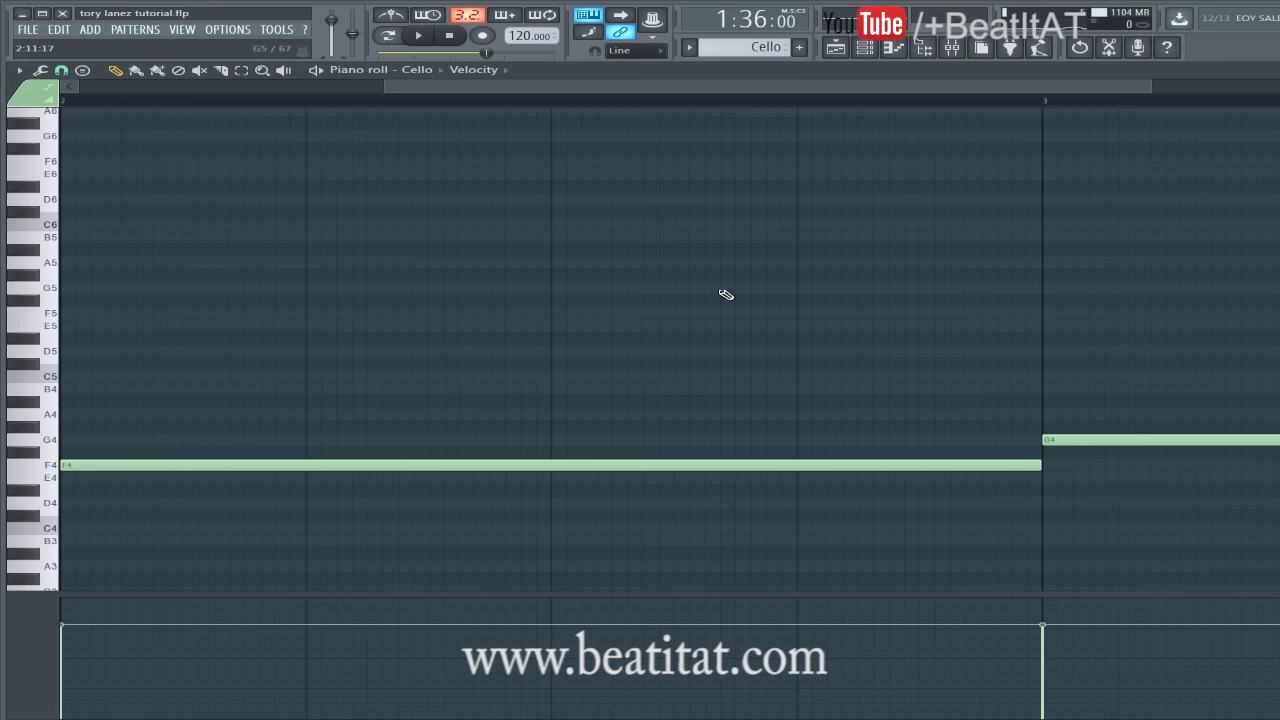
pyautogui.scroll(-4, 680, 300)
pyautogui.press('Escape')
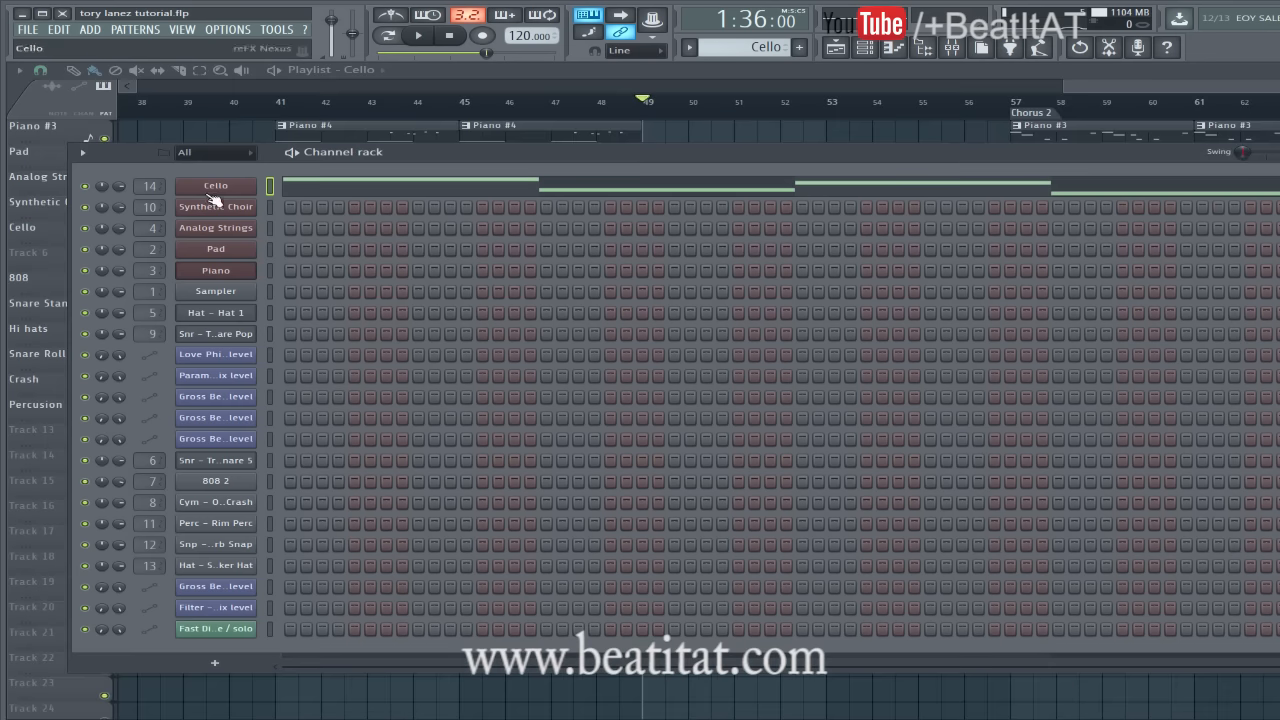
pyautogui.click(378, 190)
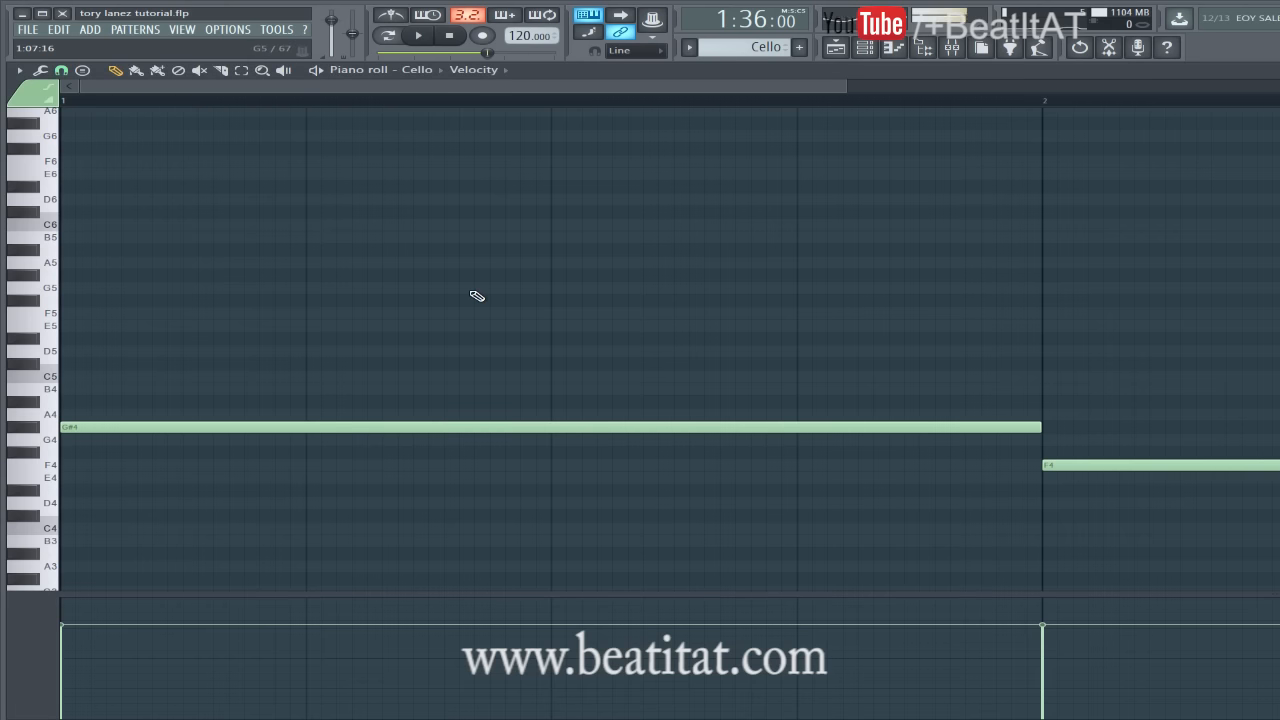
pyautogui.scroll(-4, 477, 294)
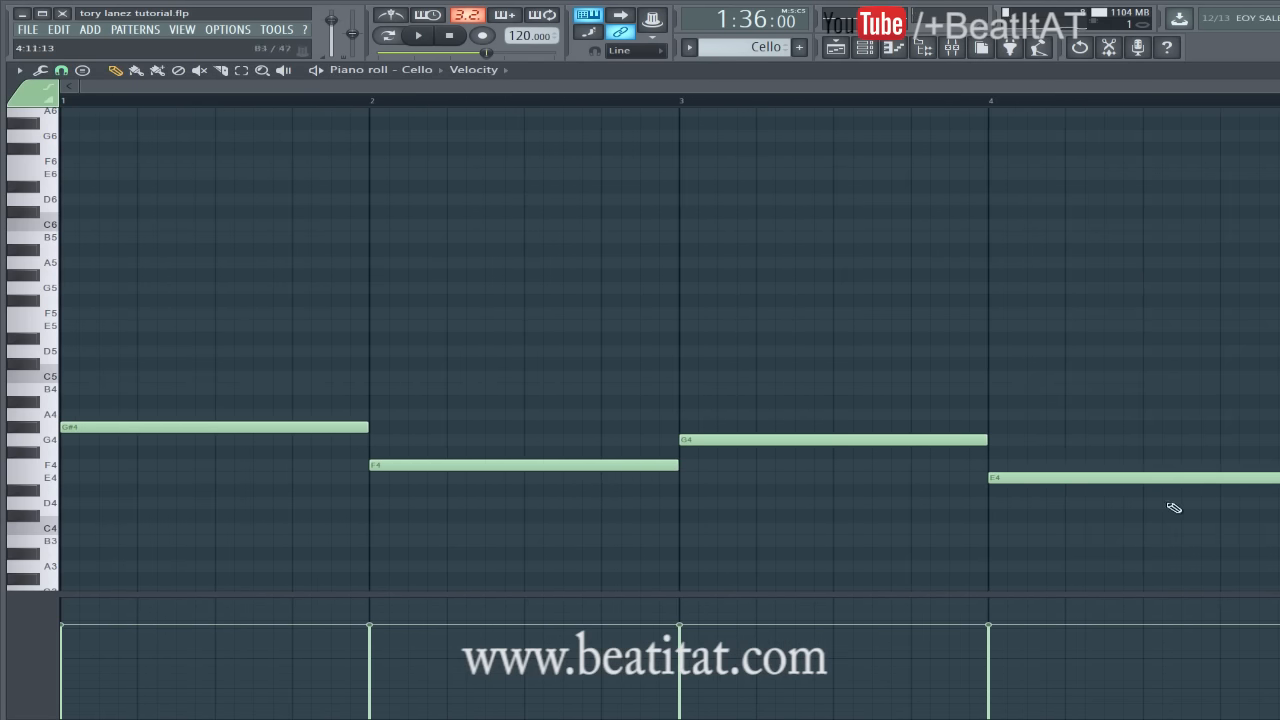
pyautogui.press('Escape')
pyautogui.moveTo(1078, 90); pyautogui.dragTo(1018, 91)
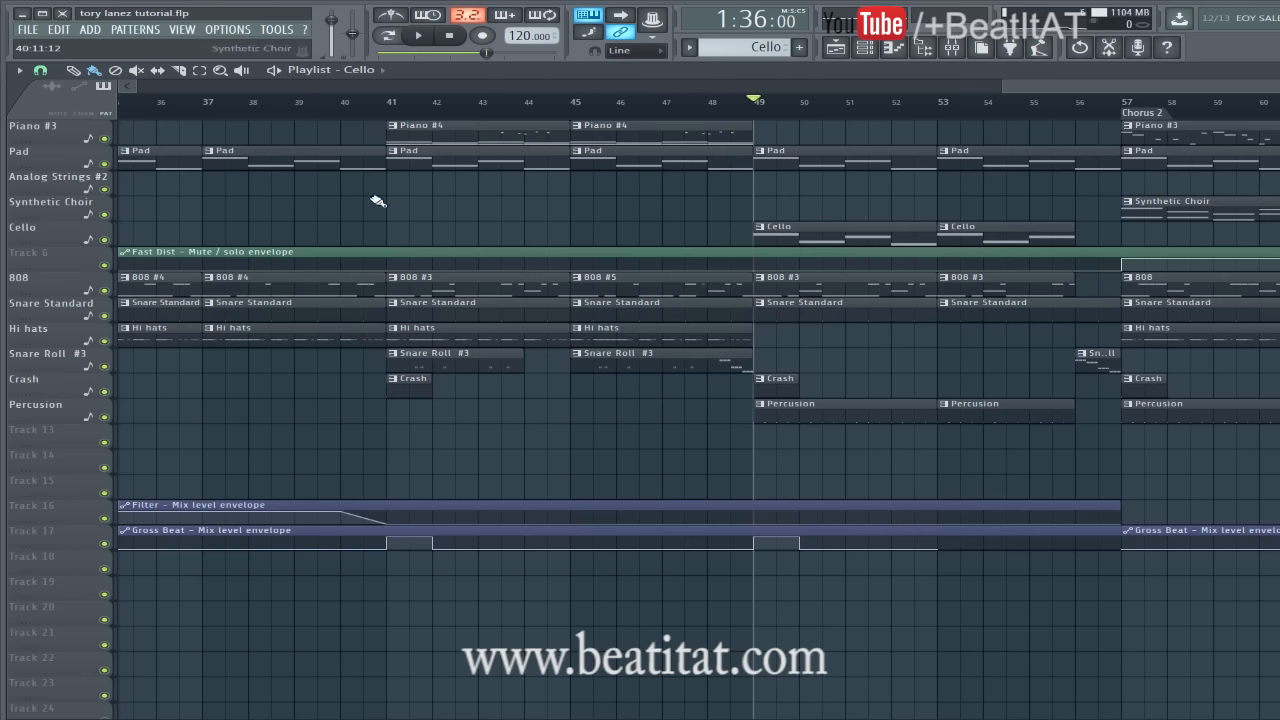
# Paste the Pad notes into the Cello pattern to compare both melodies, then delete them and return to the playlist.
pyautogui.doubleClick(776, 241)
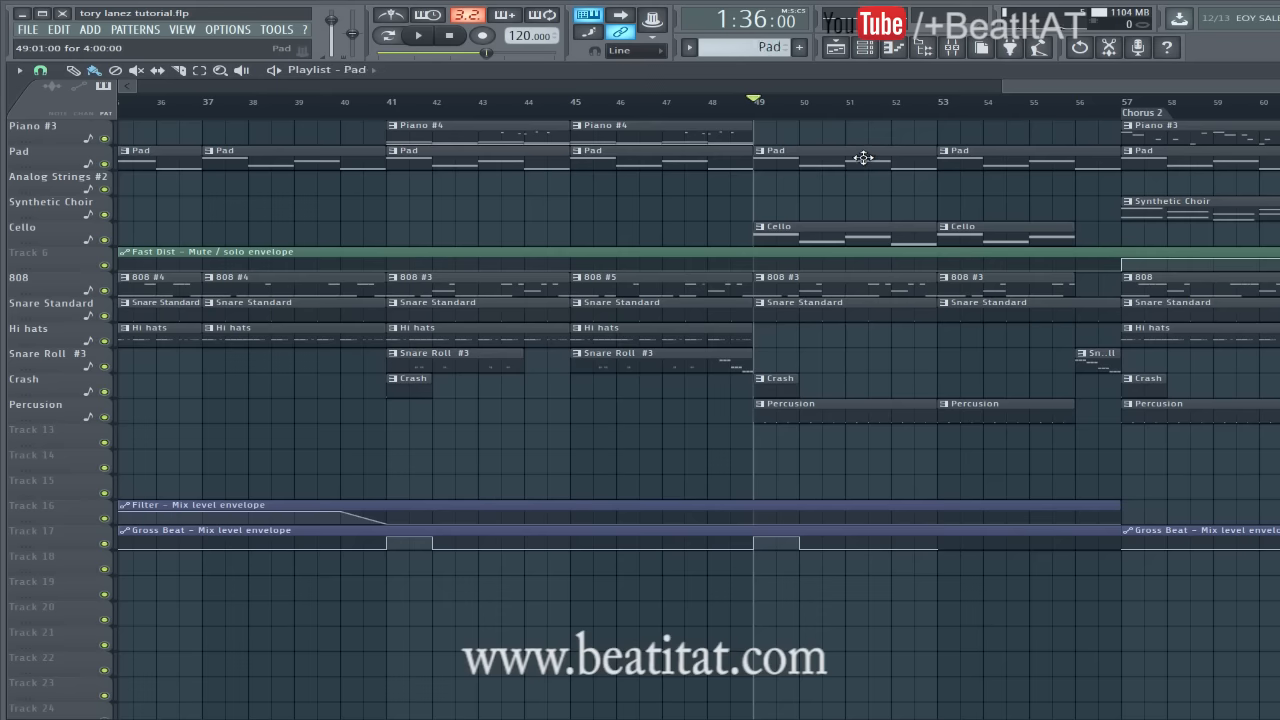
pyautogui.doubleClick(863, 158)
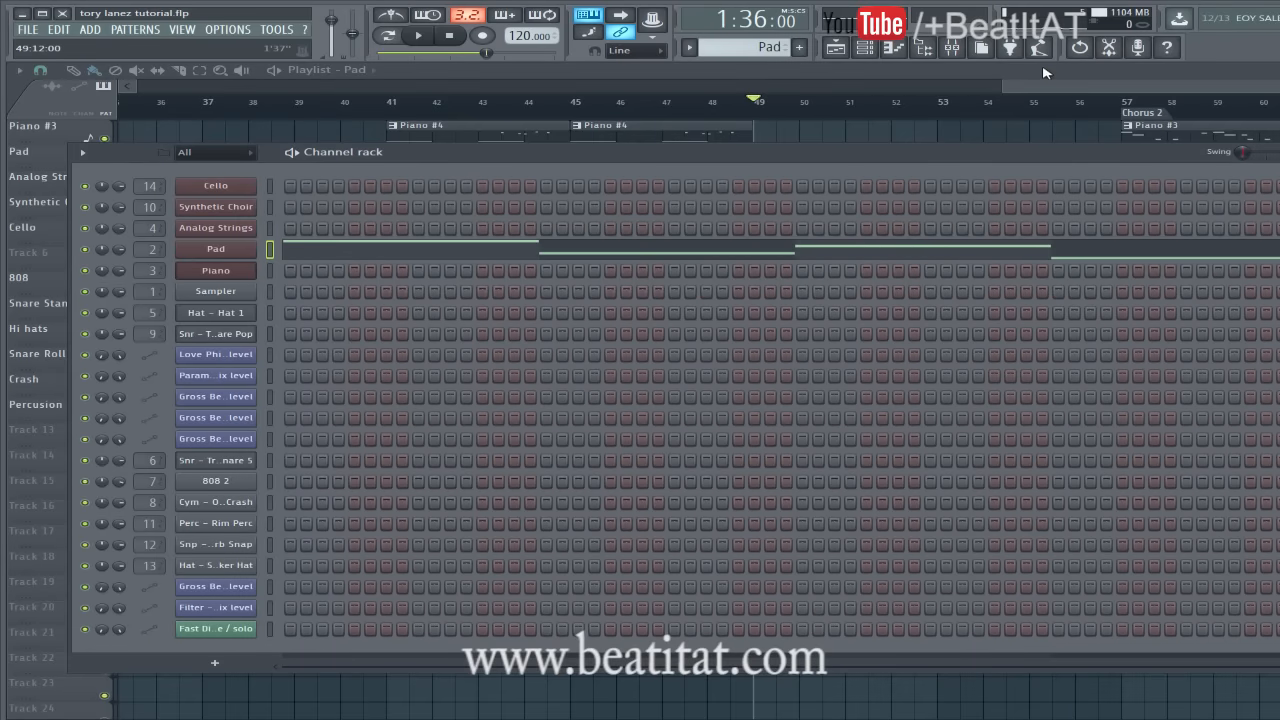
pyautogui.press('F6')
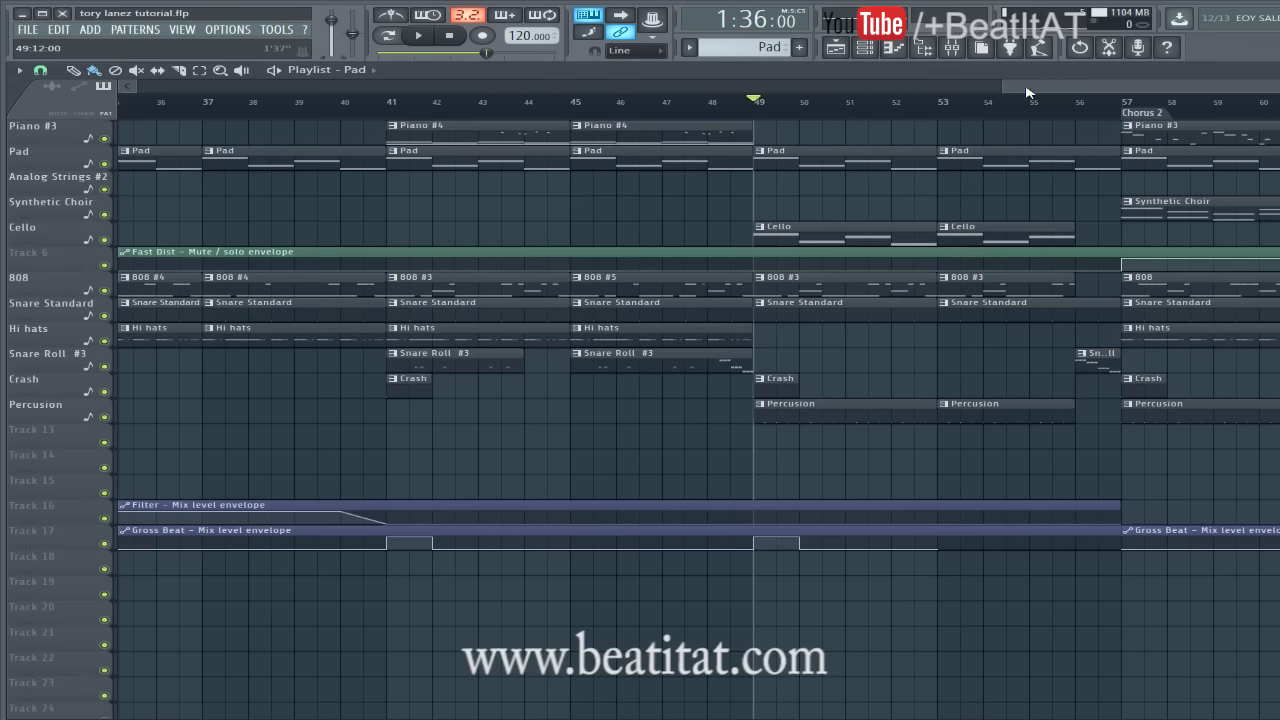
pyautogui.doubleClick(840, 244)
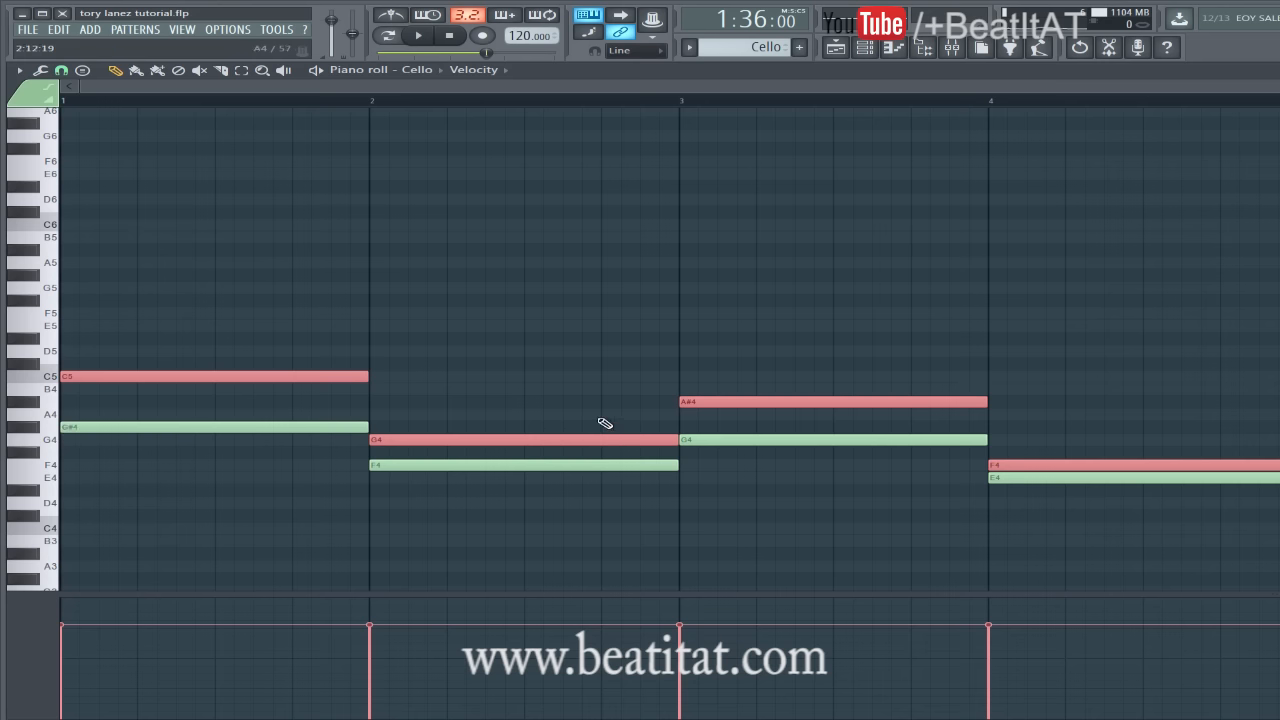
pyautogui.press('Delete')
pyautogui.press('Escape')
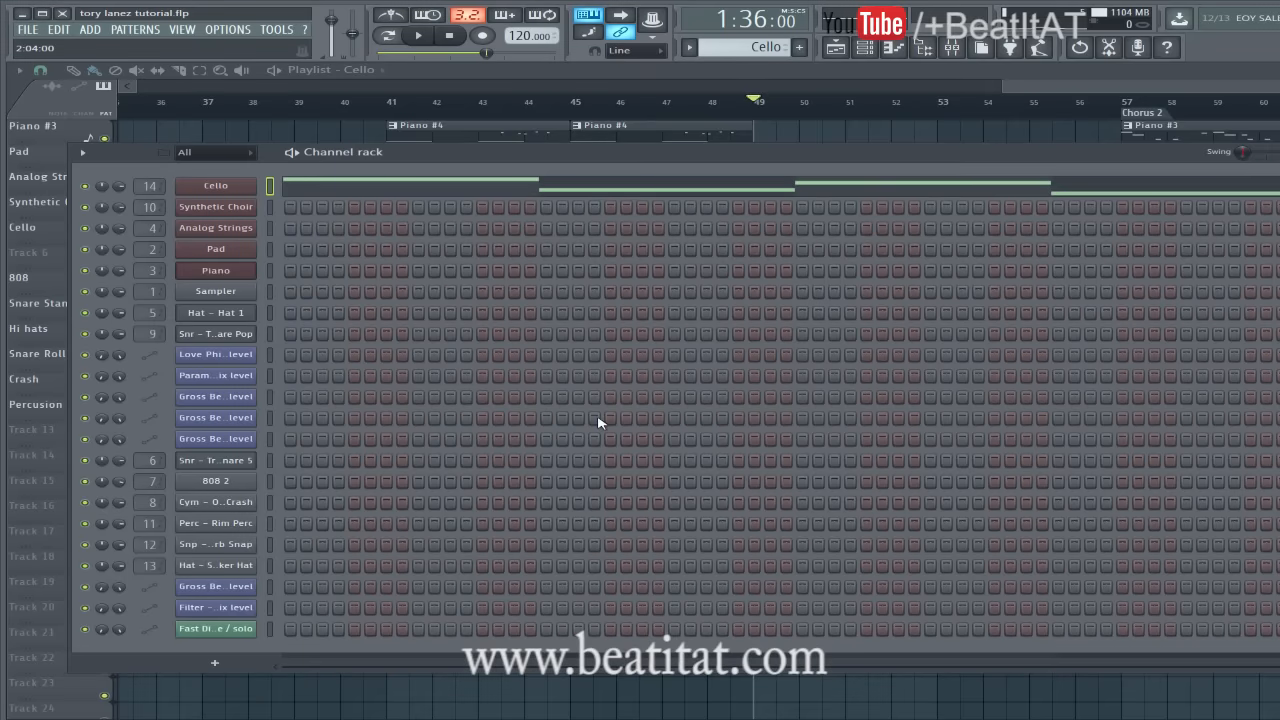
pyautogui.press('F6')
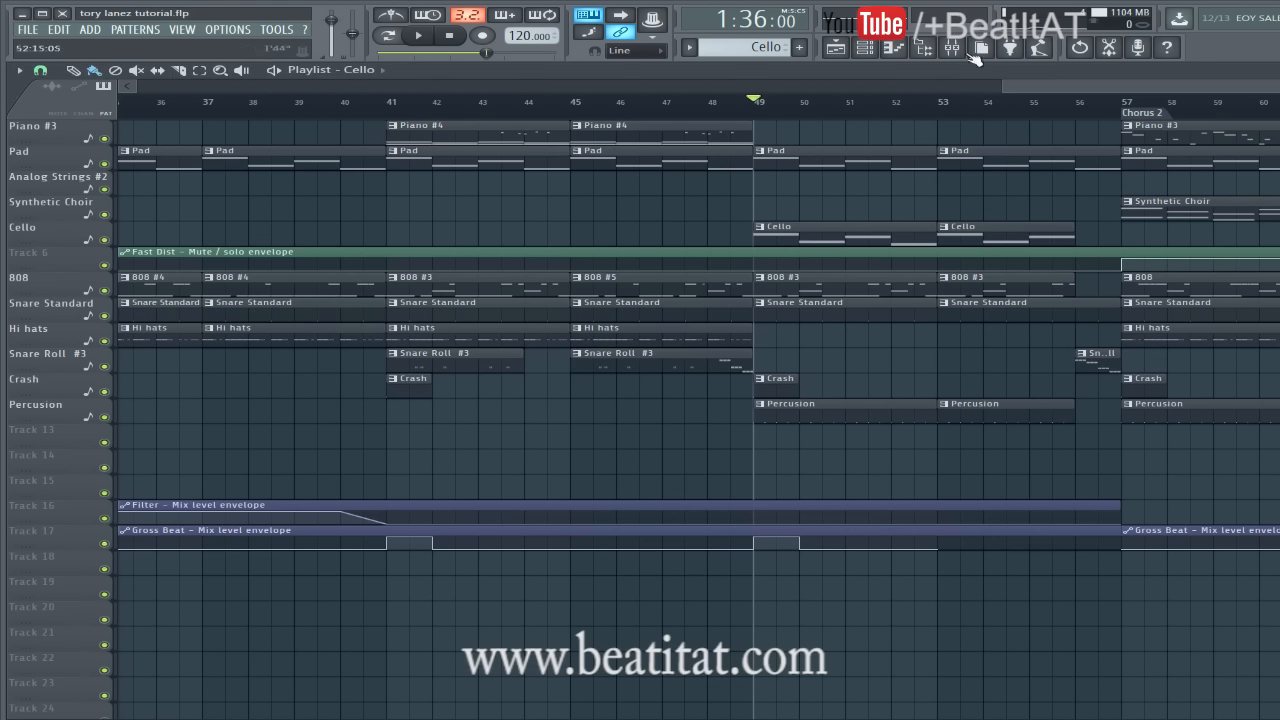
# Examine the Fruity parametric EQ 2 on the String Choir Ensemble mixer track, then close the effect and the mixer.
pyautogui.press('F9')
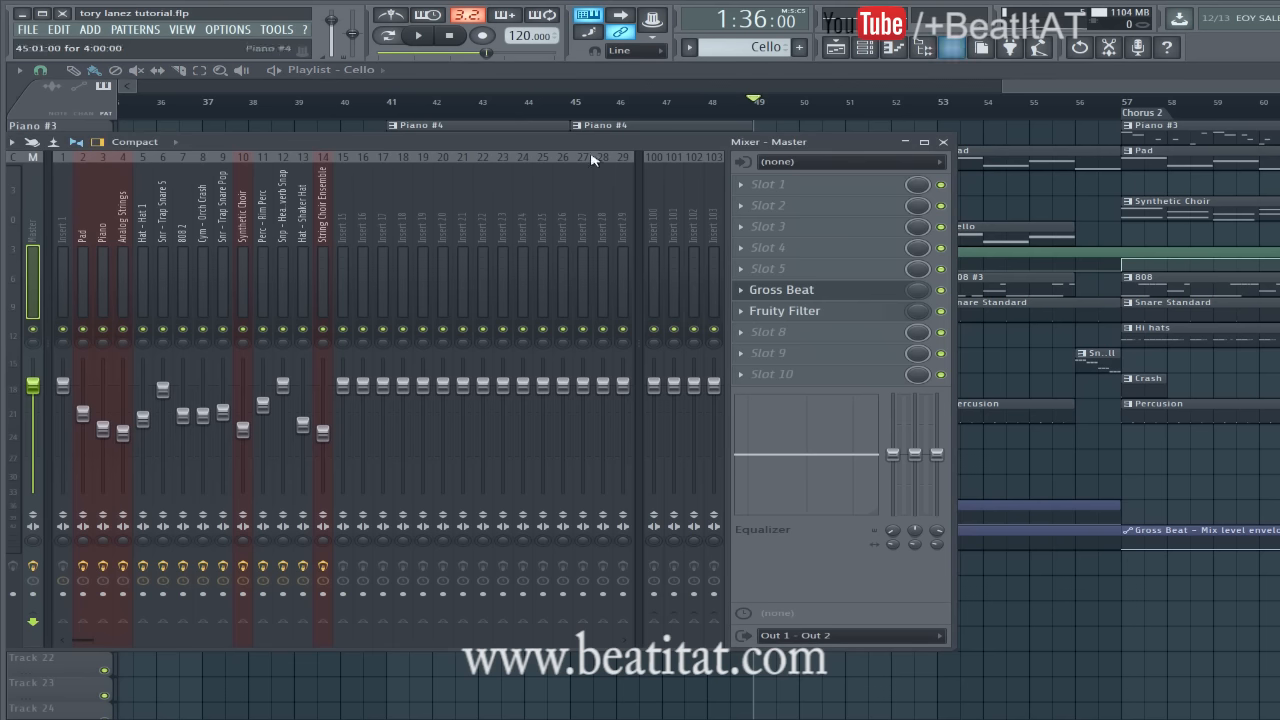
pyautogui.click(302, 234)
pyautogui.click(322, 233)
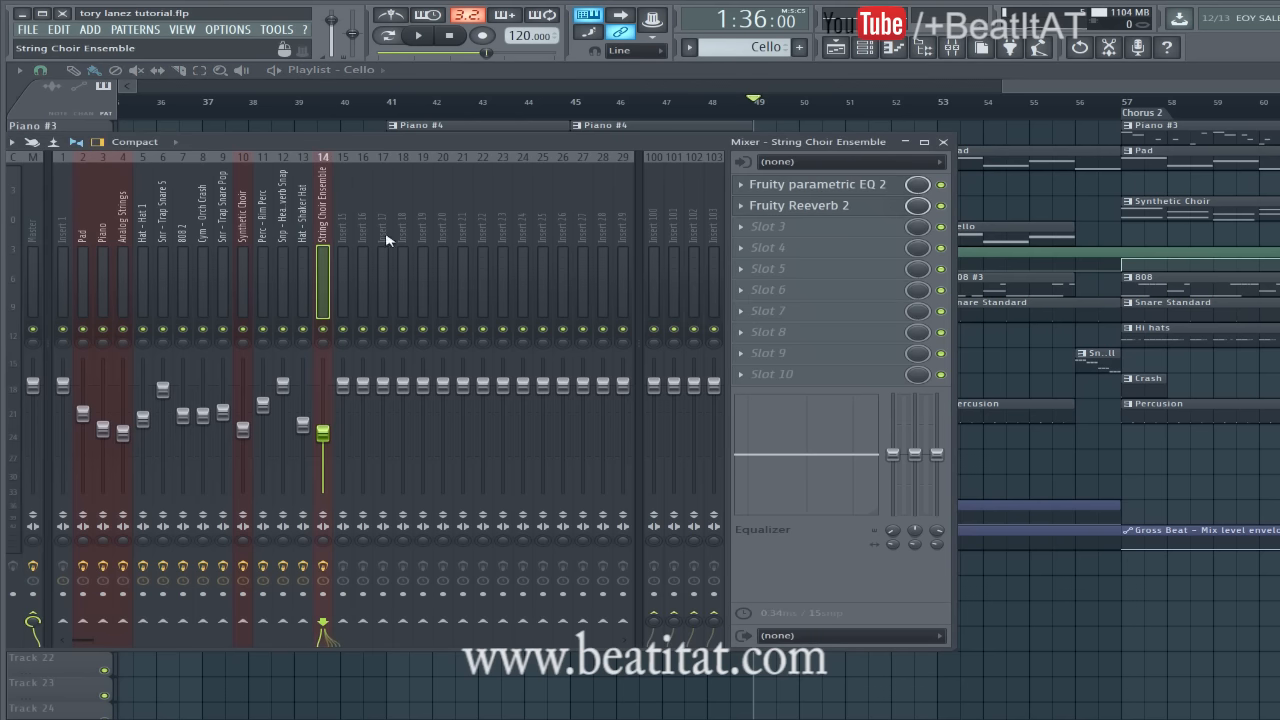
pyautogui.click(848, 186)
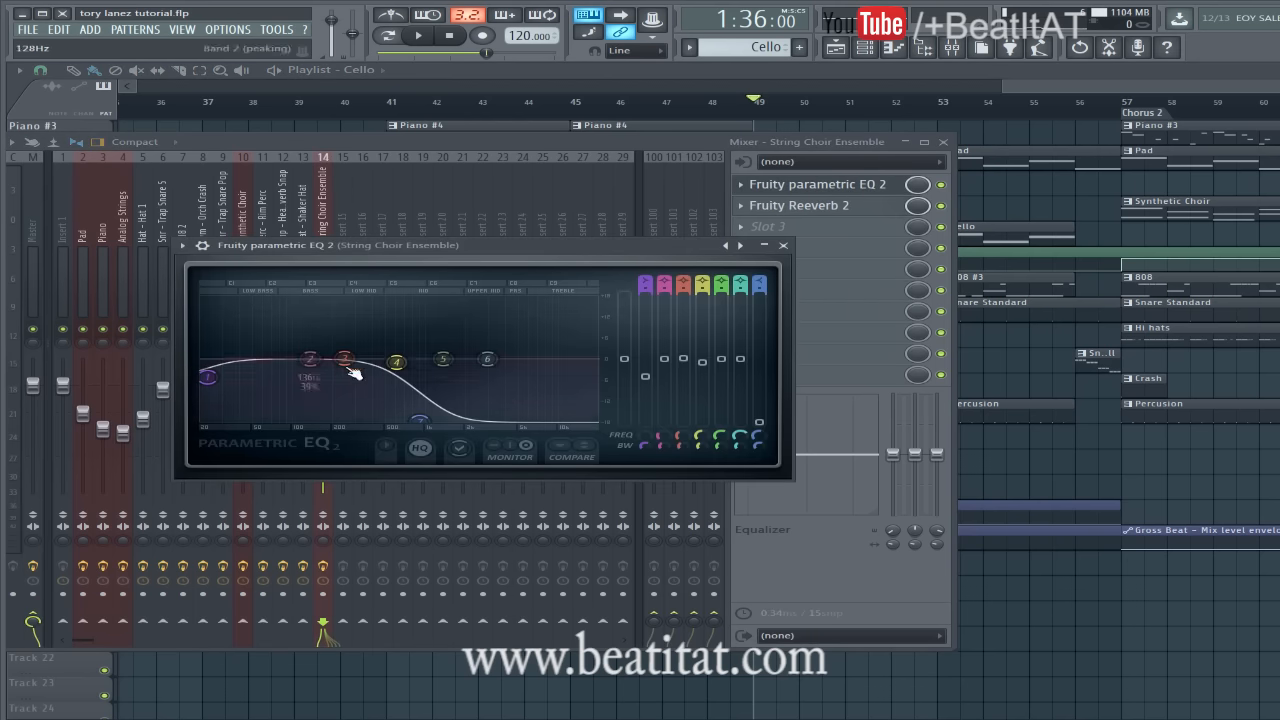
pyautogui.click(783, 248)
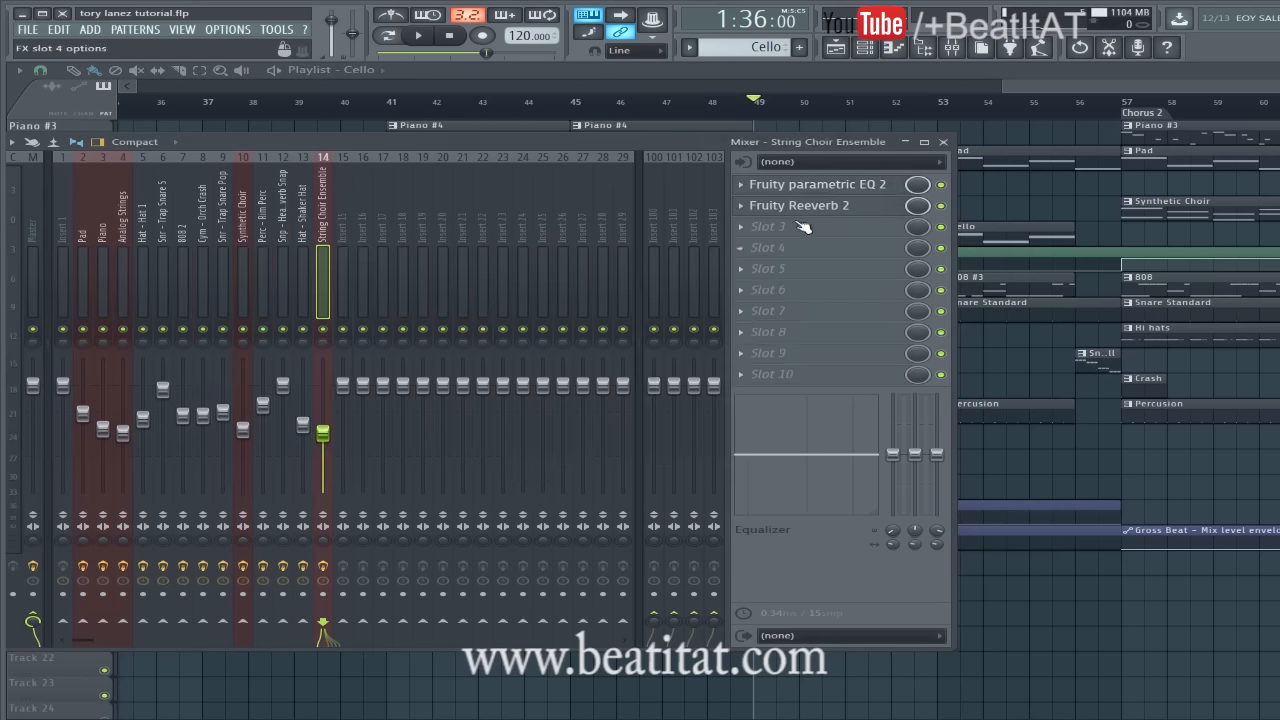
pyautogui.click(943, 141)
# Play the song from bar 49, replay from the middle of bar 56 into Chorus 2, and stop.
pyautogui.press('space')
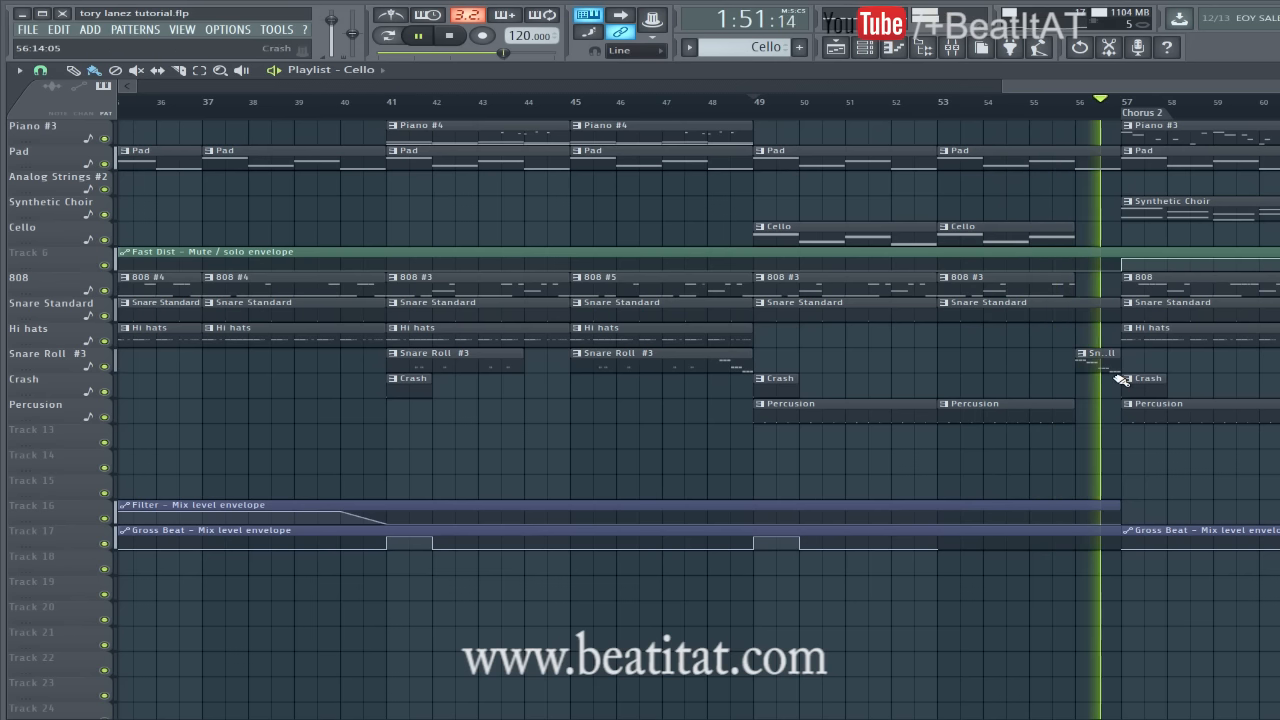
pyautogui.click(1110, 104)
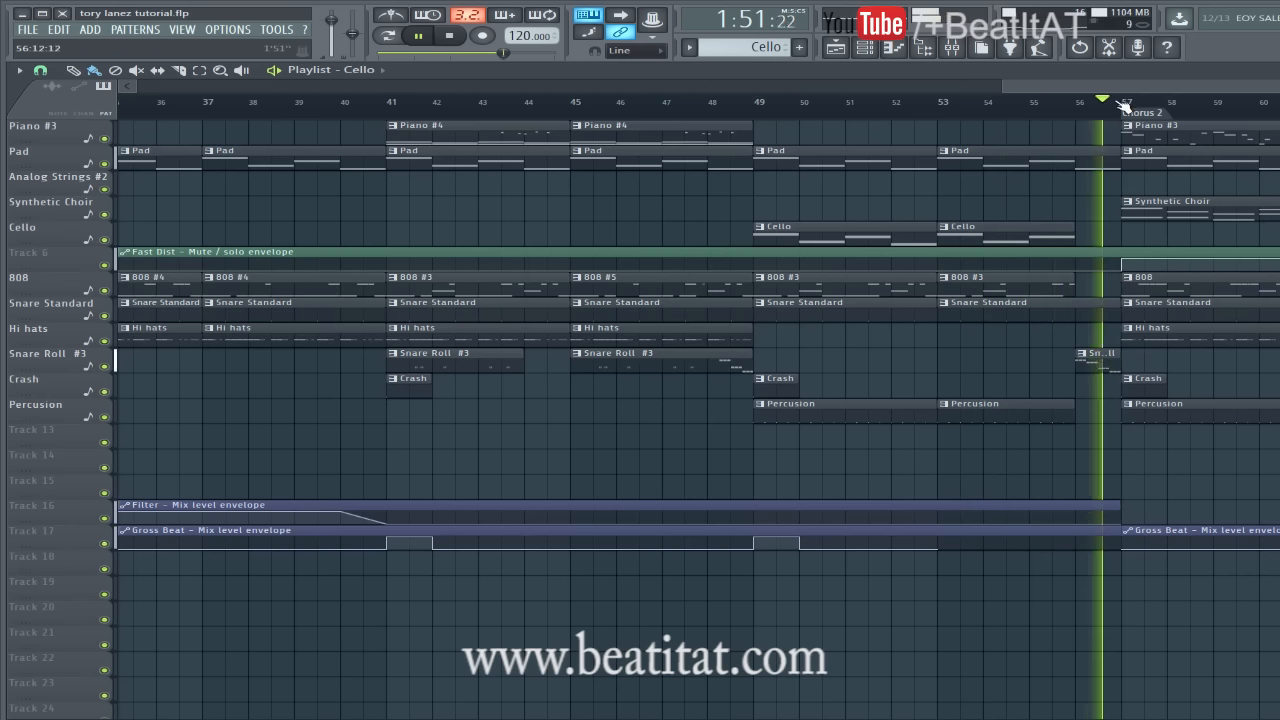
pyautogui.moveTo(1140, 87); pyautogui.dragTo(1279, 87)
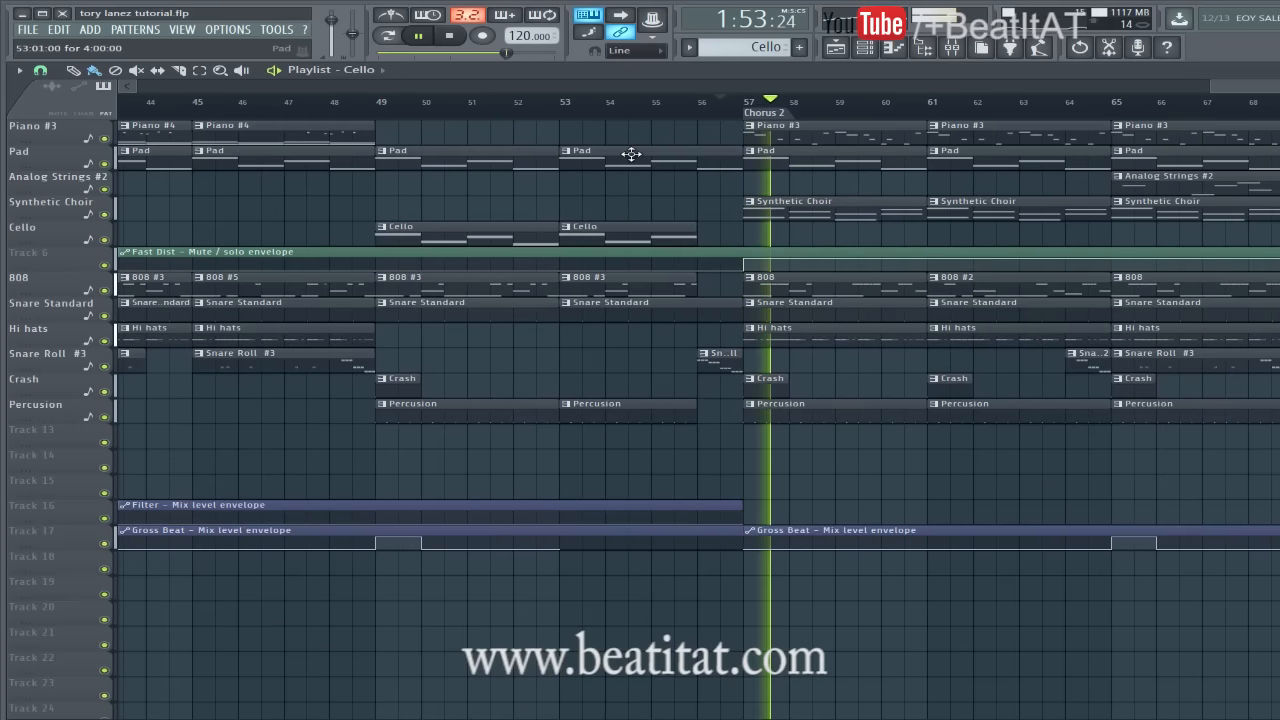
pyautogui.press('space')
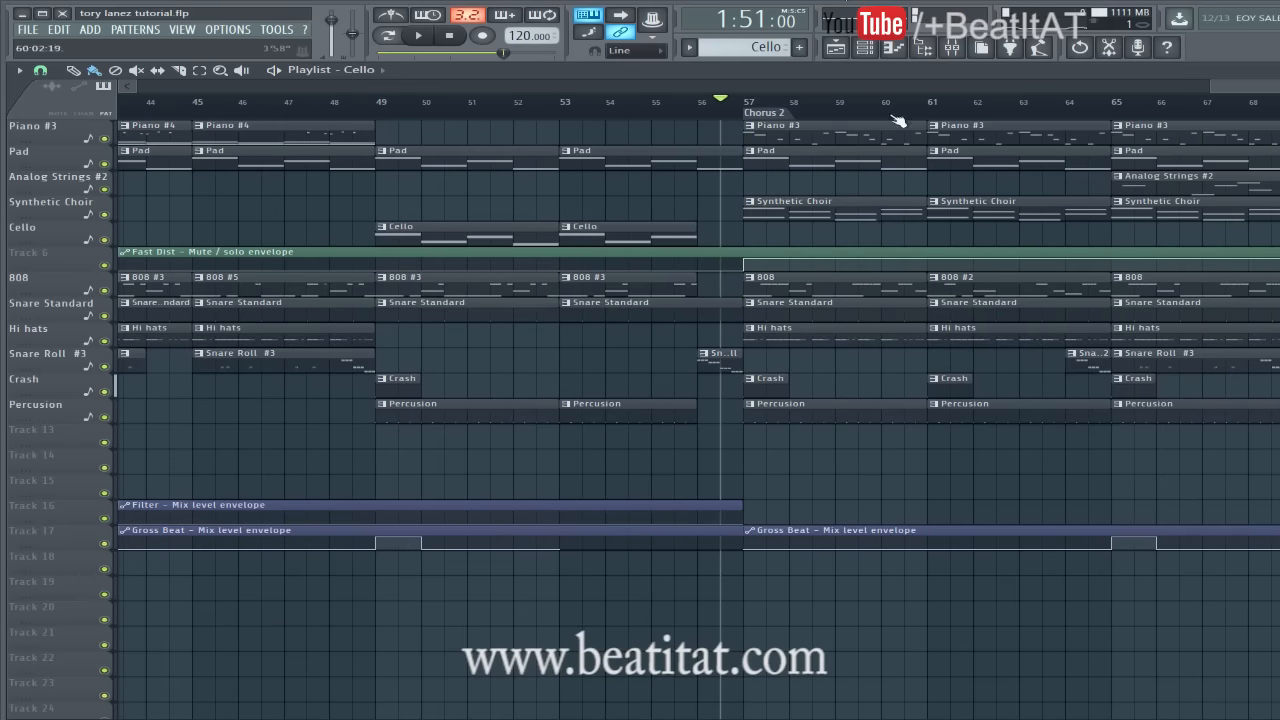
# Look back over the arrangement, move the song position to bar 56 and play the snare roll leading into Chorus 2.
pyautogui.moveTo(1233, 90); pyautogui.dragTo(619, 95)
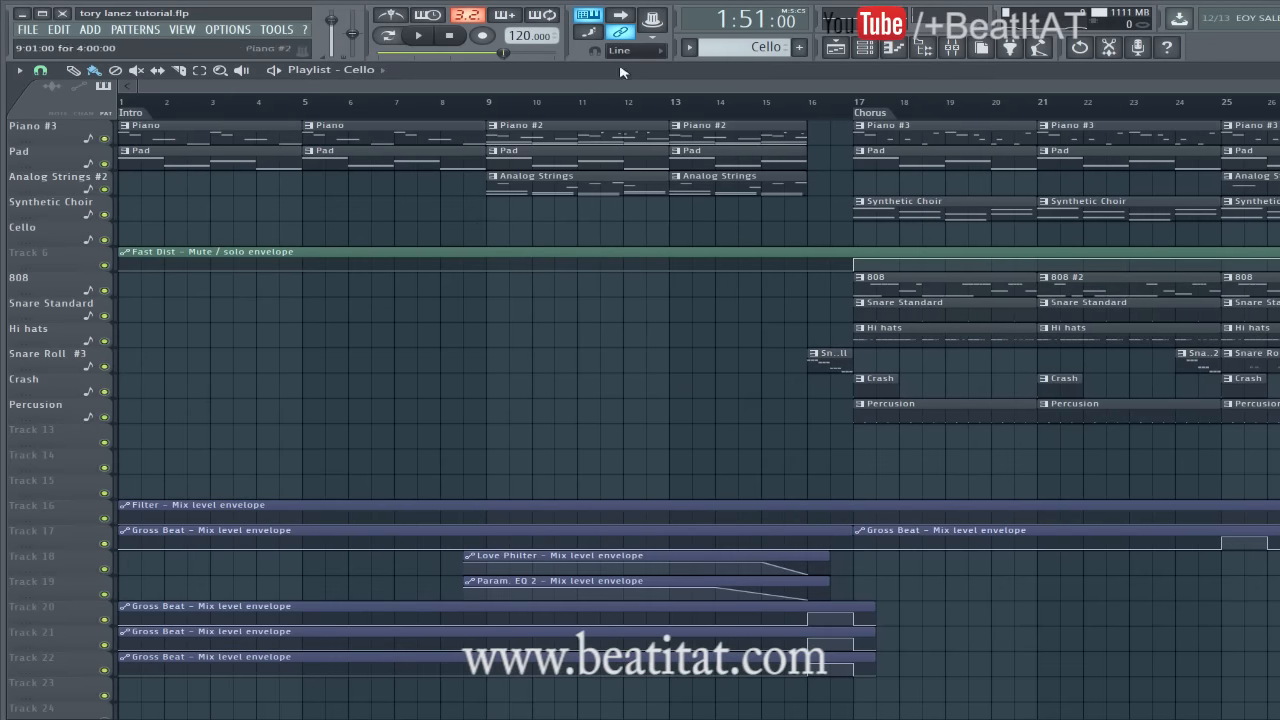
pyautogui.moveTo(732, 86); pyautogui.dragTo(1279, 88)
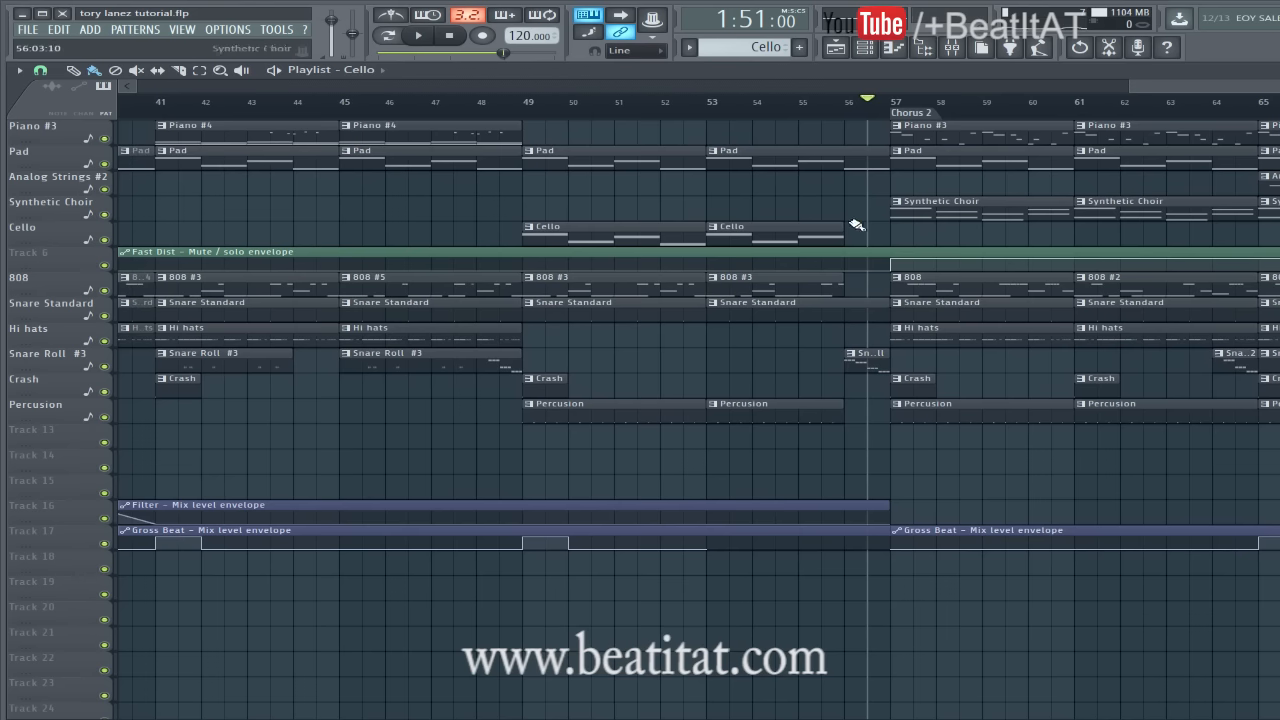
pyautogui.moveTo(868, 104); pyautogui.dragTo(847, 108)
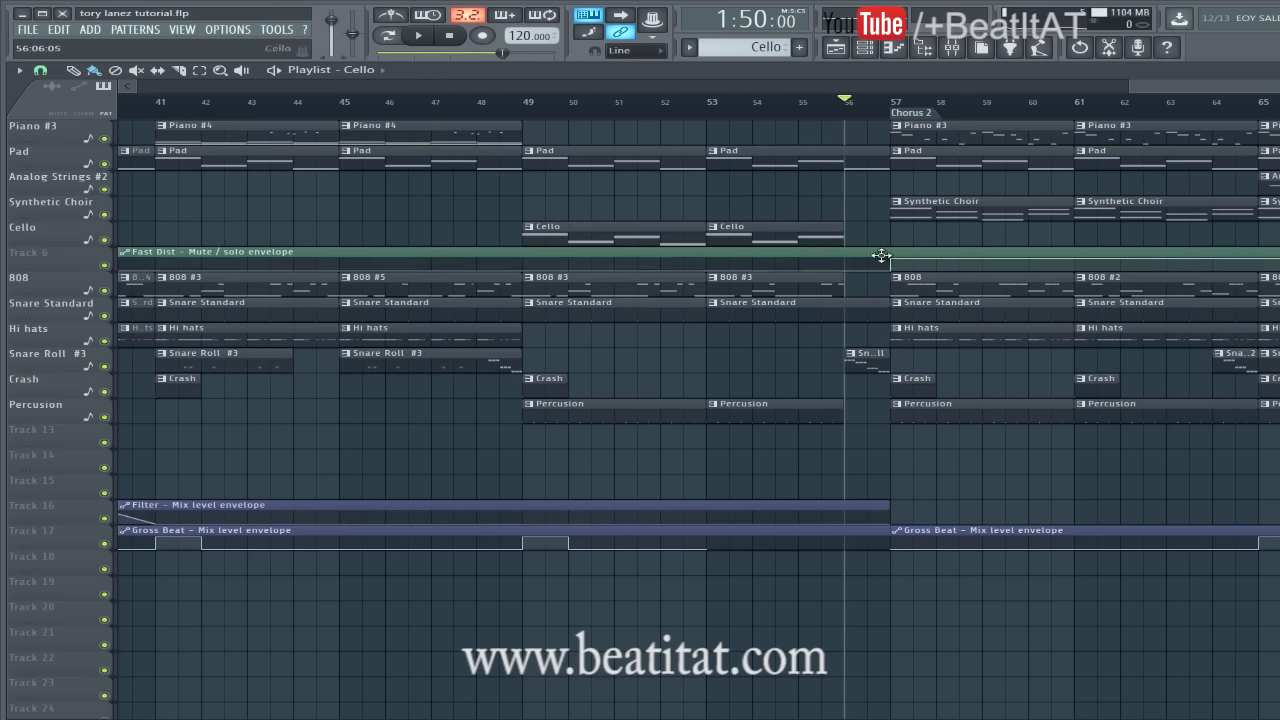
pyautogui.click(884, 315)
pyautogui.press('space')
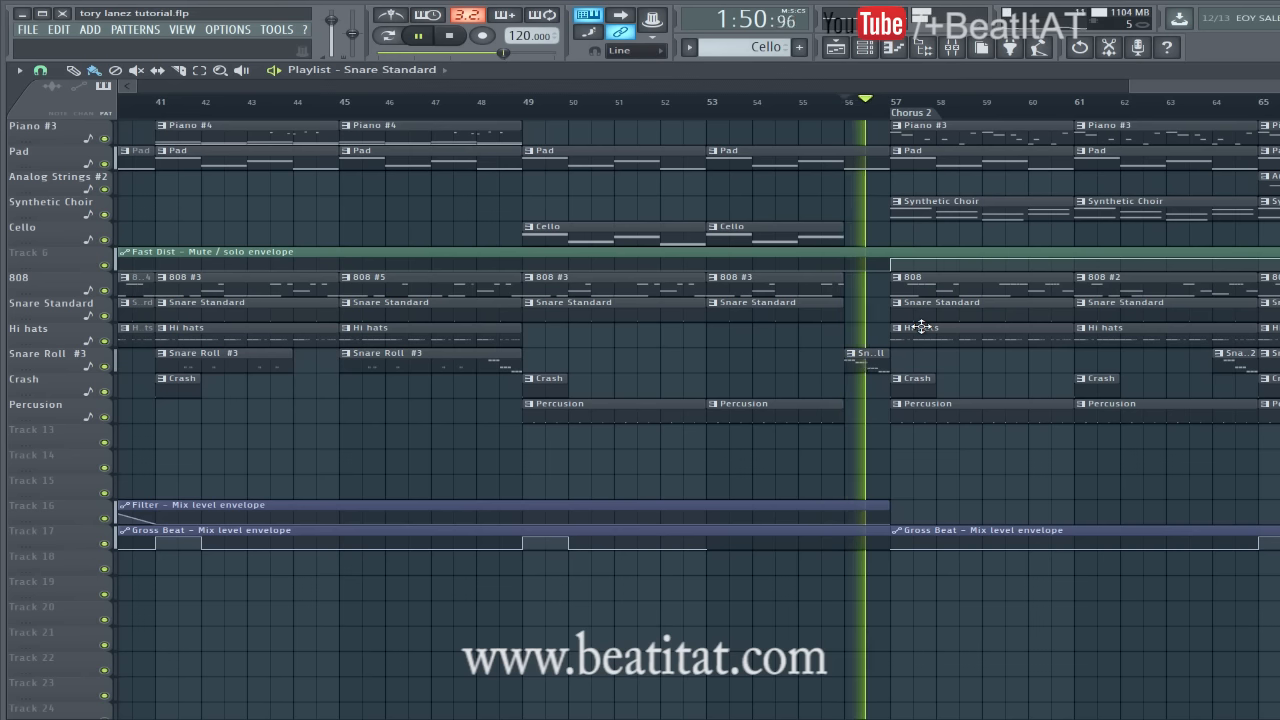
# Replay the song from bar 53, view more of the arrangement at once, stop playback and return to the intro.
pyautogui.click(714, 103)
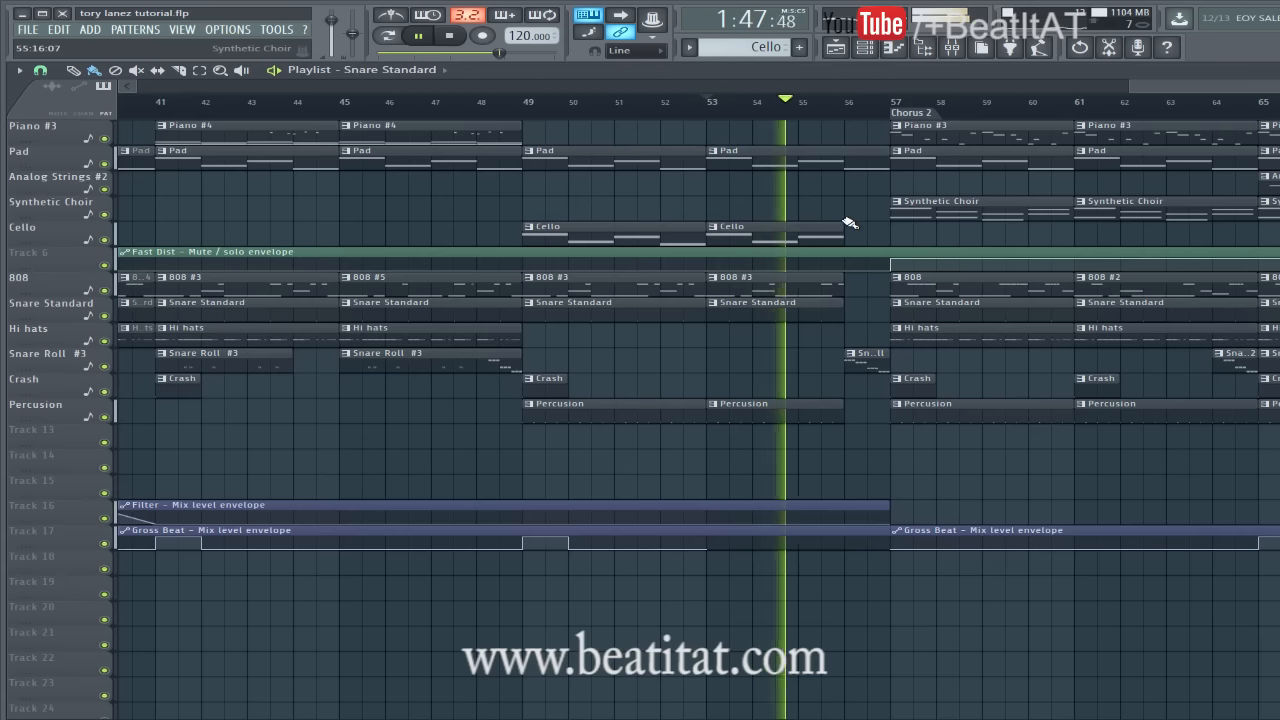
pyautogui.keyDown('ctrl'); pyautogui.rightClick(880, 281); pyautogui.keyUp('ctrl')
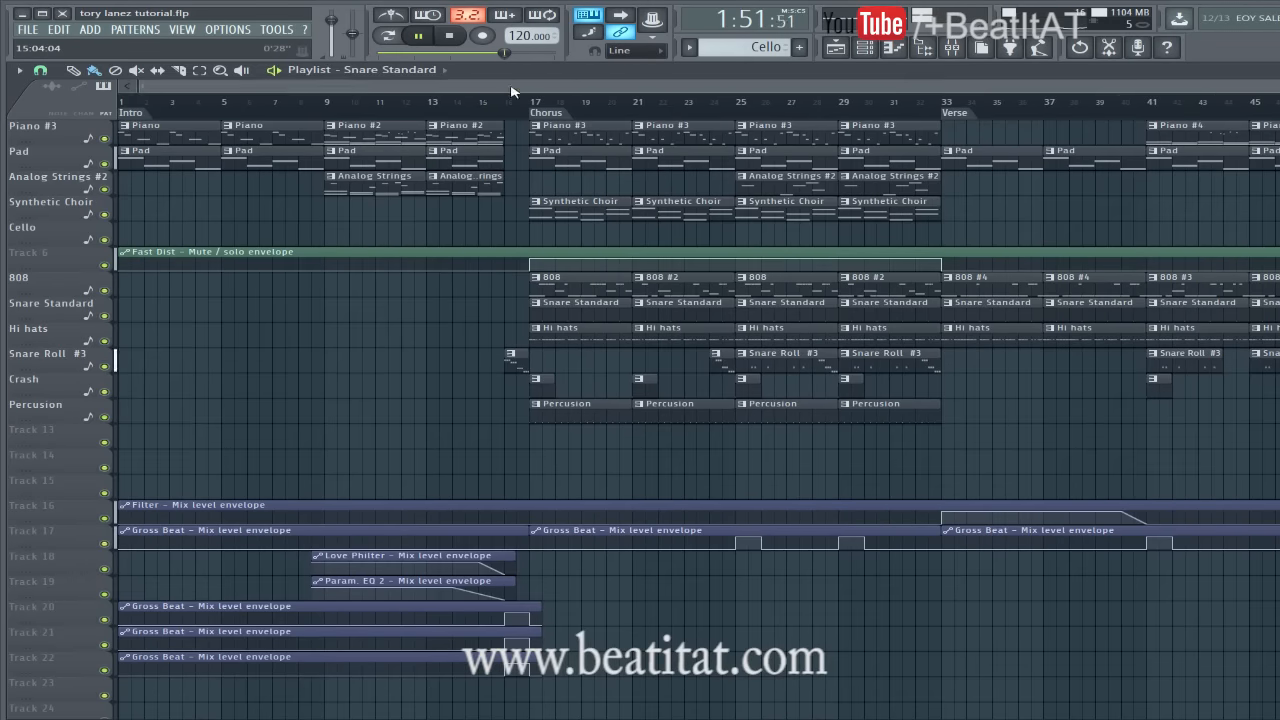
pyautogui.moveTo(511, 88); pyautogui.dragTo(901, 87)
pyautogui.press('space')
pyautogui.moveTo(875, 88); pyautogui.dragTo(432, 138)
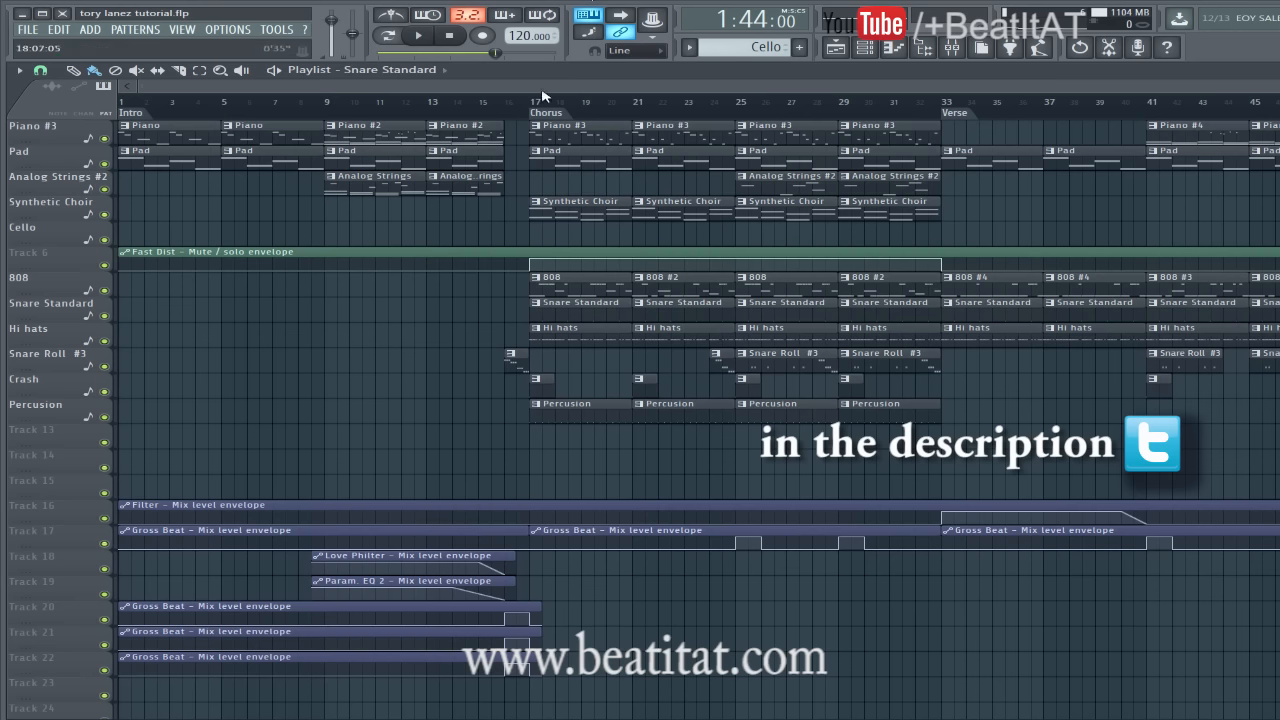
# Move the song position to the Chorus start at bar 17, and from there to the middle of bar 23.
pyautogui.click(513, 104)
pyautogui.moveTo(509, 105)
pyautogui.mouseDown()
pyautogui.moveTo(133, 104)
pyautogui.moveTo(507, 106)
pyautogui.moveTo(566, 126)
pyautogui.moveTo(508, 145)
pyautogui.moveTo(531, 147)
pyautogui.mouseUp()
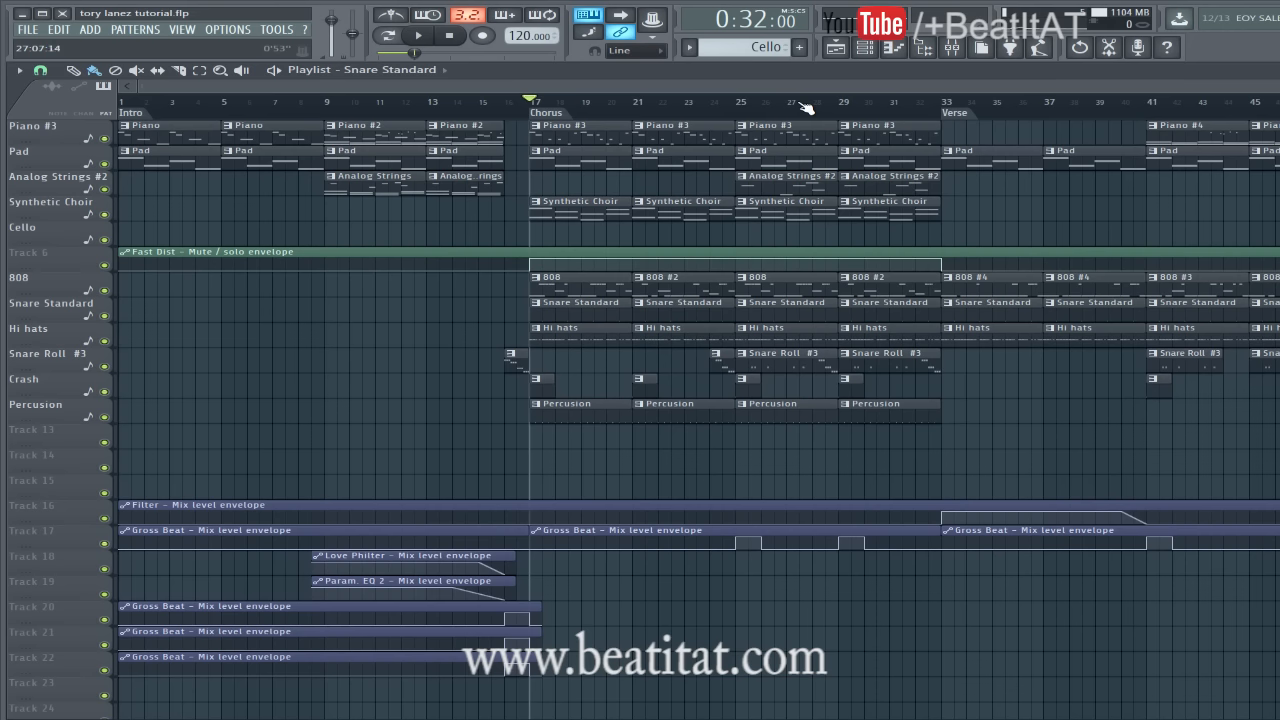
pyautogui.click(748, 104)
pyautogui.moveTo(748, 104); pyautogui.dragTo(697, 105)
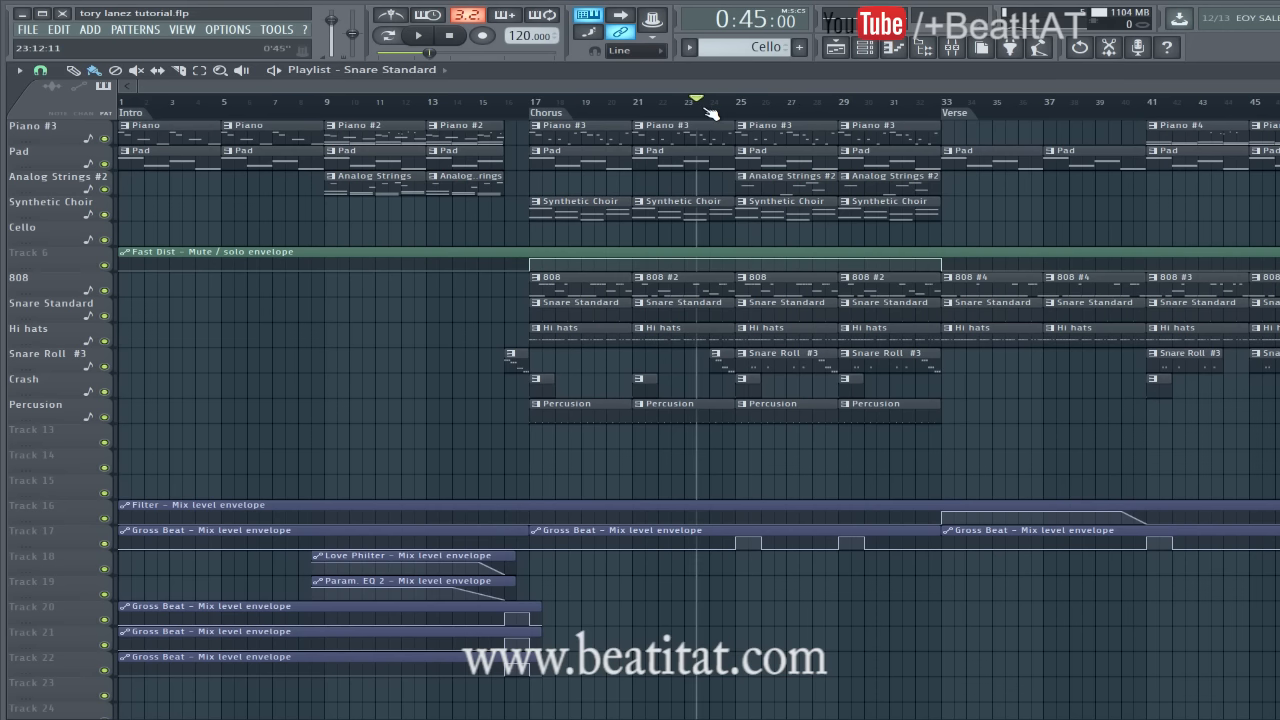